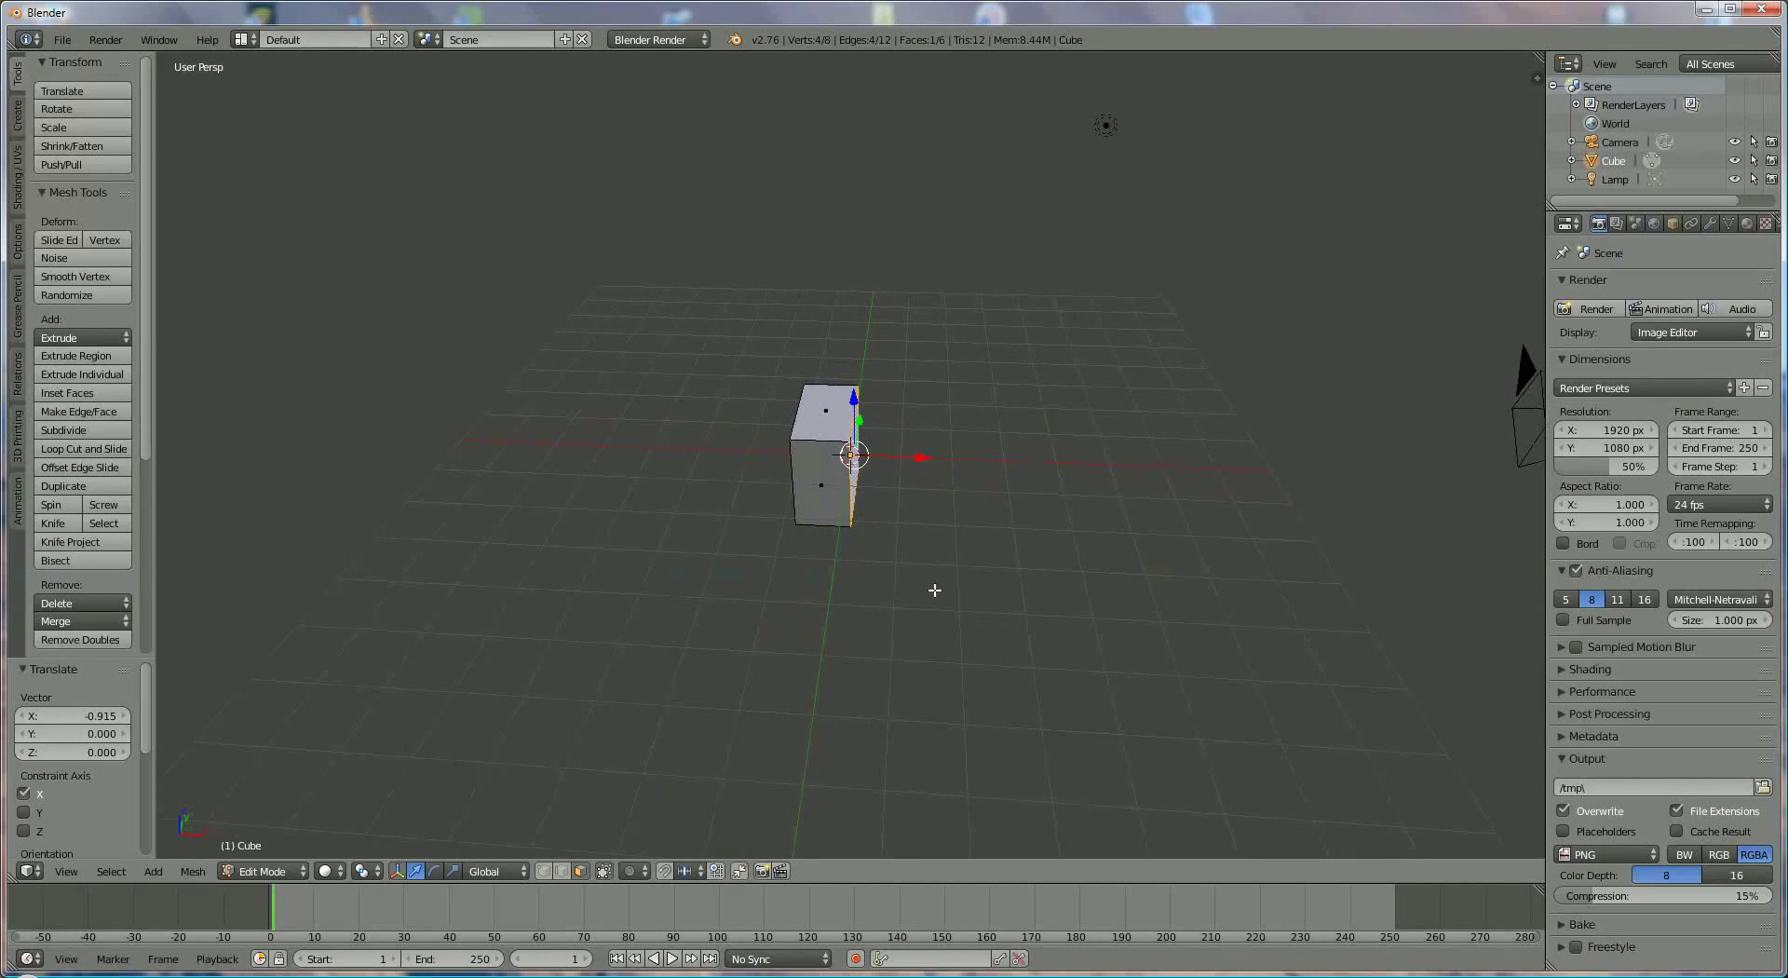
Step: Move the block's top face up along Z by about 3.27 units to make it taller
middle_drag(938, 590, 792, 476)
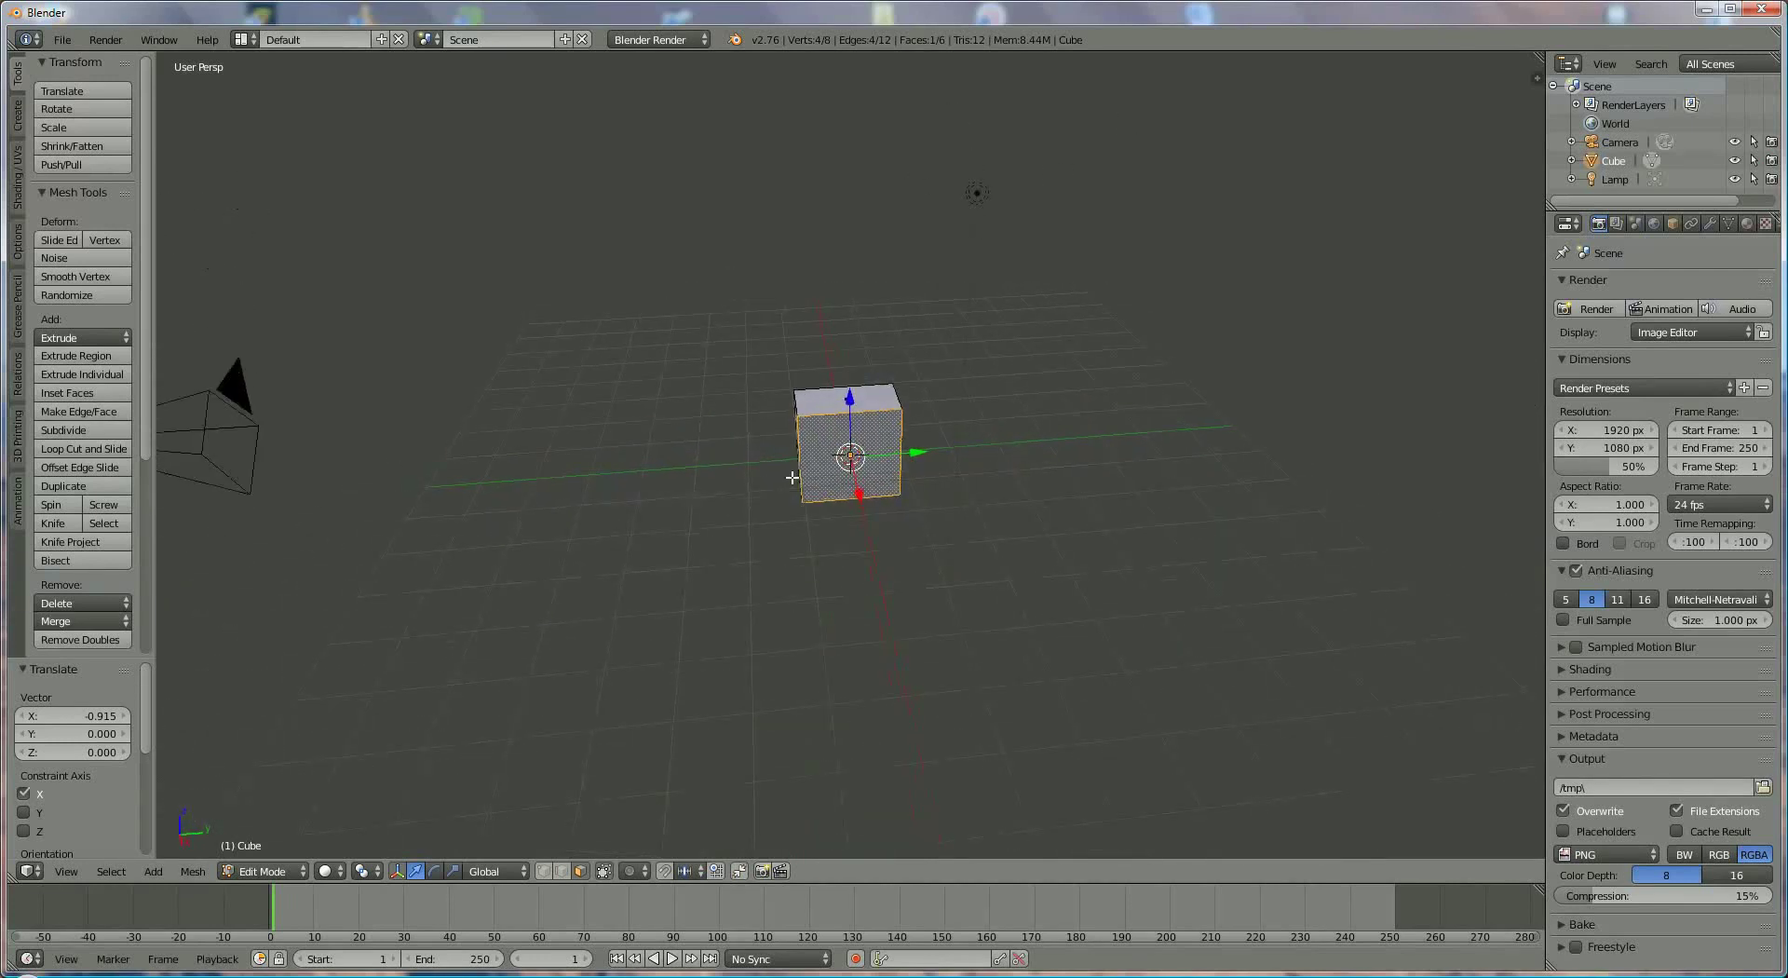
right_click(861, 398)
key(e)
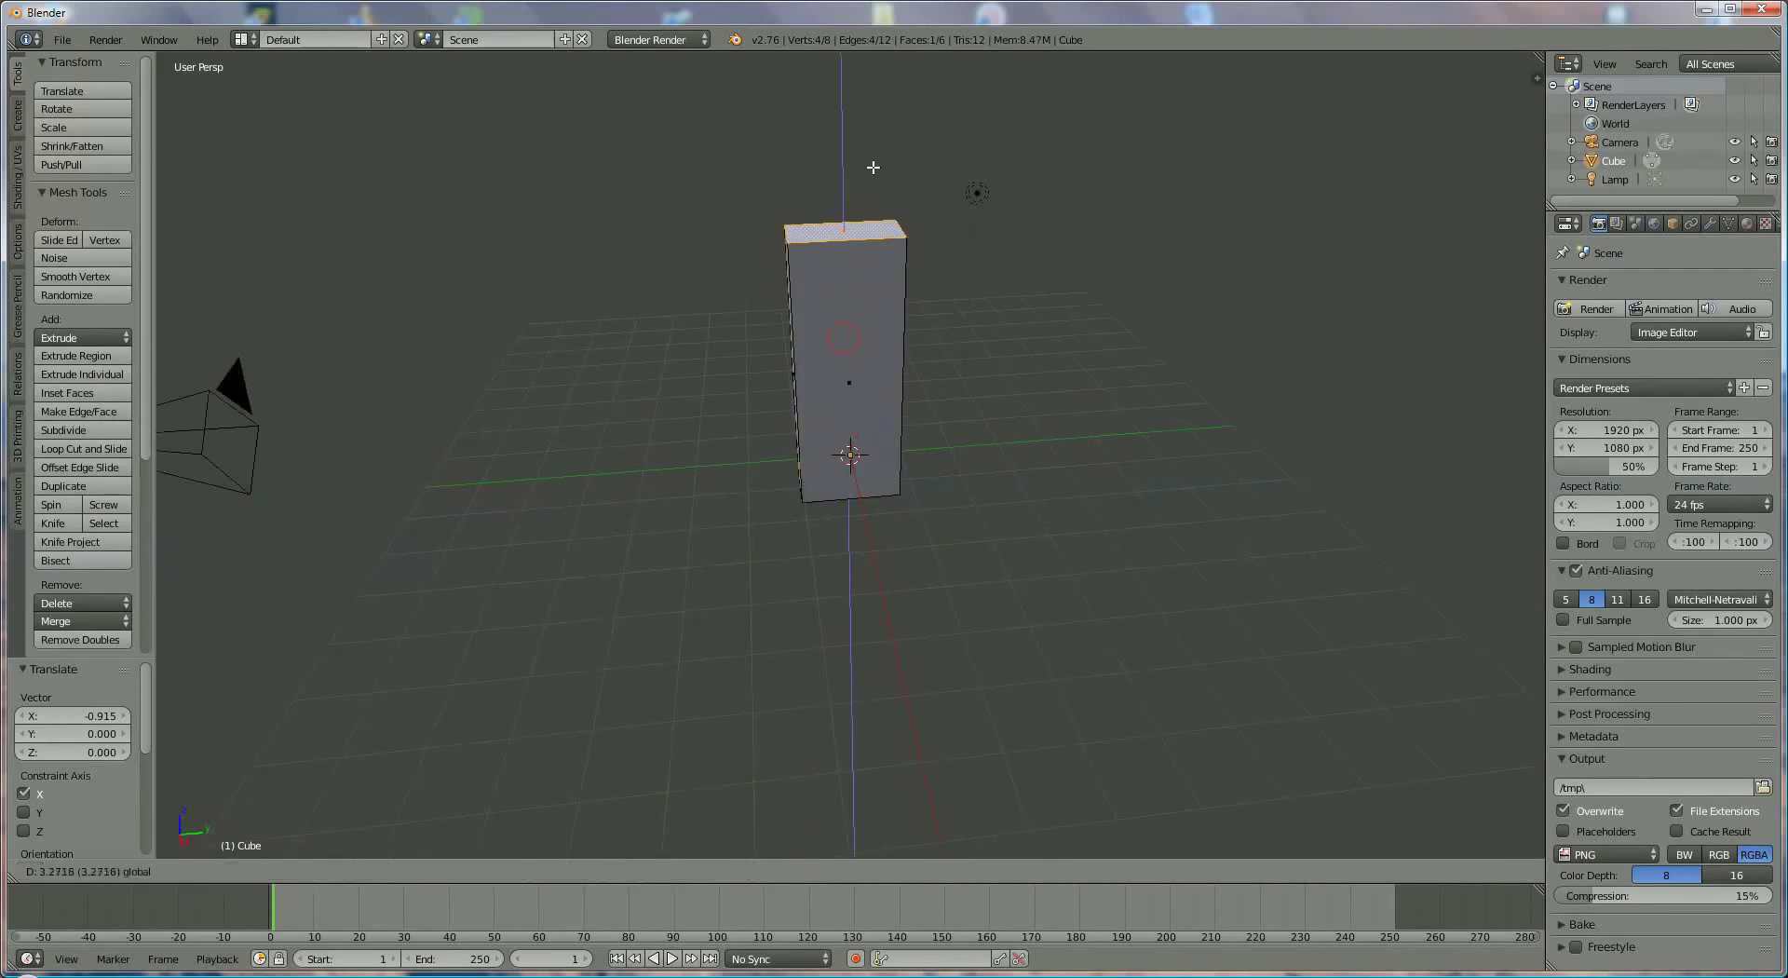
click(870, 167)
Step: Move the block's narrow side face outward along Y by about 0.504 units to widen the block
middle_drag(1108, 433, 774, 419)
right_click(798, 358)
key(e)
click(818, 385)
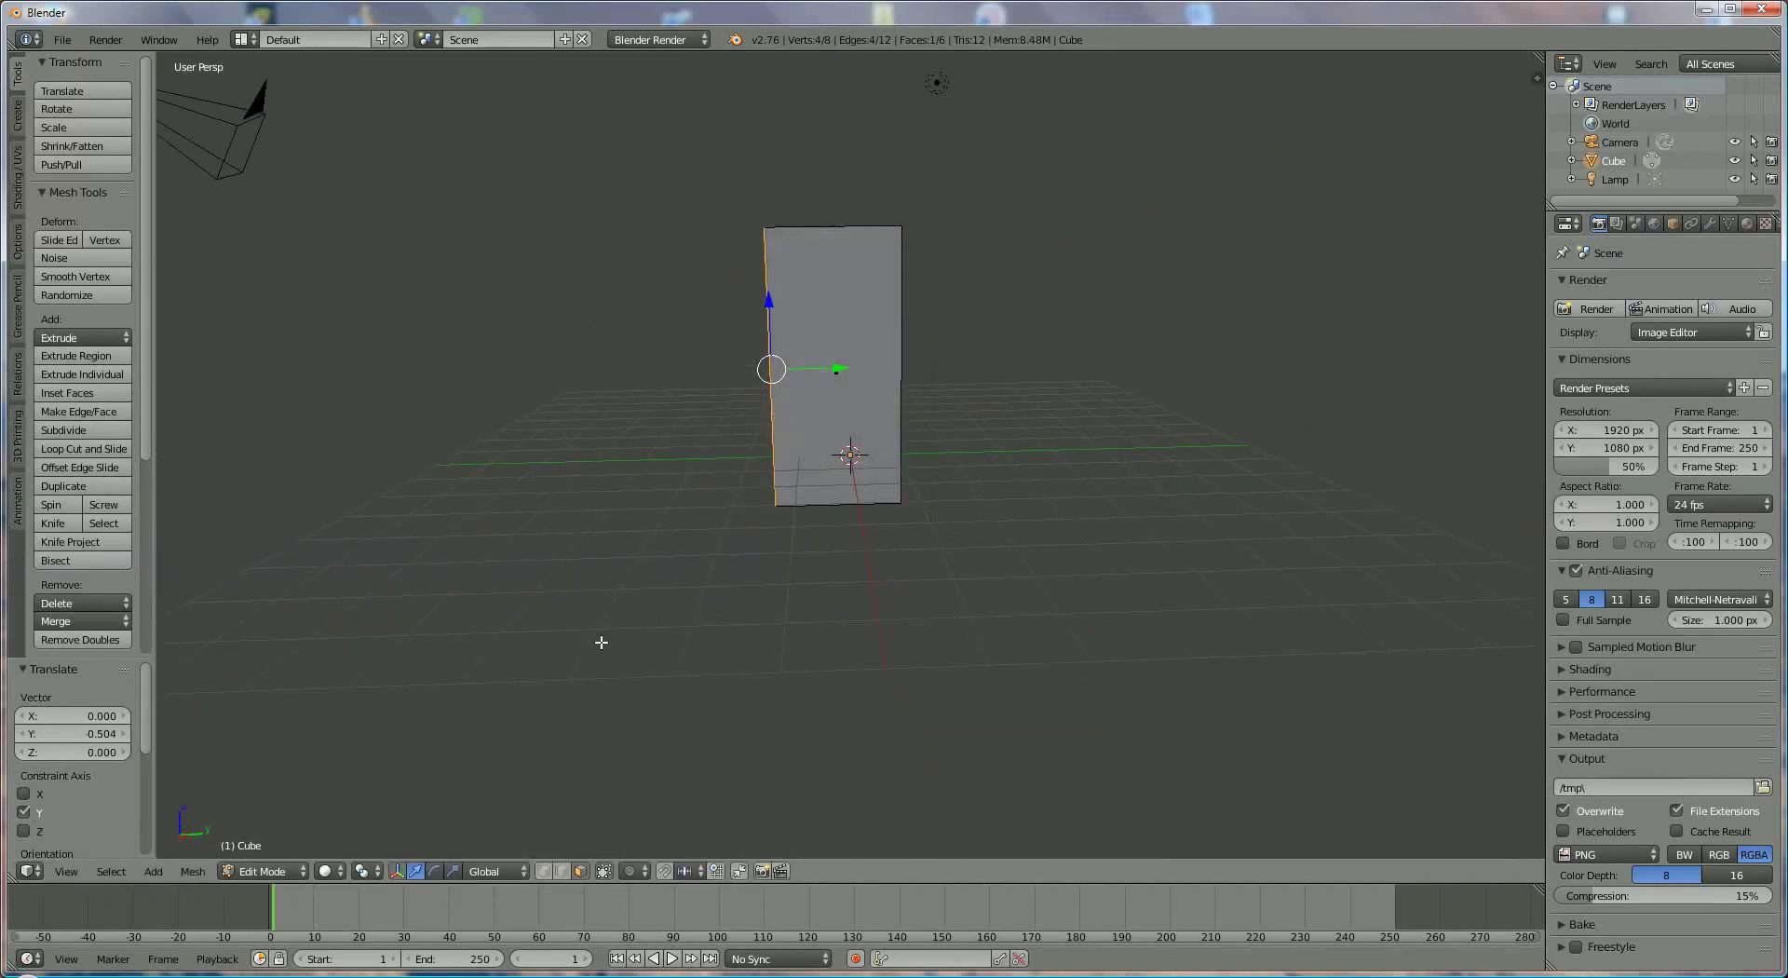
Step: Add two horizontal loop cuts around the tall block and slide them slightly
middle_drag(833, 547, 691, 667)
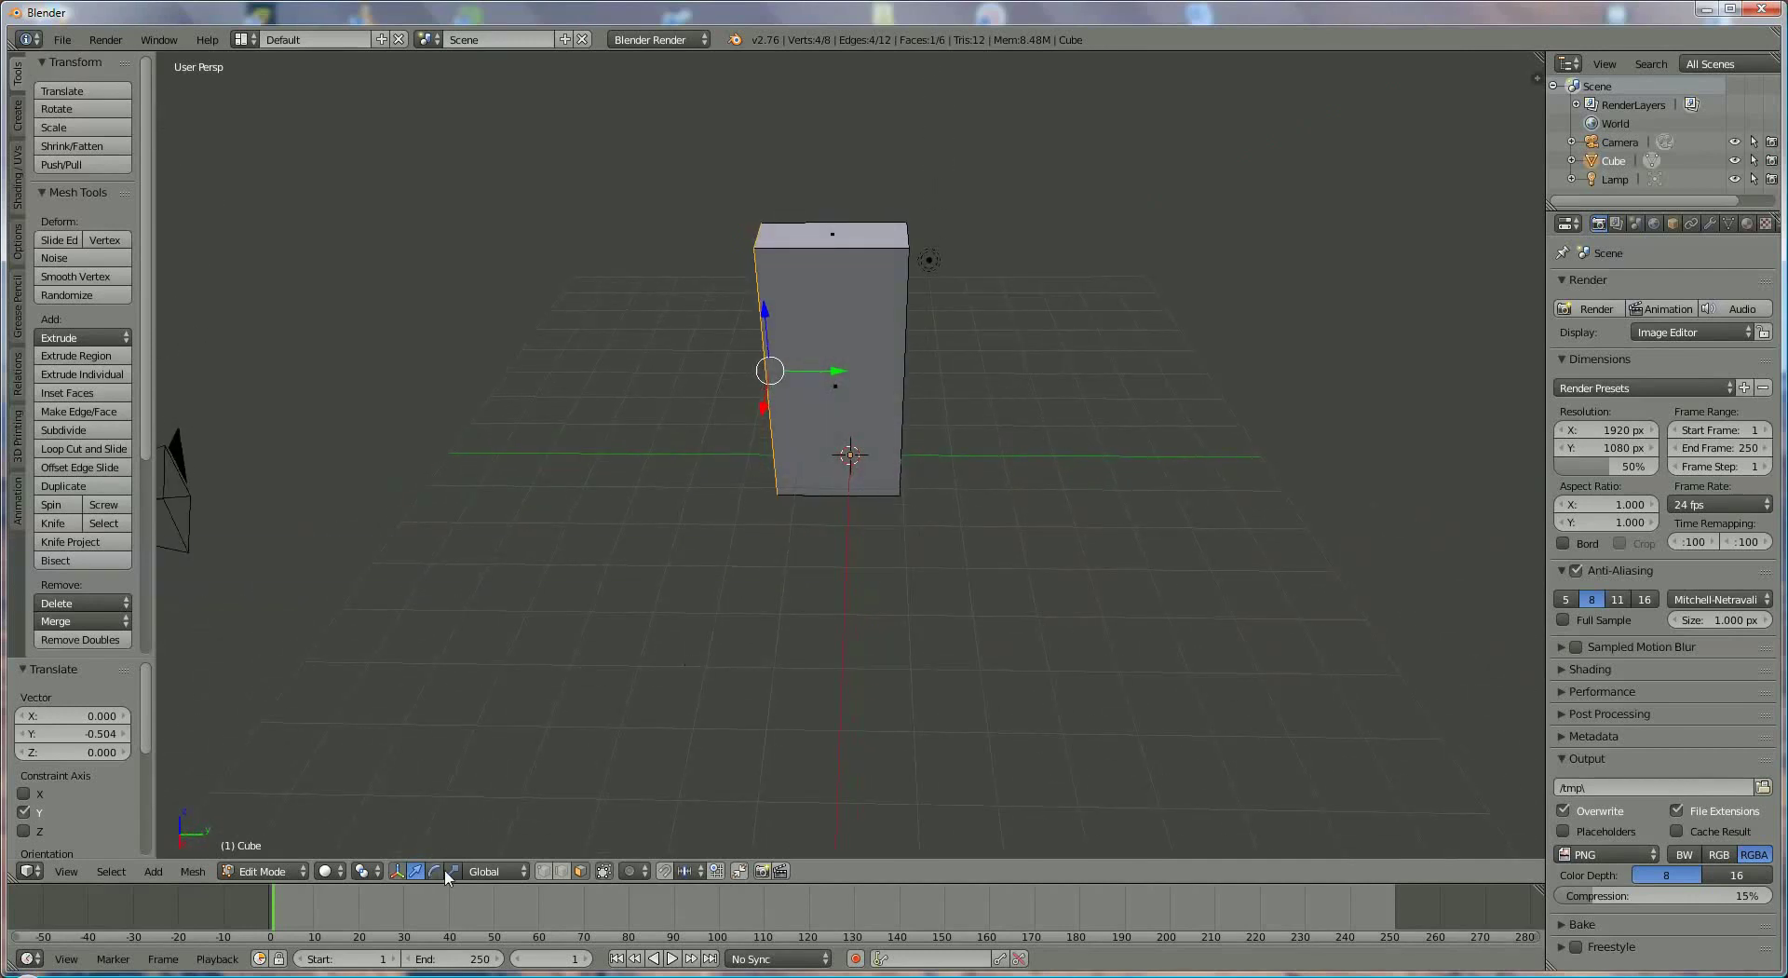
middle_drag(839, 475, 843, 467)
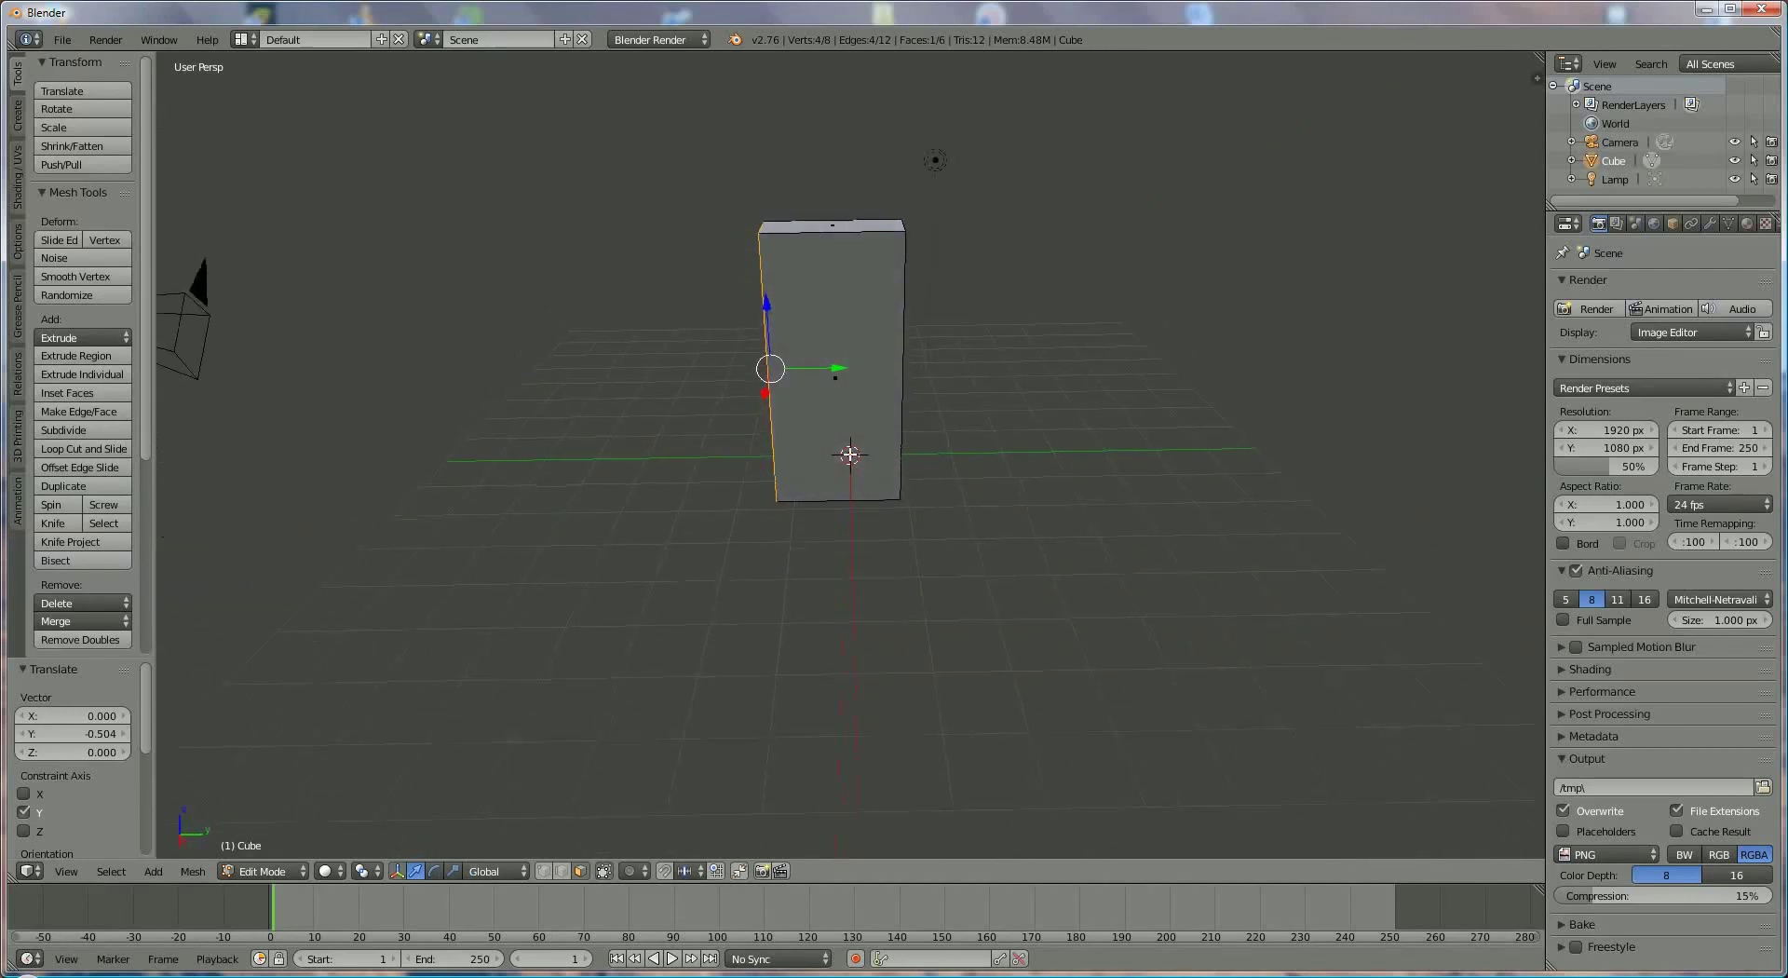
key(ctrl+r)
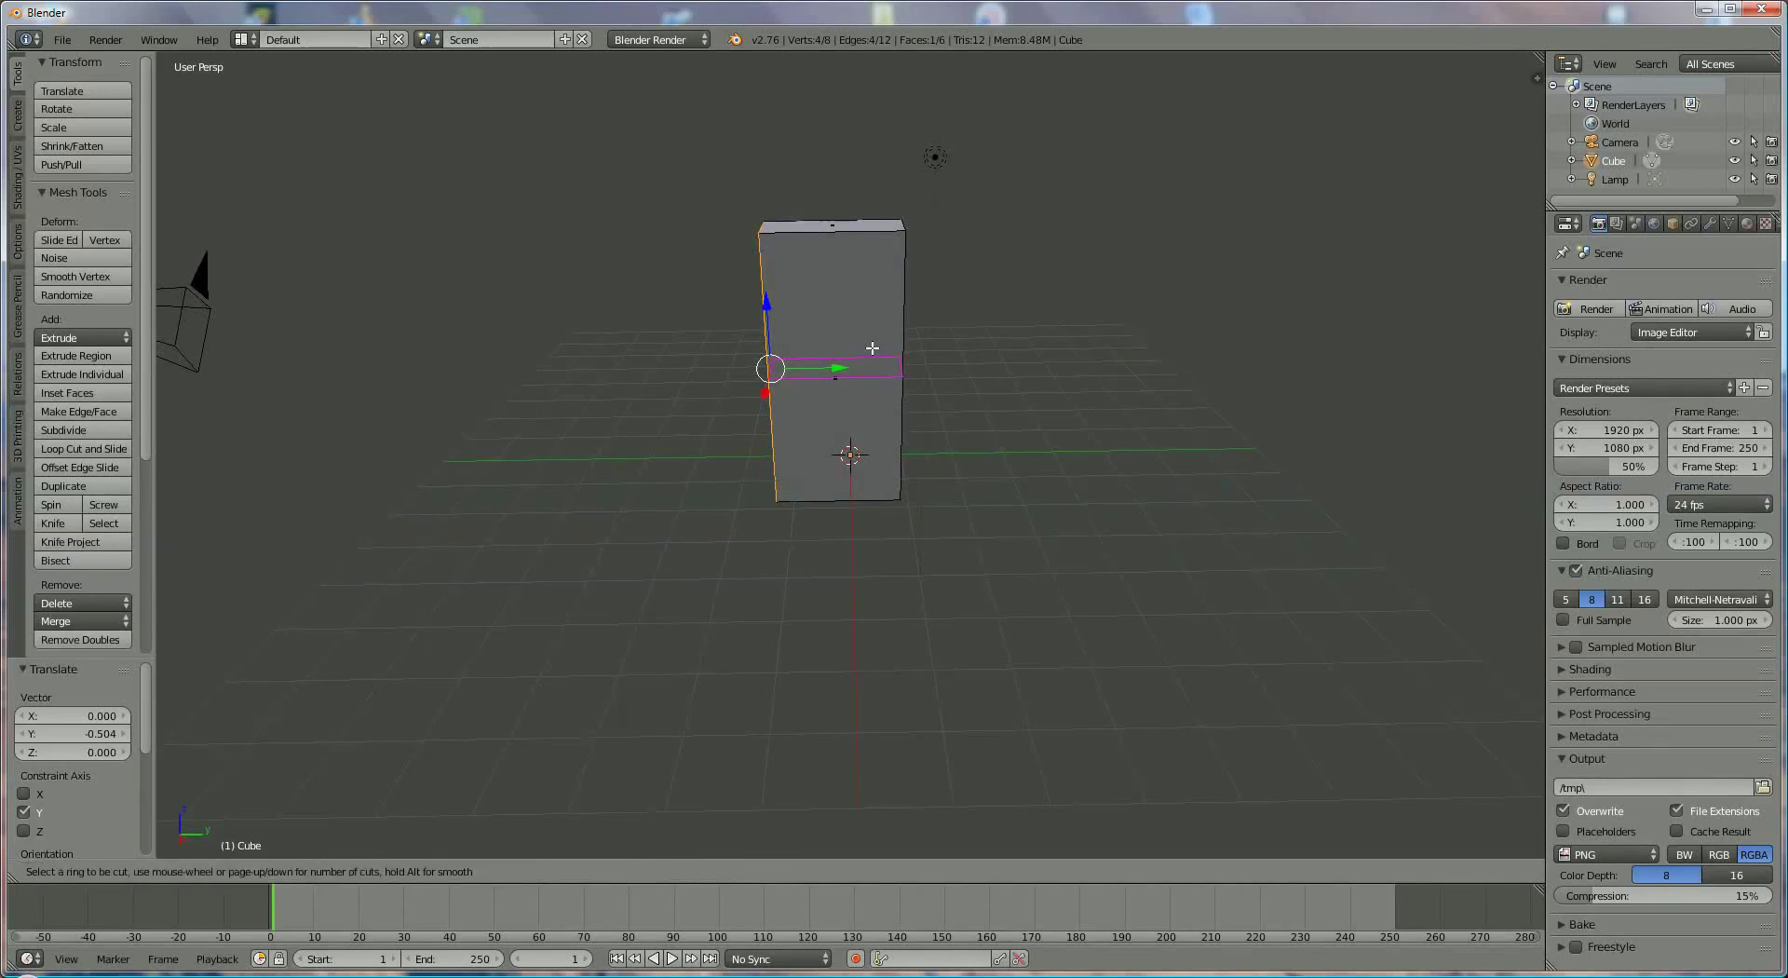
scroll(872, 347, up, 1)
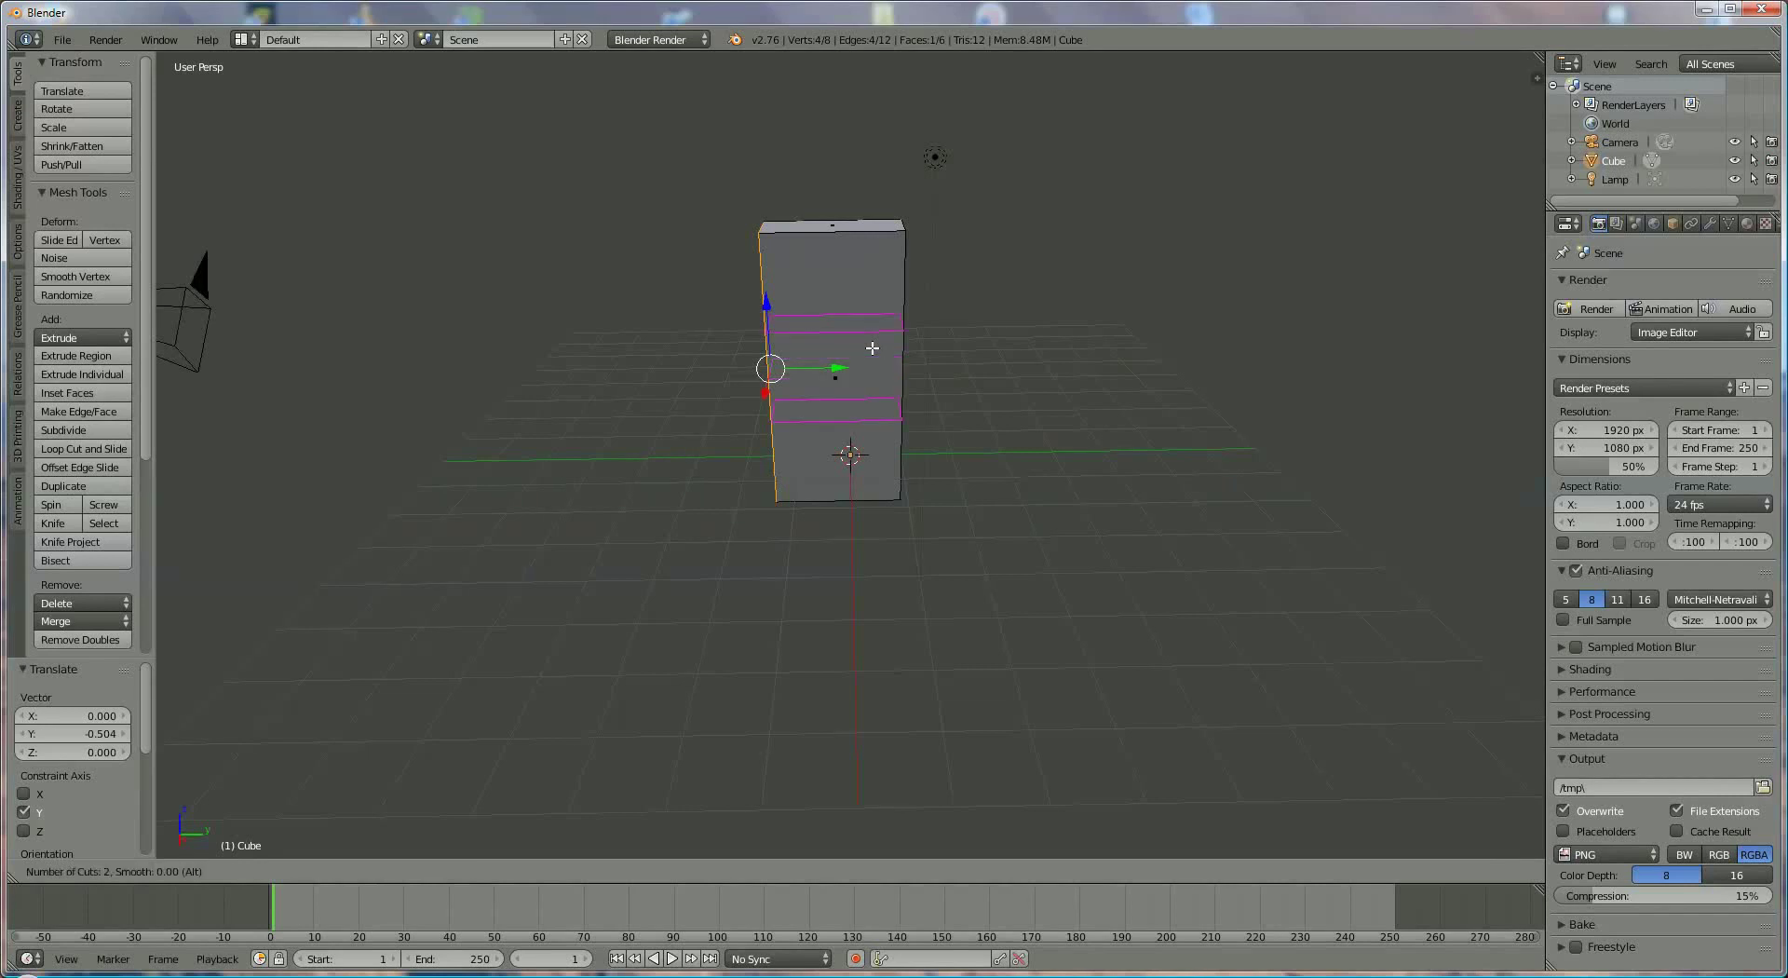
click(871, 347)
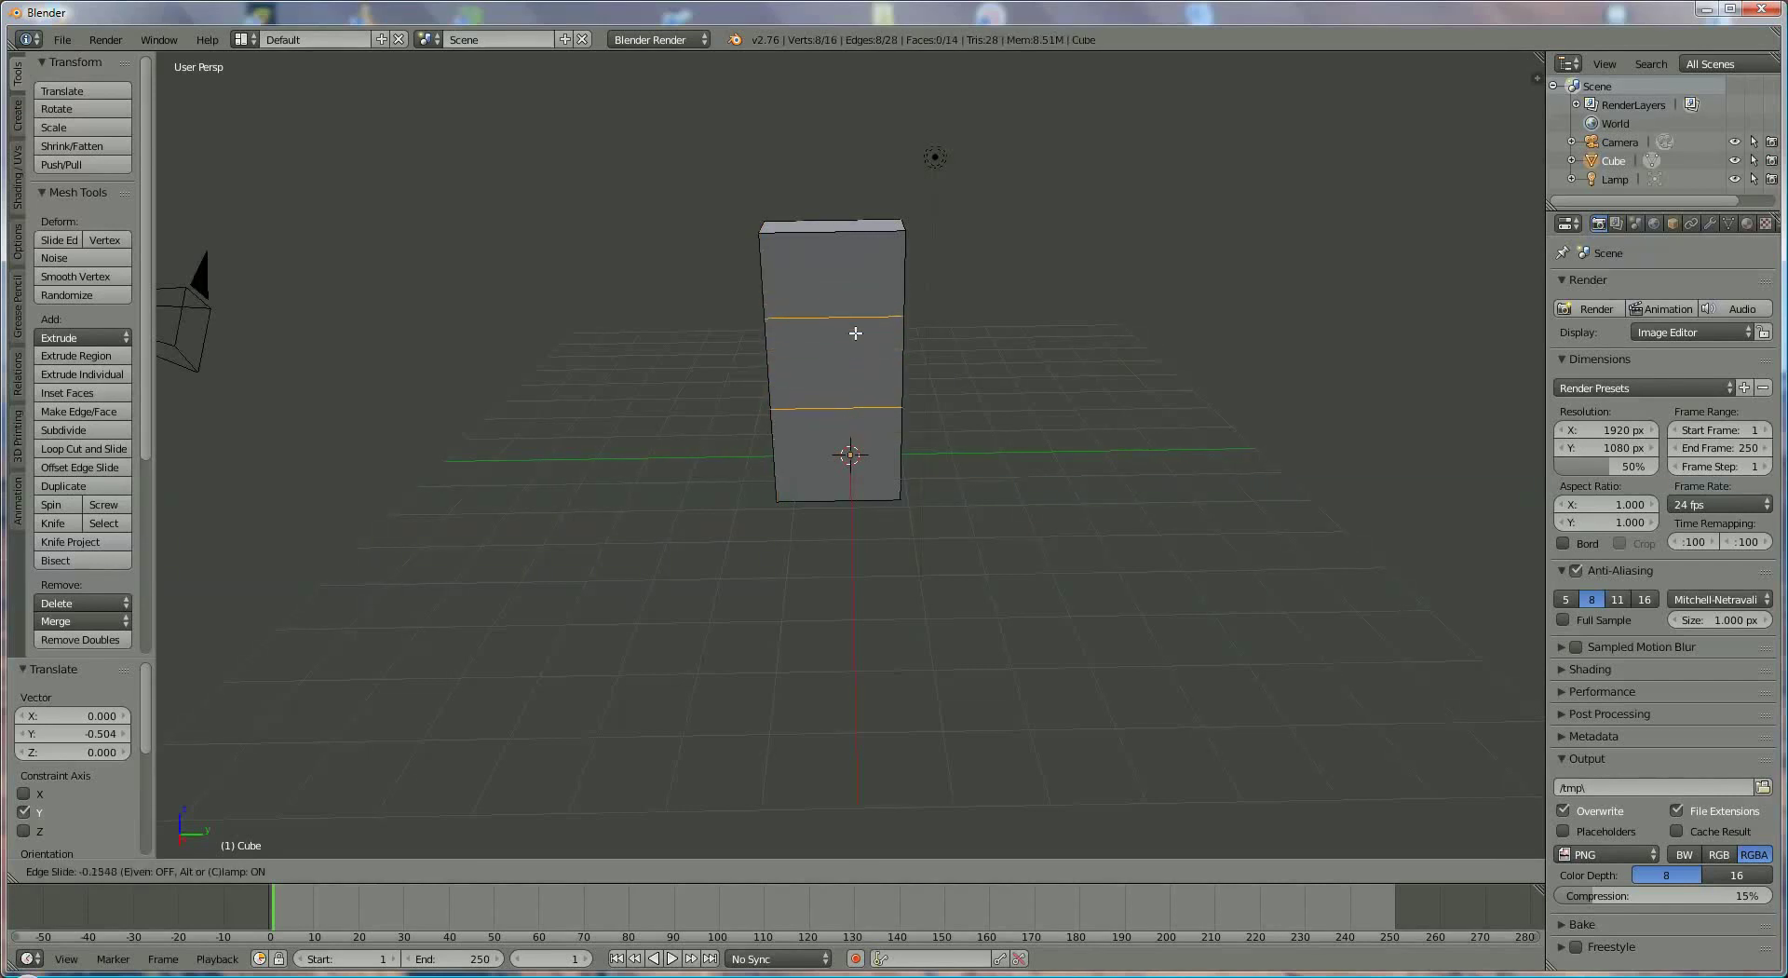
click(853, 337)
Step: Add a Subdivision Surface modifier to the block and set its view subdivisions to 4
middle_drag(852, 337, 840, 353)
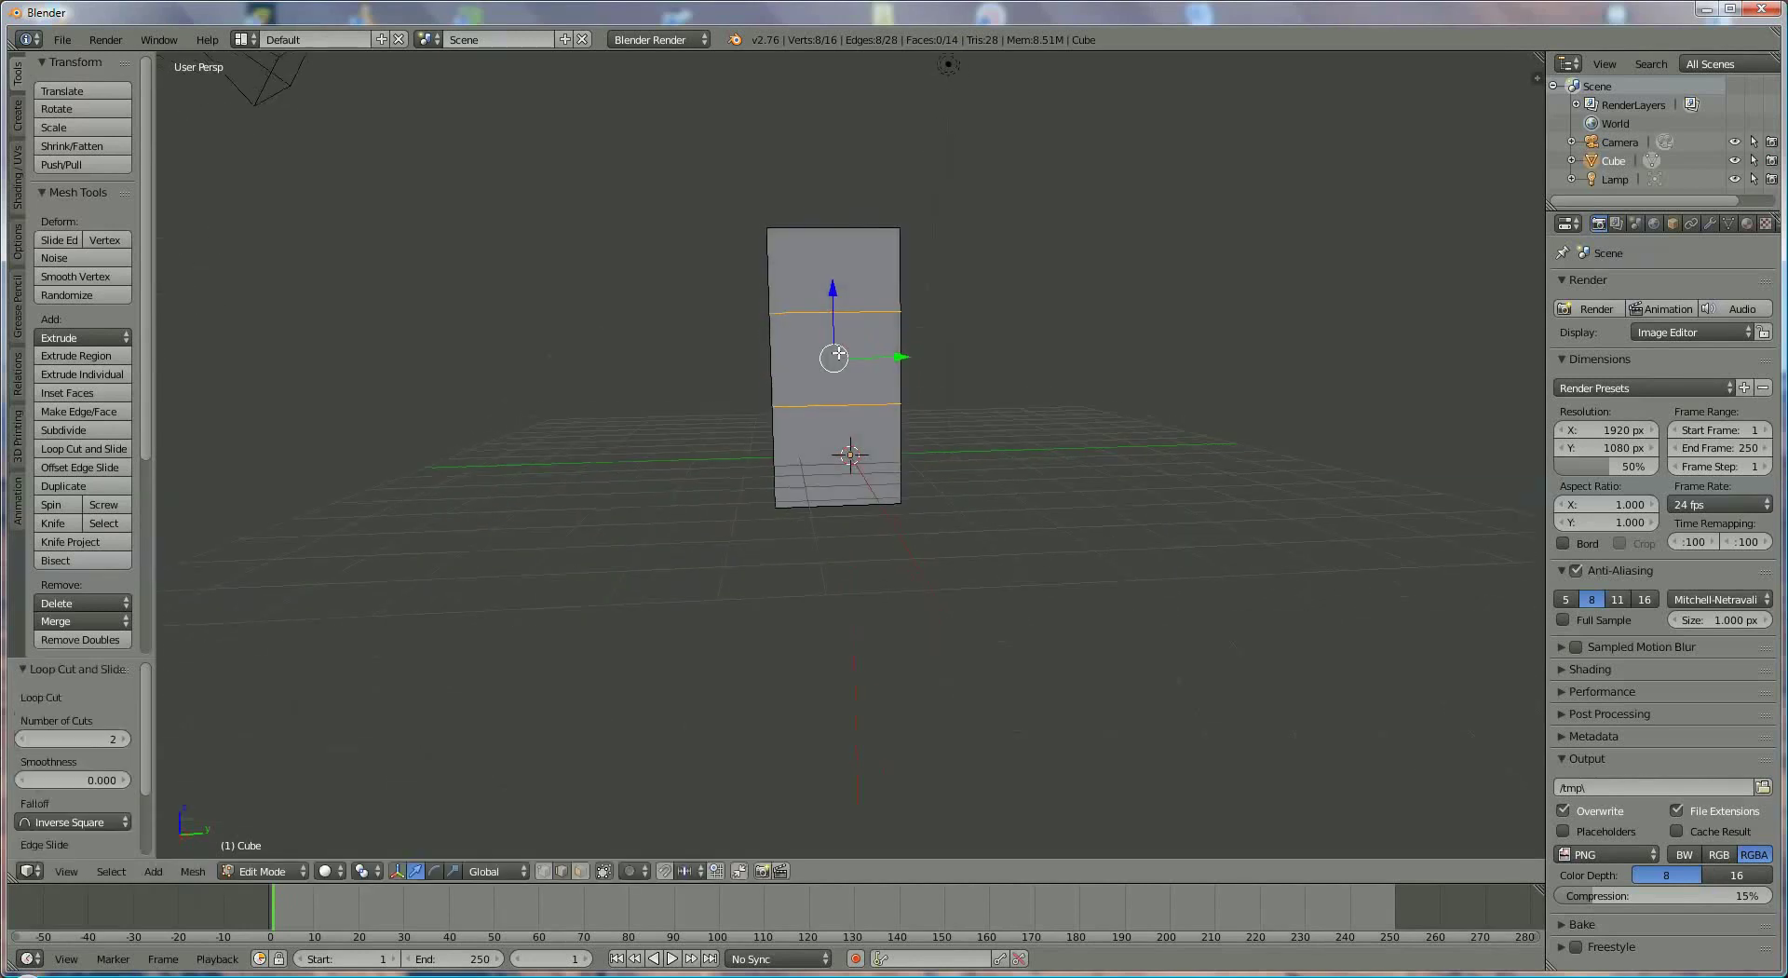
middle_drag(981, 371, 942, 445)
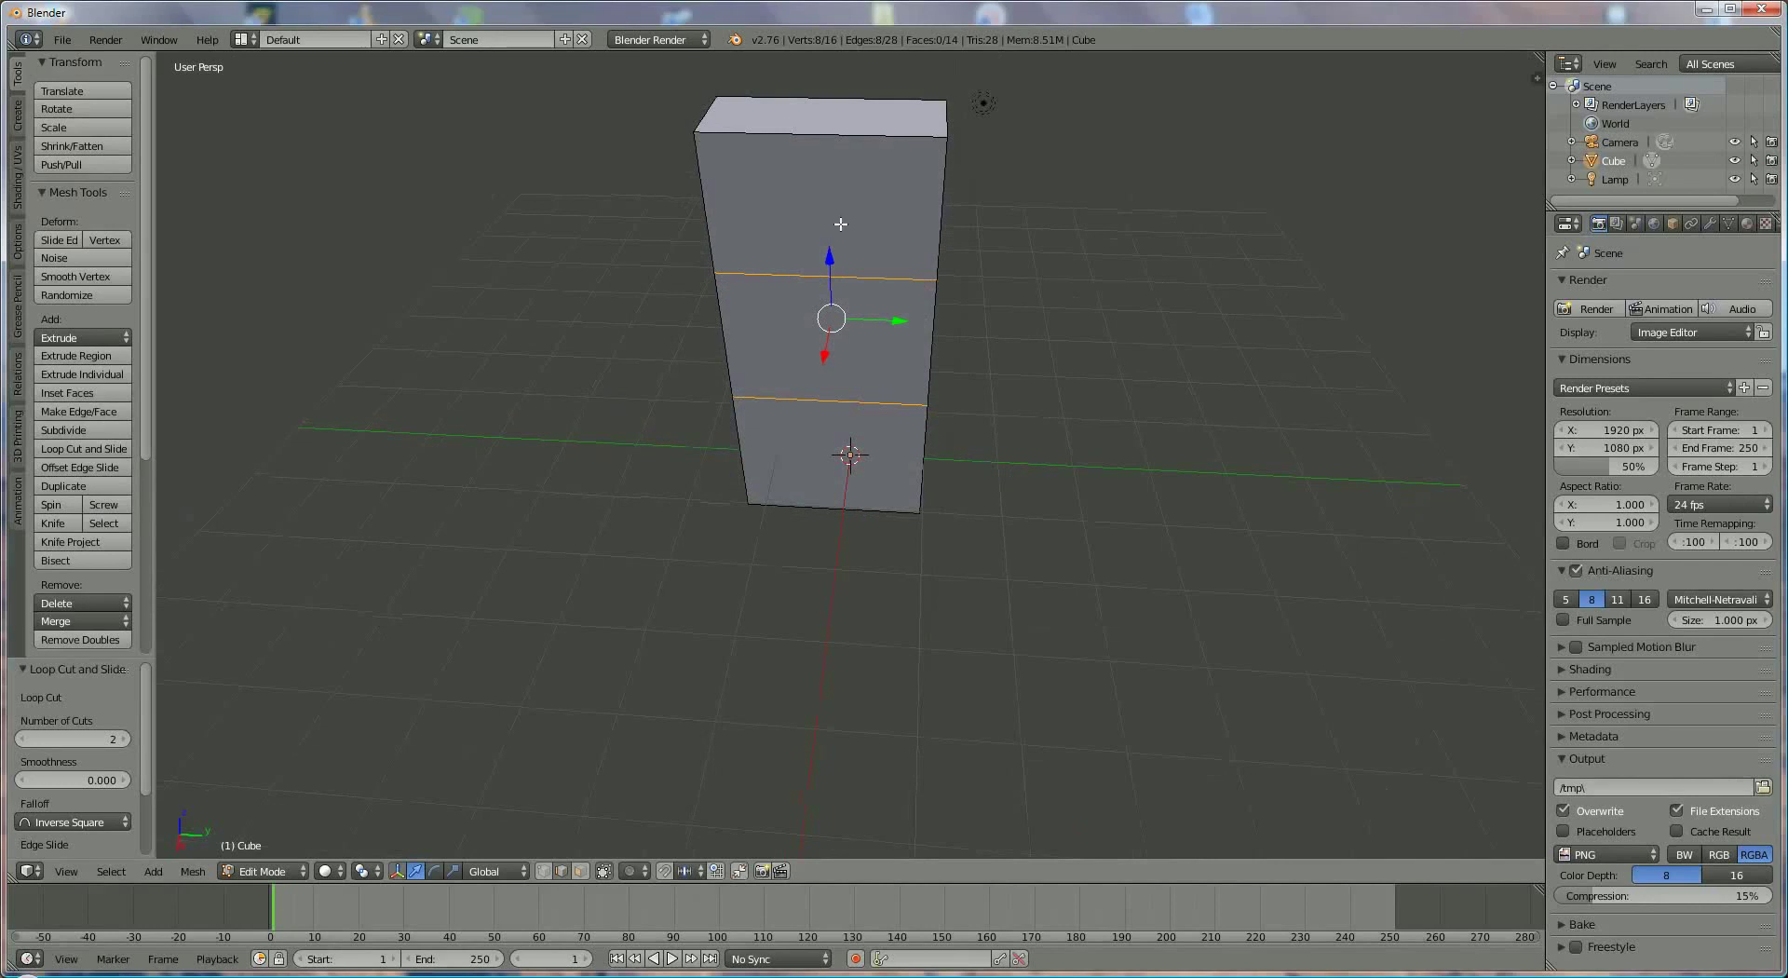
middle_drag(841, 224, 757, 229)
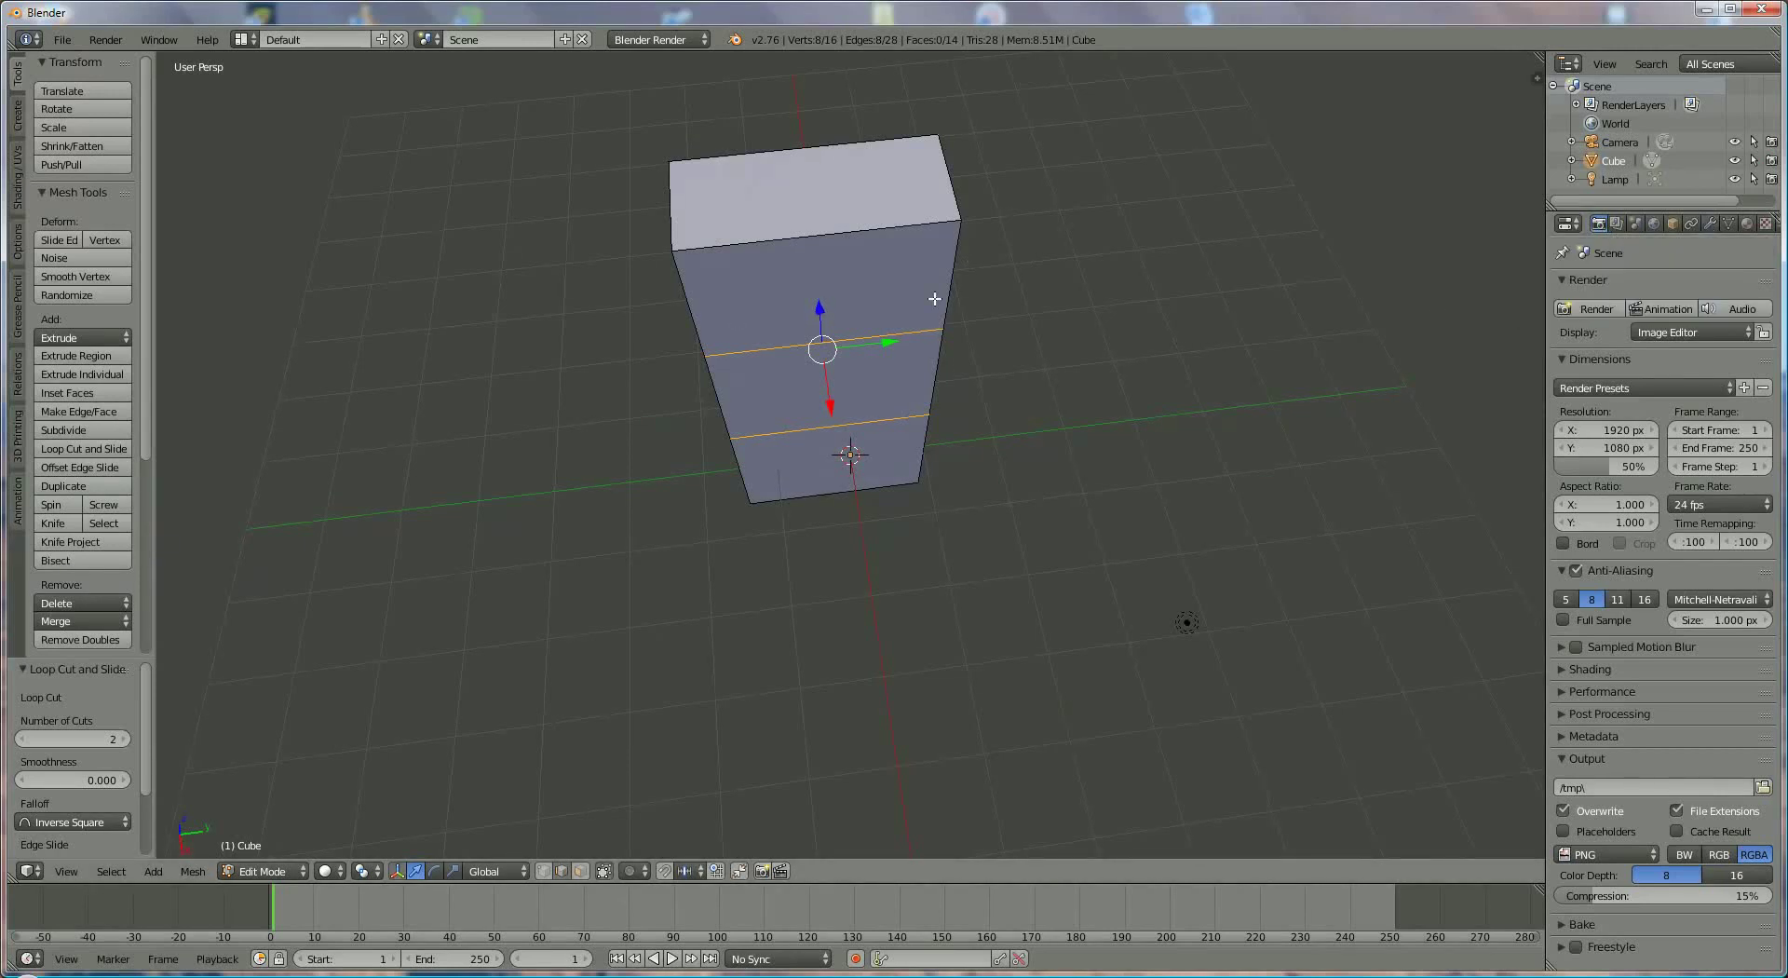
click(1711, 223)
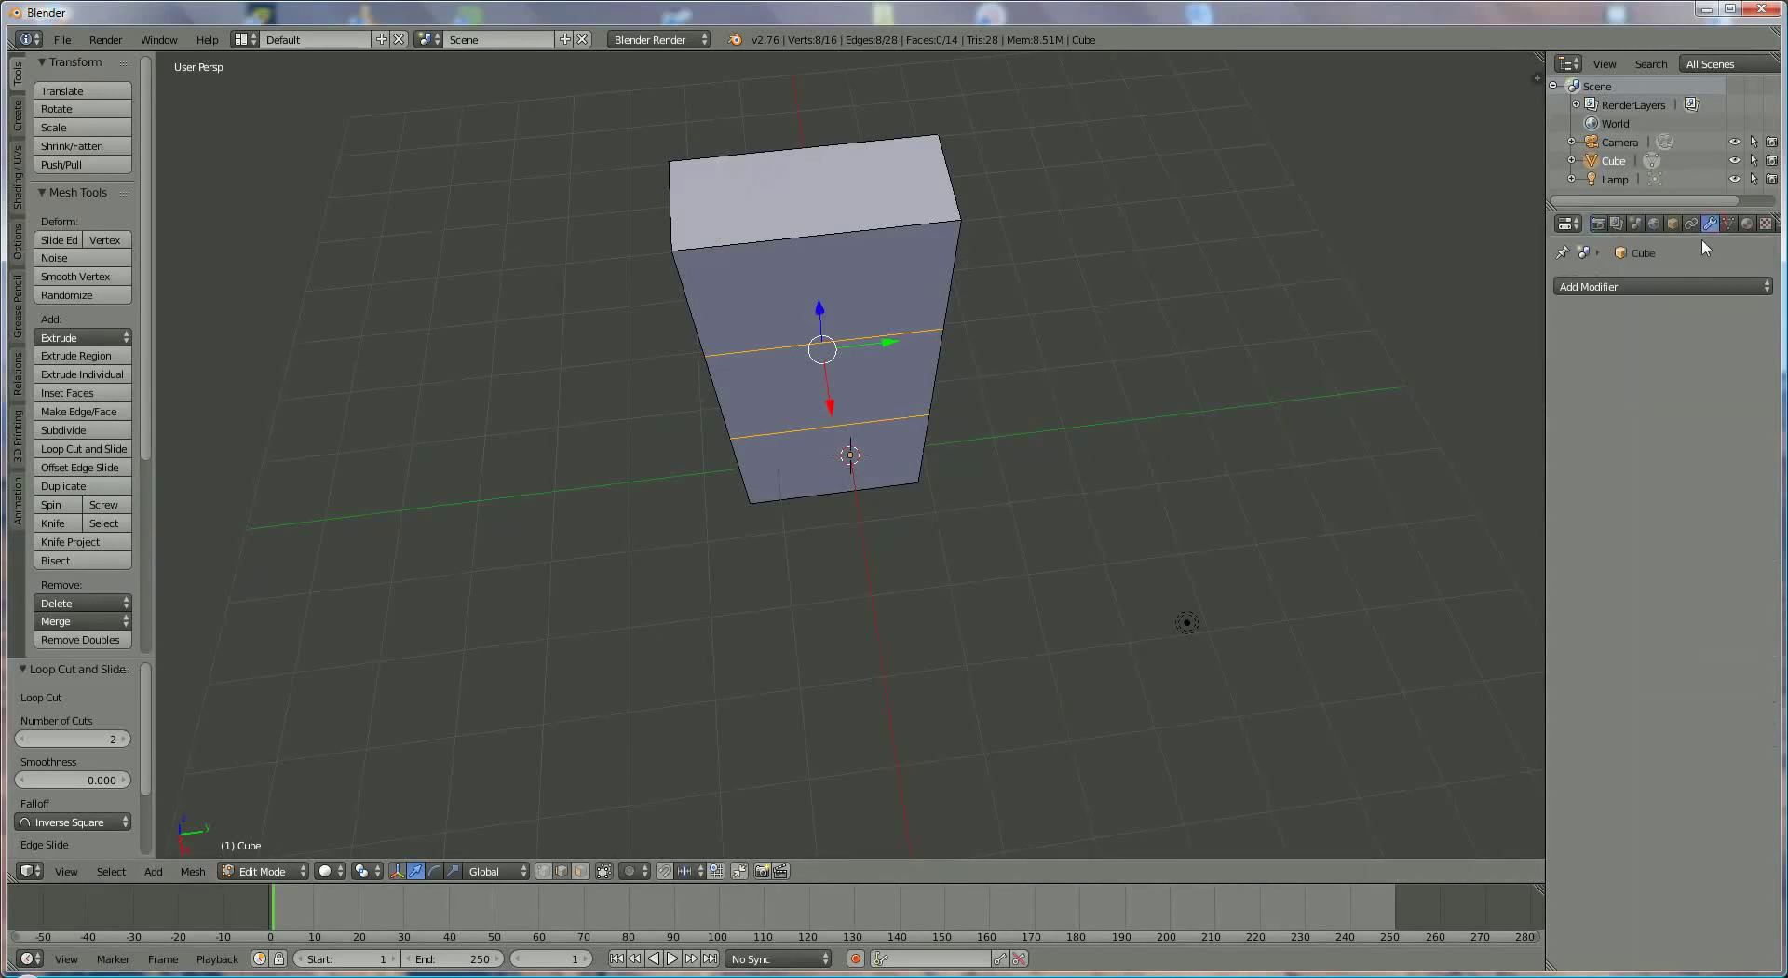
click(1680, 286)
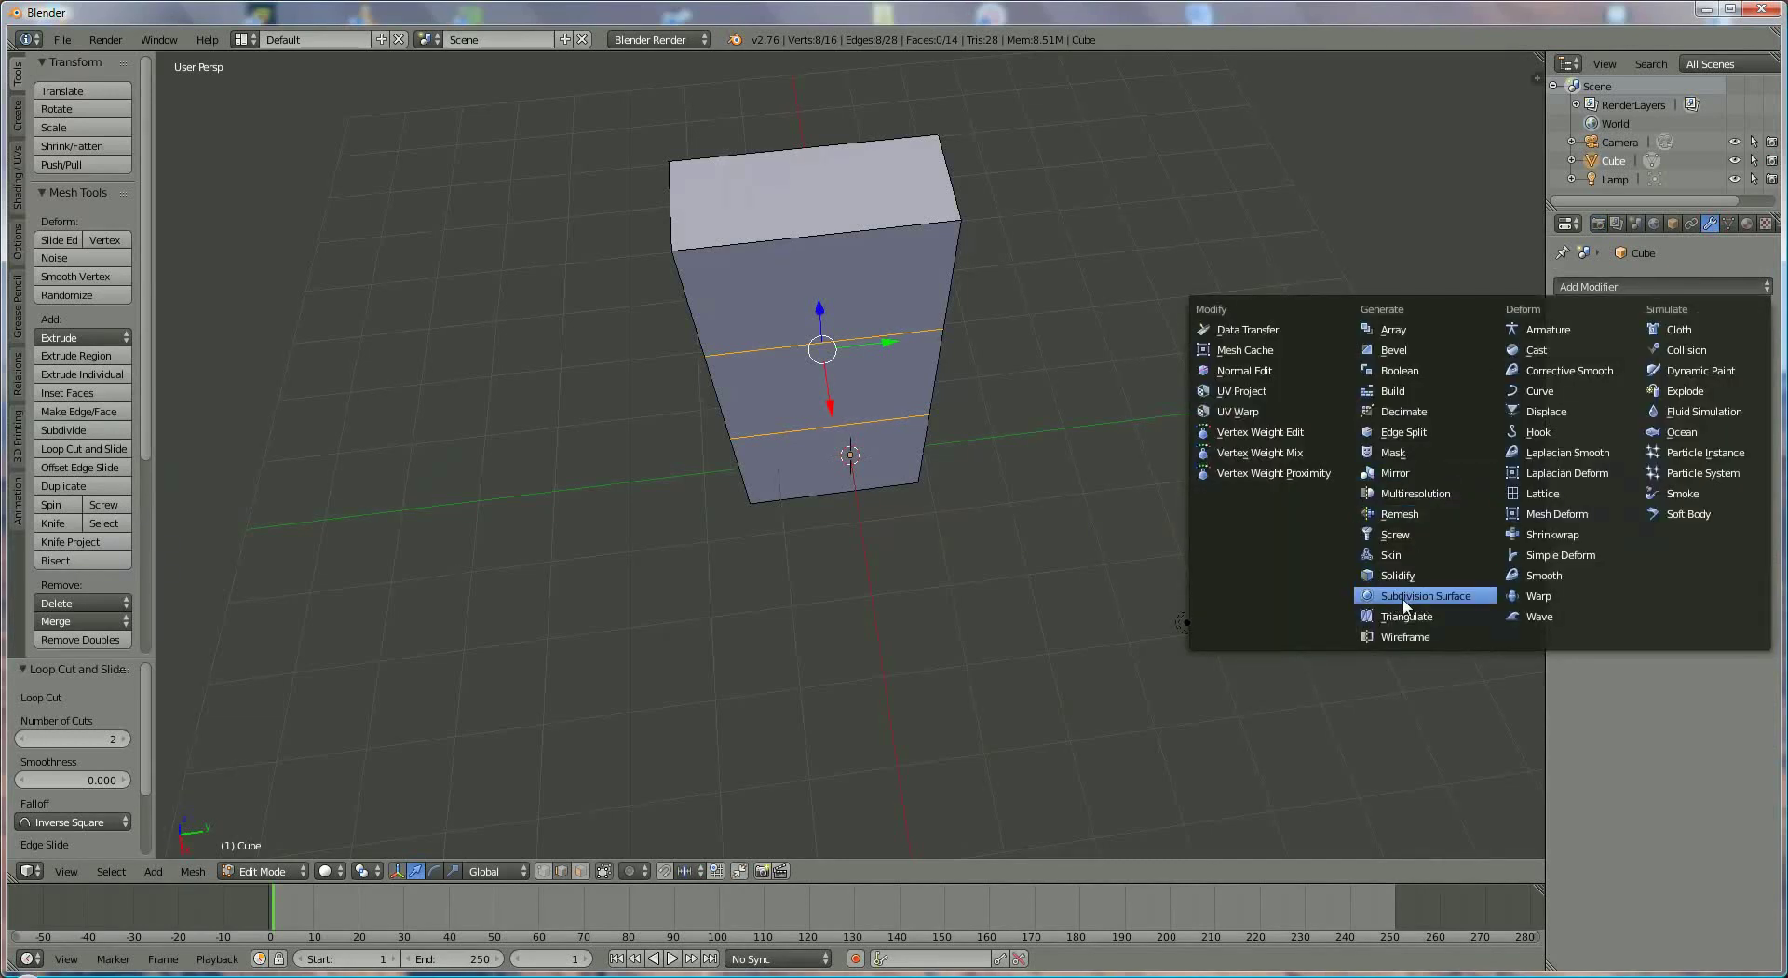
click(1439, 595)
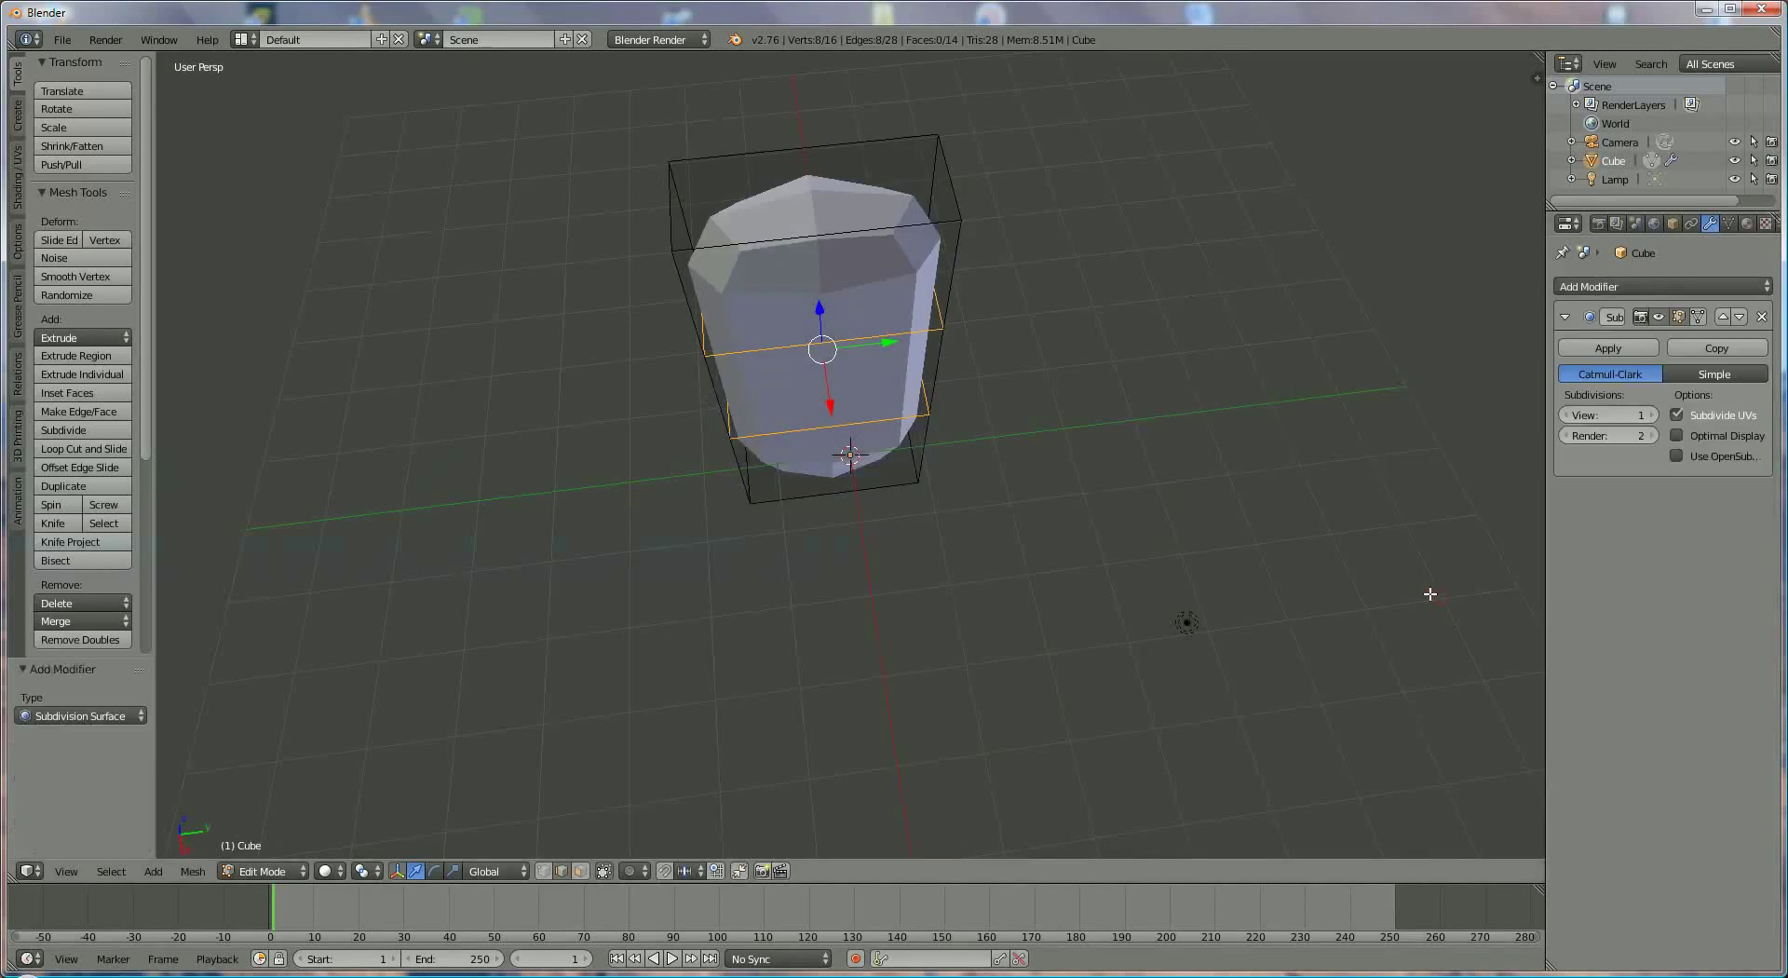
click(1654, 415)
click(1654, 415)
click(1654, 415)
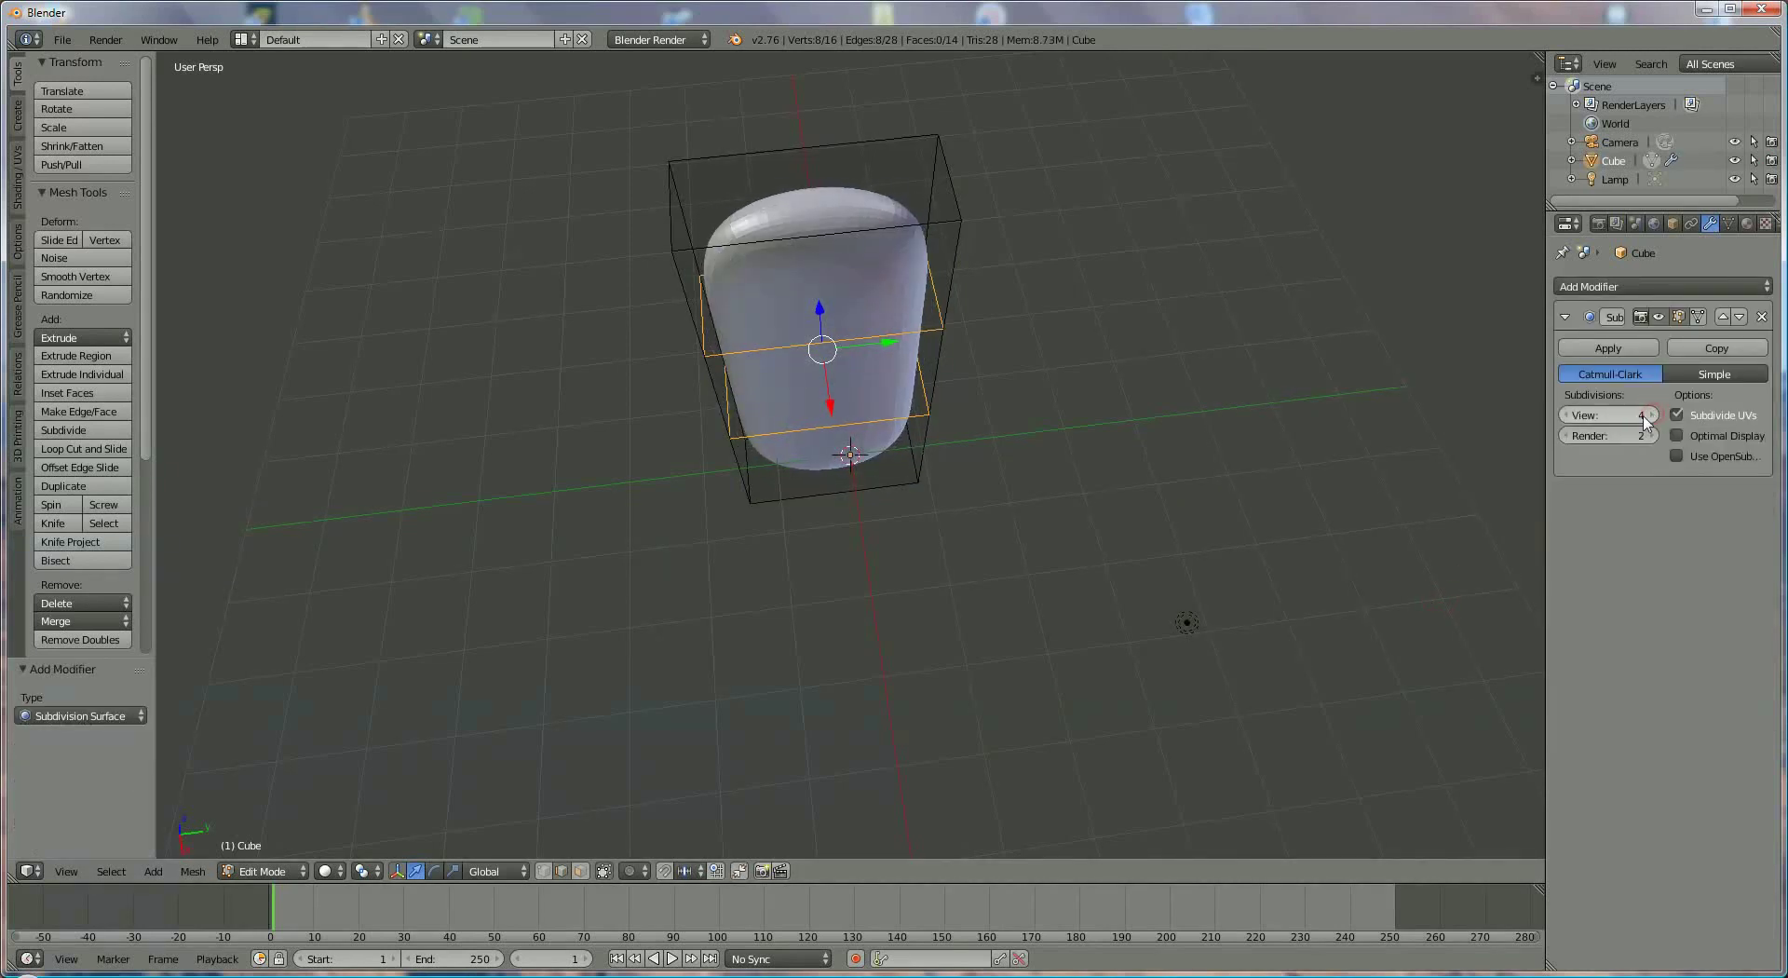
Step: Select the four top edges of the cage and scale them along Y to about 0.789
middle_drag(1044, 527, 984, 503)
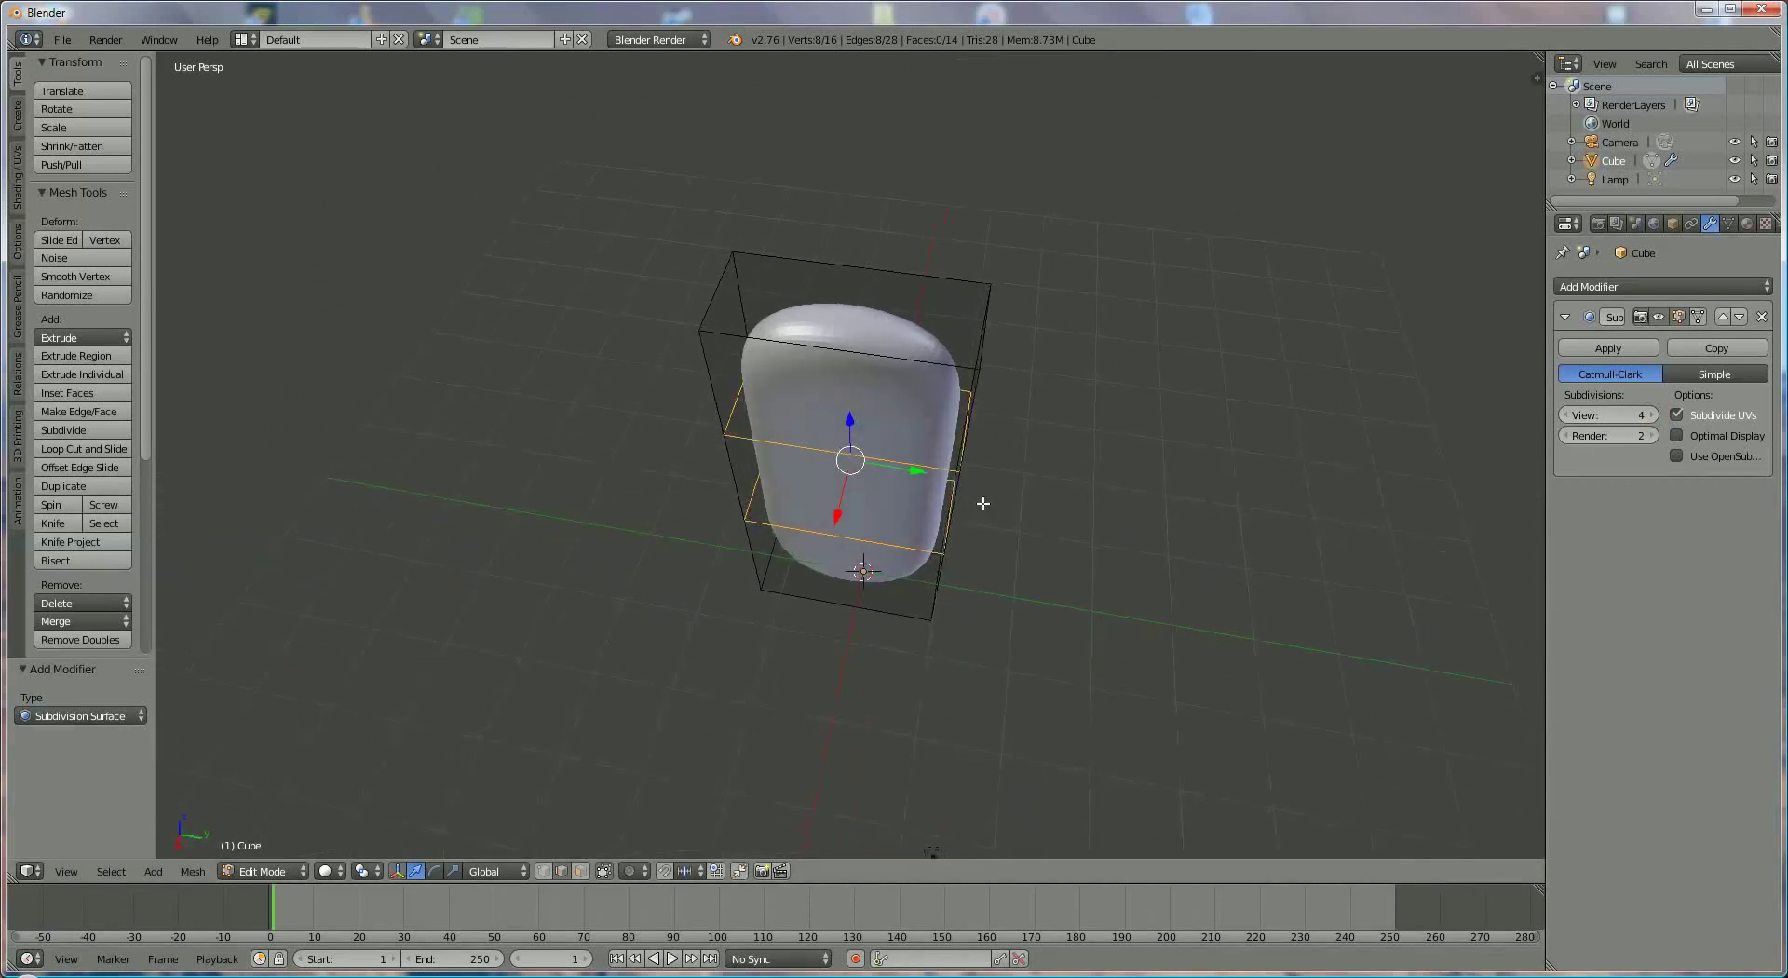
middle_drag(990, 317, 987, 475)
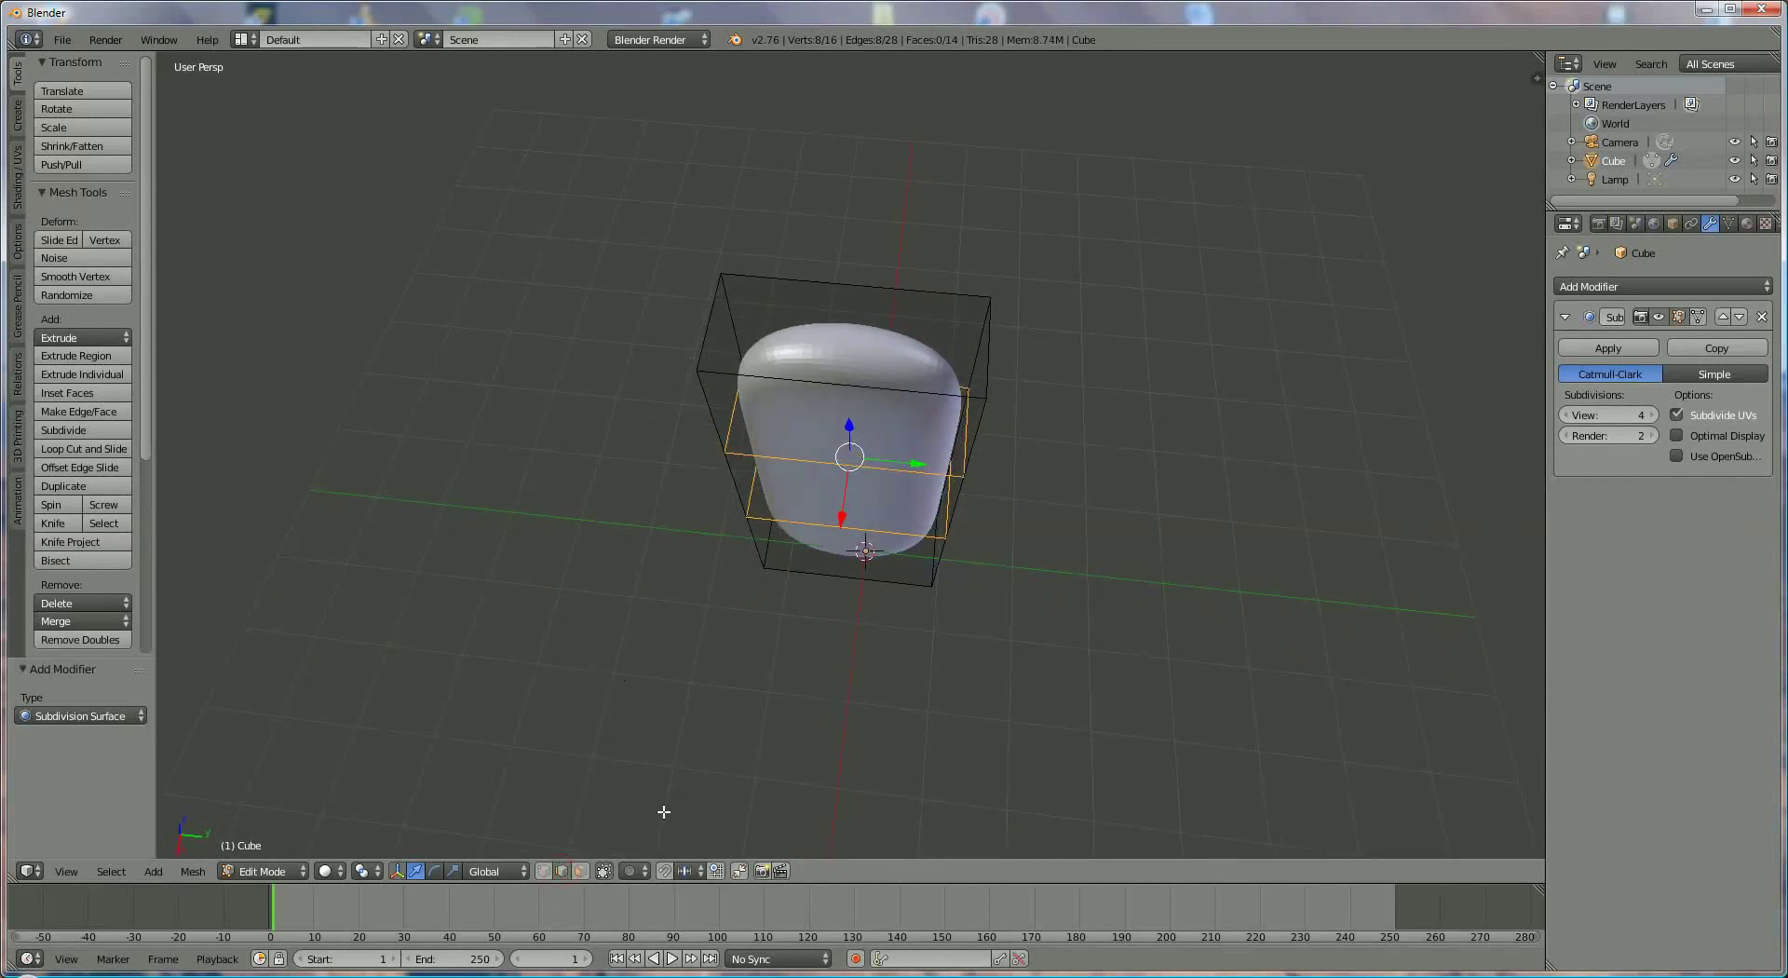
right_click(983, 360)
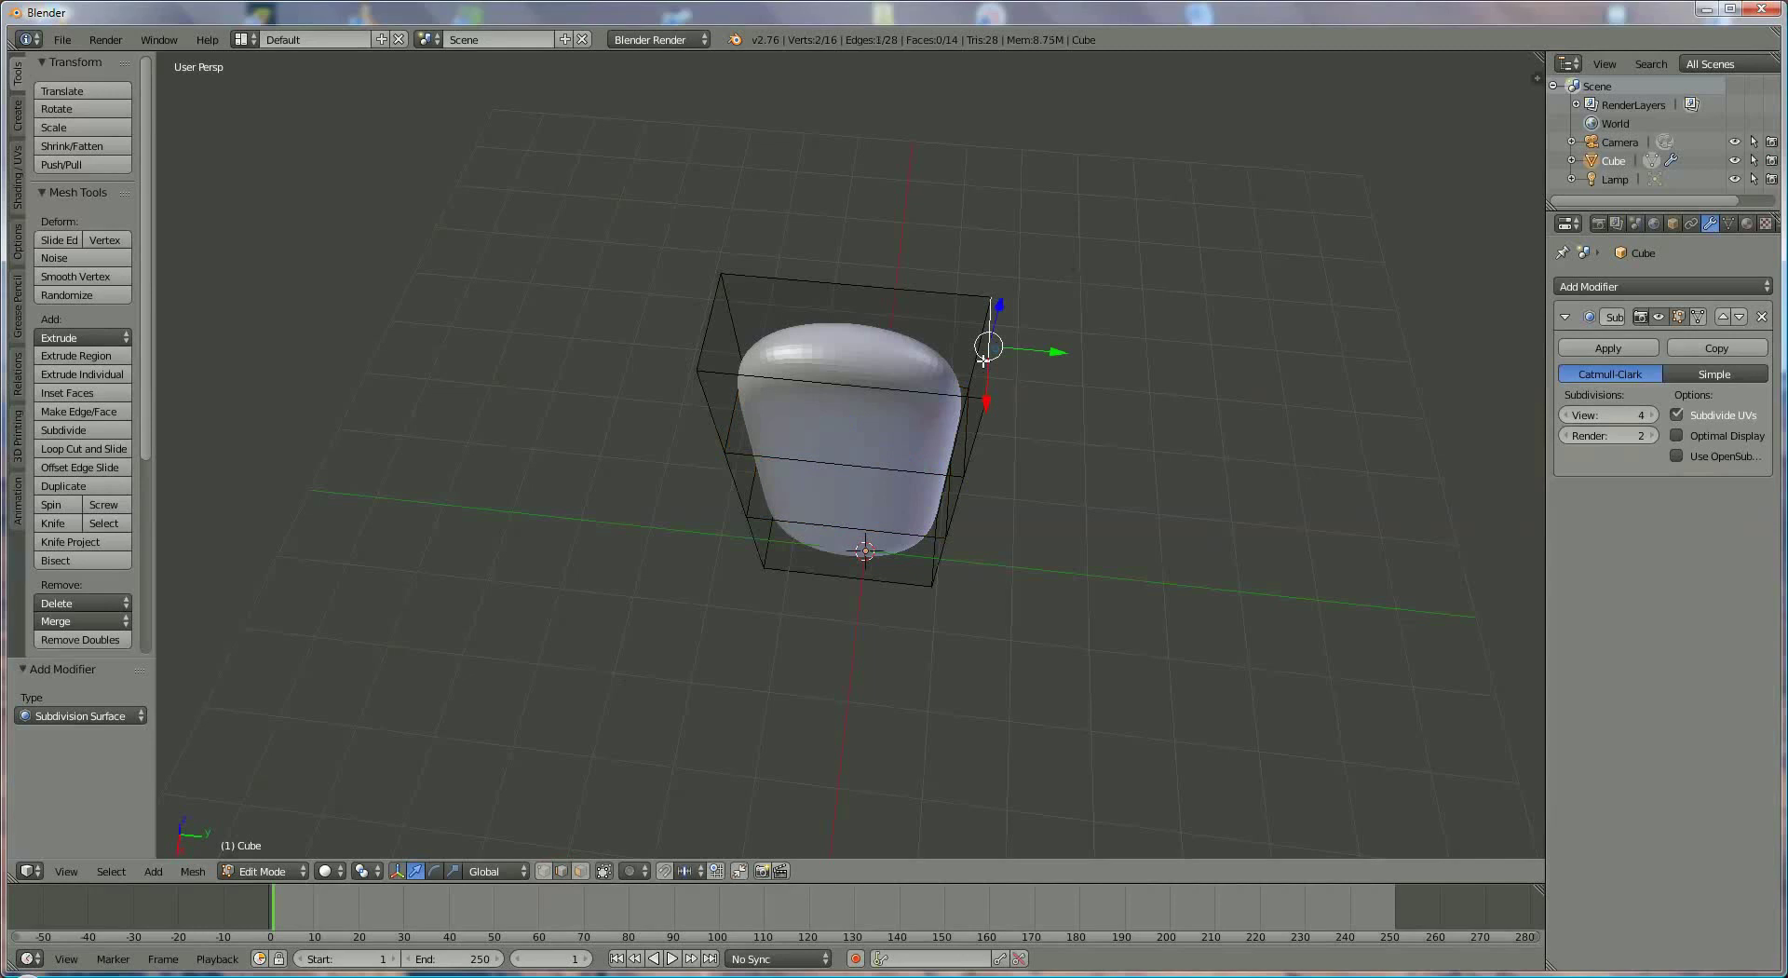
shift+right_click(715, 300)
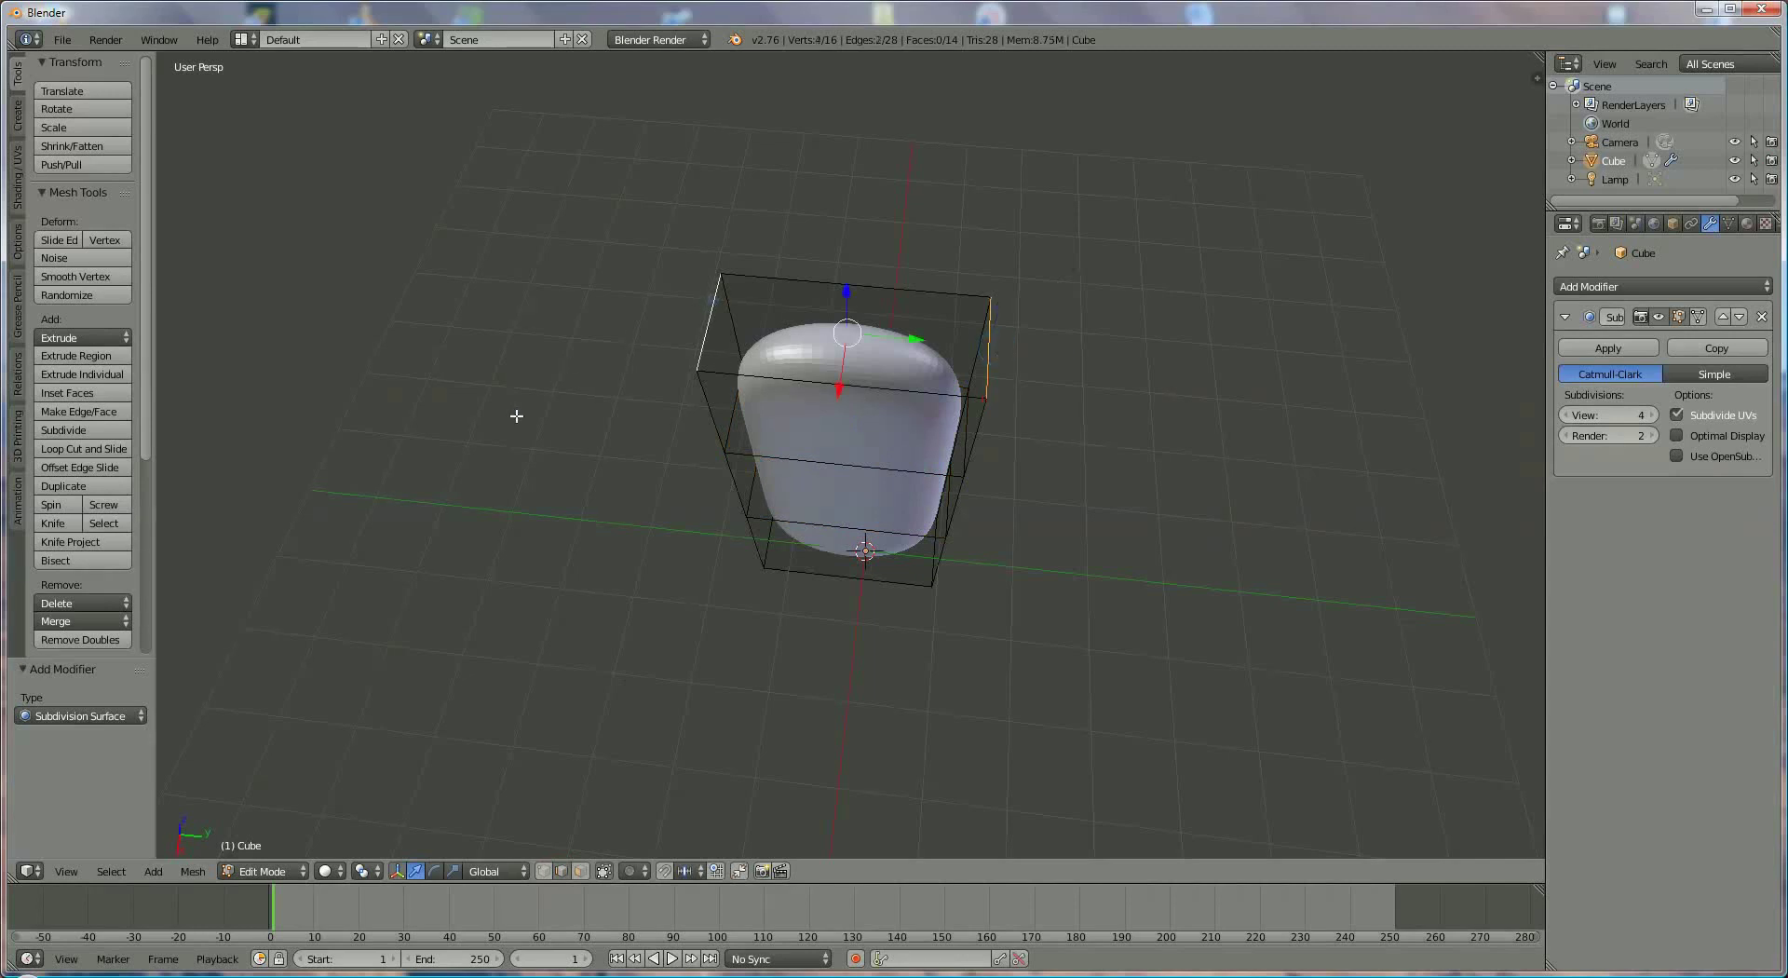
shift+right_click(913, 375)
shift+right_click(922, 289)
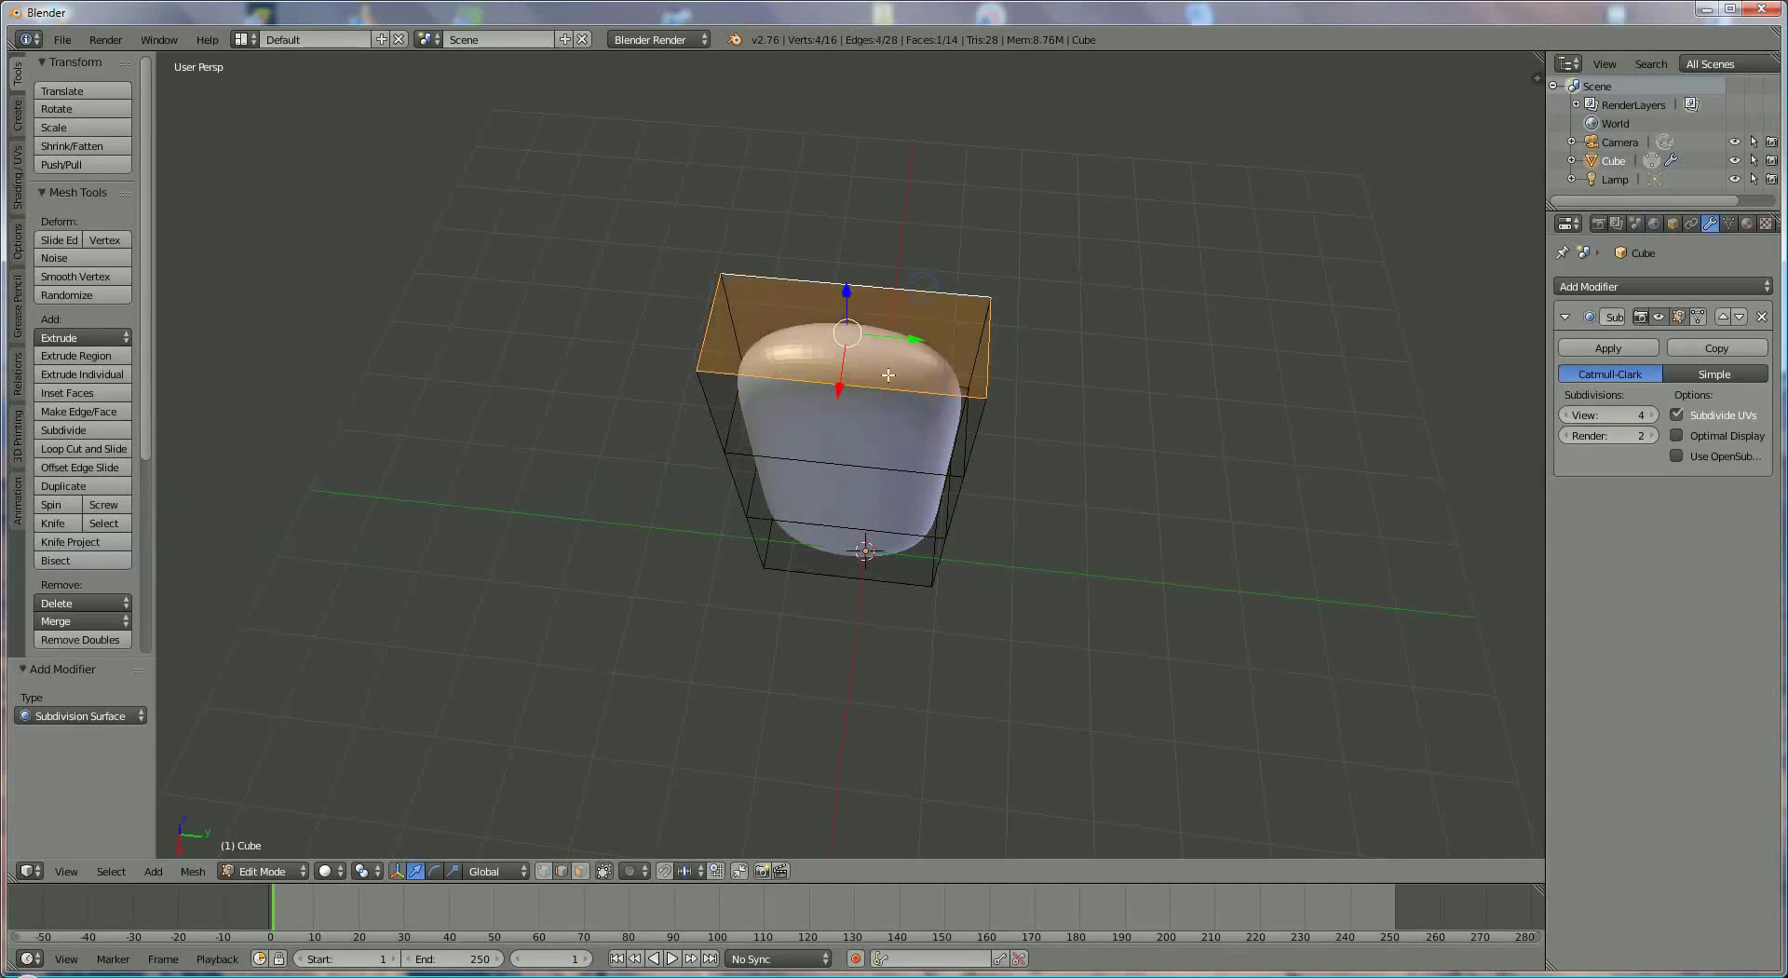
middle_drag(909, 362, 910, 308)
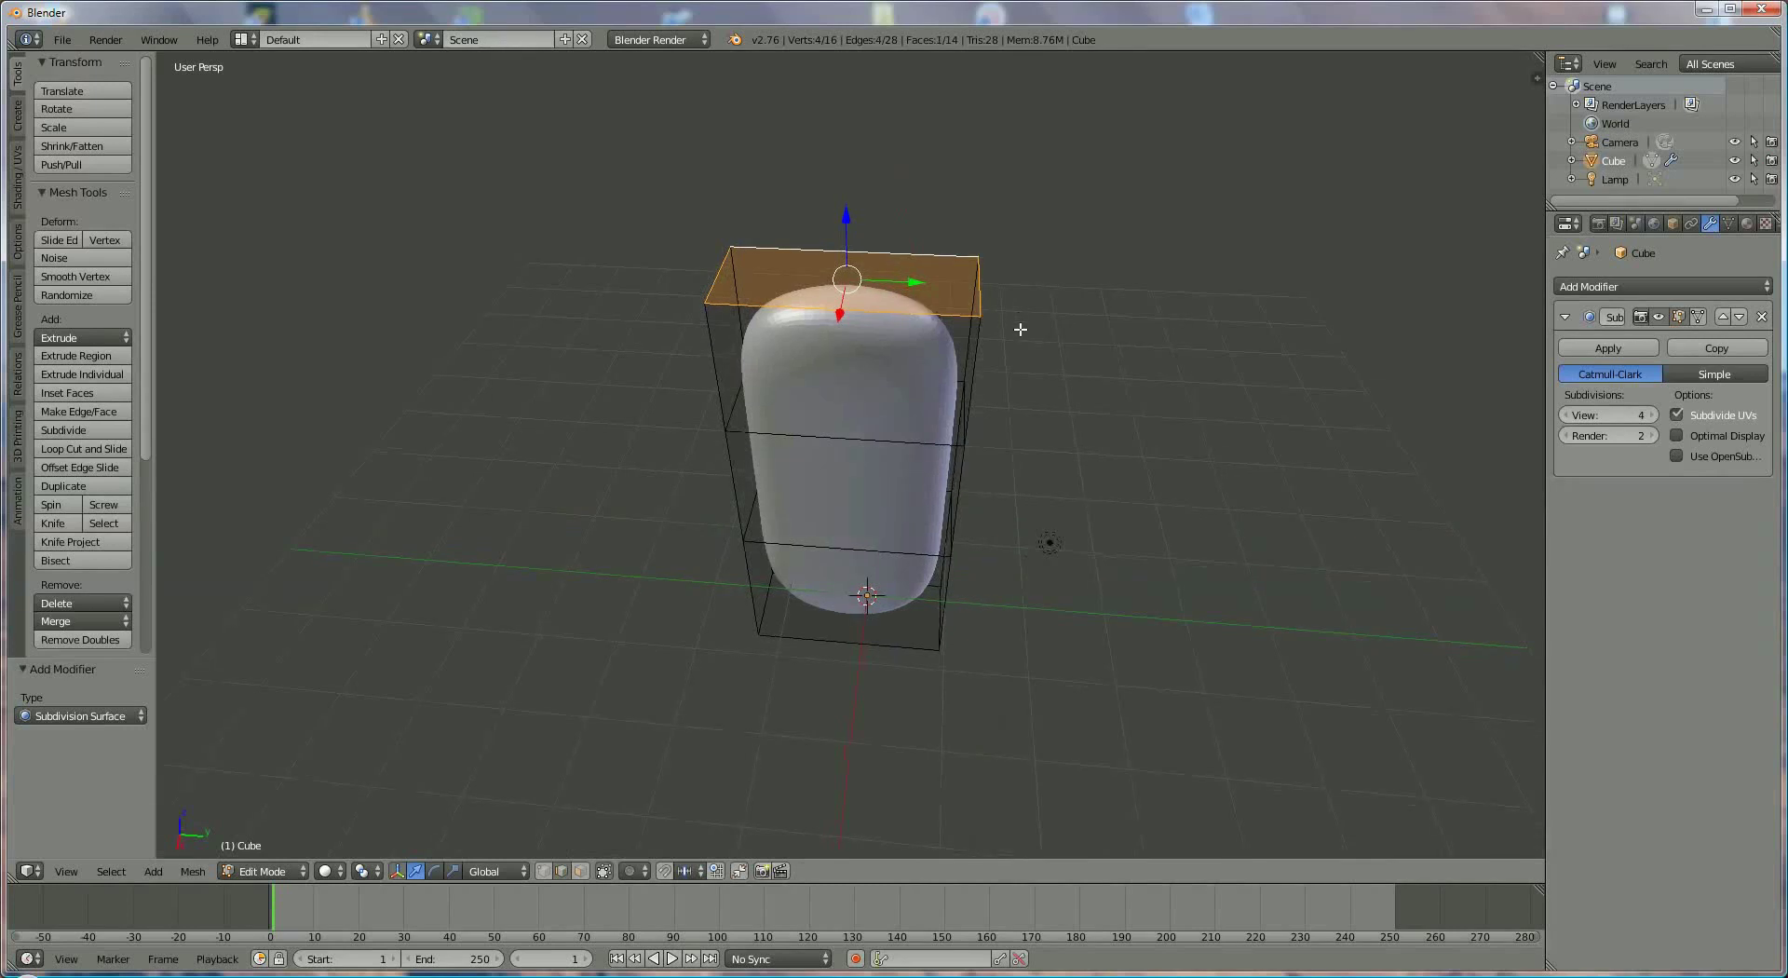
key(s)
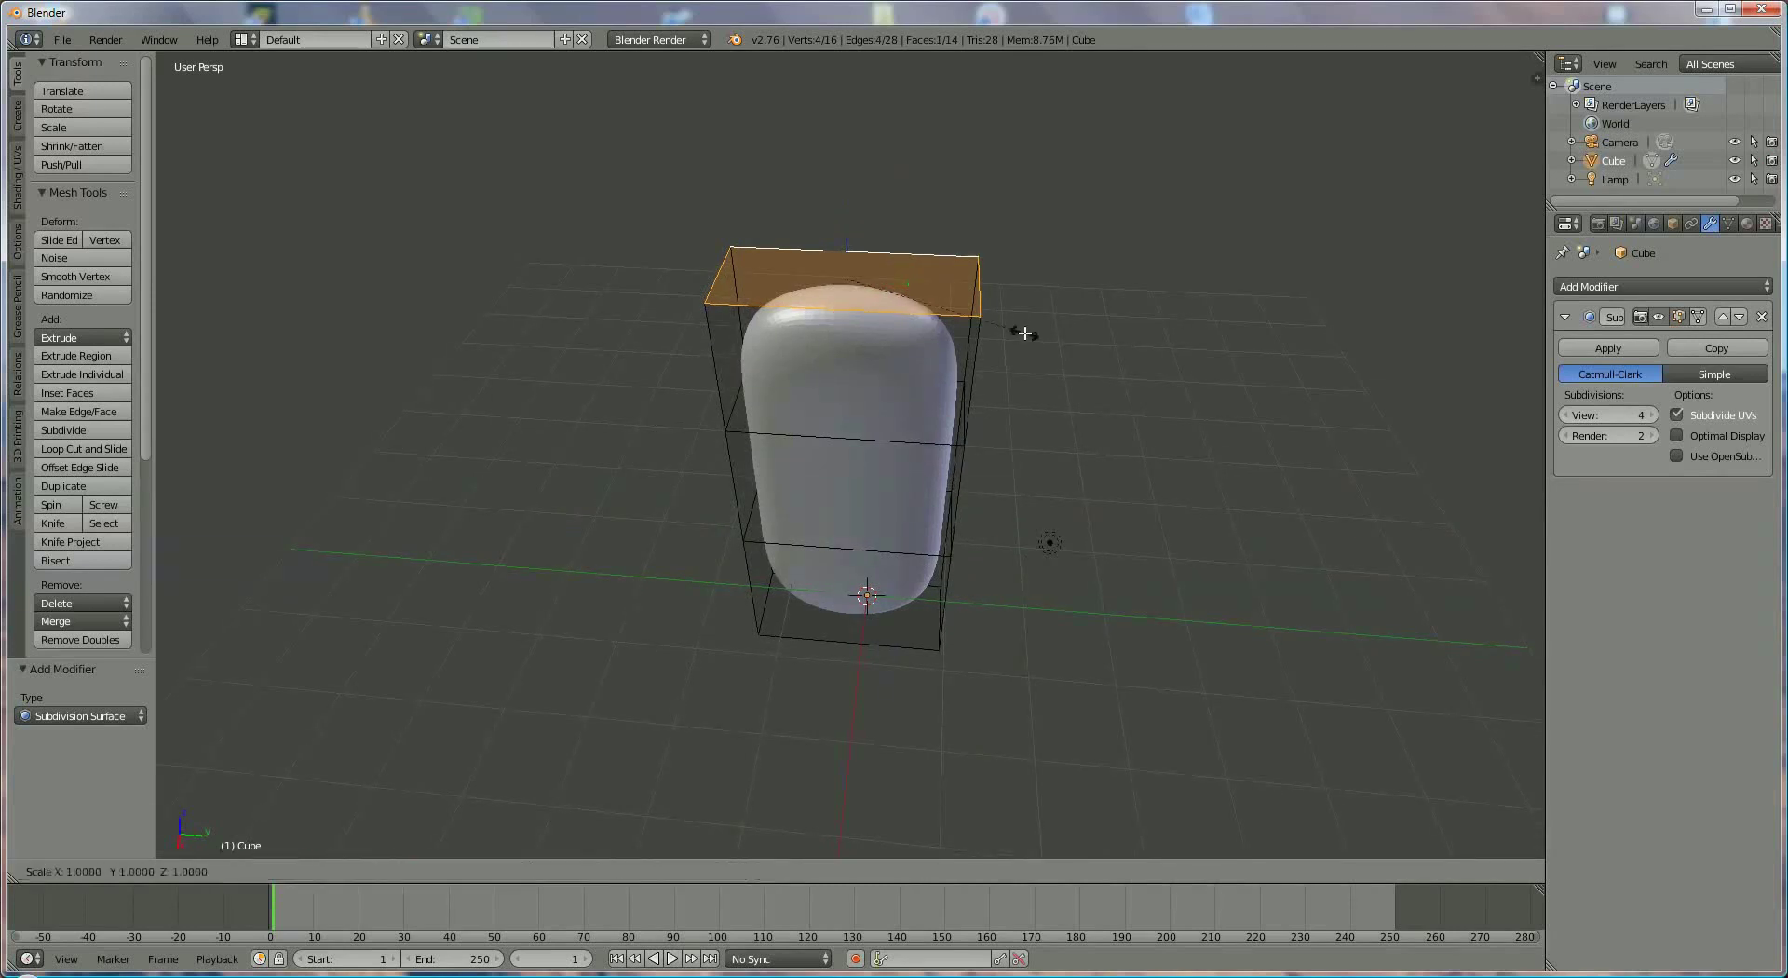
key(y)
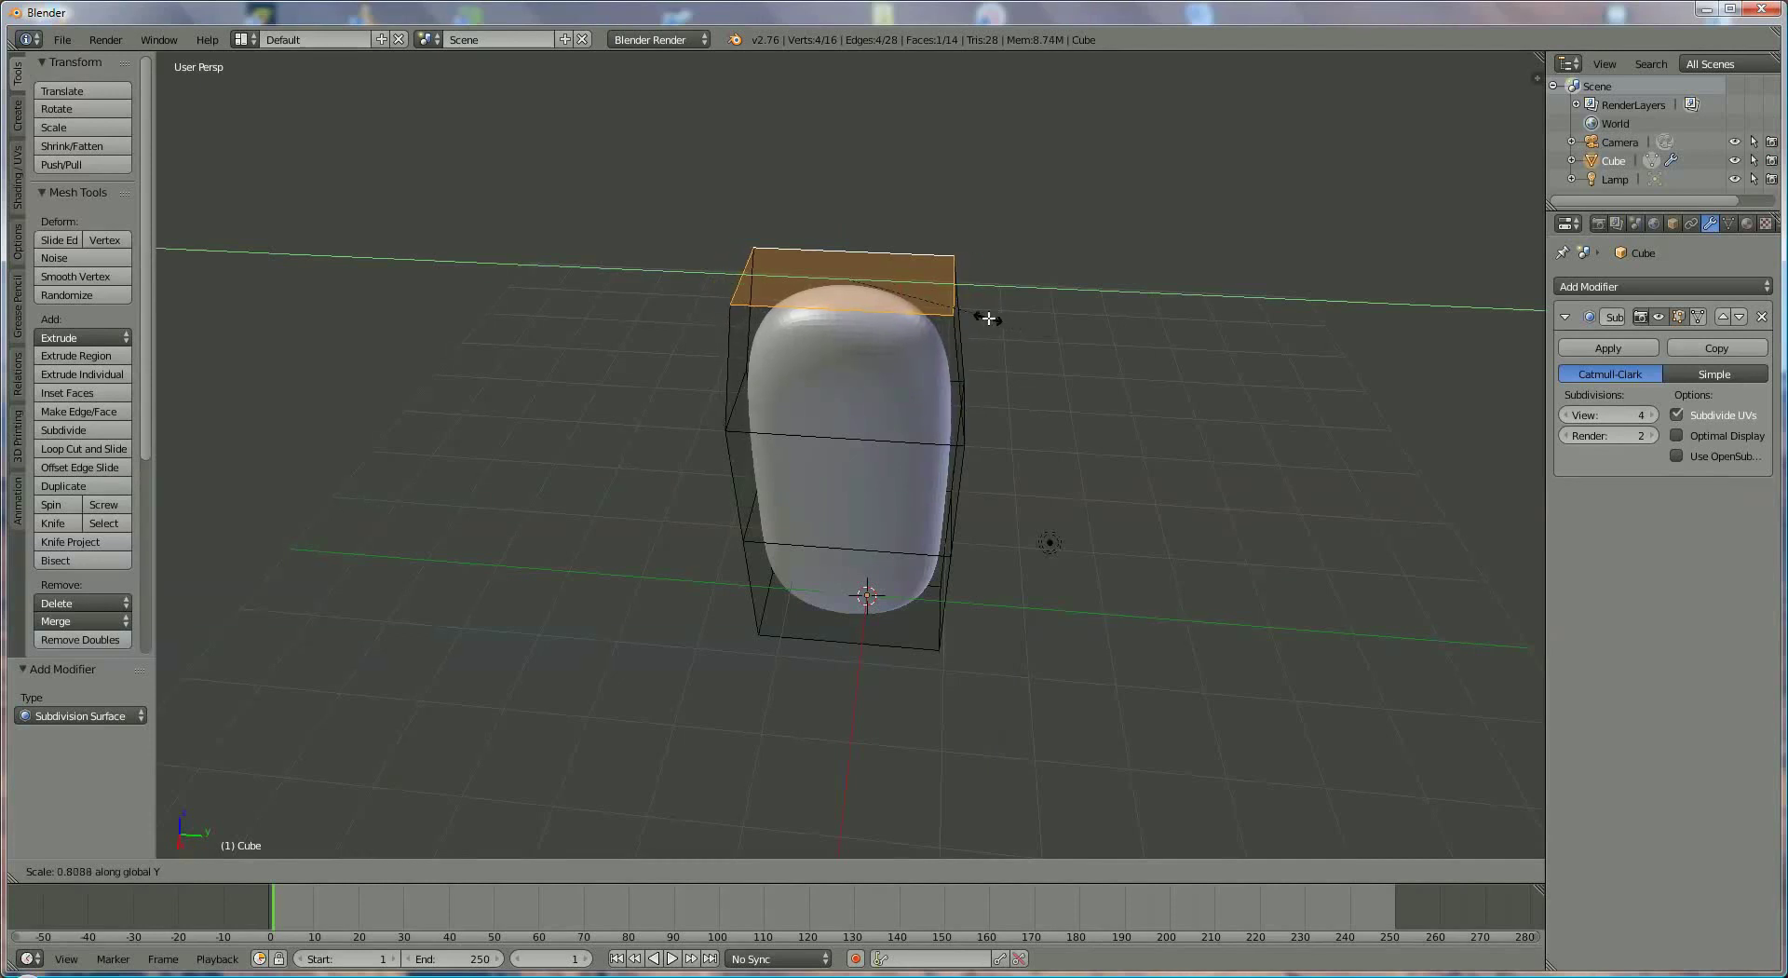
click(986, 317)
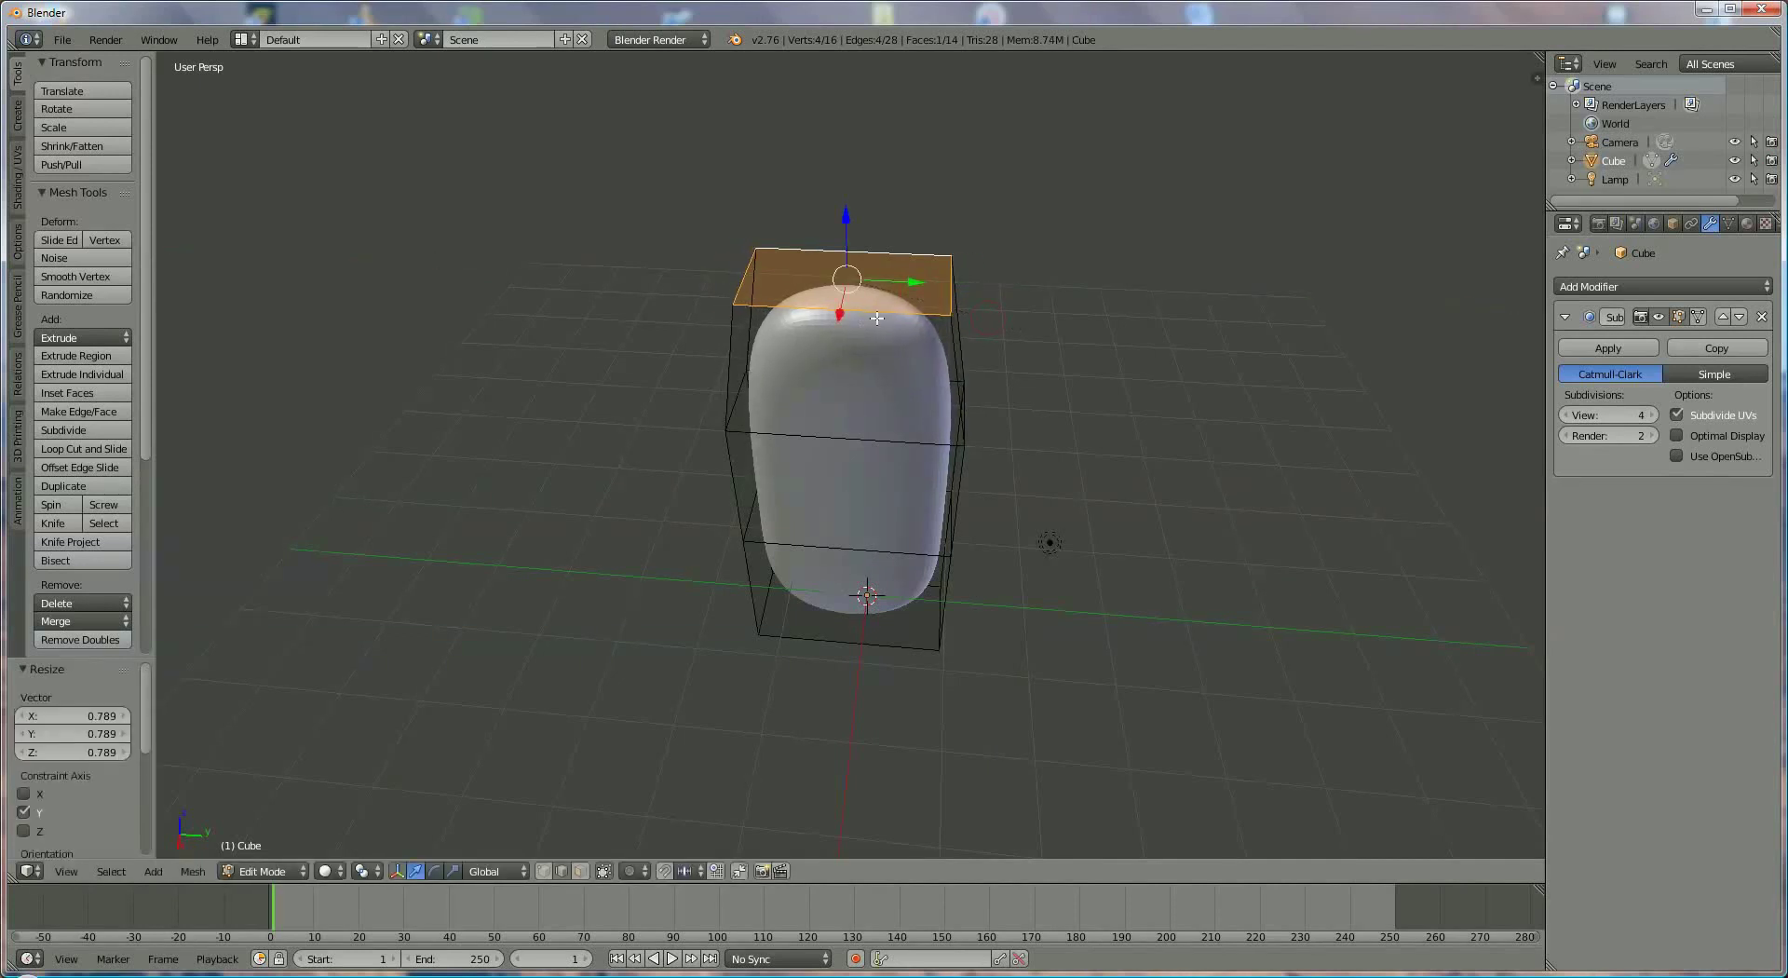
Step: Subdivide the two long edges of the top face with one cut
right_click(757, 315)
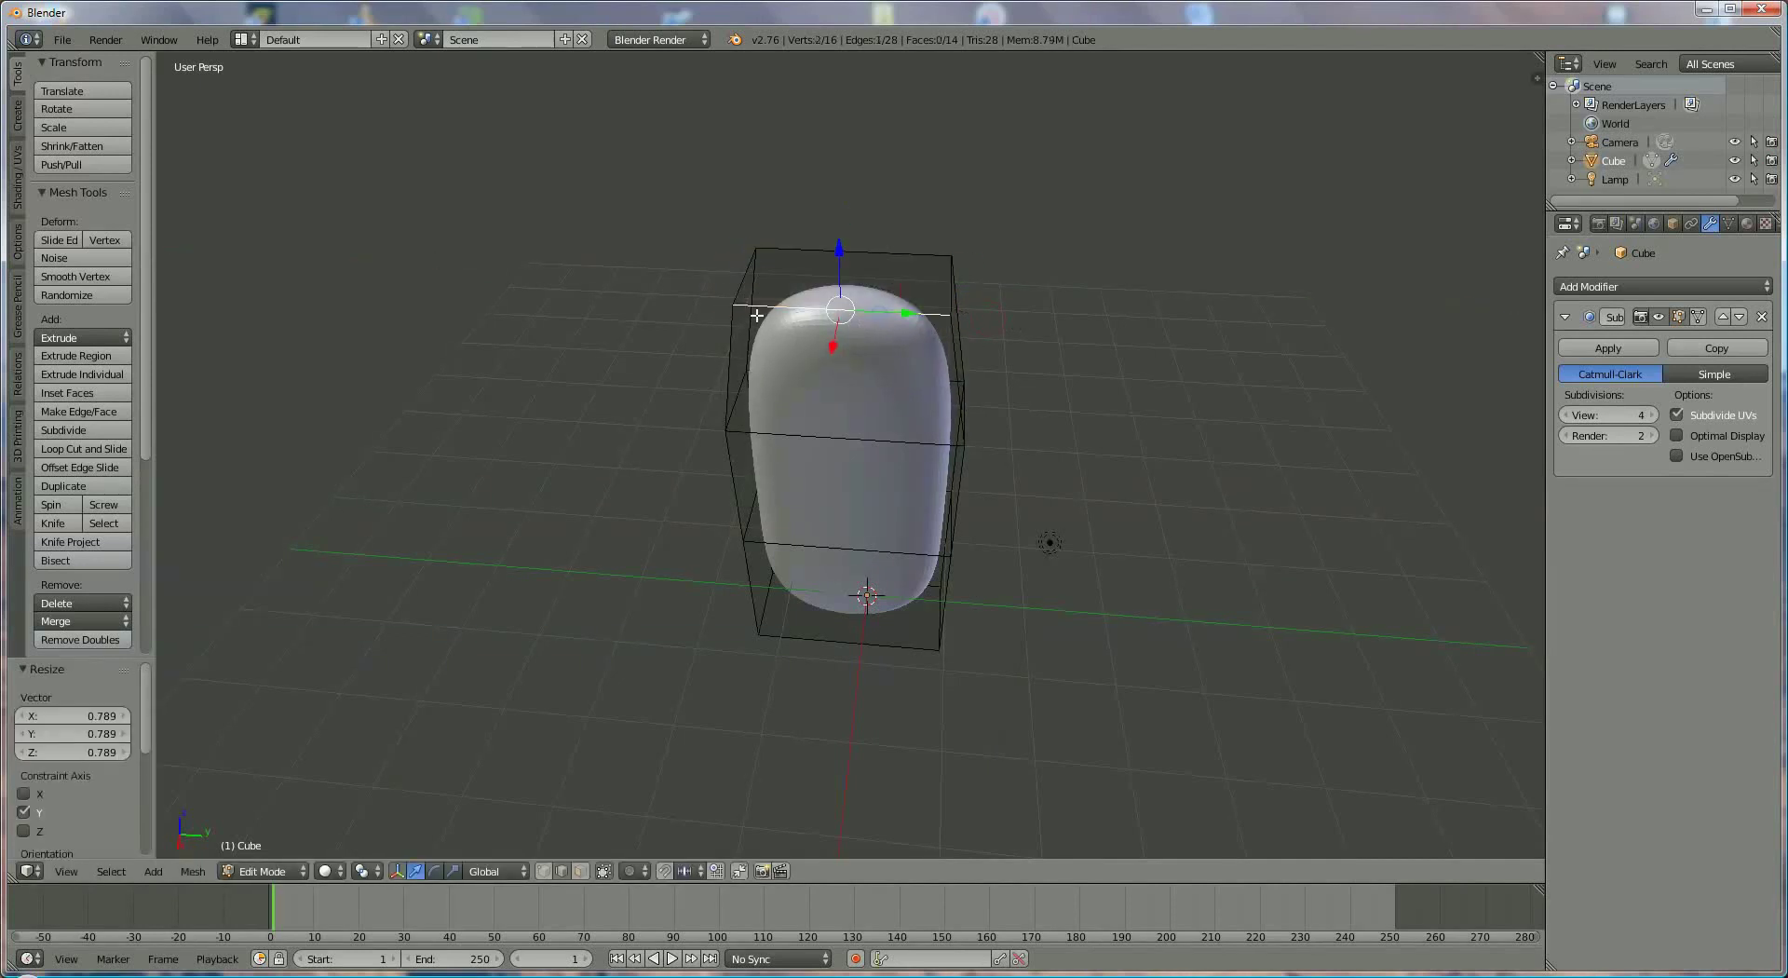
shift+right_click(867, 253)
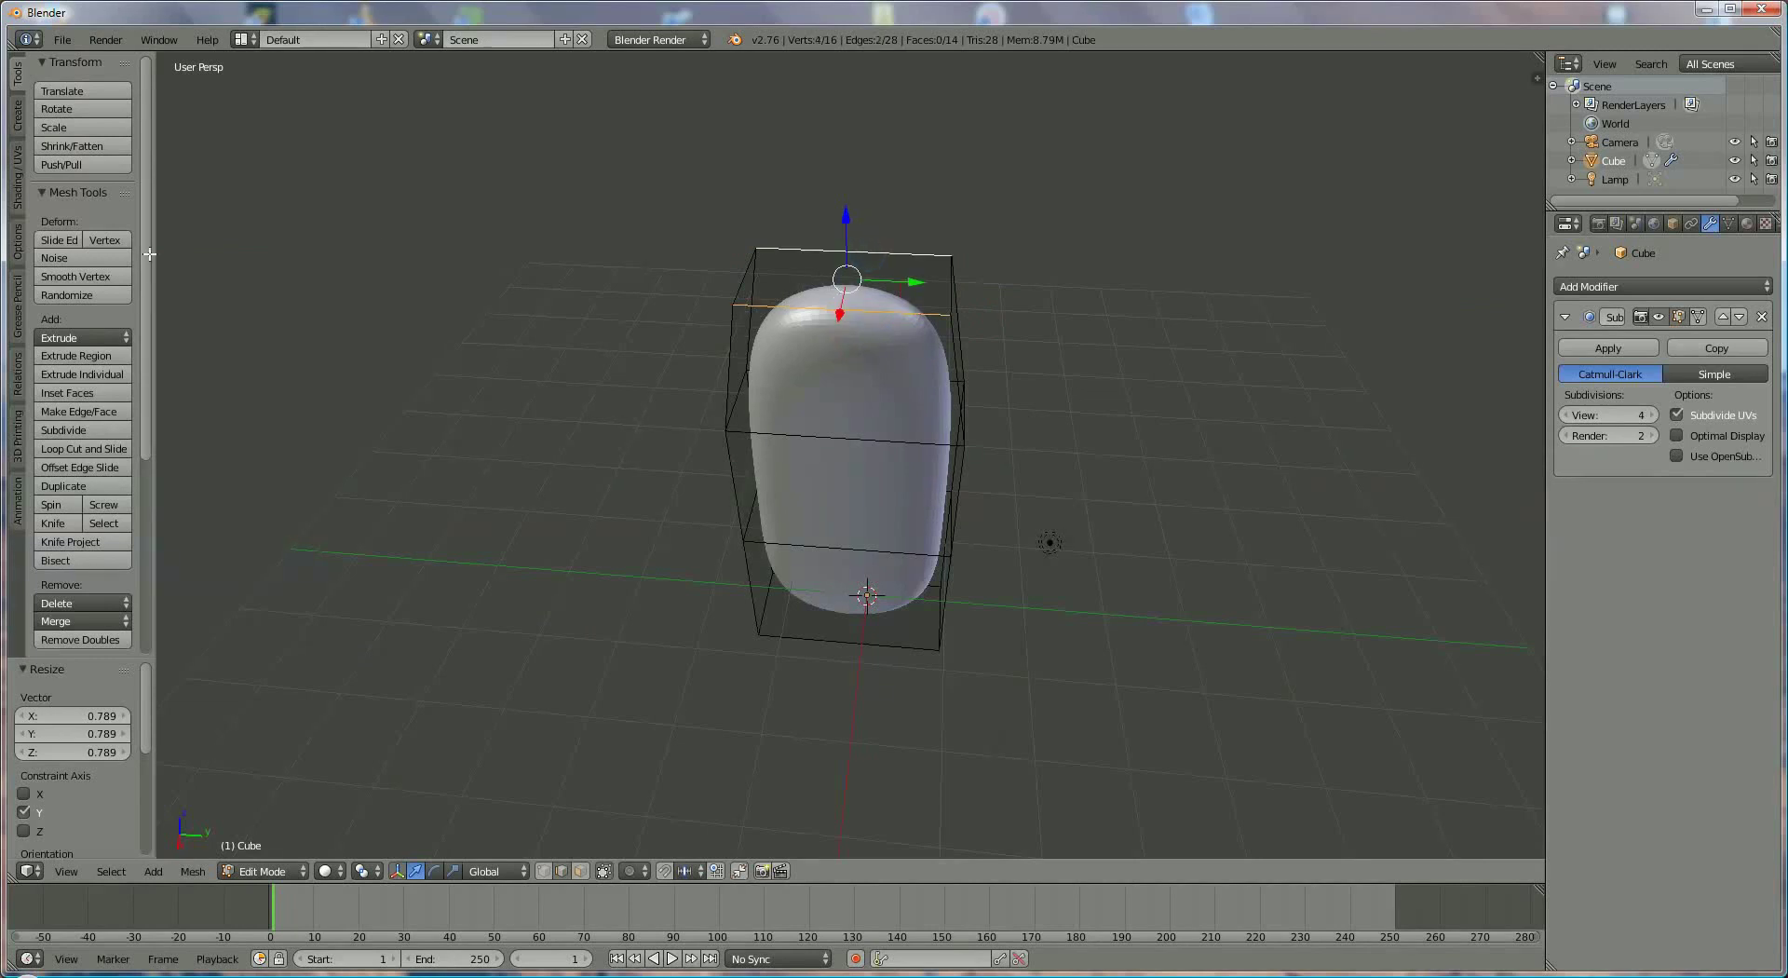
click(78, 431)
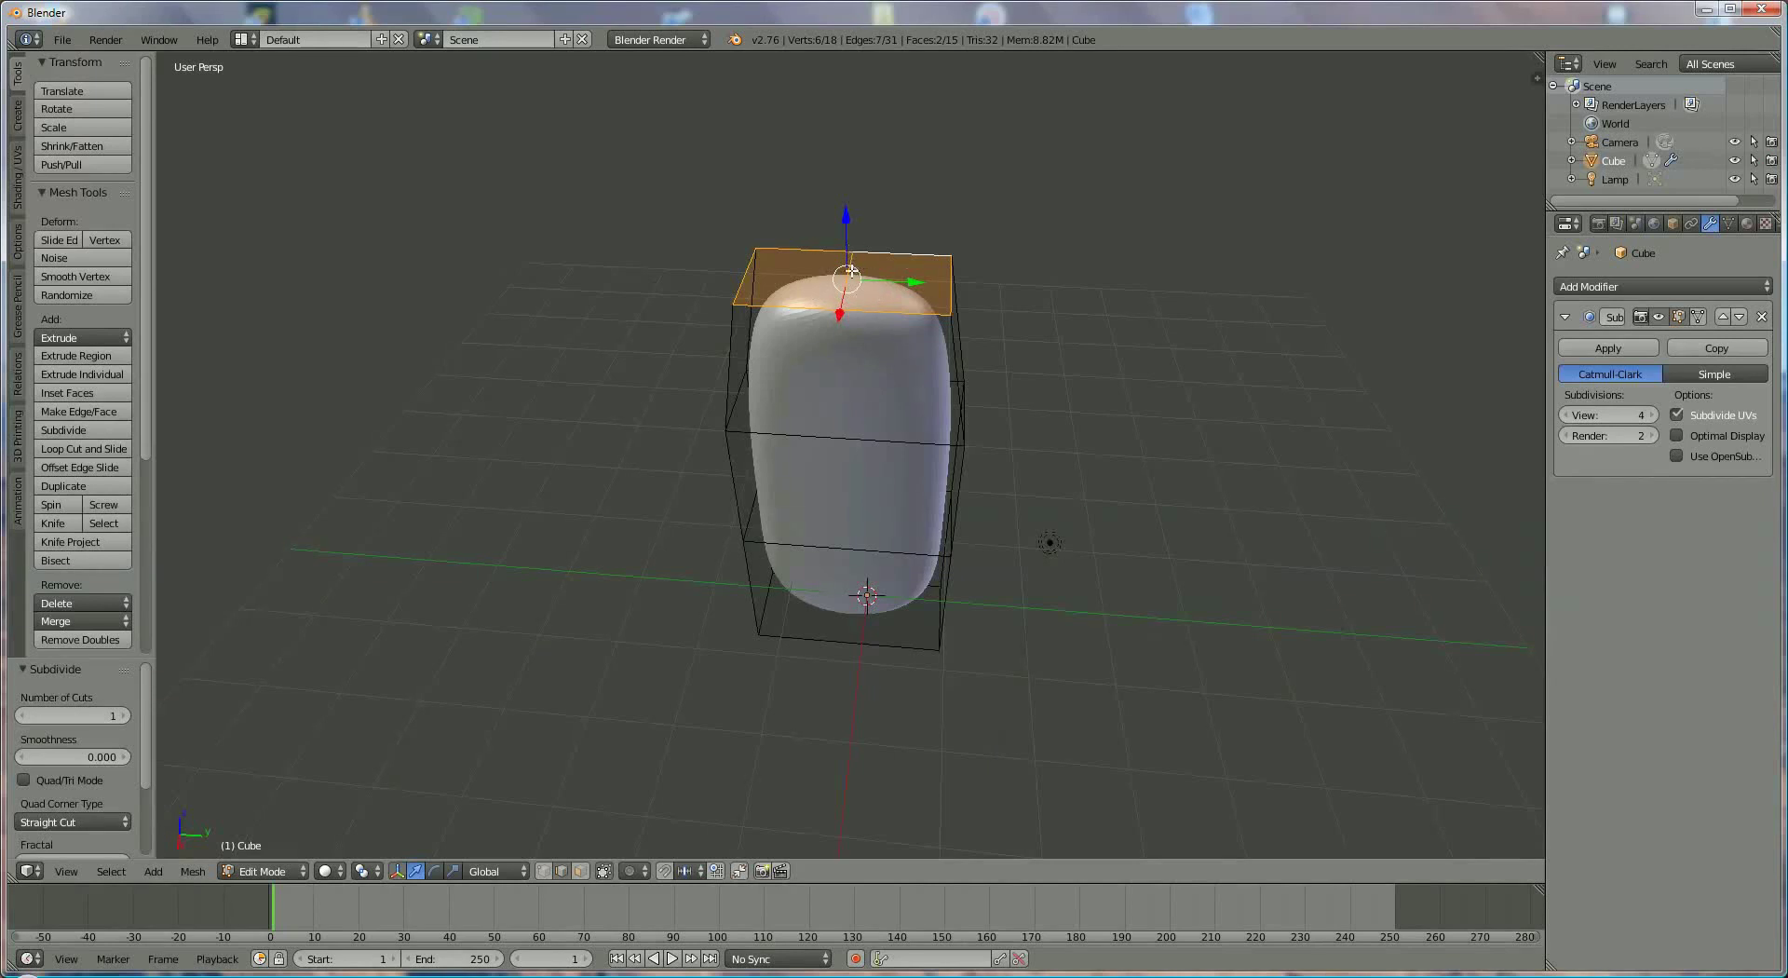
Step: Raise the new middle edge of the top face along Z by about 0.234 and a further 0.078 units
right_click(853, 272)
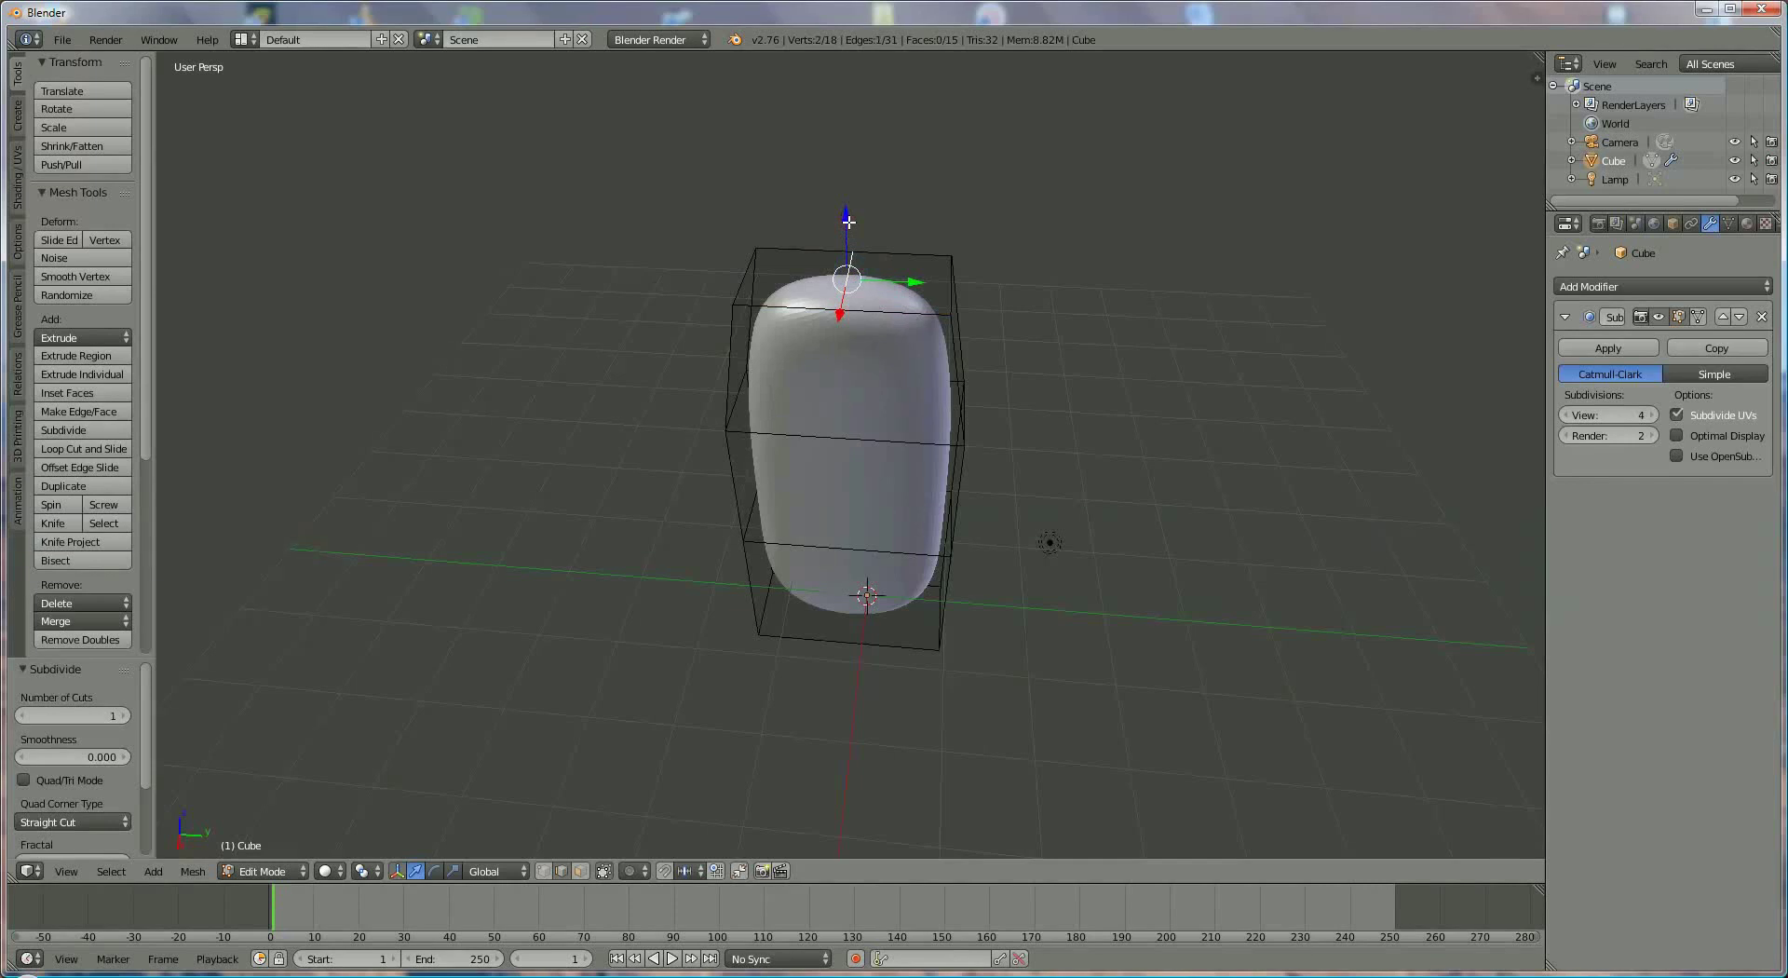
drag(846, 218, 850, 198)
middle_drag(910, 335, 869, 182)
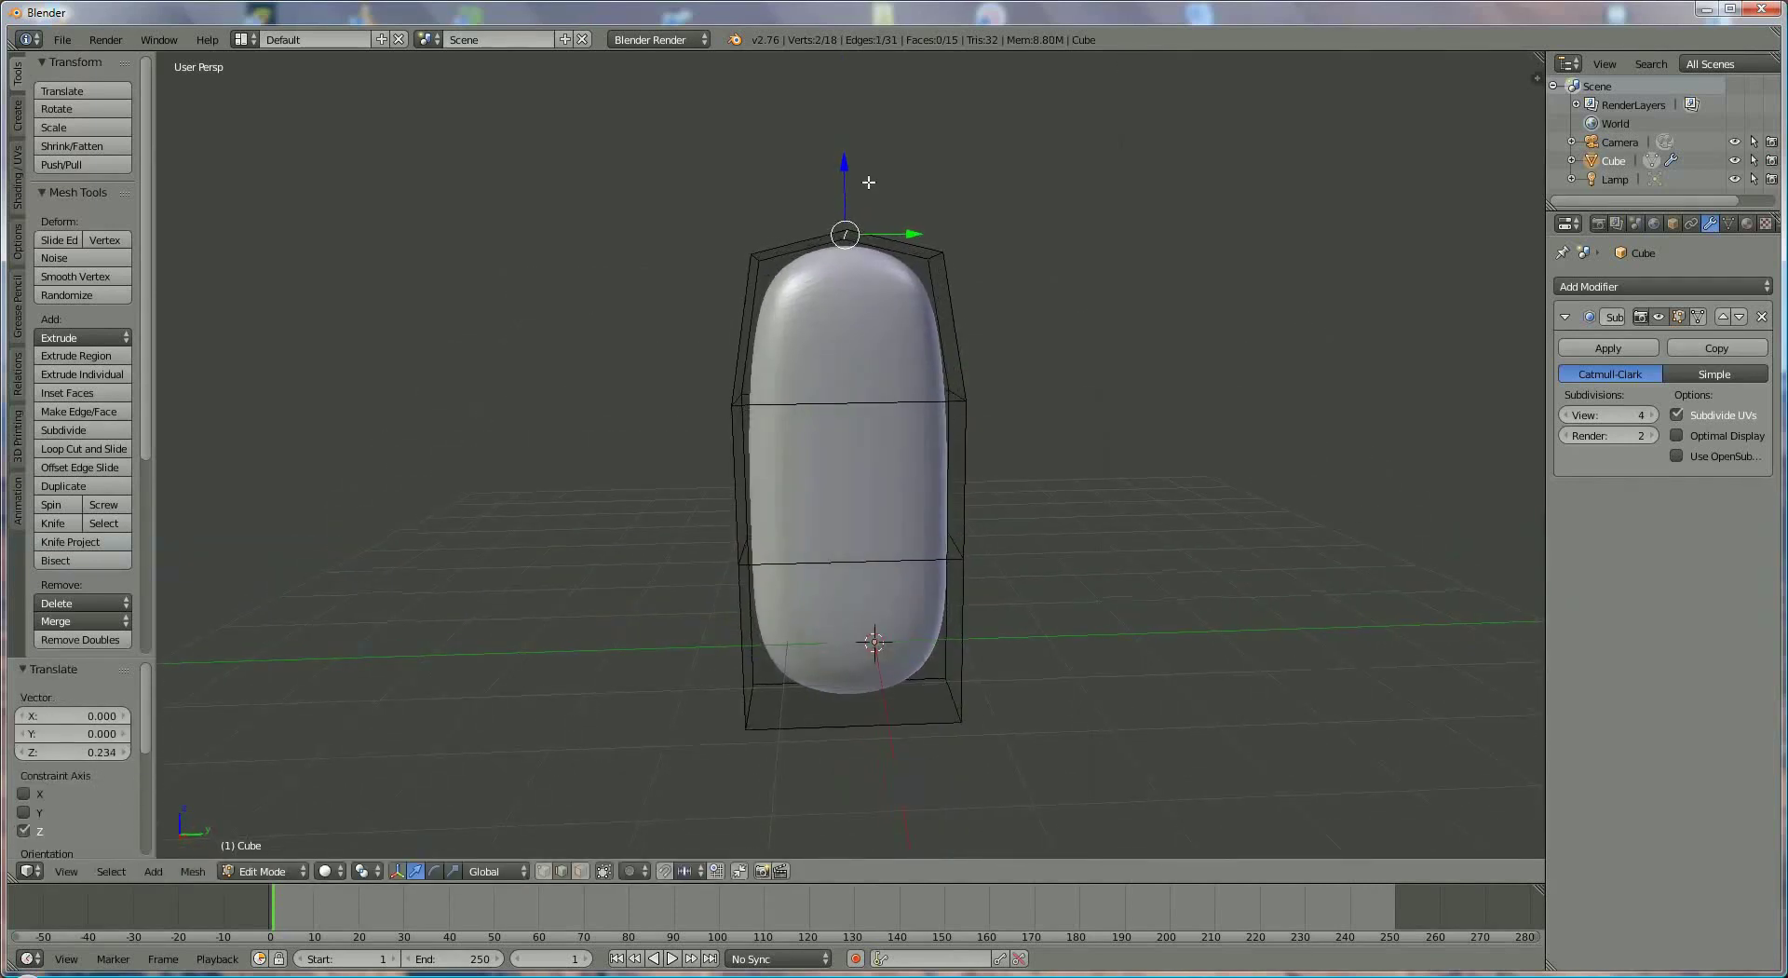
mouse_move(845, 166)
mouse_down()
mouse_move(850, 152)
mouse_move(846, 170)
mouse_up()
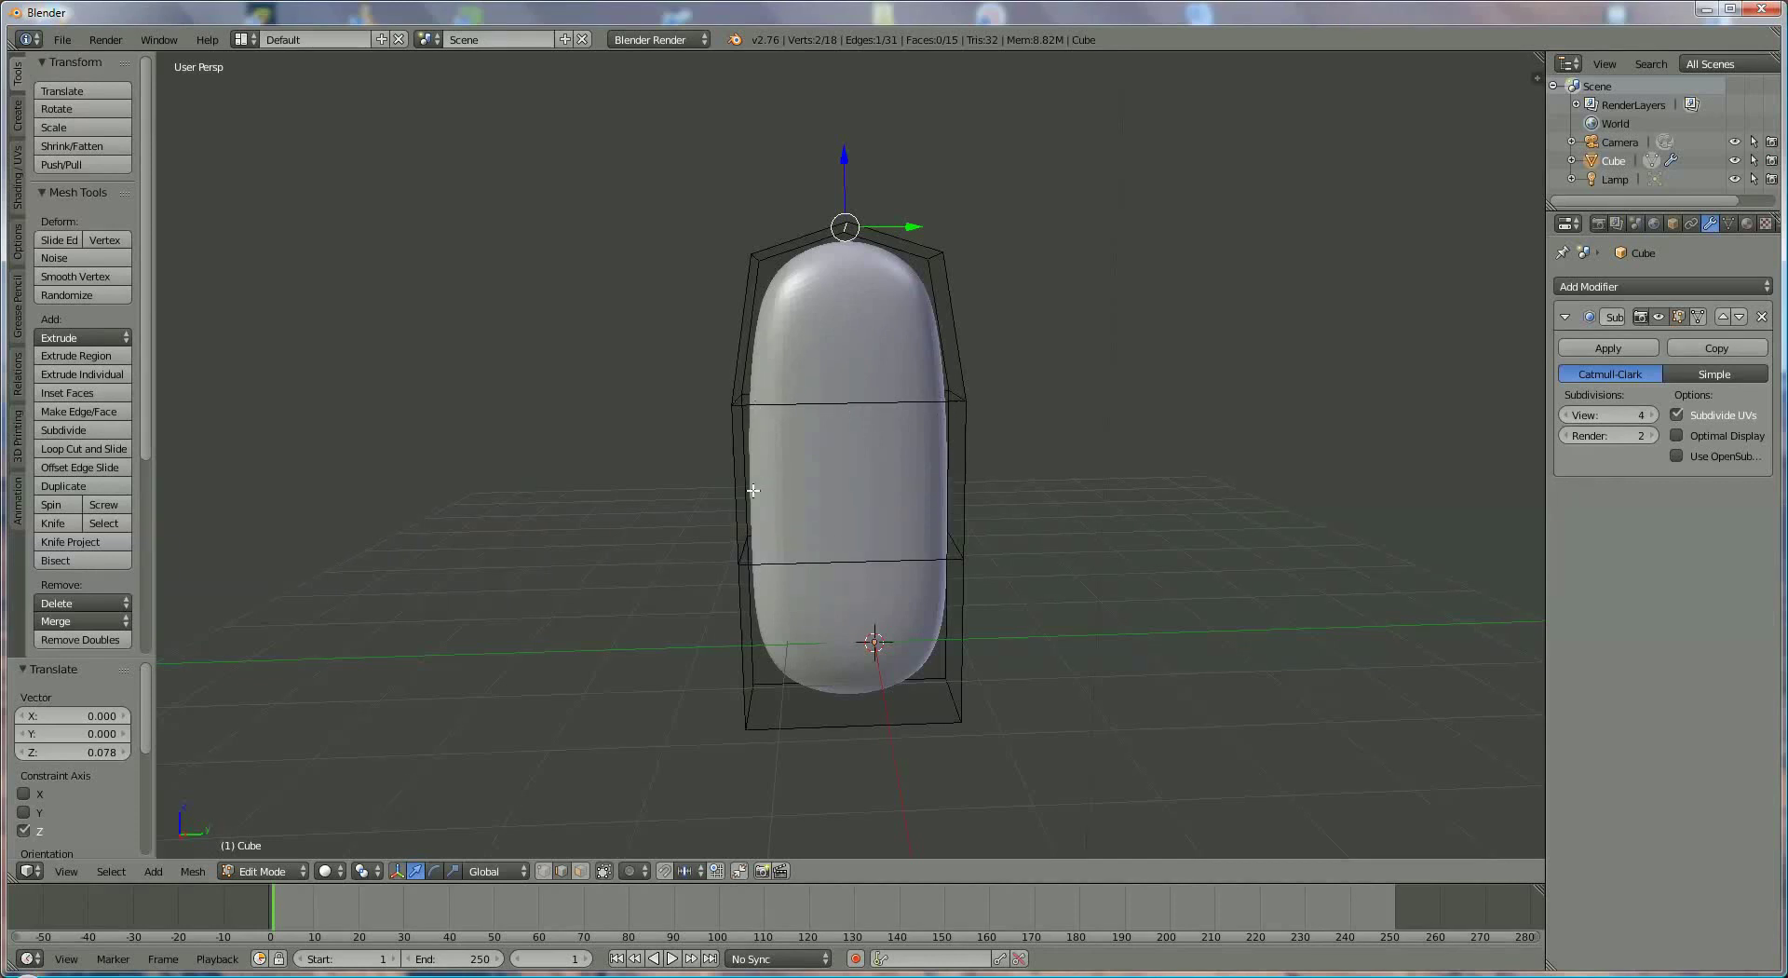
Step: Select the four edges of the upper horizontal loop, scale them along Y to about 1.053 and lower them about 0.184 along Z
right_click(838, 406)
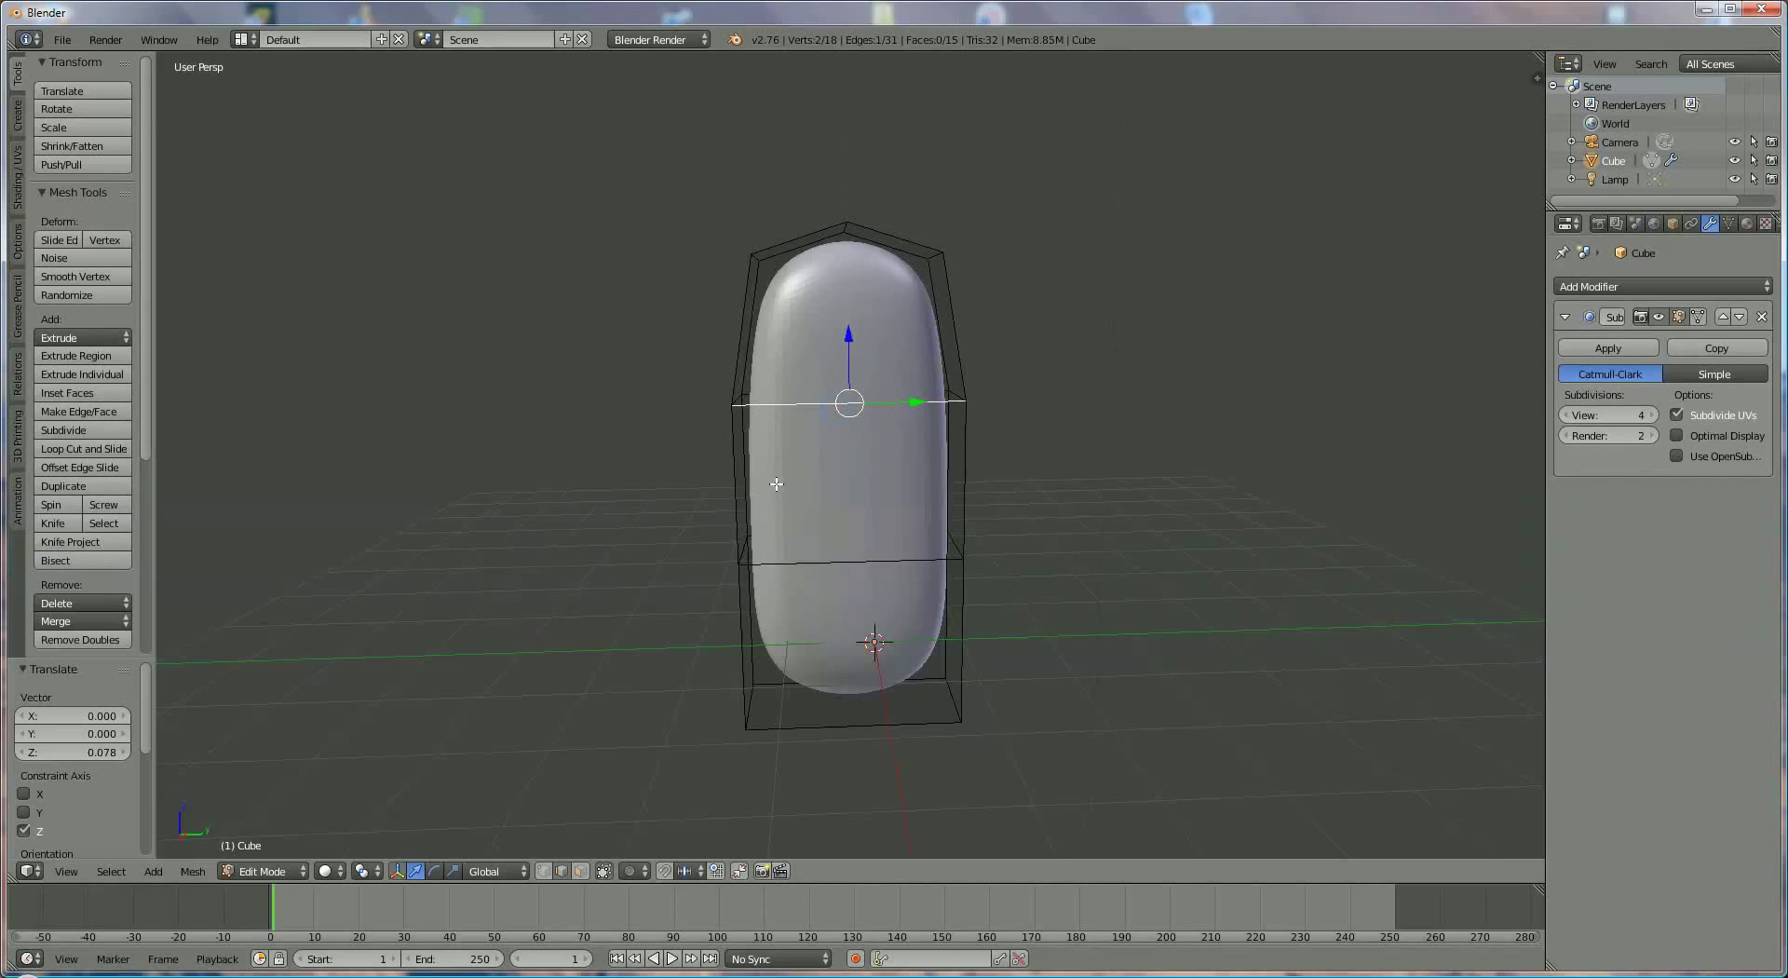
key(b)
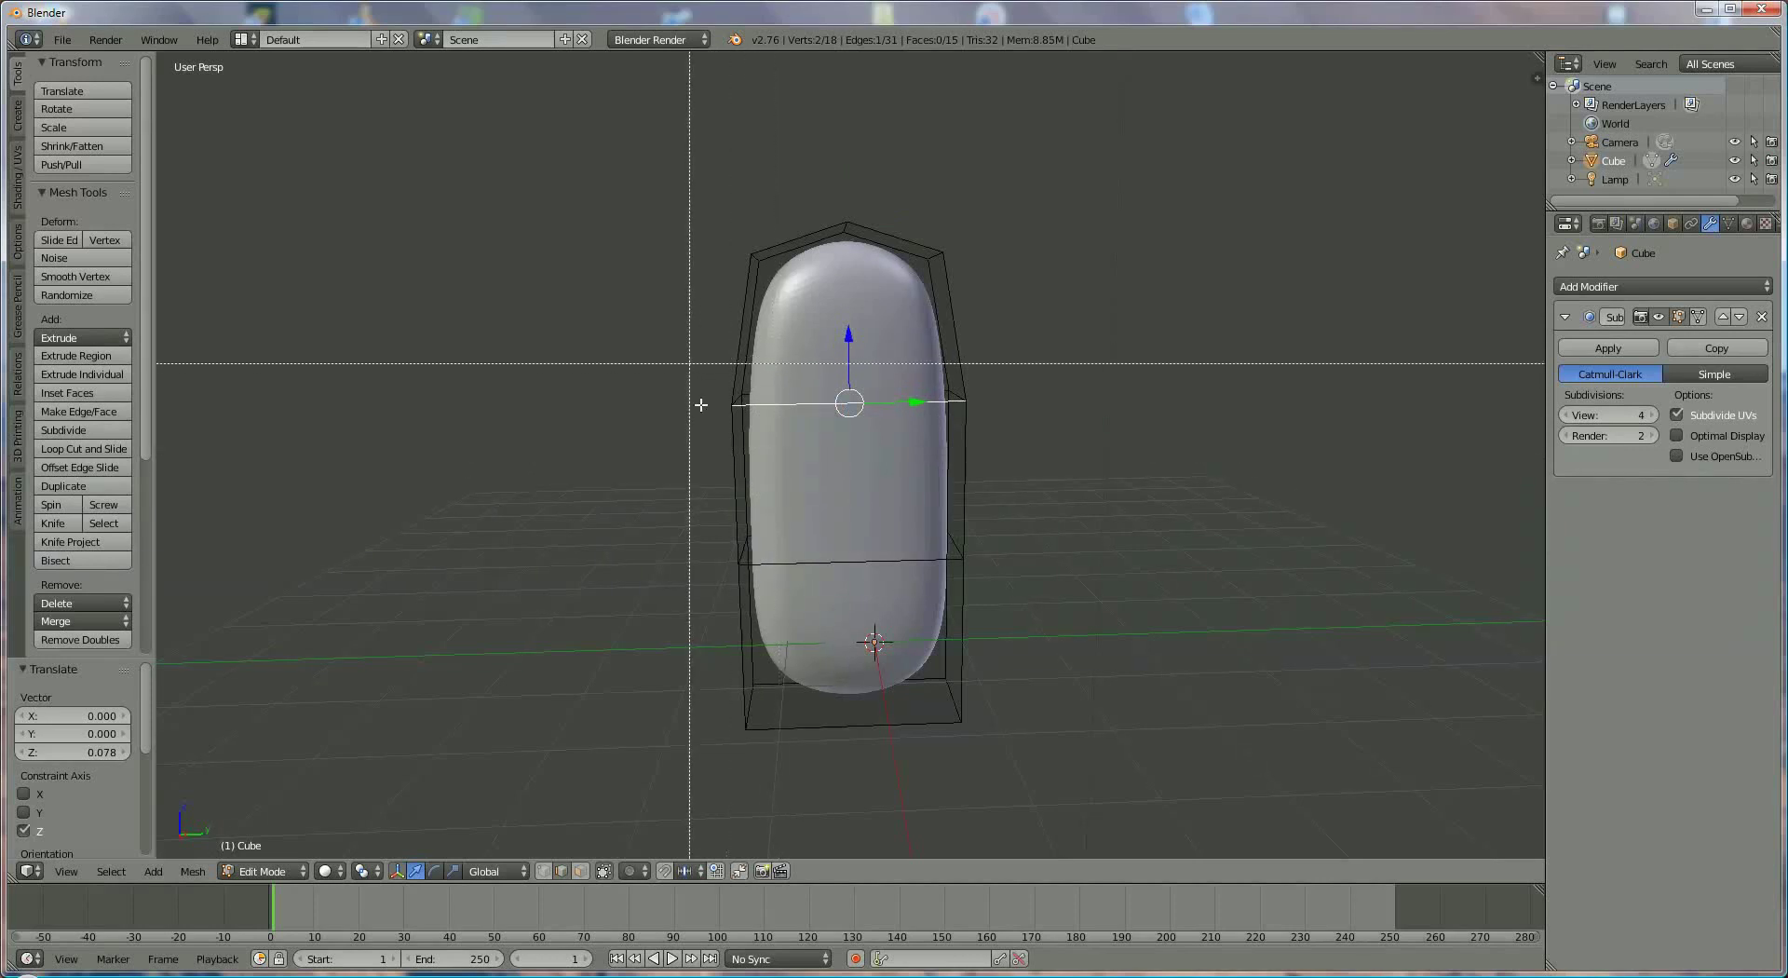
key(Escape)
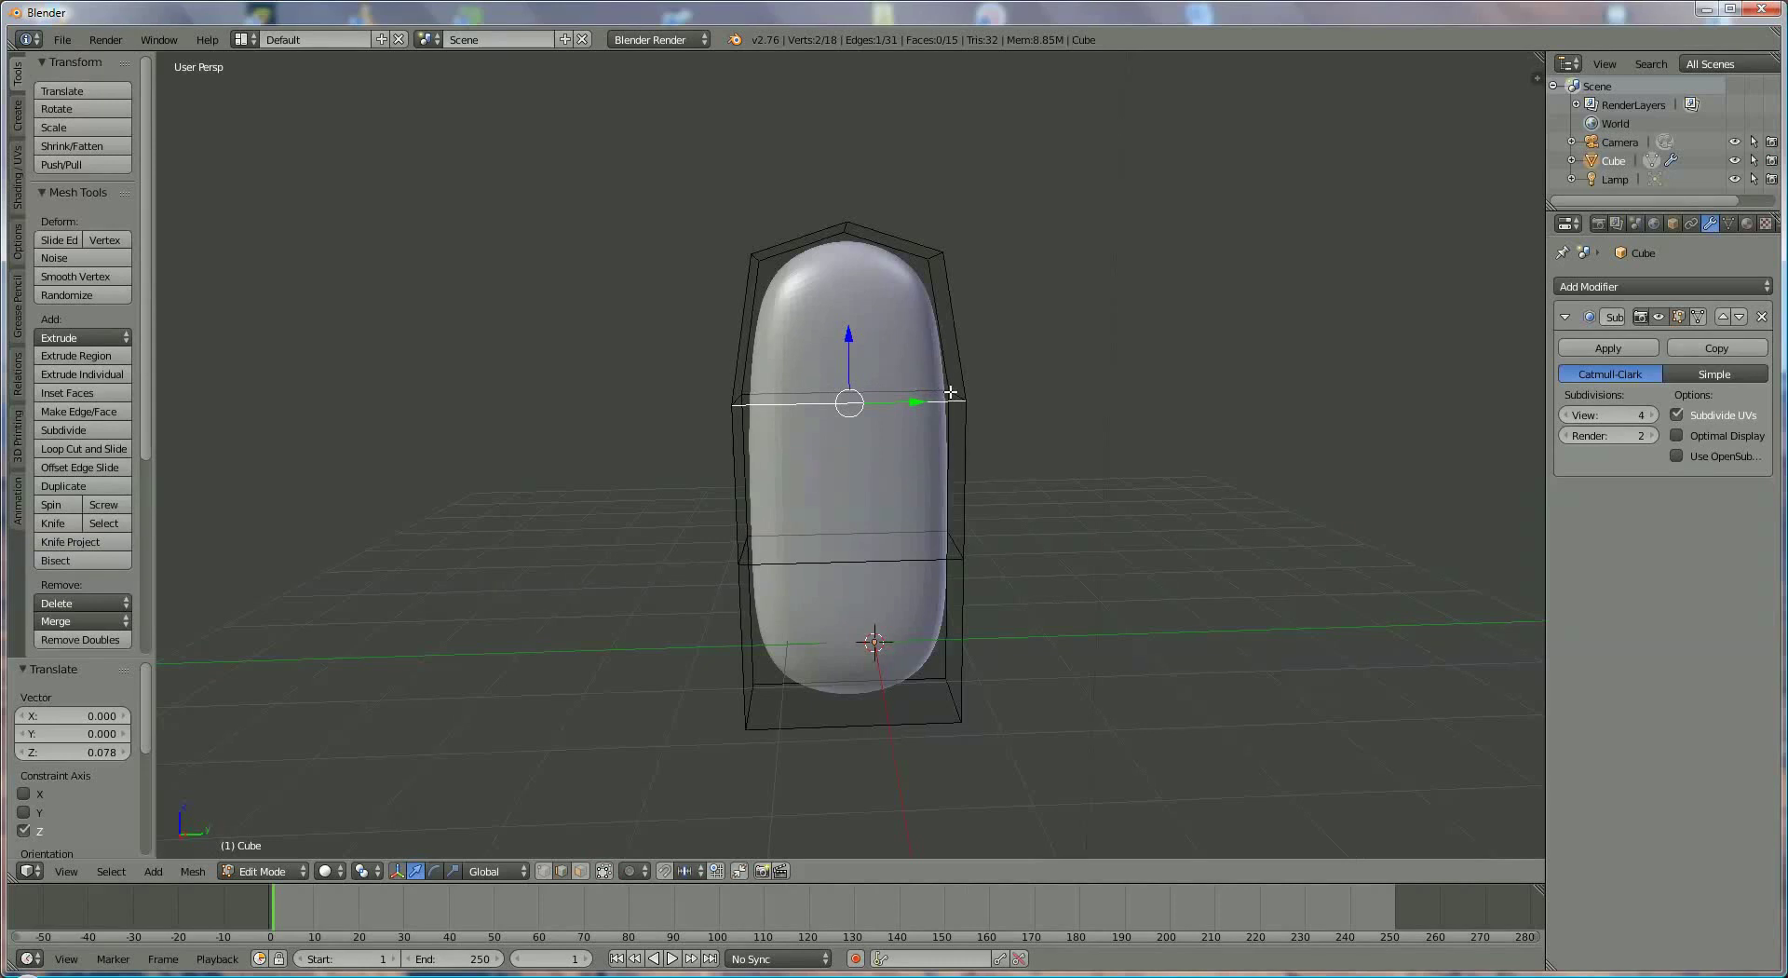
key(b)
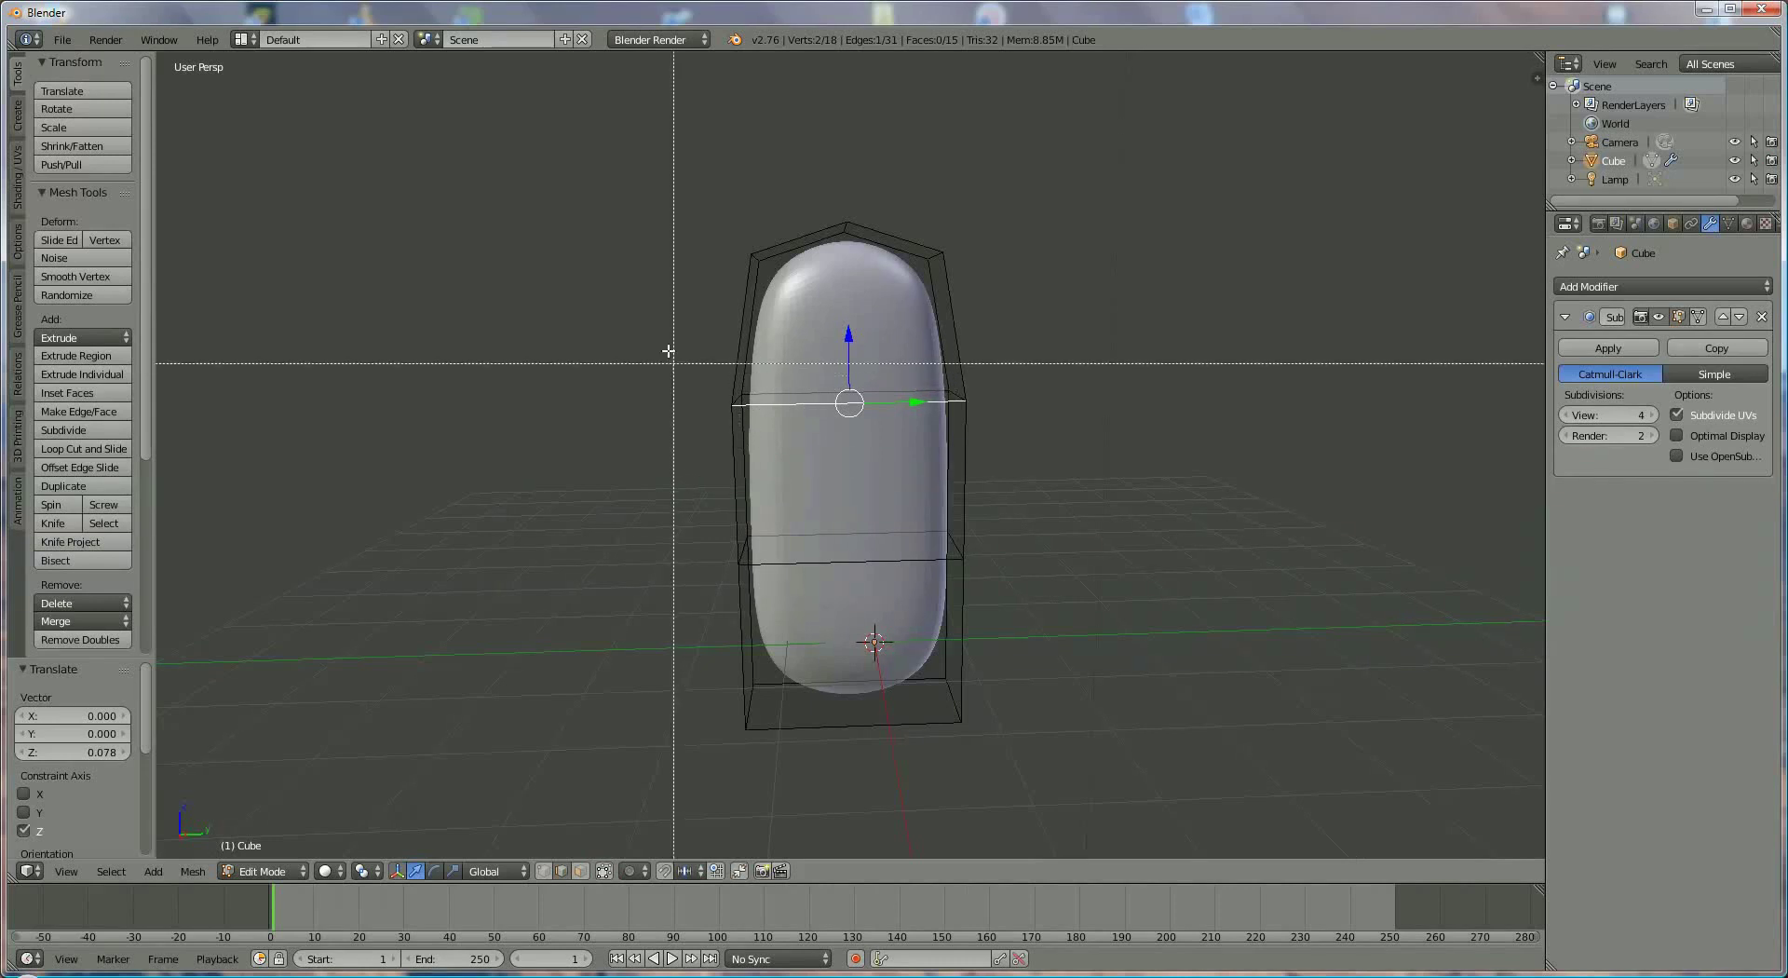
drag(665, 347, 1054, 451)
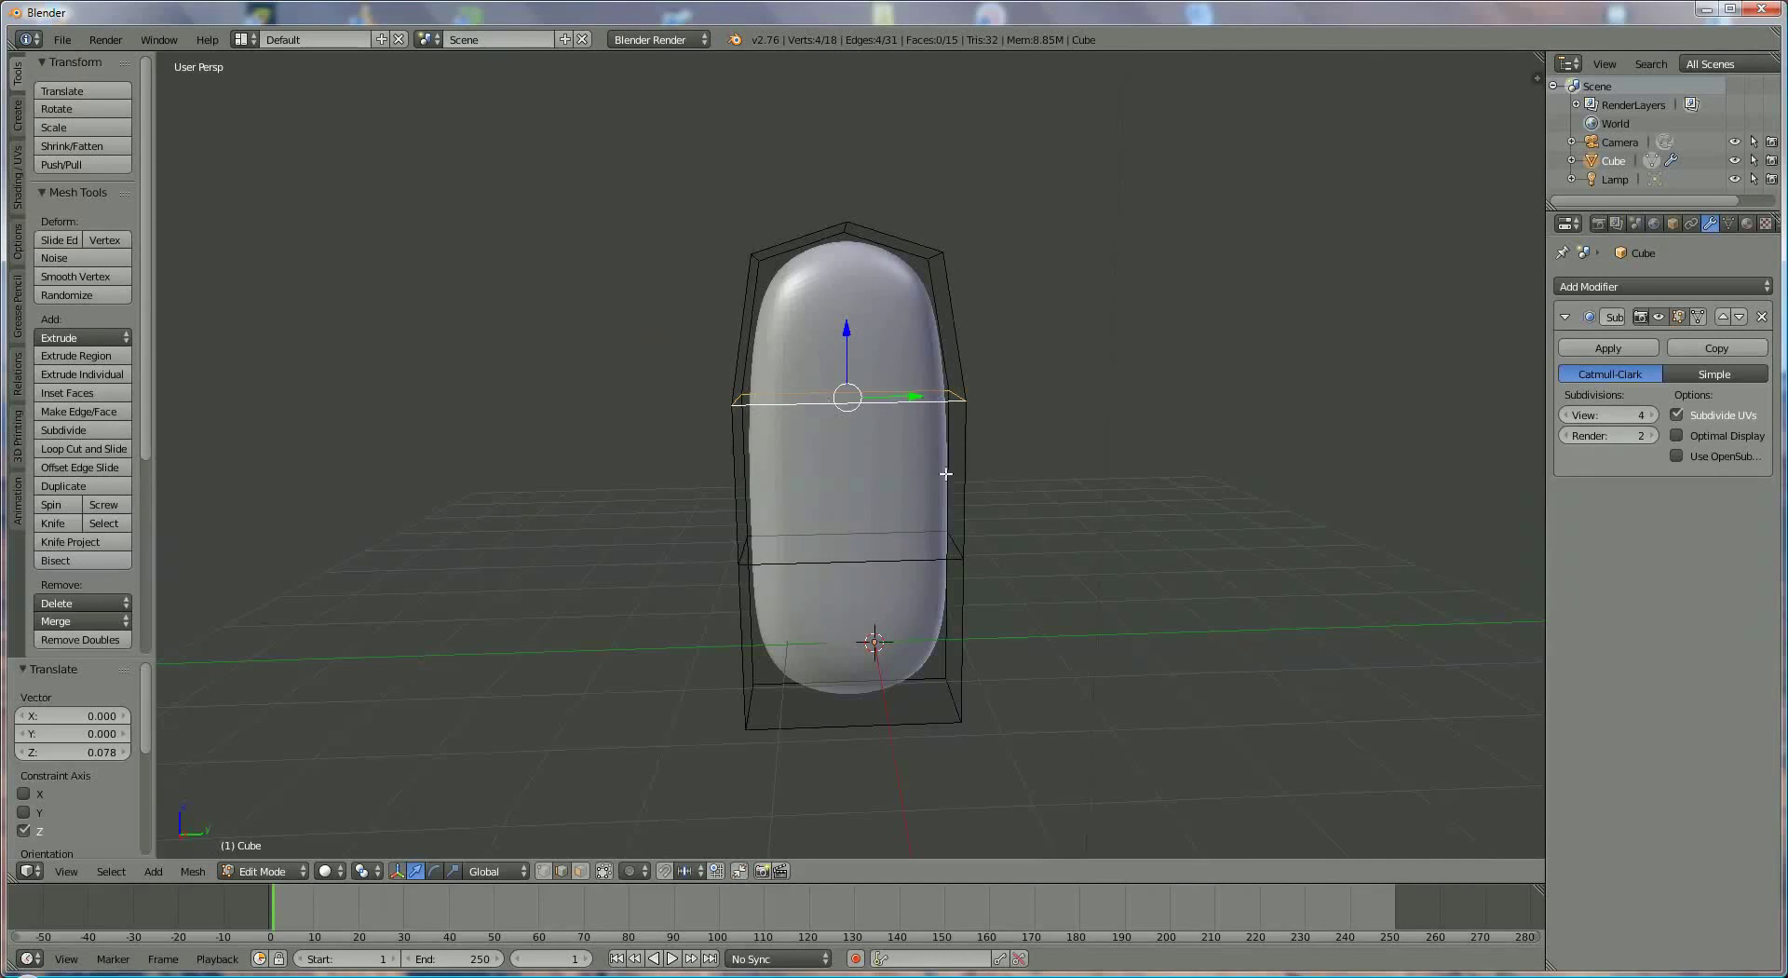
key(s)
key(y)
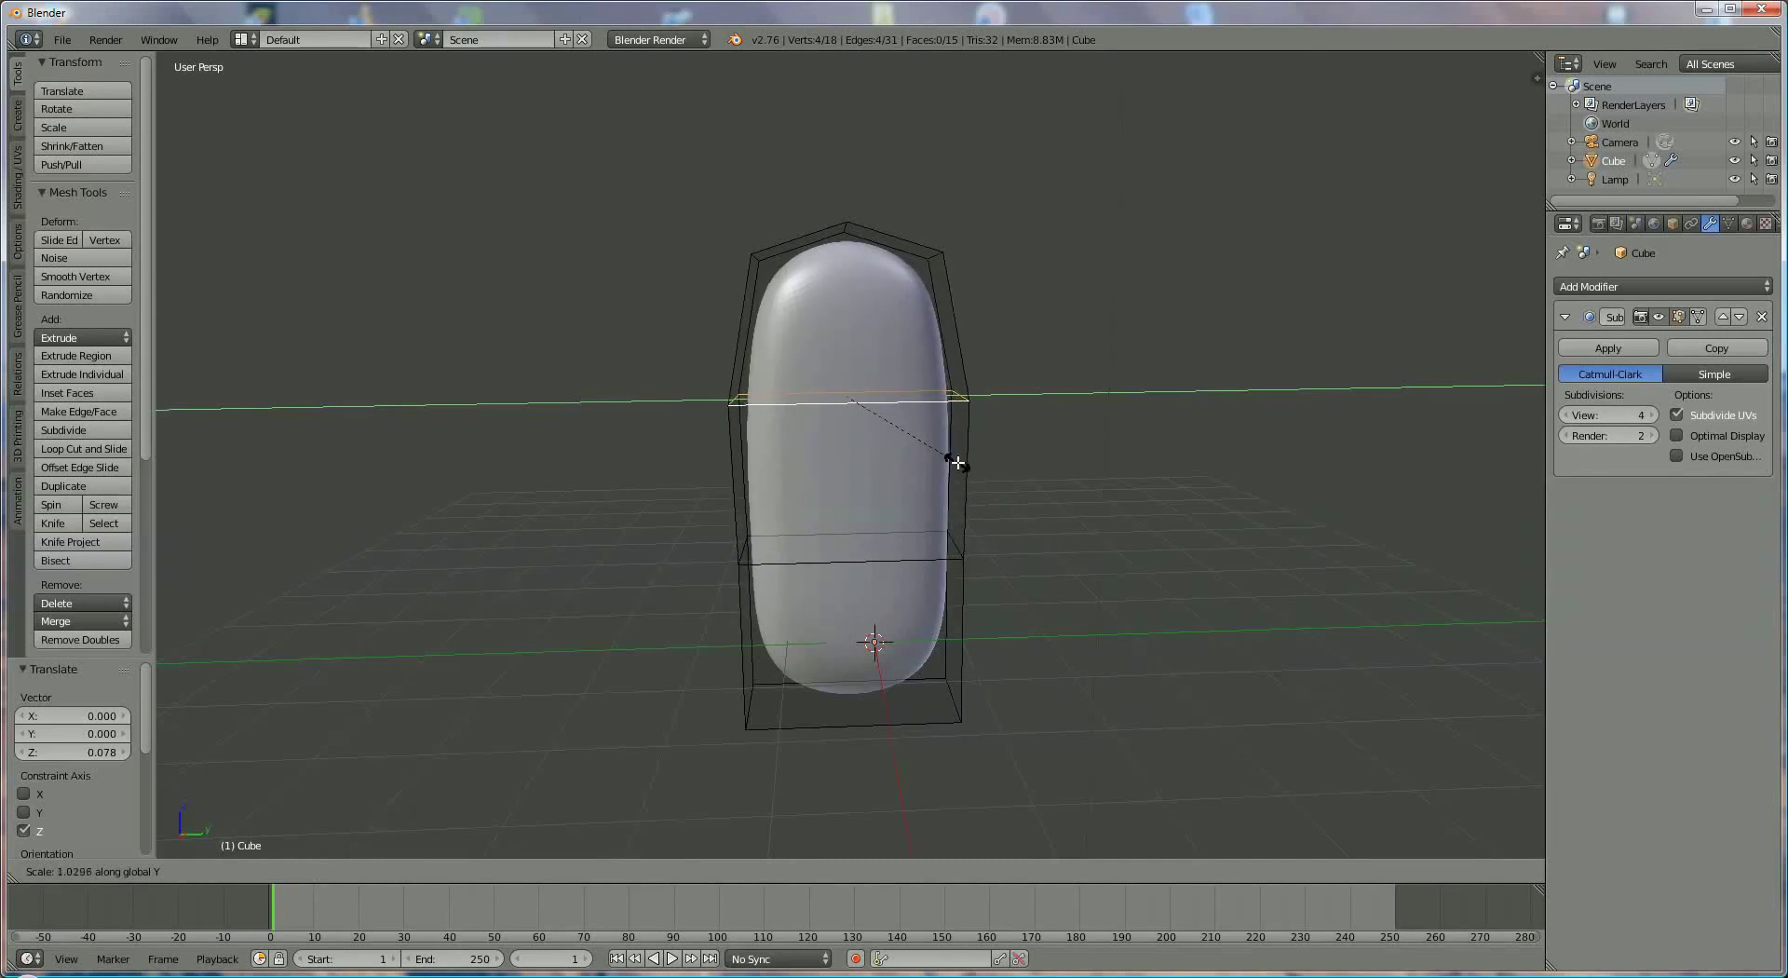
click(961, 463)
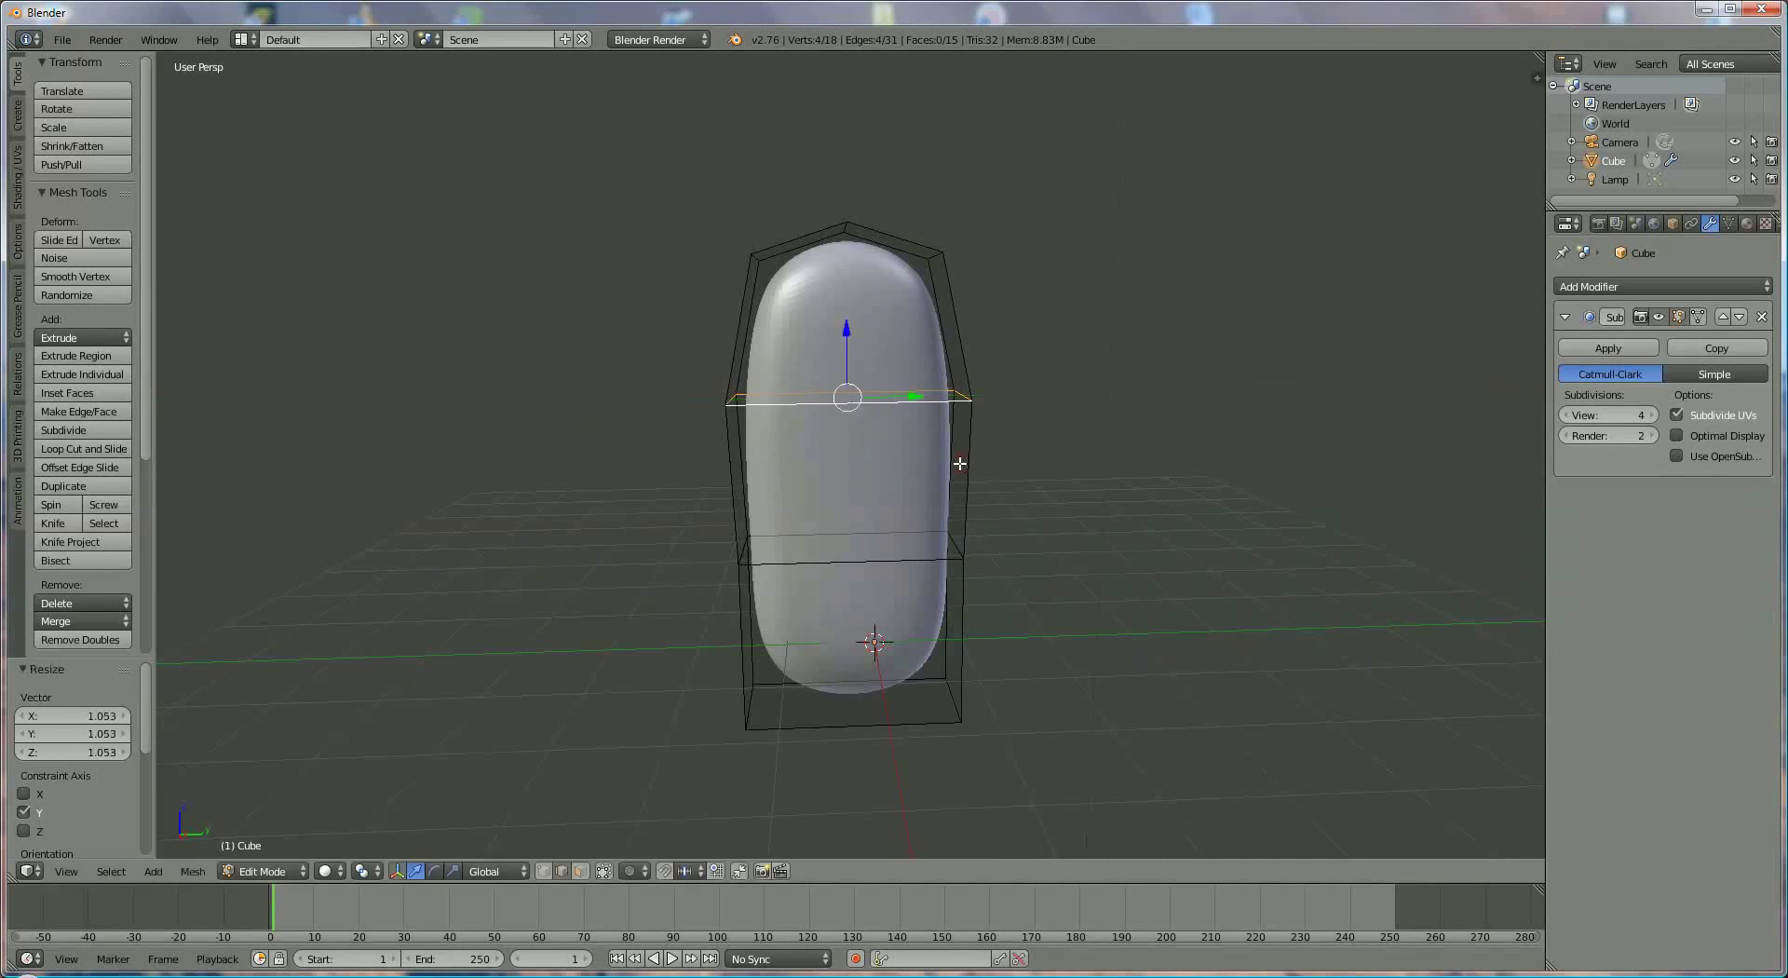
drag(850, 326, 861, 346)
Step: Select the four edges of the lower horizontal loop and scale them along Y to about 1.274
middle_drag(849, 545, 858, 512)
right_click(898, 558)
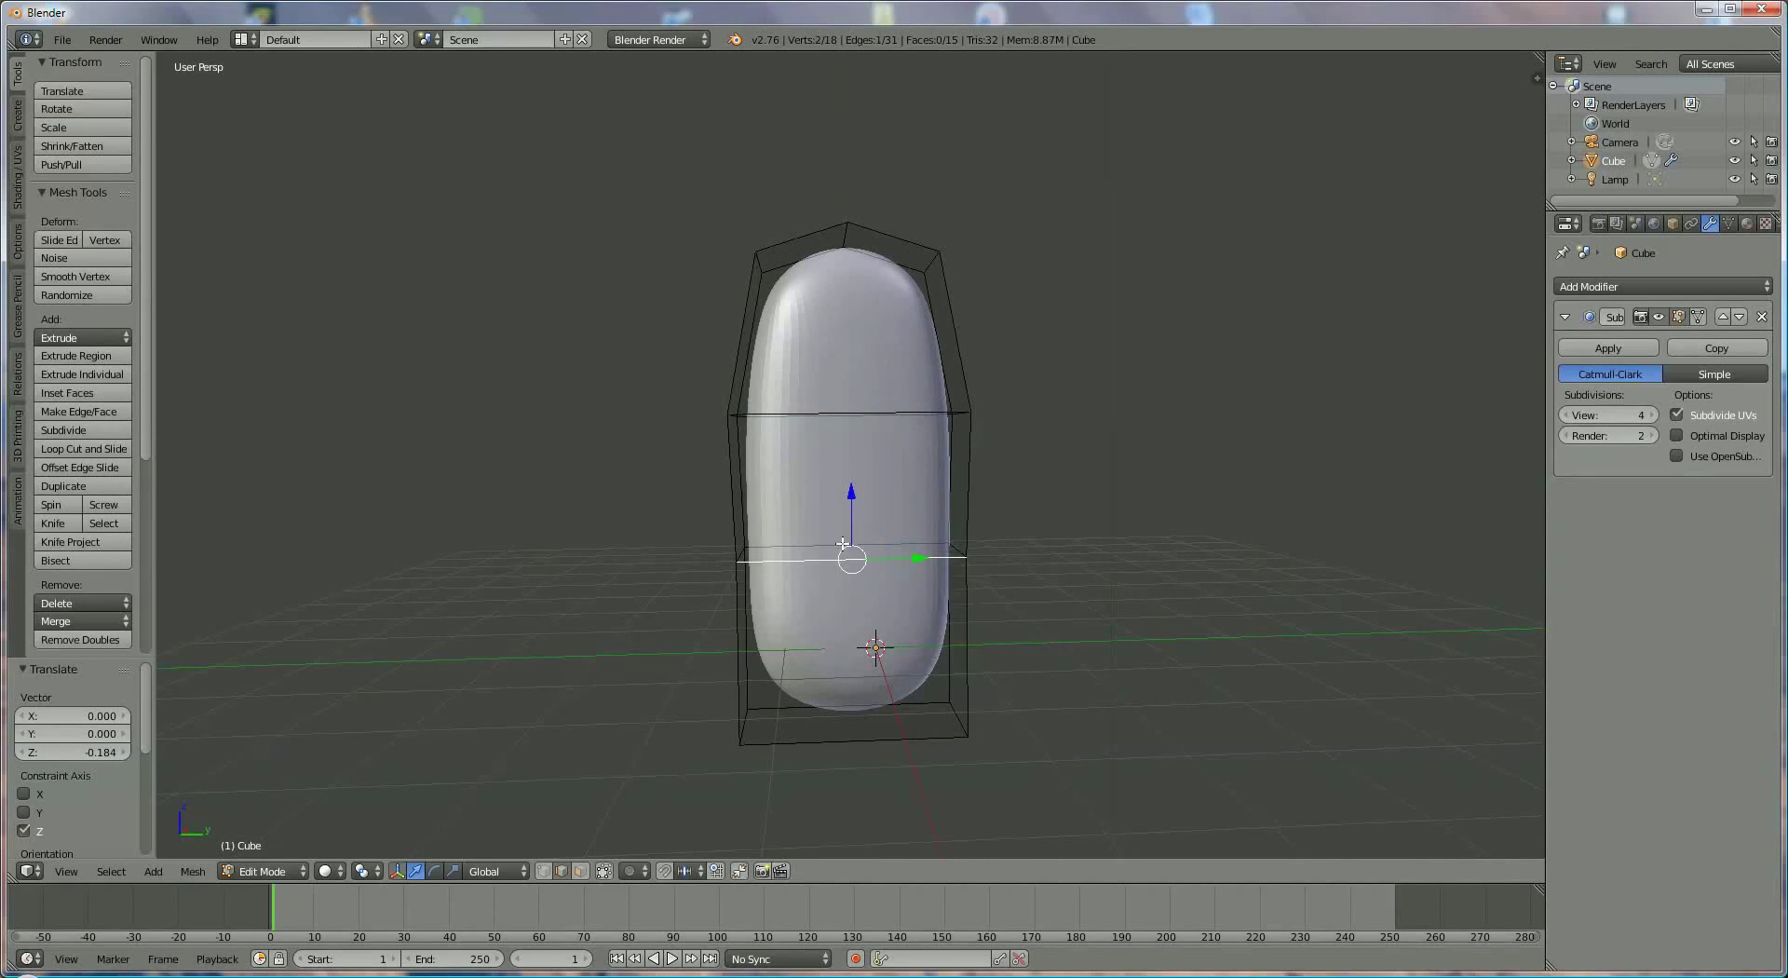
key(b)
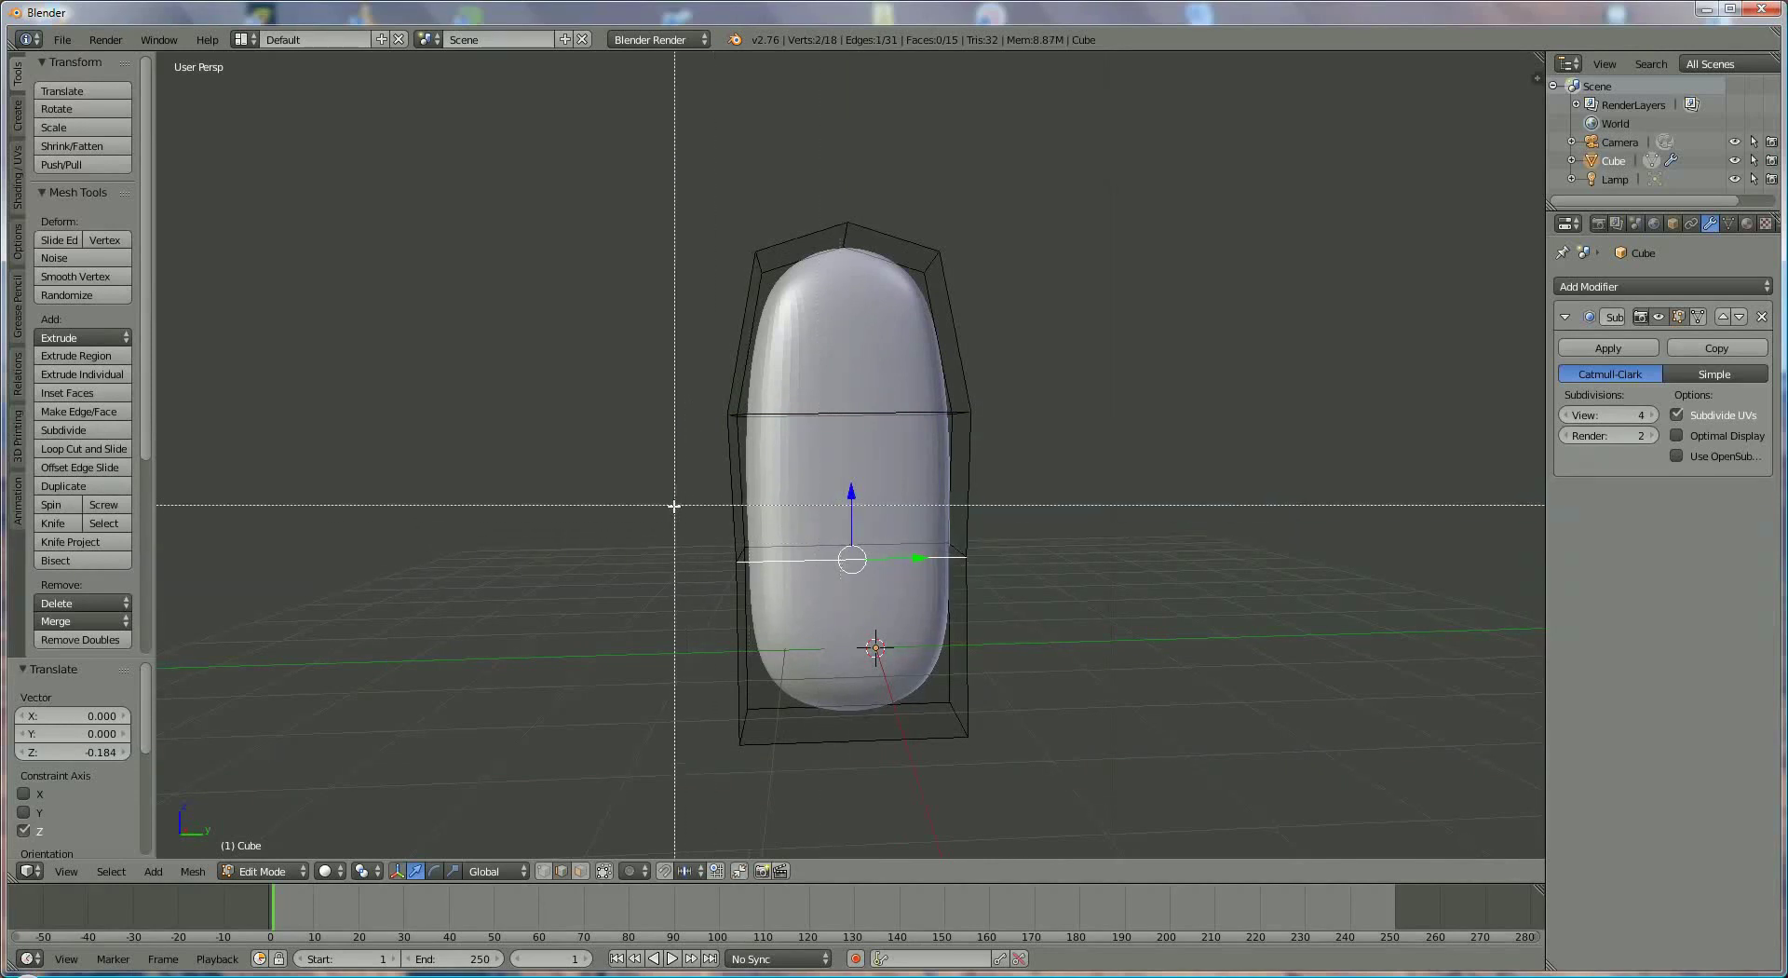
drag(672, 508, 1025, 598)
key(s)
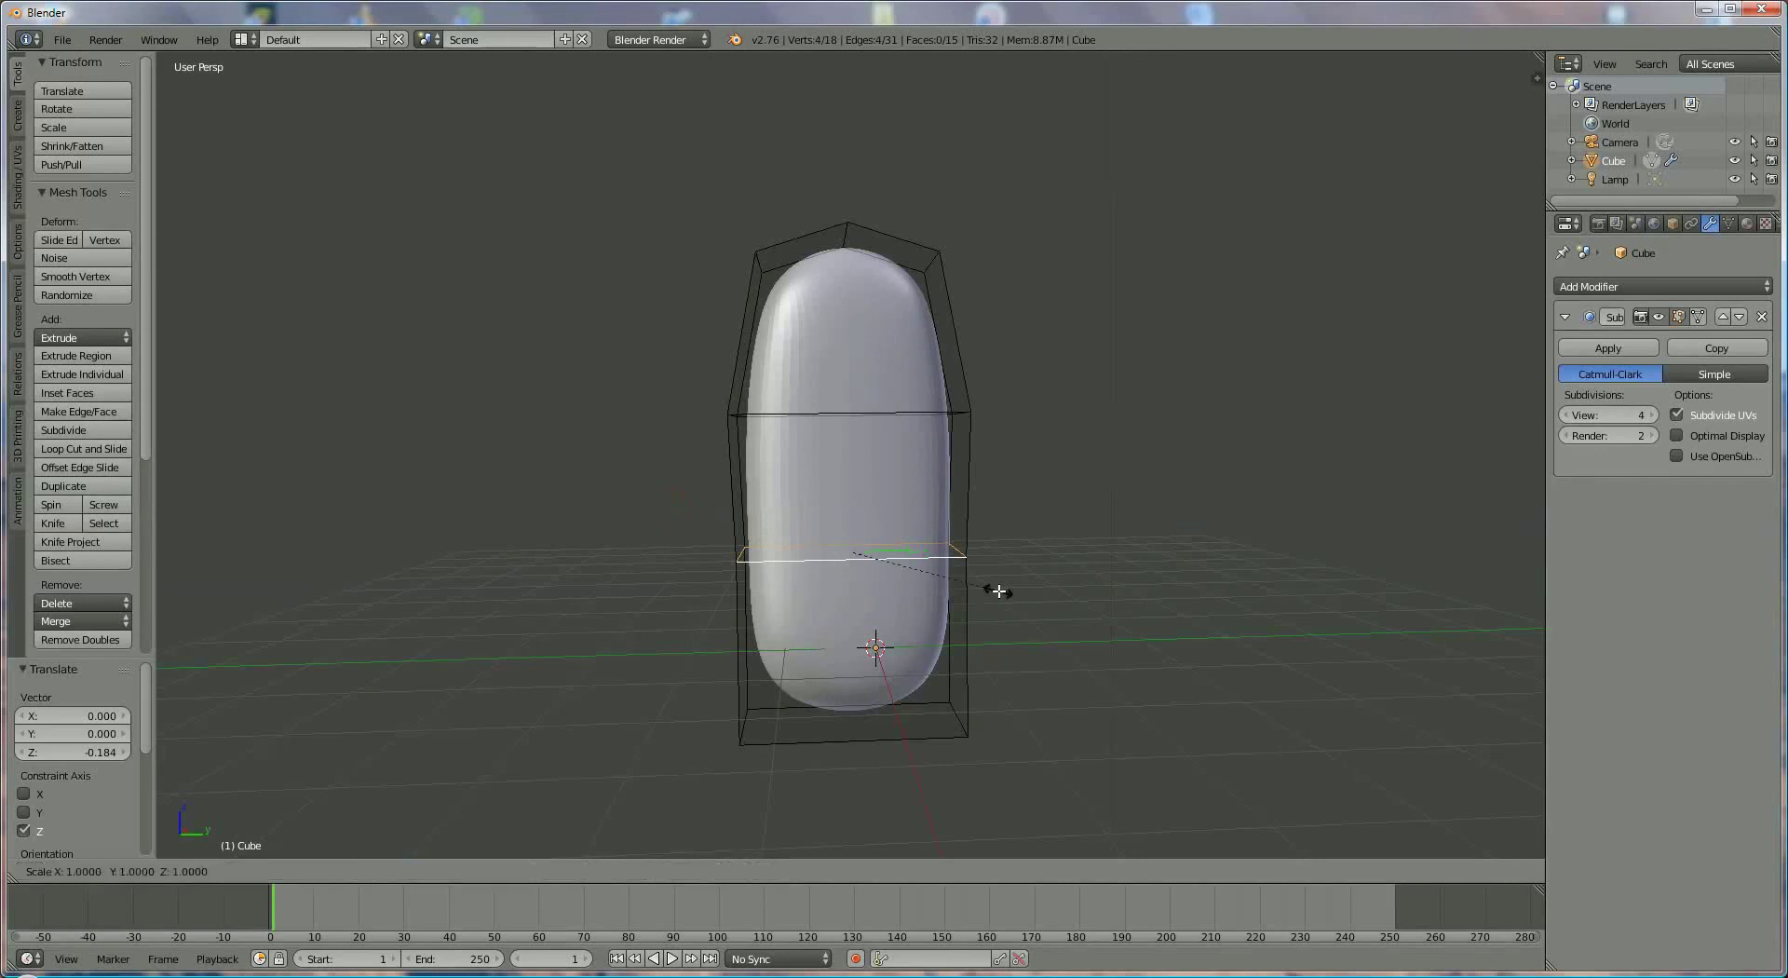
key(y)
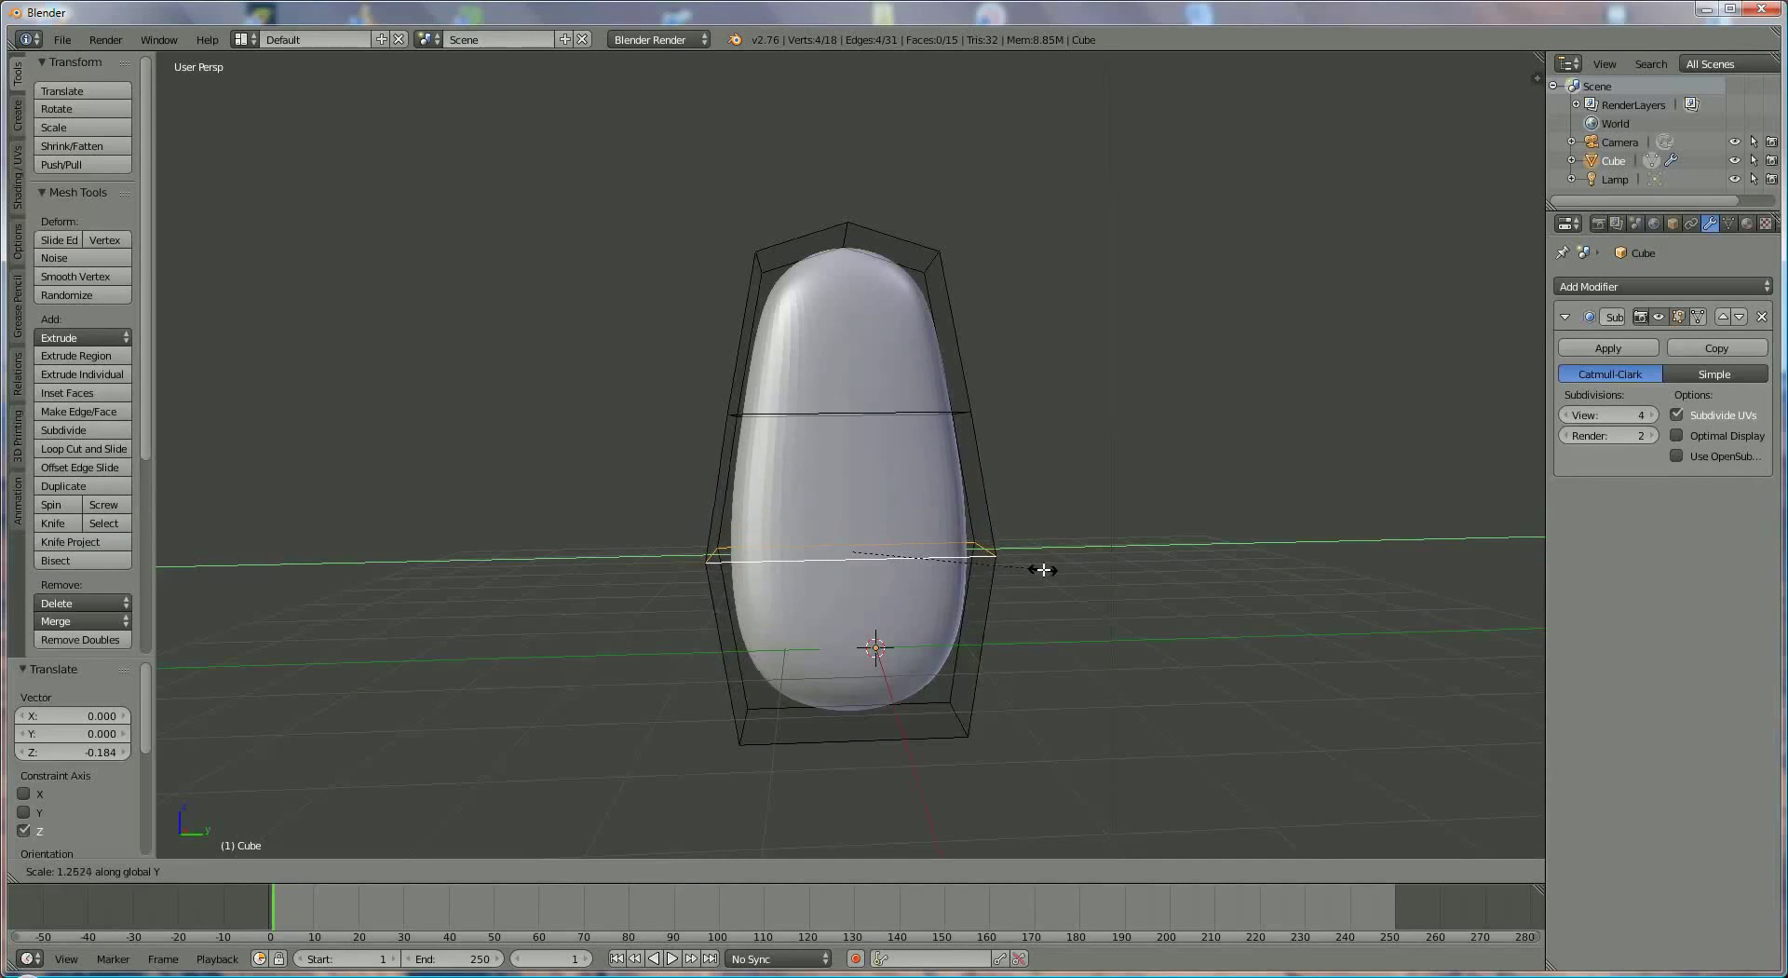
click(1045, 569)
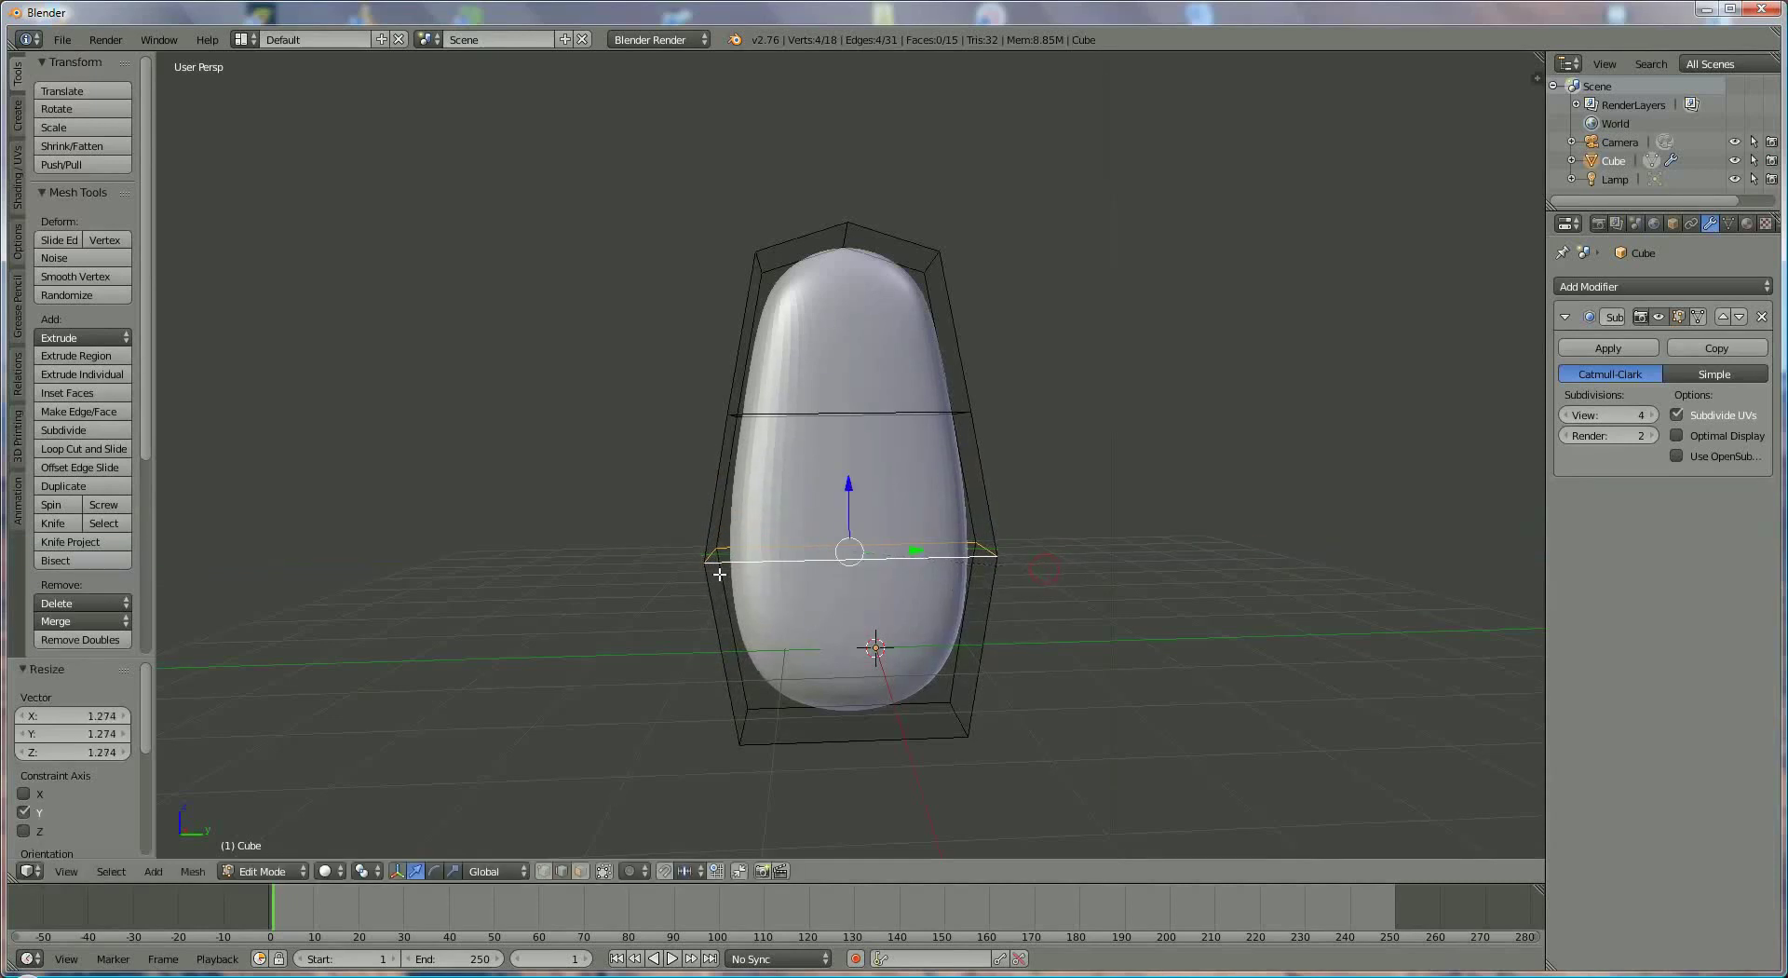
Step: Add one horizontal loop cut in the lowest section of the cage and slide it close to the base
middle_drag(749, 577, 744, 534)
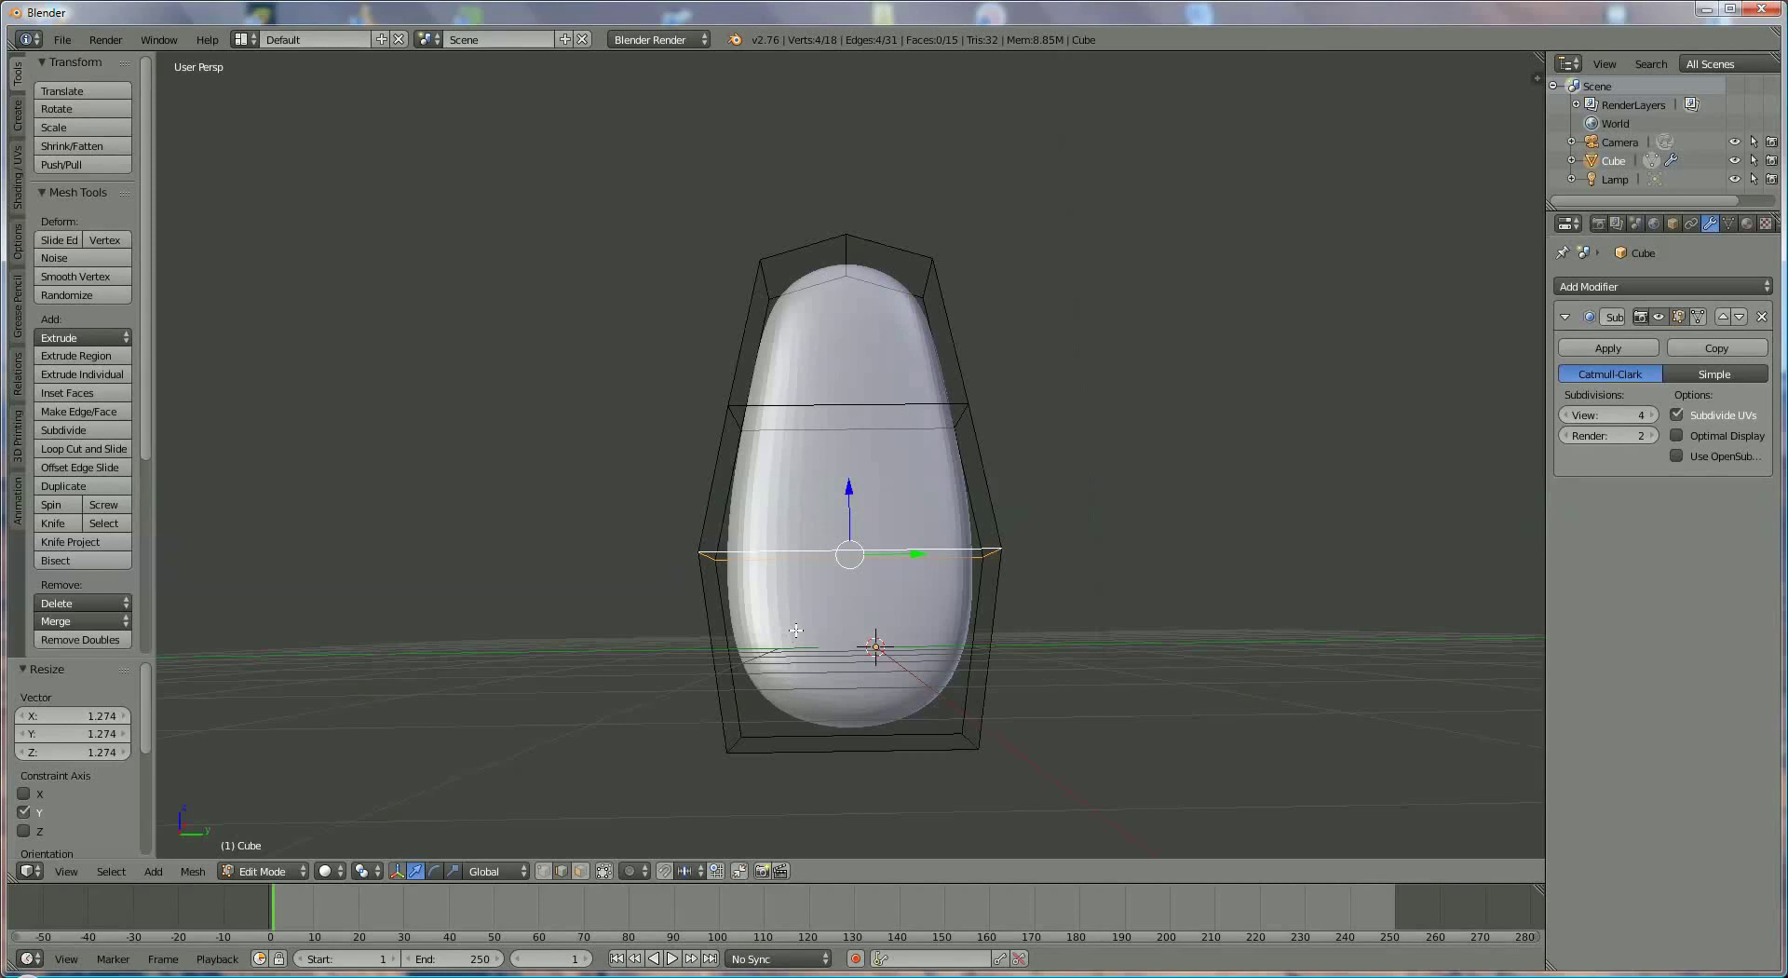
key(ctrl+r)
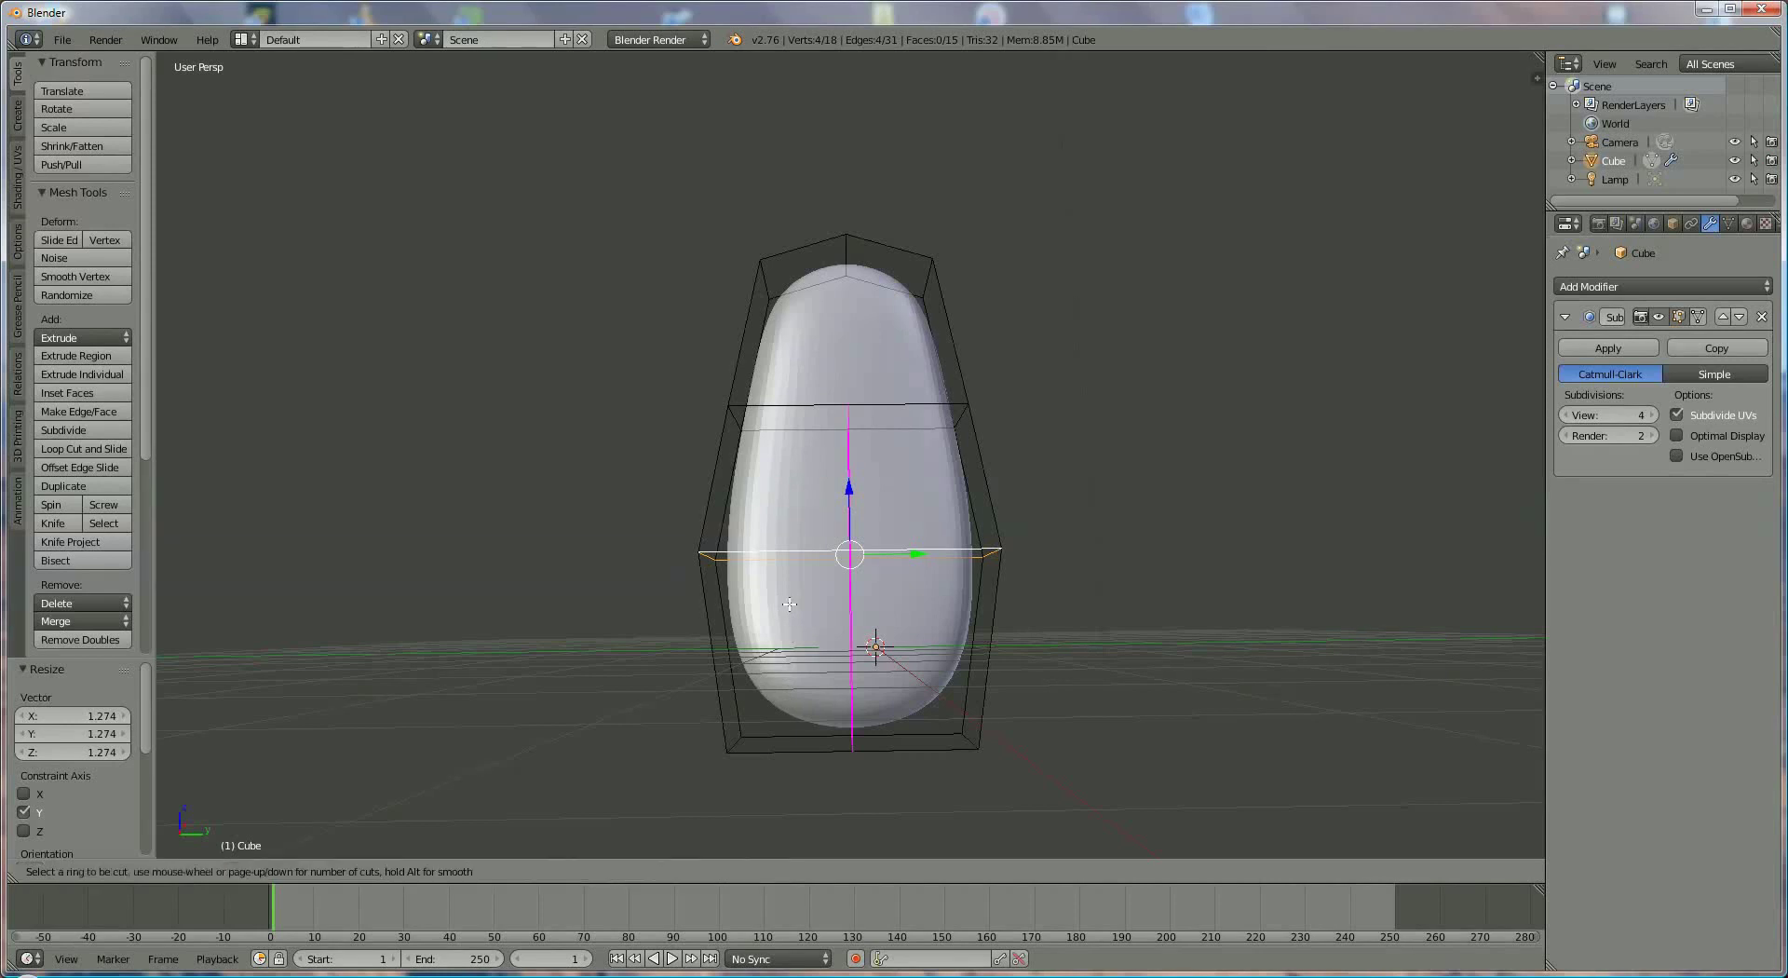
click(919, 636)
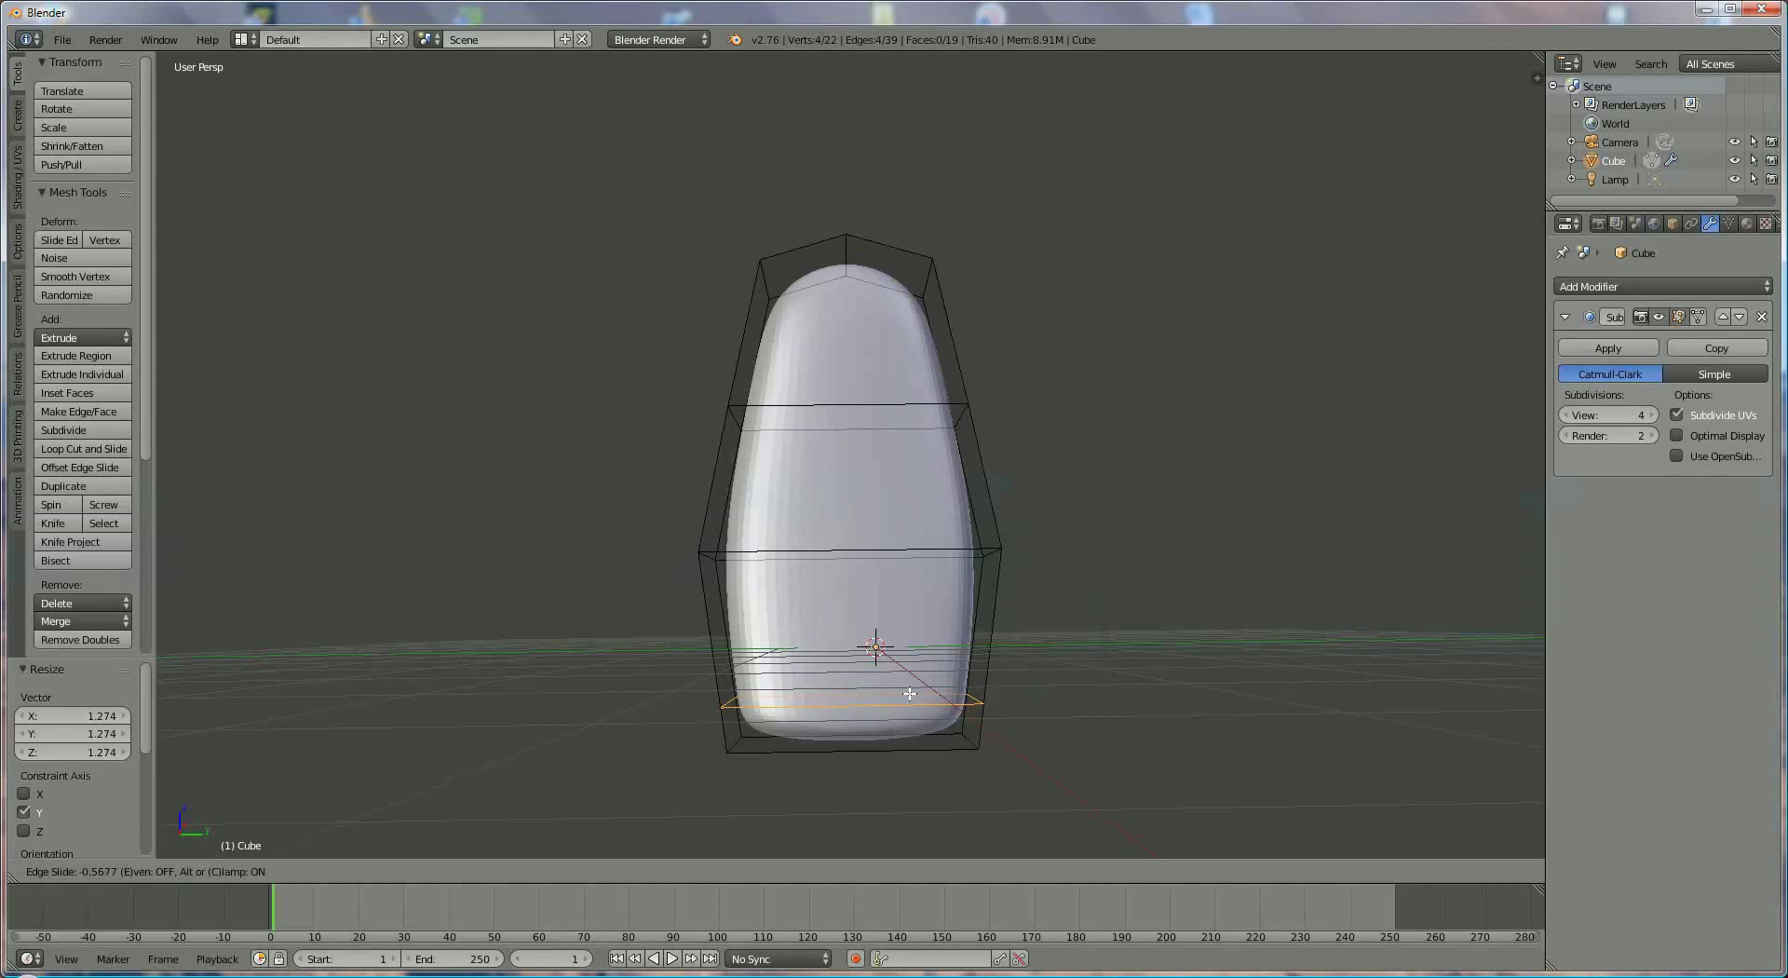
click(909, 693)
Step: Select the whole bottom section below the new loop and scale it along Y to about 1.091
scroll(656, 715, down, 1)
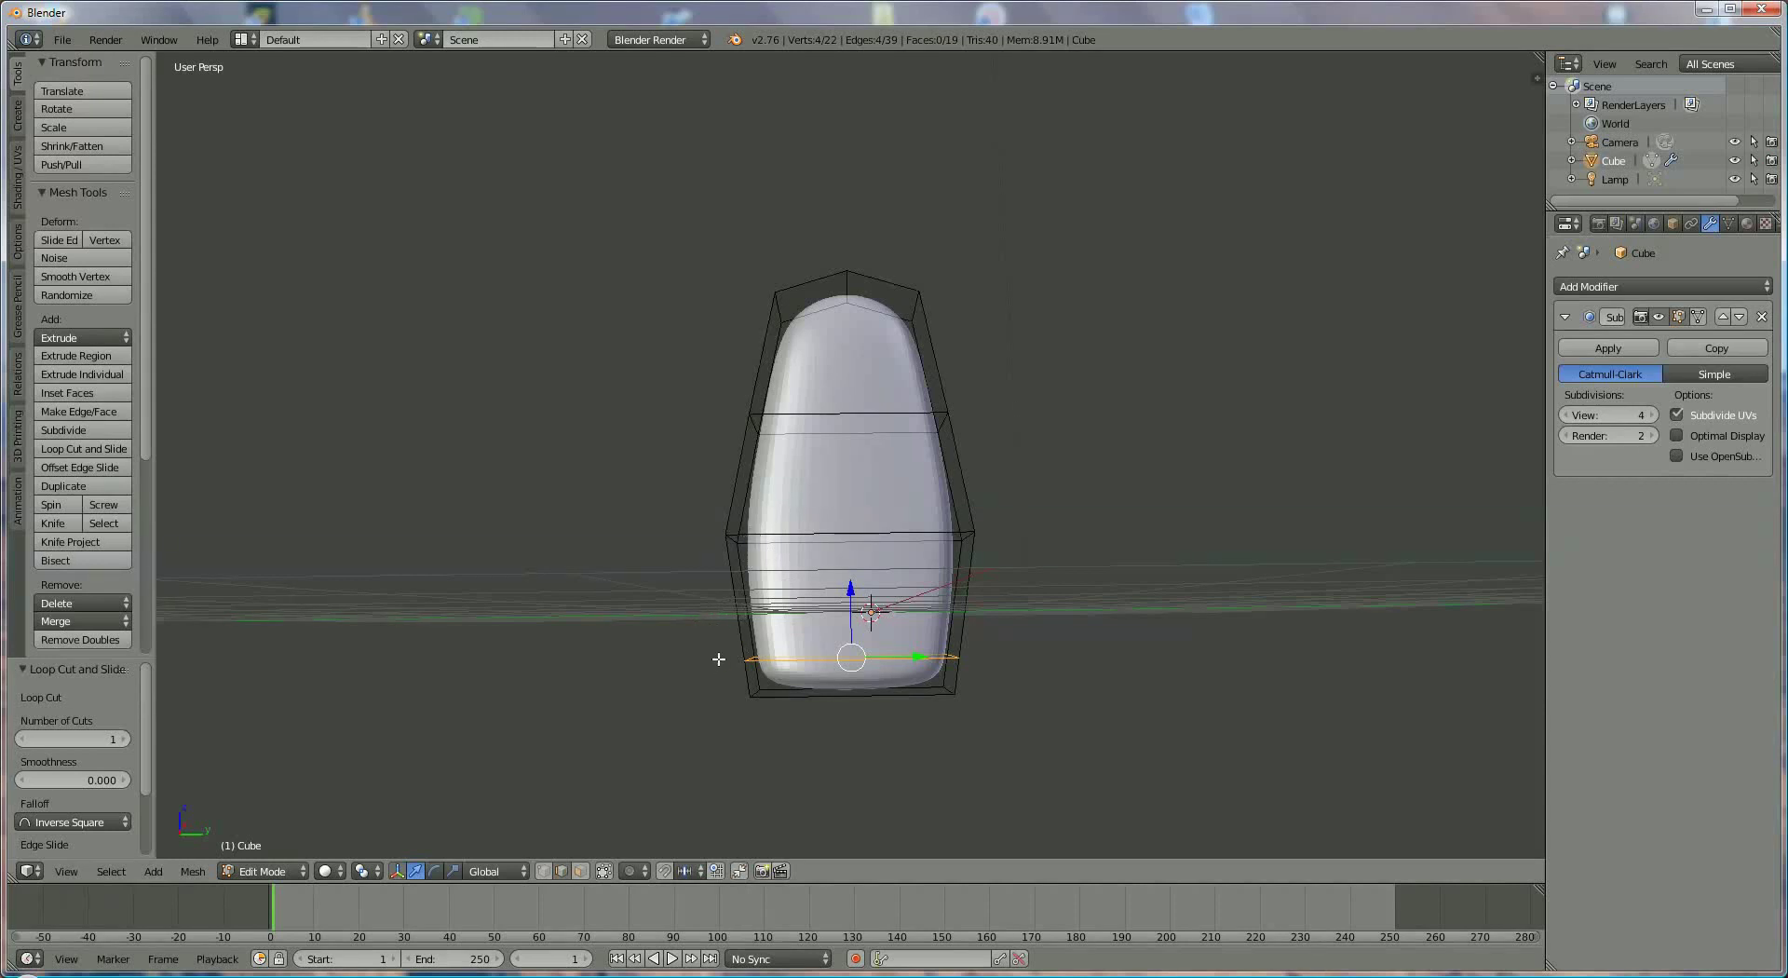
drag(691, 627, 1012, 730)
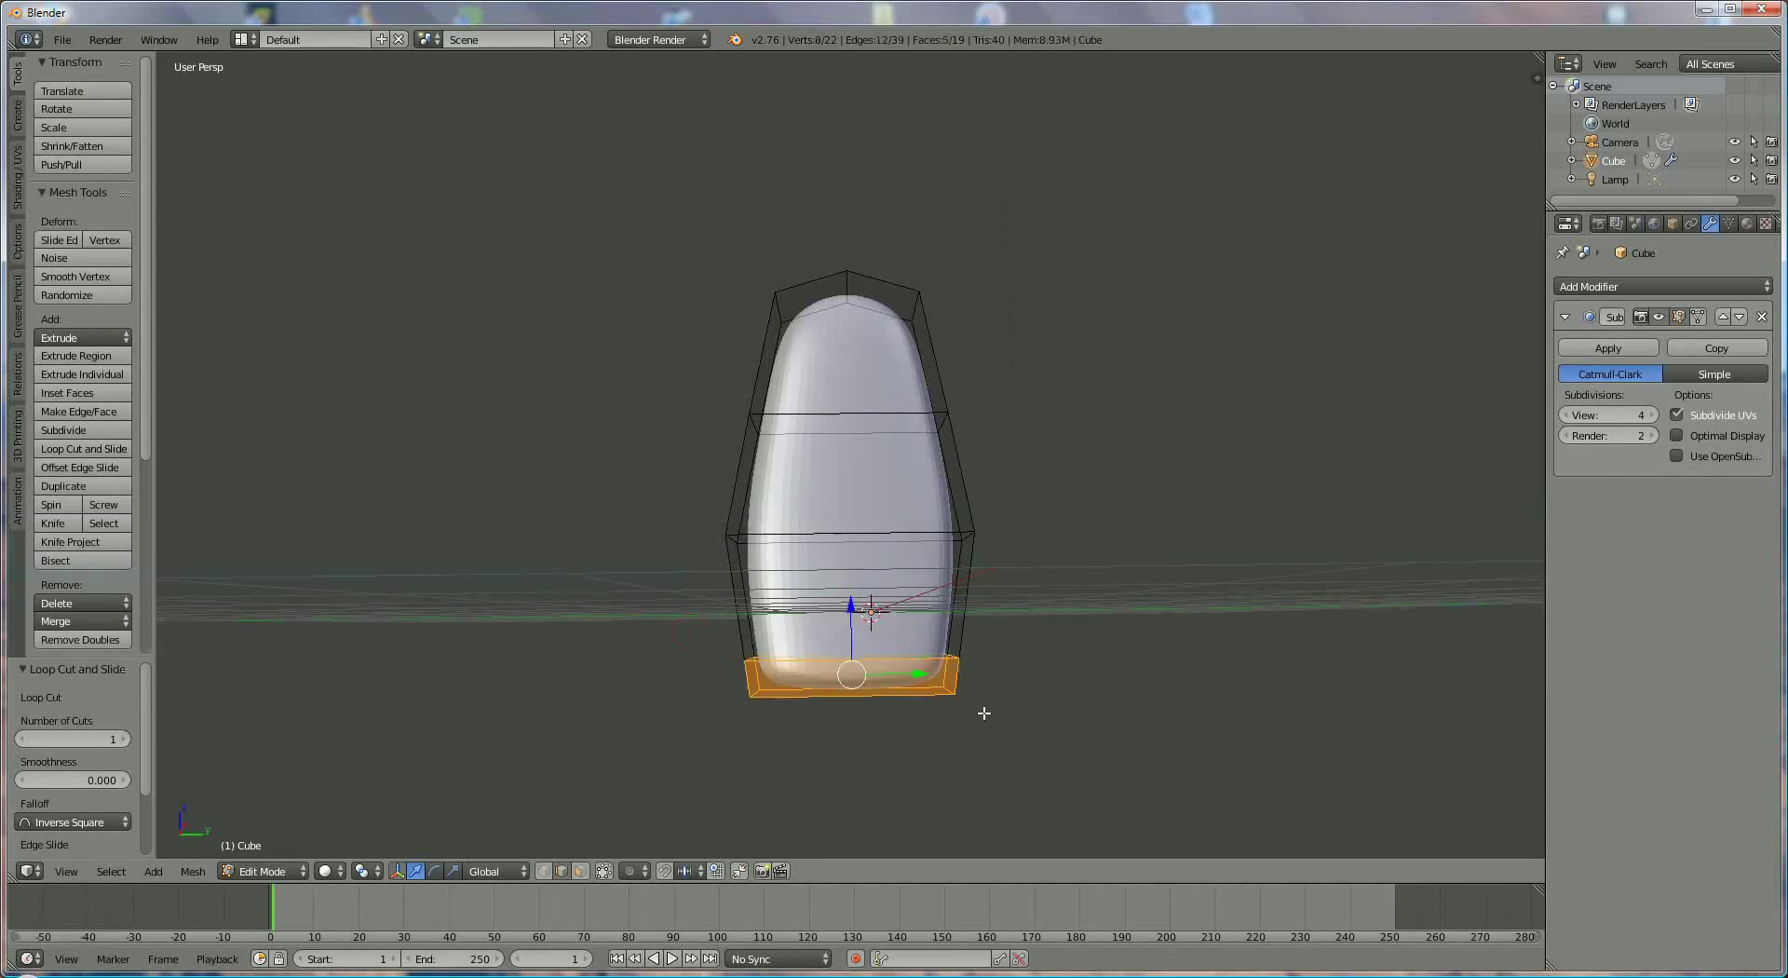
key(s)
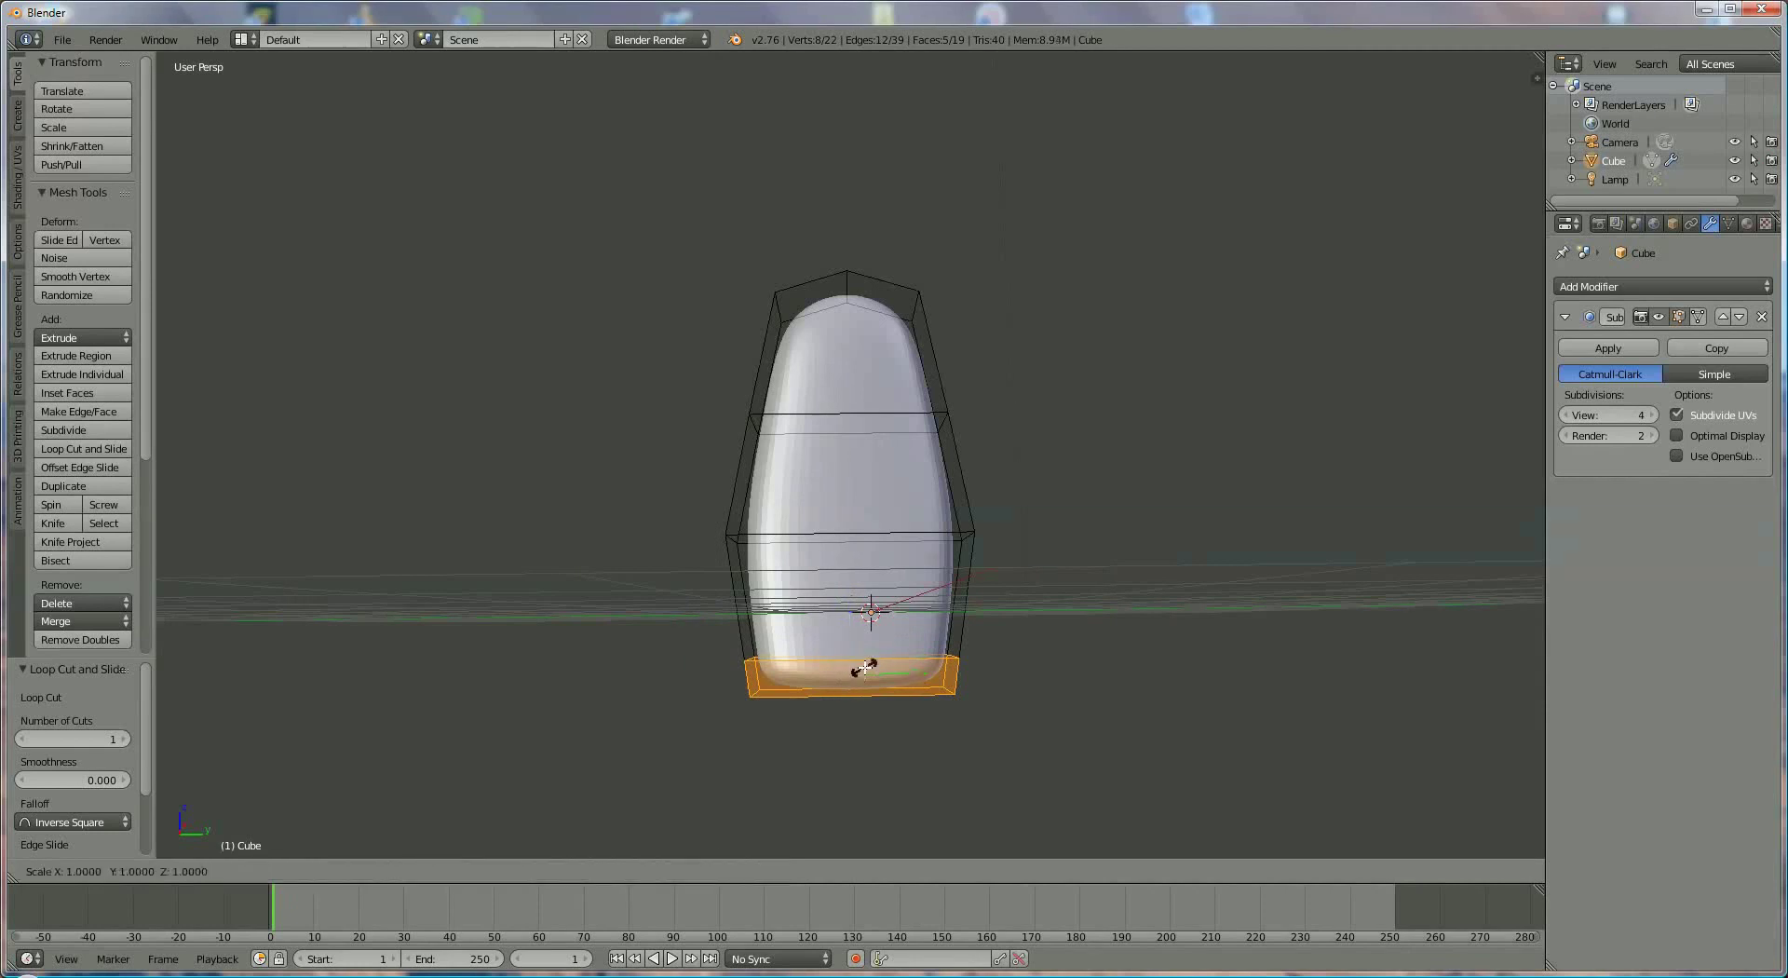
key(y)
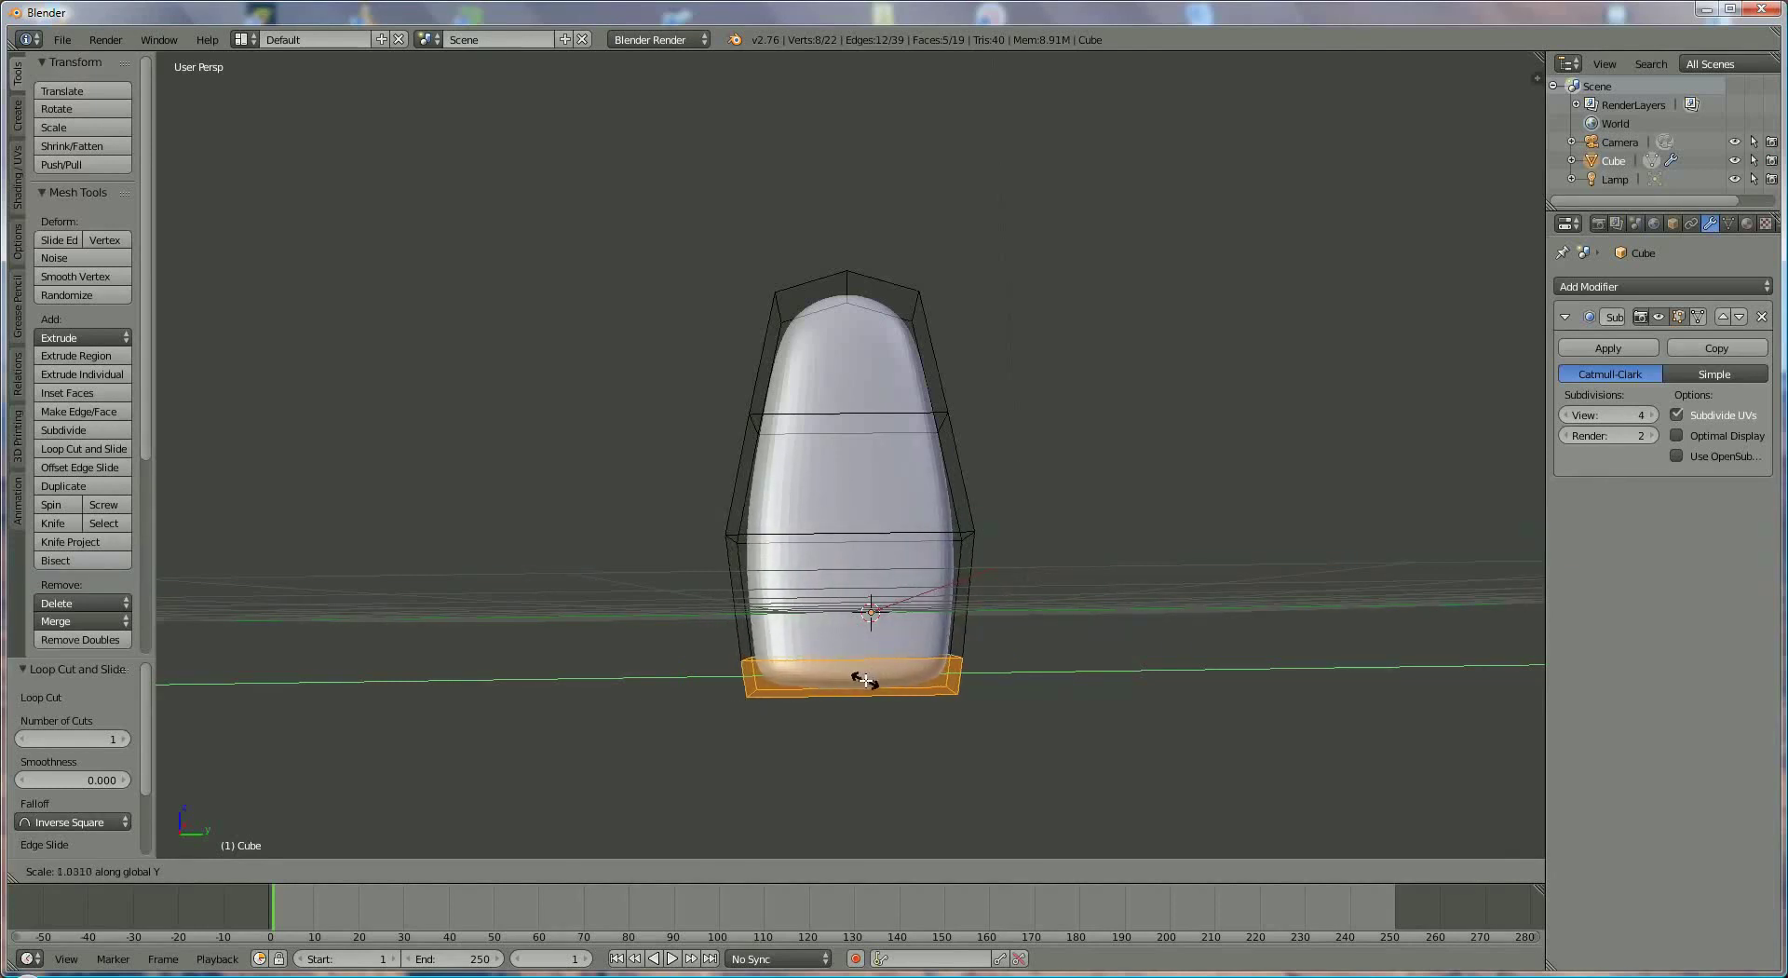
click(868, 680)
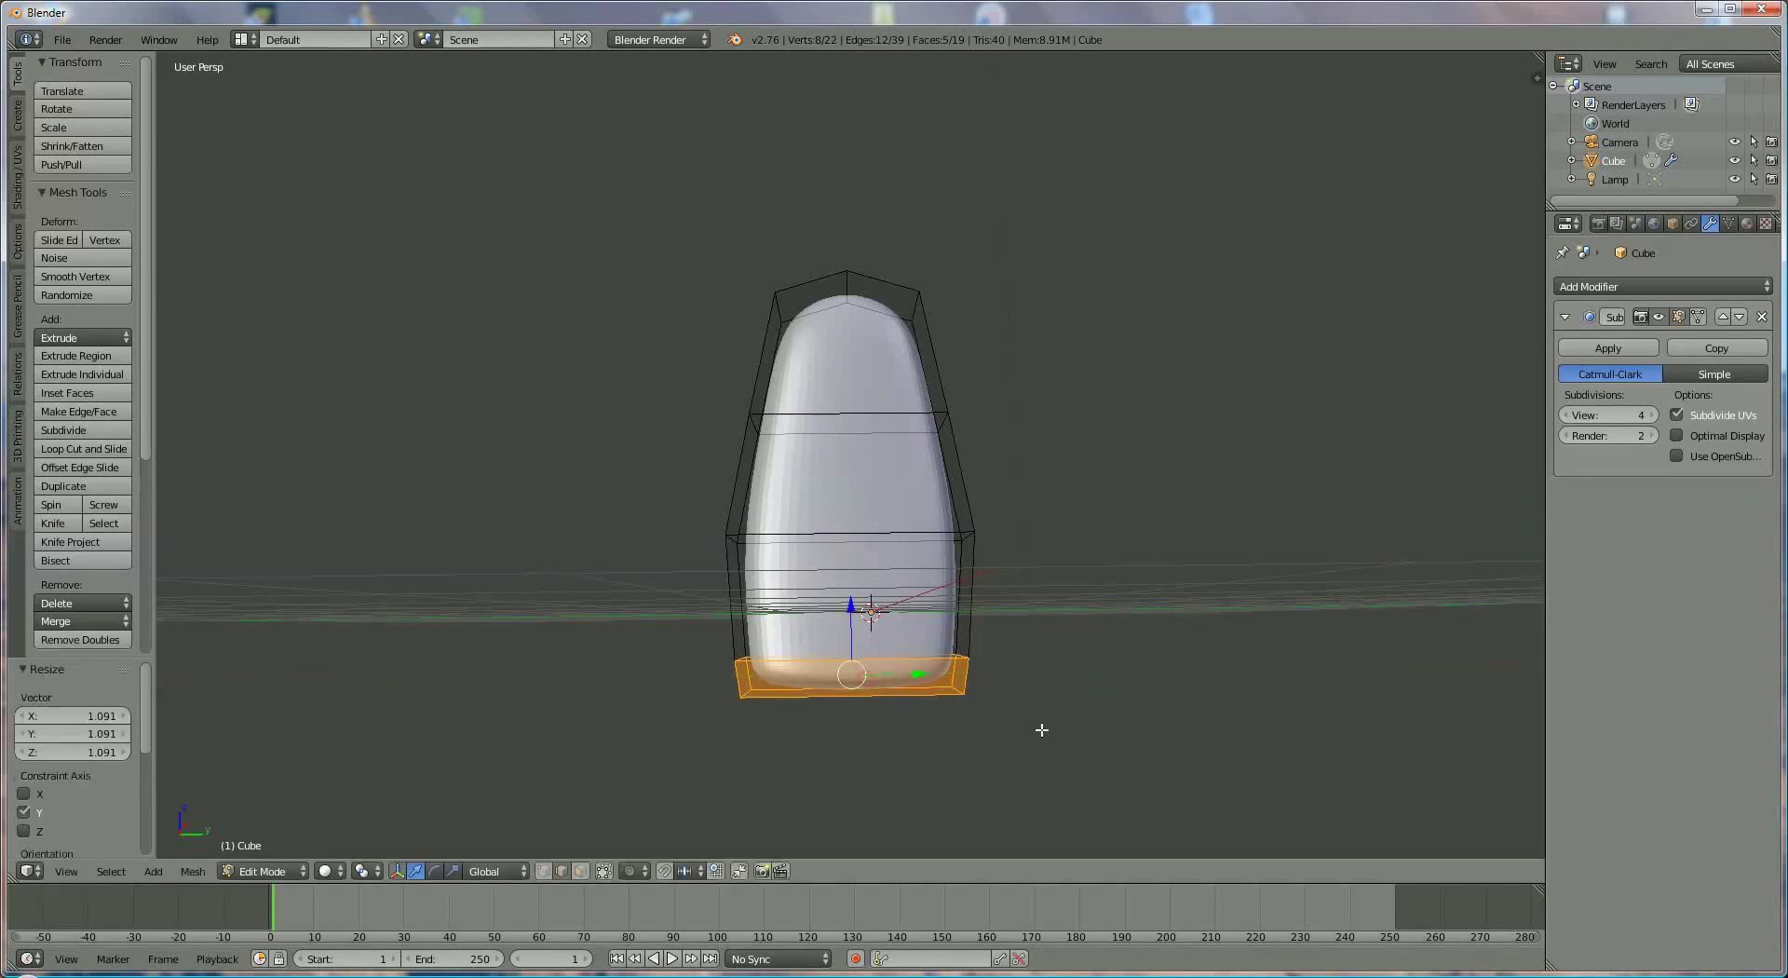
Step: Add two vertical loop cuts around the body's narrow side, sliding one toward each broad face
middle_drag(931, 670, 1054, 640)
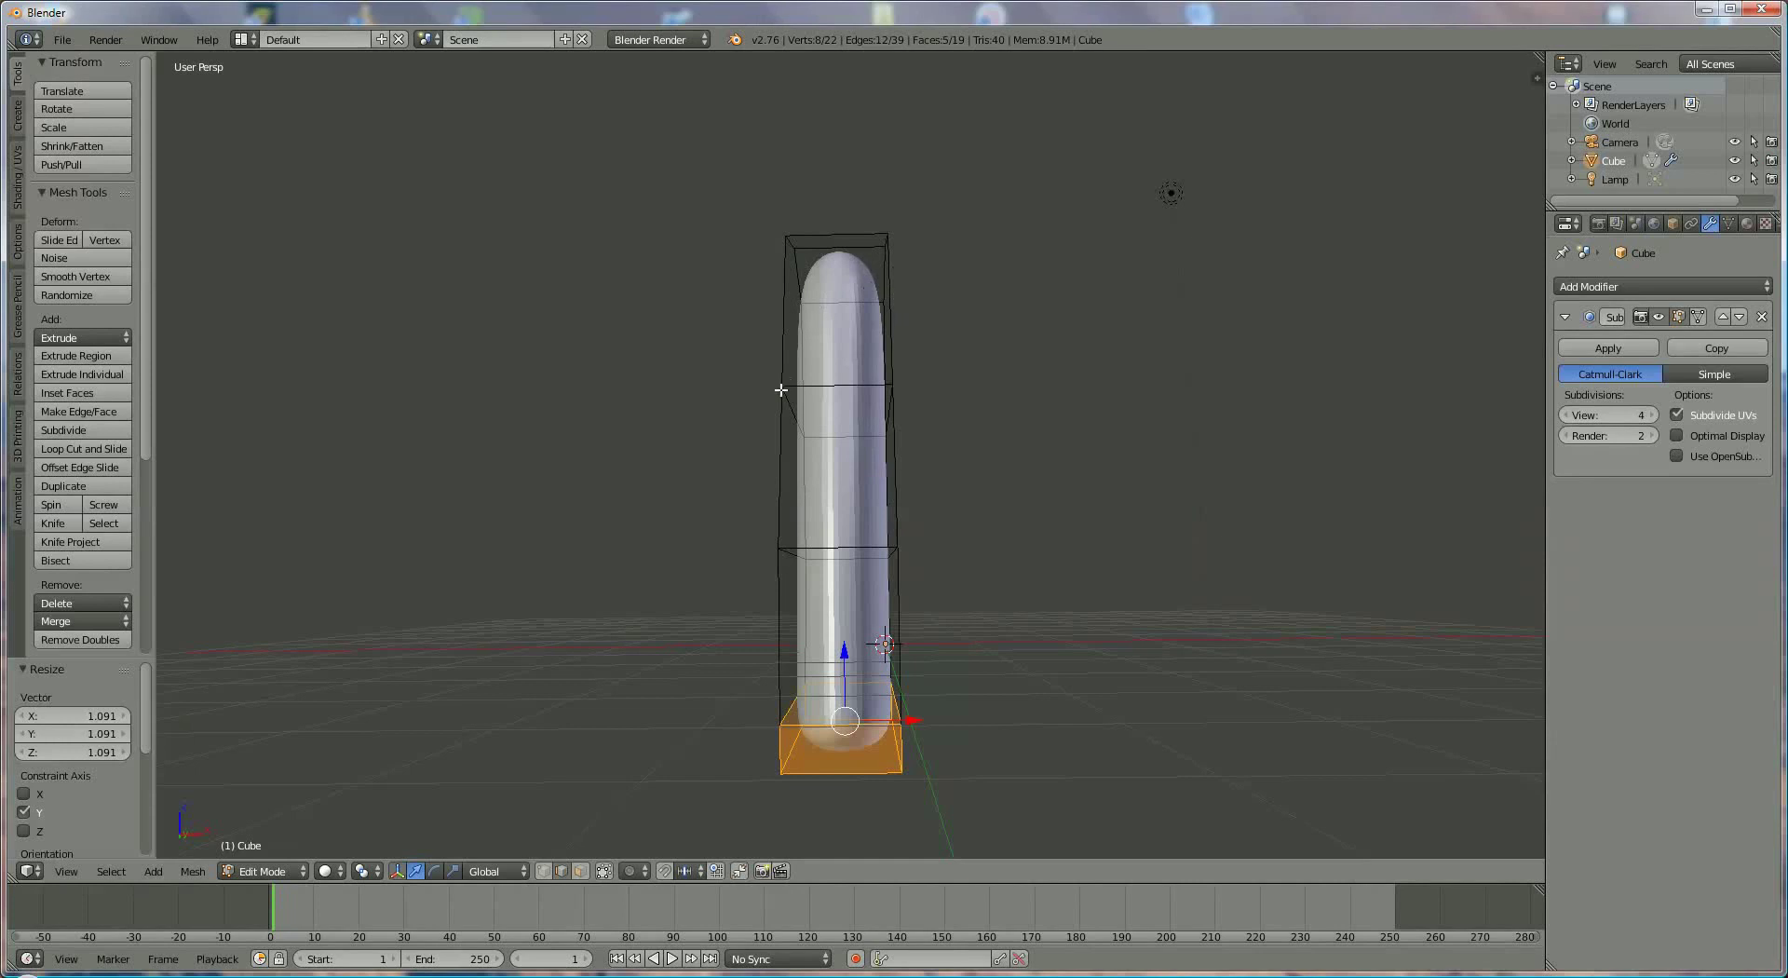
key(ctrl+r)
click(856, 429)
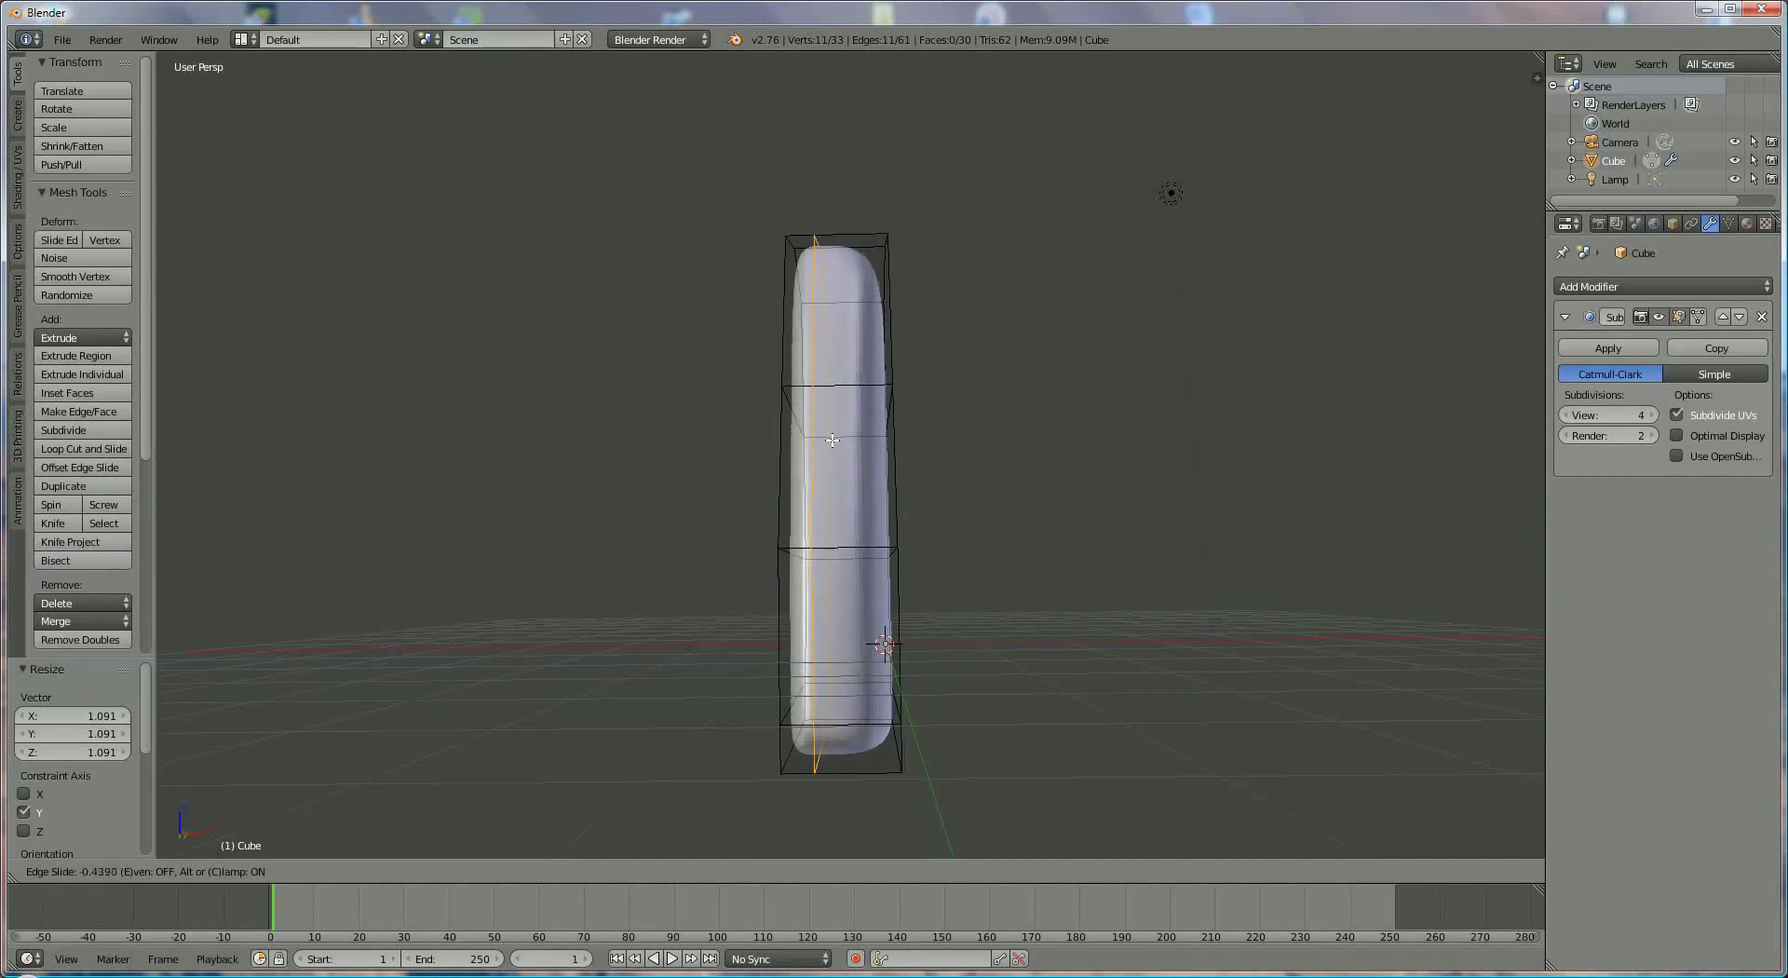
click(832, 441)
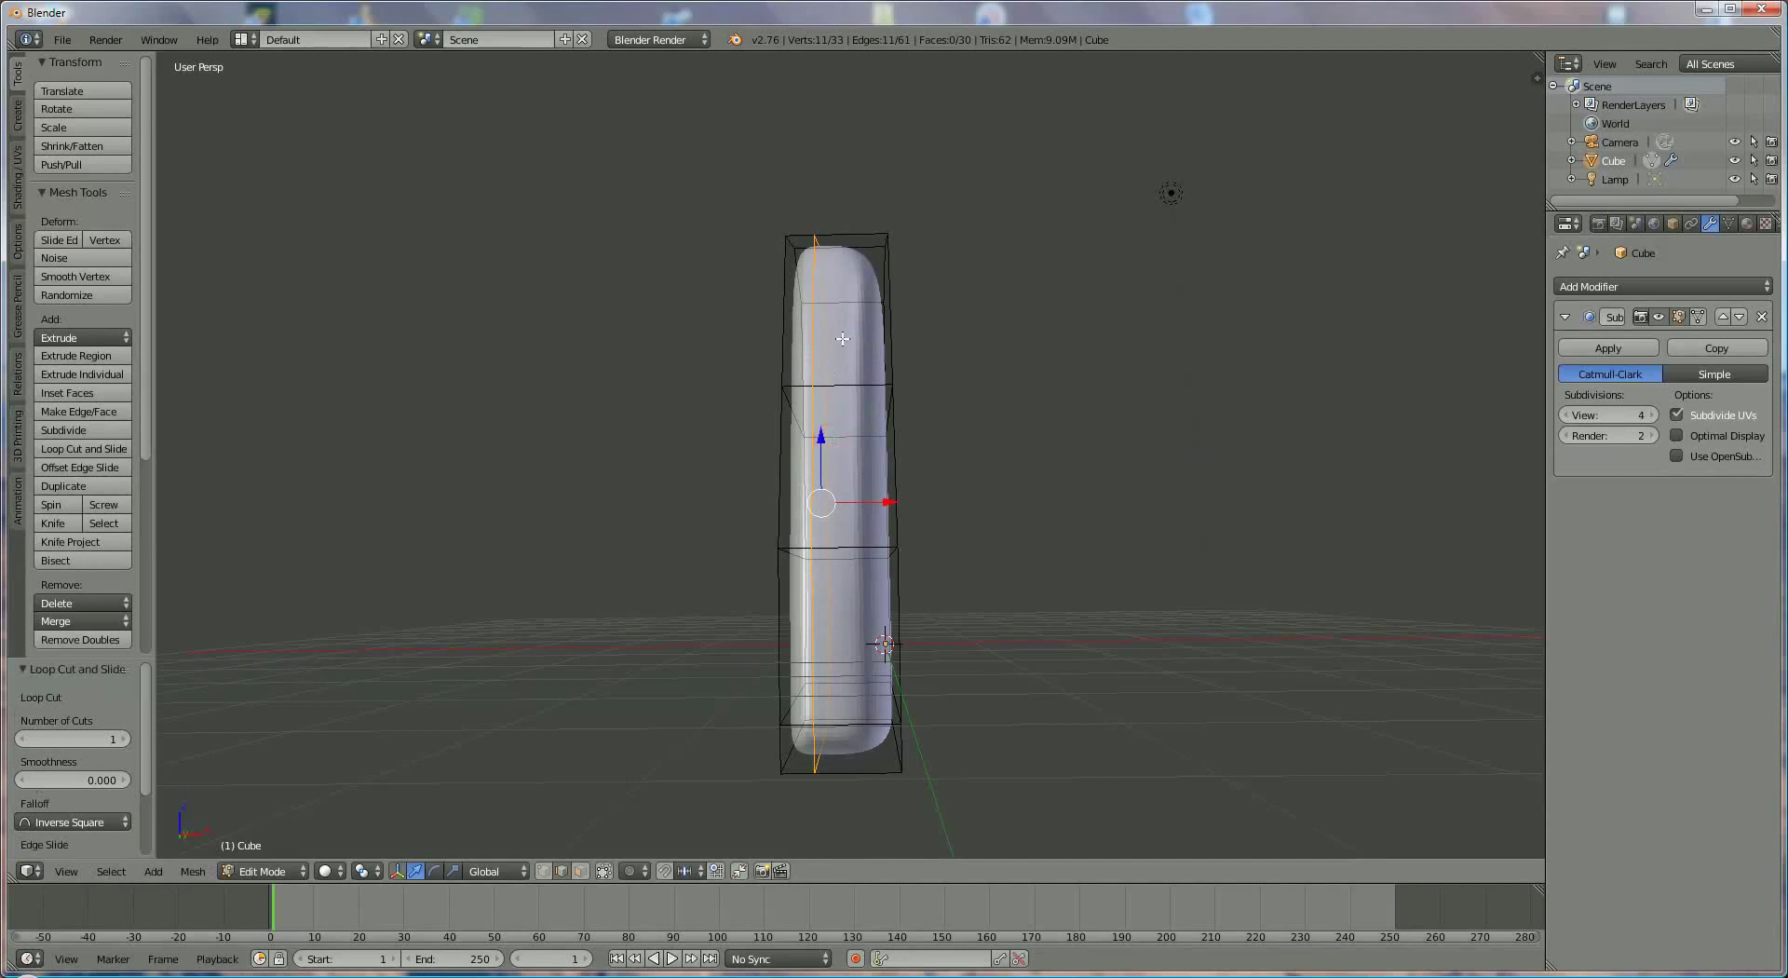
key(ctrl+r)
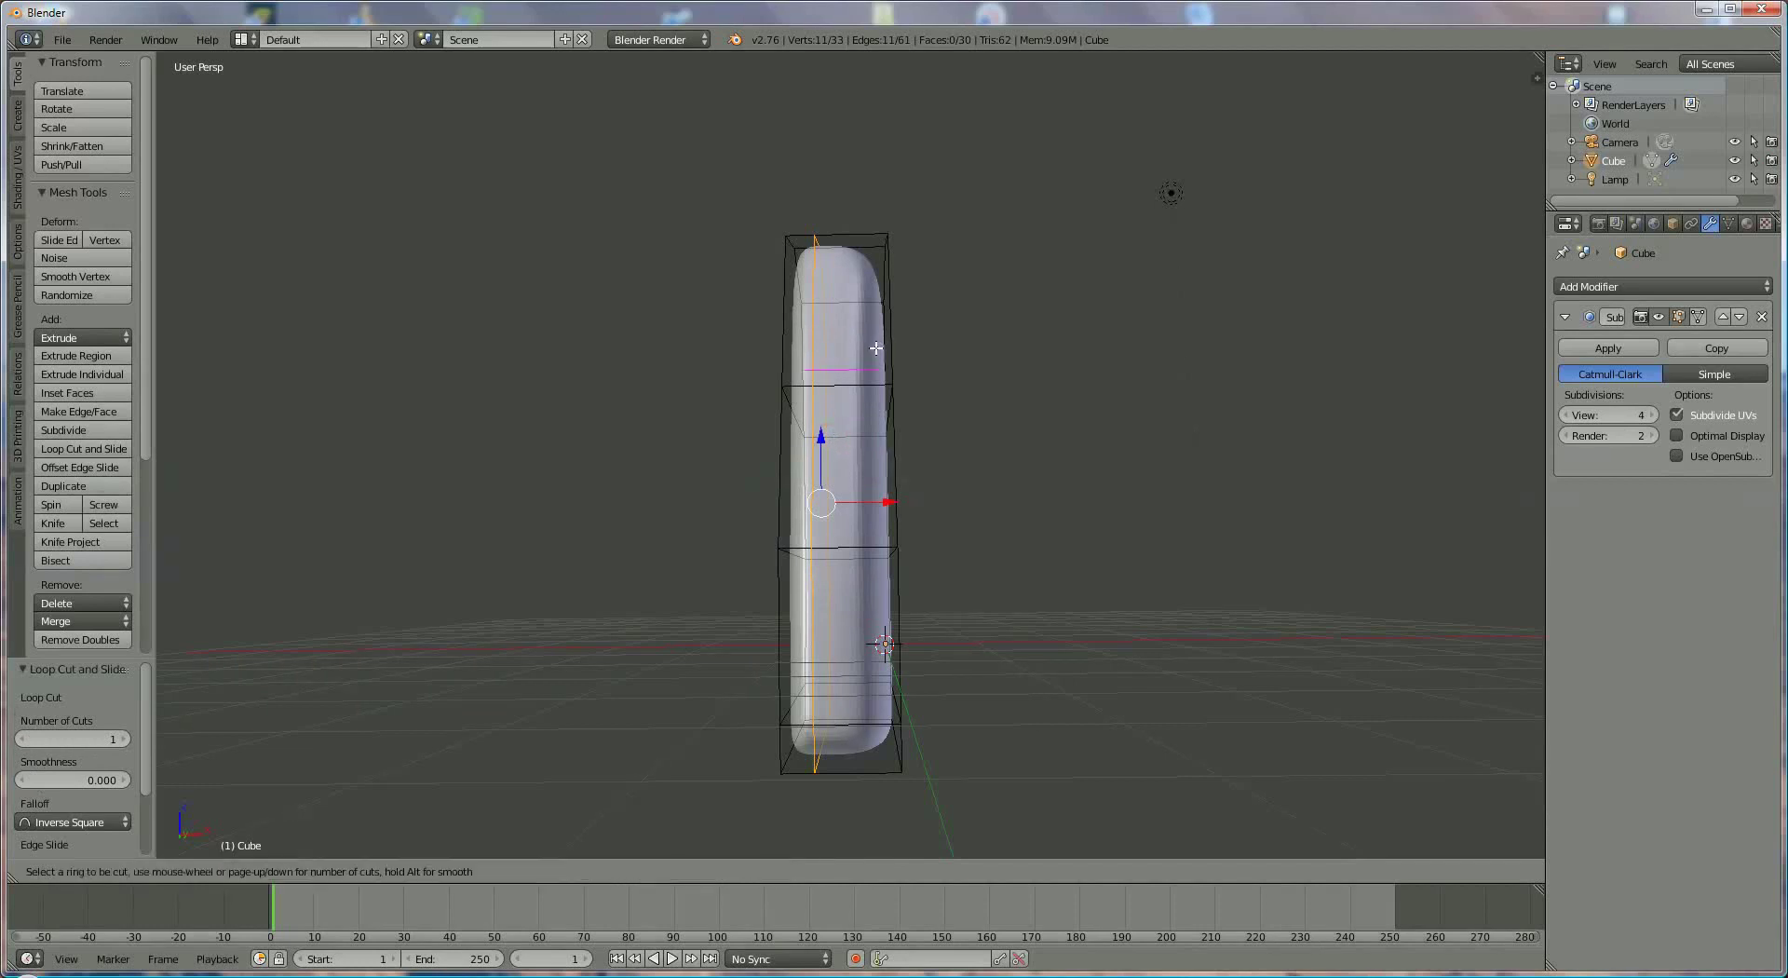
click(858, 304)
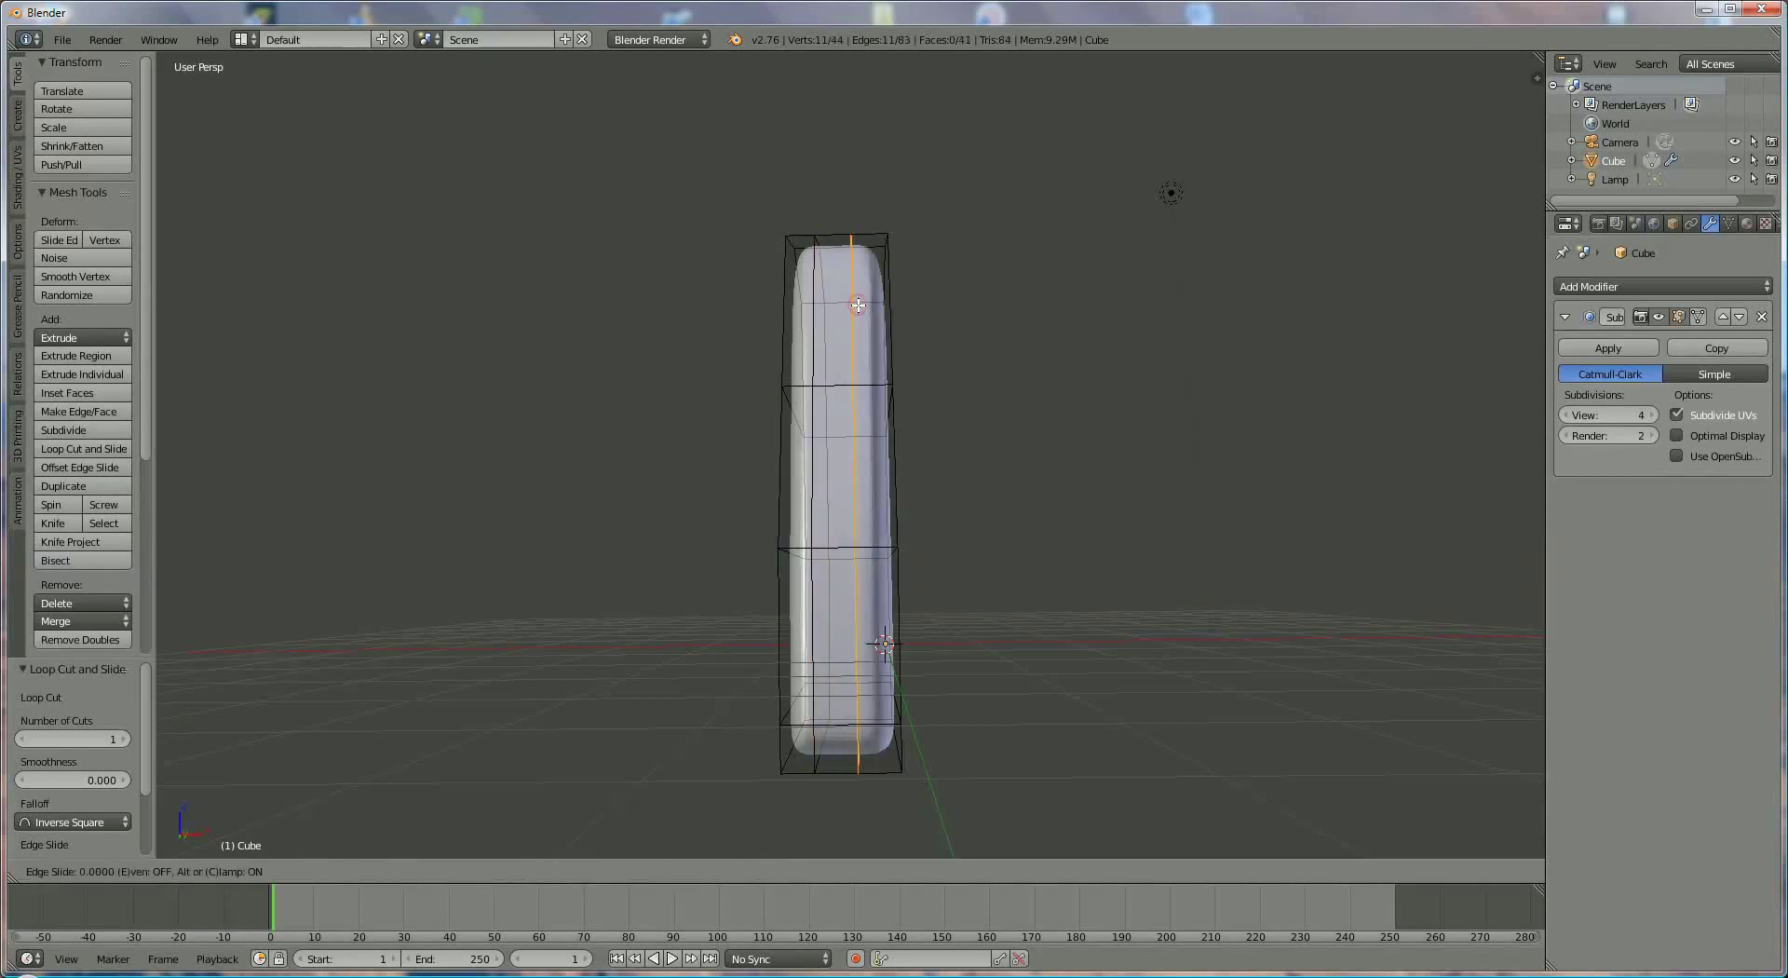
click(871, 402)
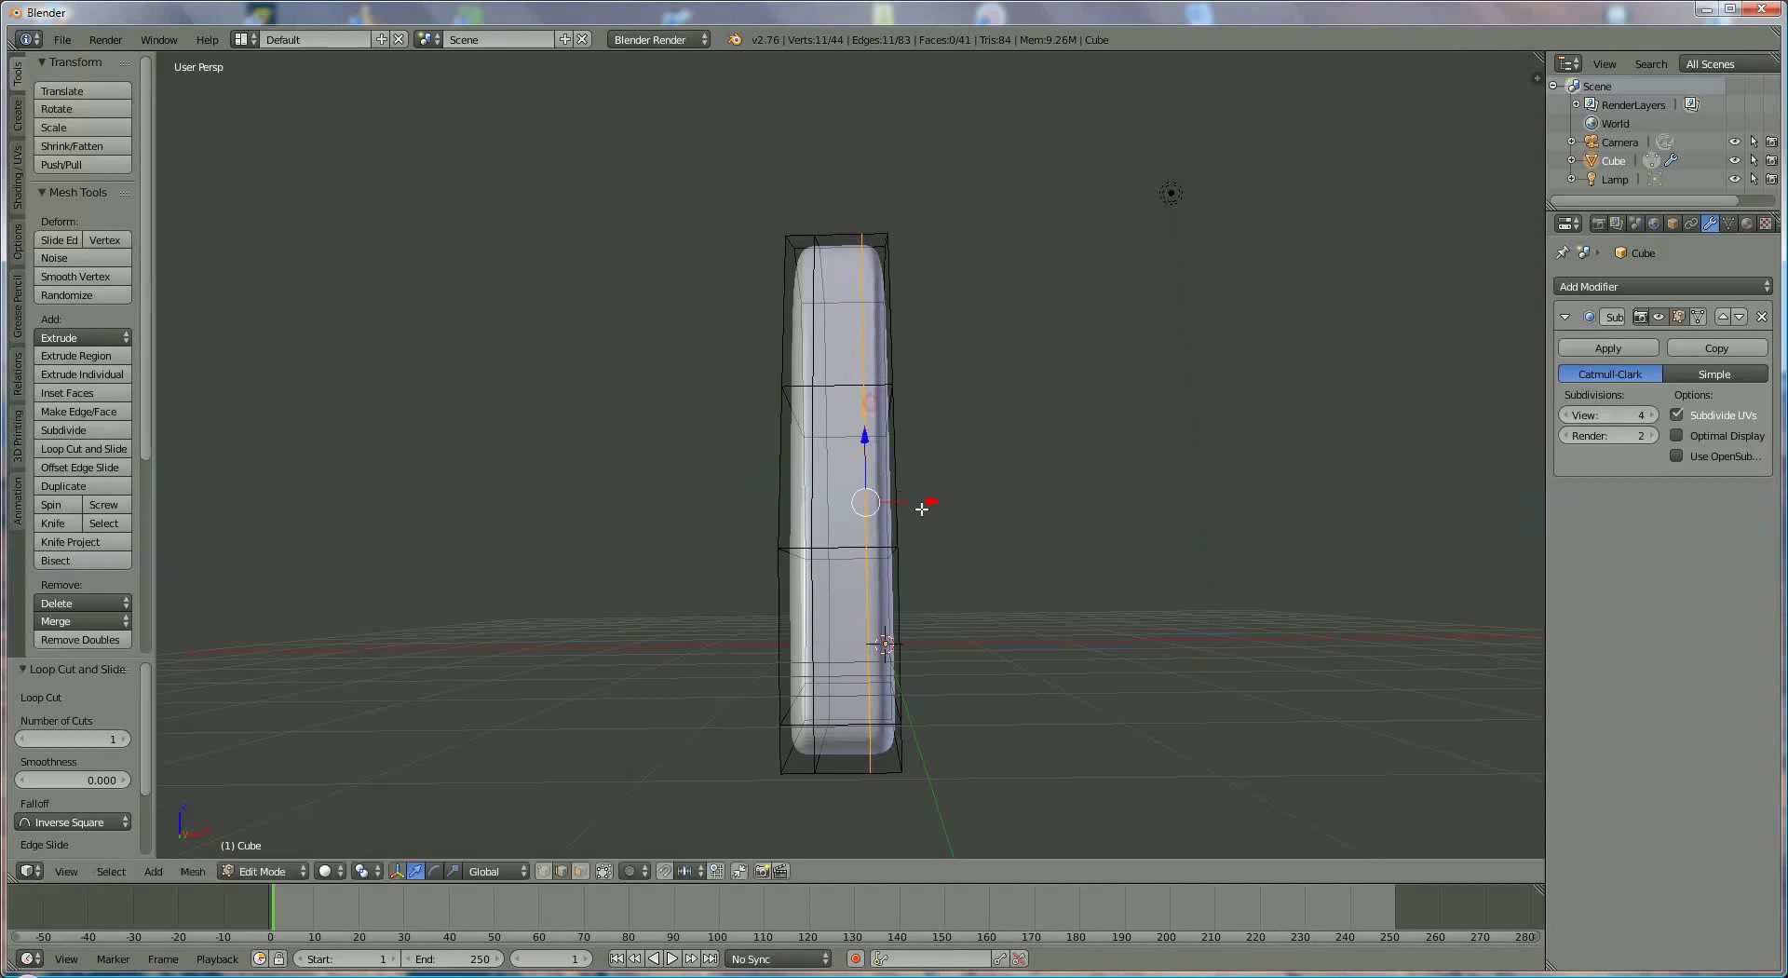
Step: Limit selection to visible geometry, add the other inner long edge of the base to the selected loop and subdivide the selection with one cut
middle_drag(922, 510, 825, 543)
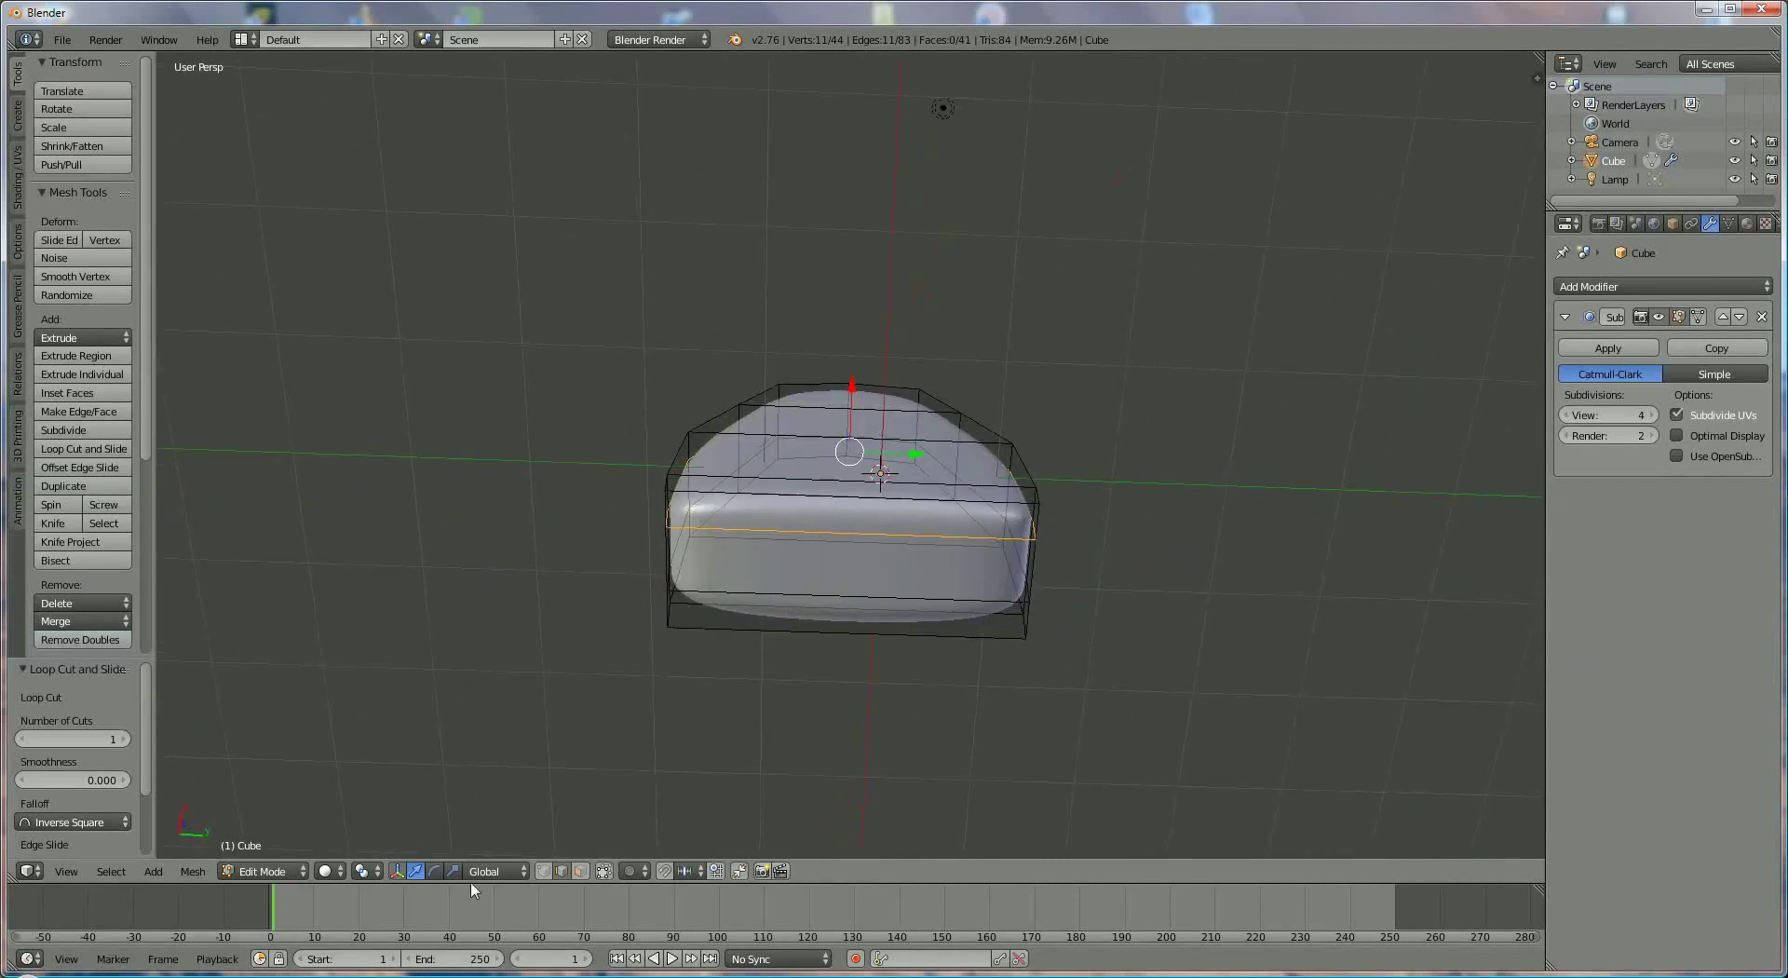
click(604, 871)
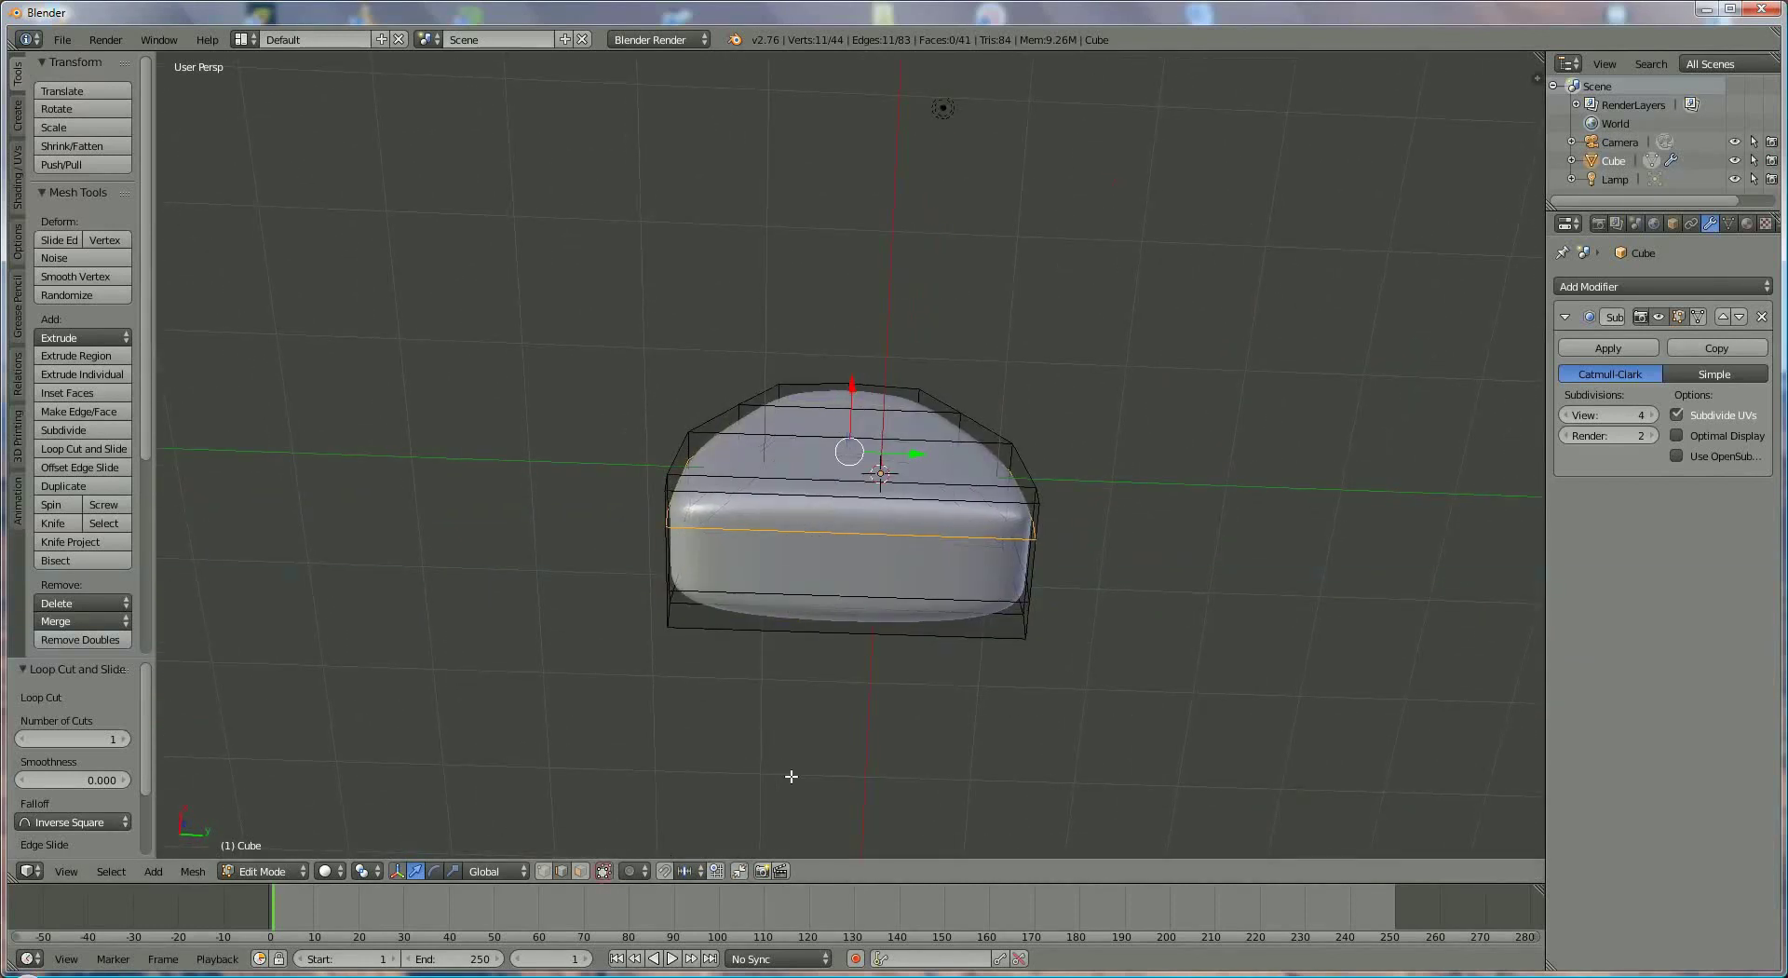
middle_drag(791, 775, 782, 743)
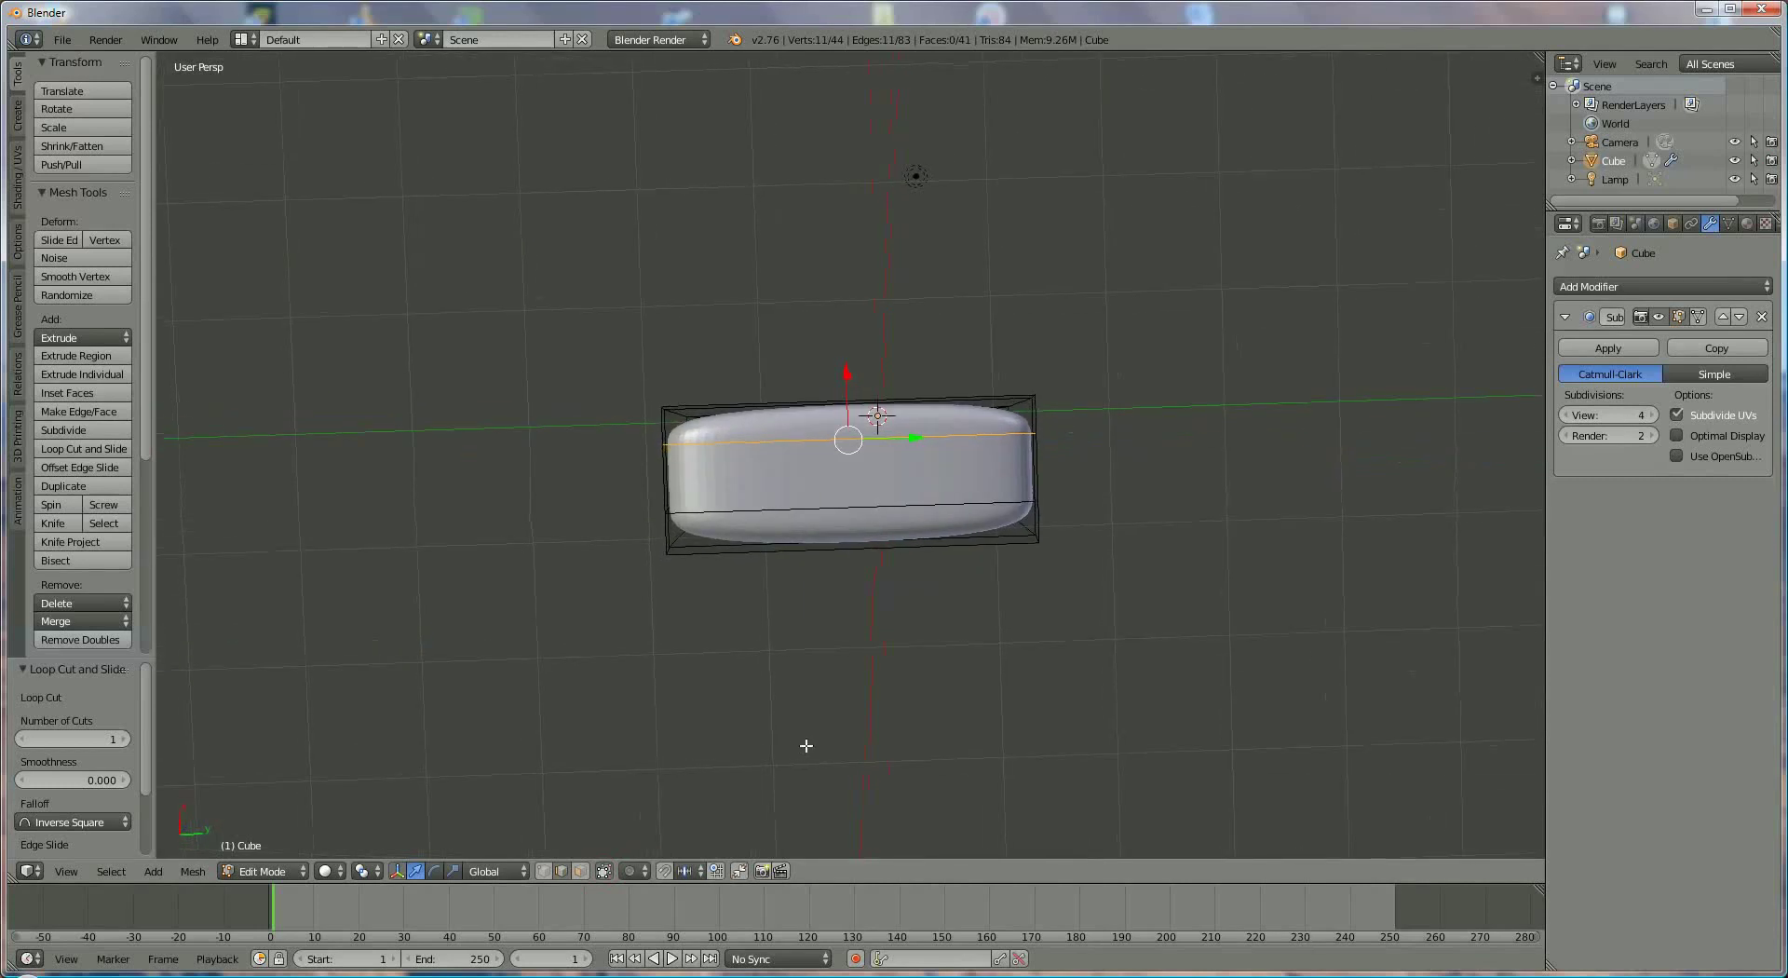
scroll(866, 652, up, 2)
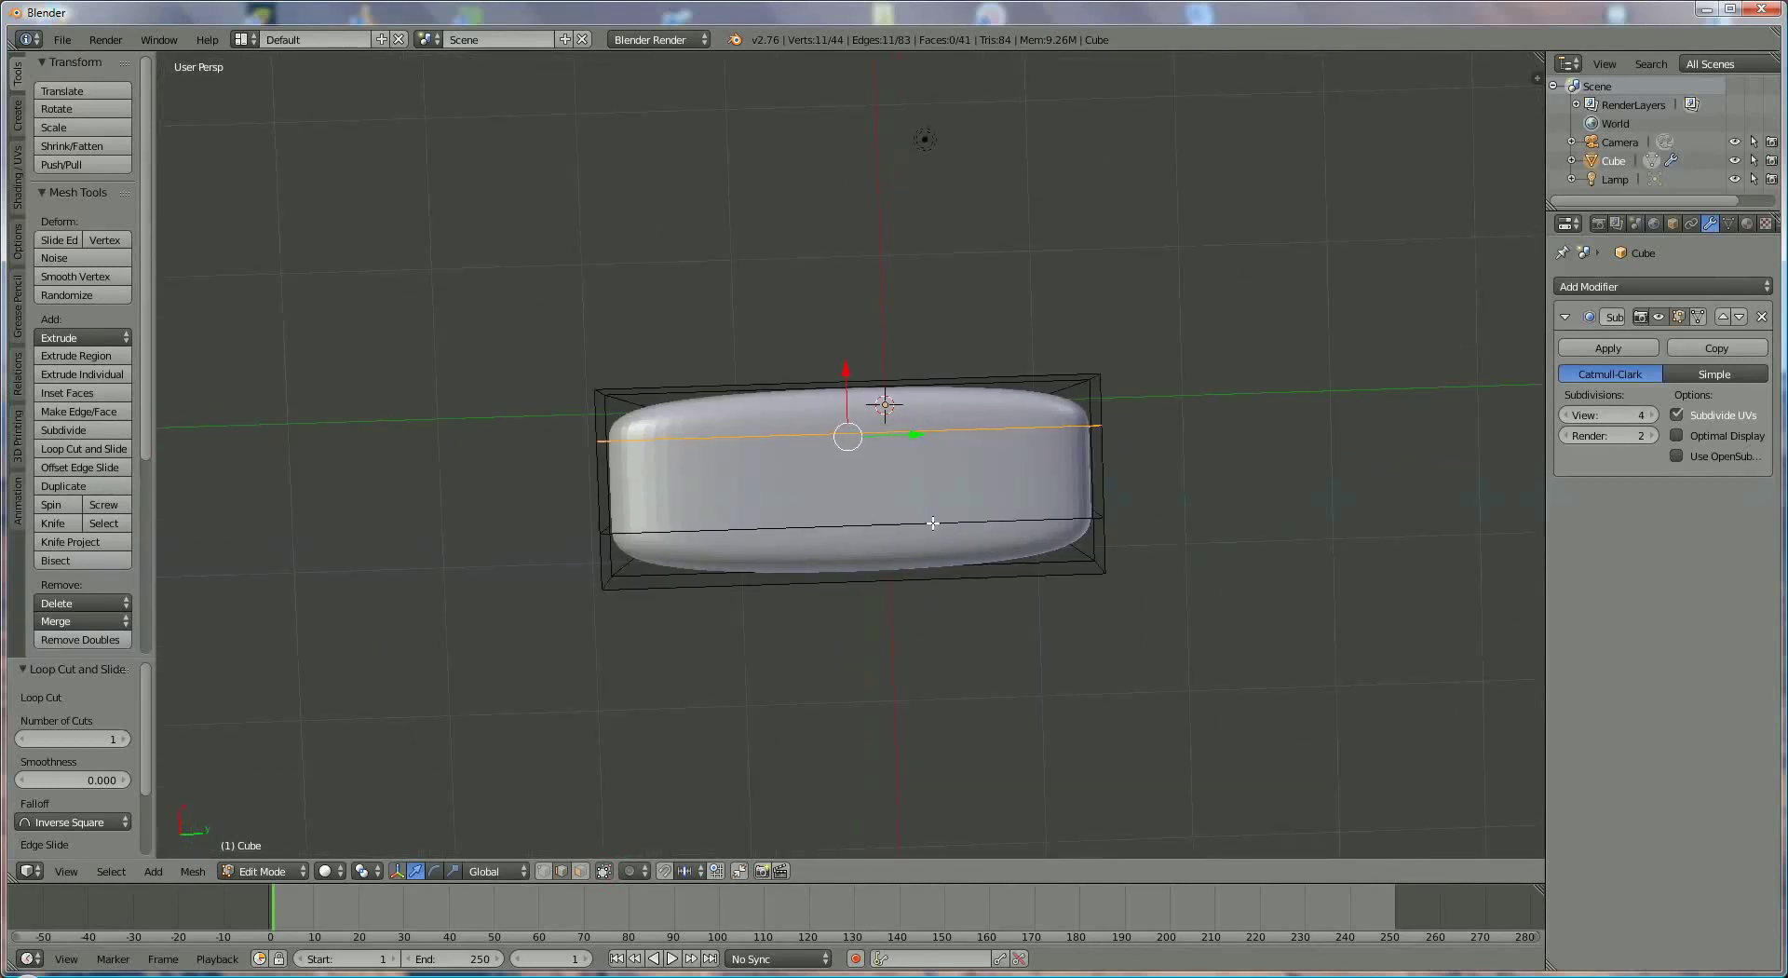
shift+right_click(957, 521)
click(63, 429)
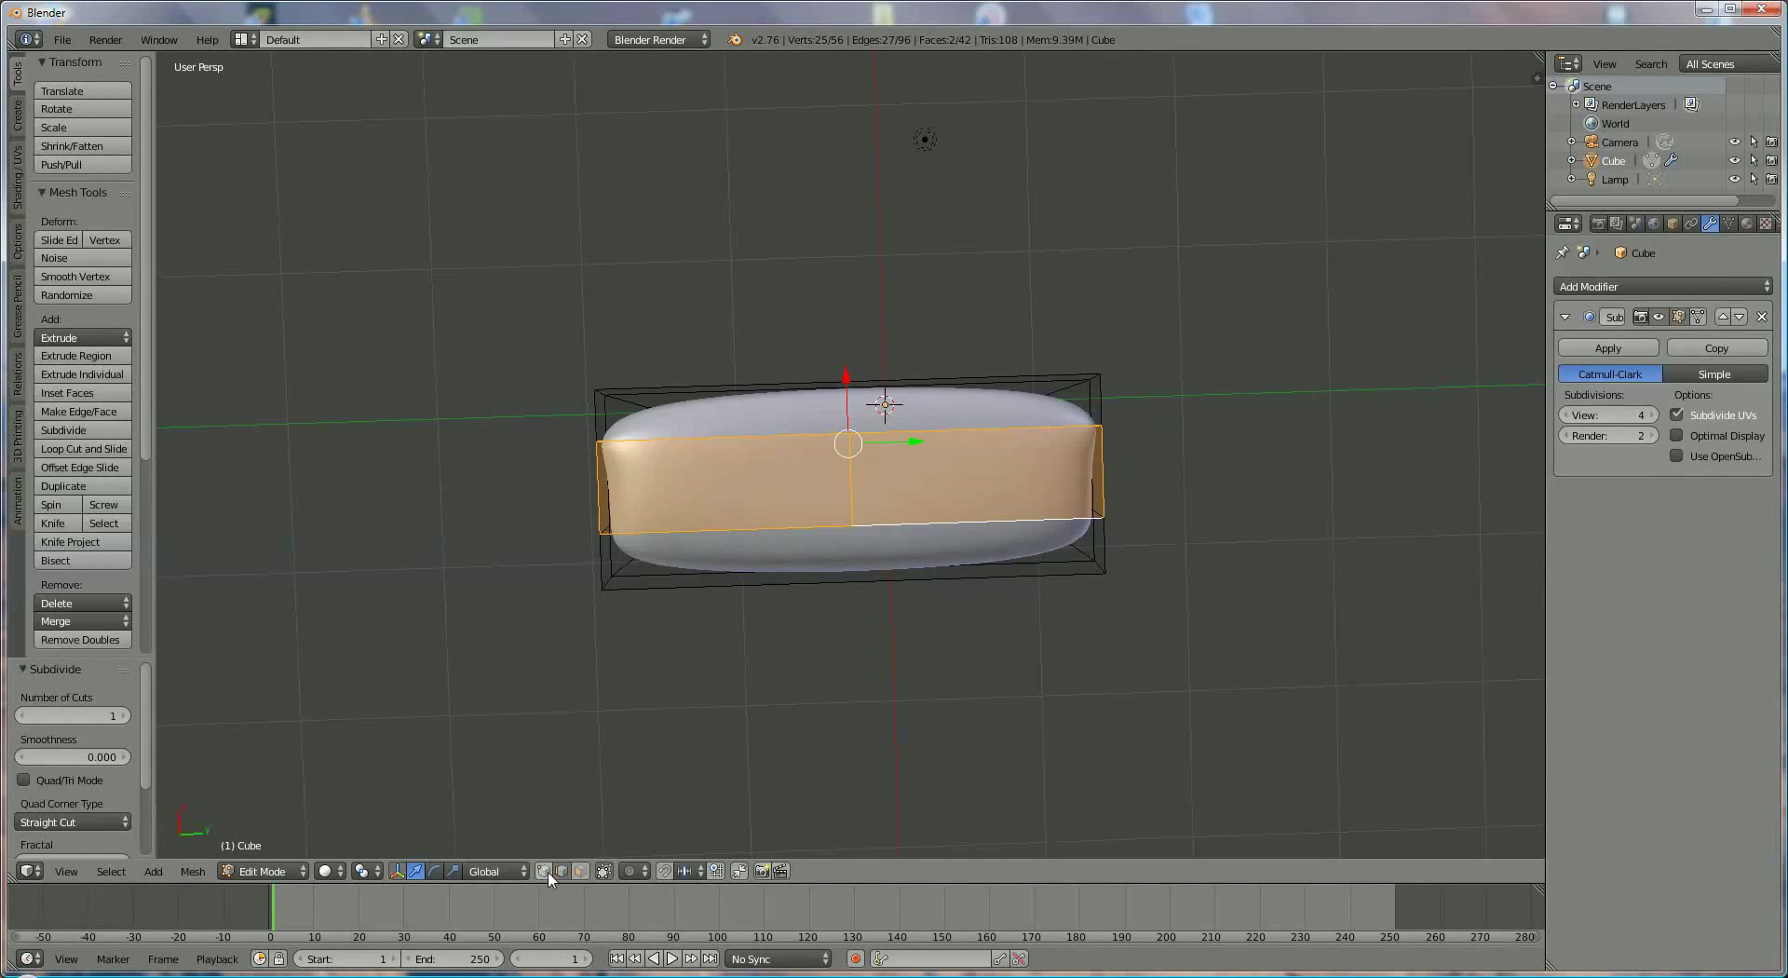
Step: Move the base's new short cross edge about -0.187 along Y and knife a second cross edge on the other side of the centre
right_click(853, 494)
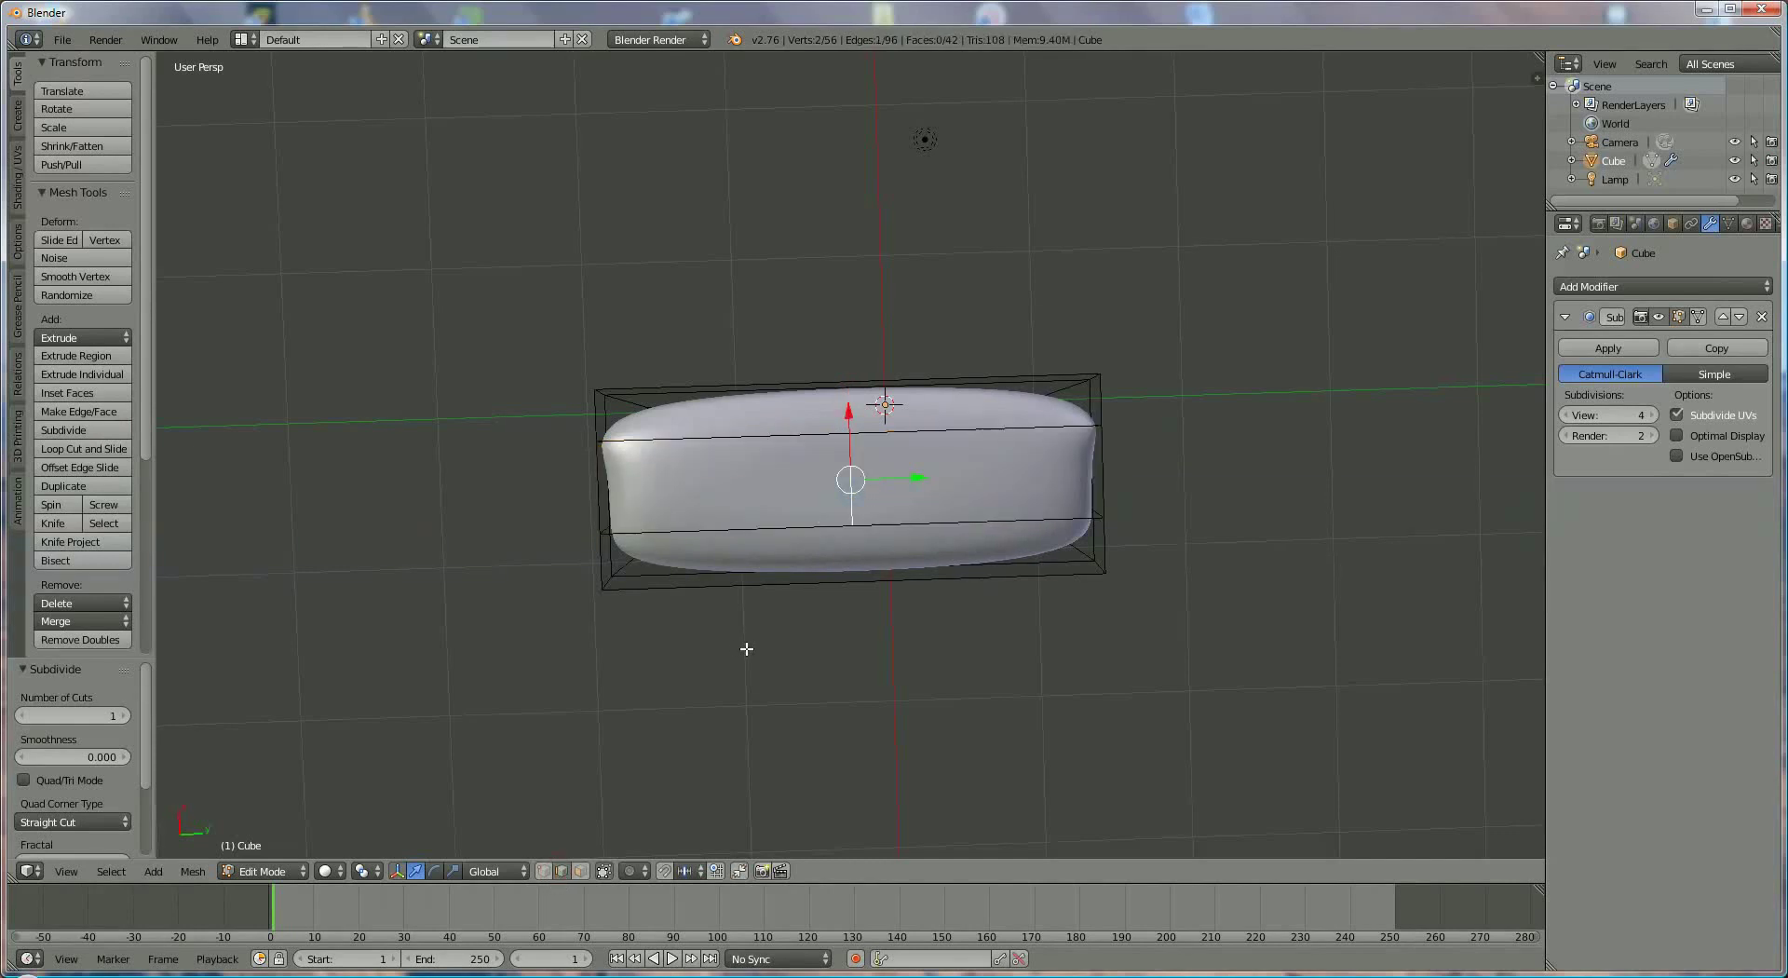
drag(916, 477, 882, 481)
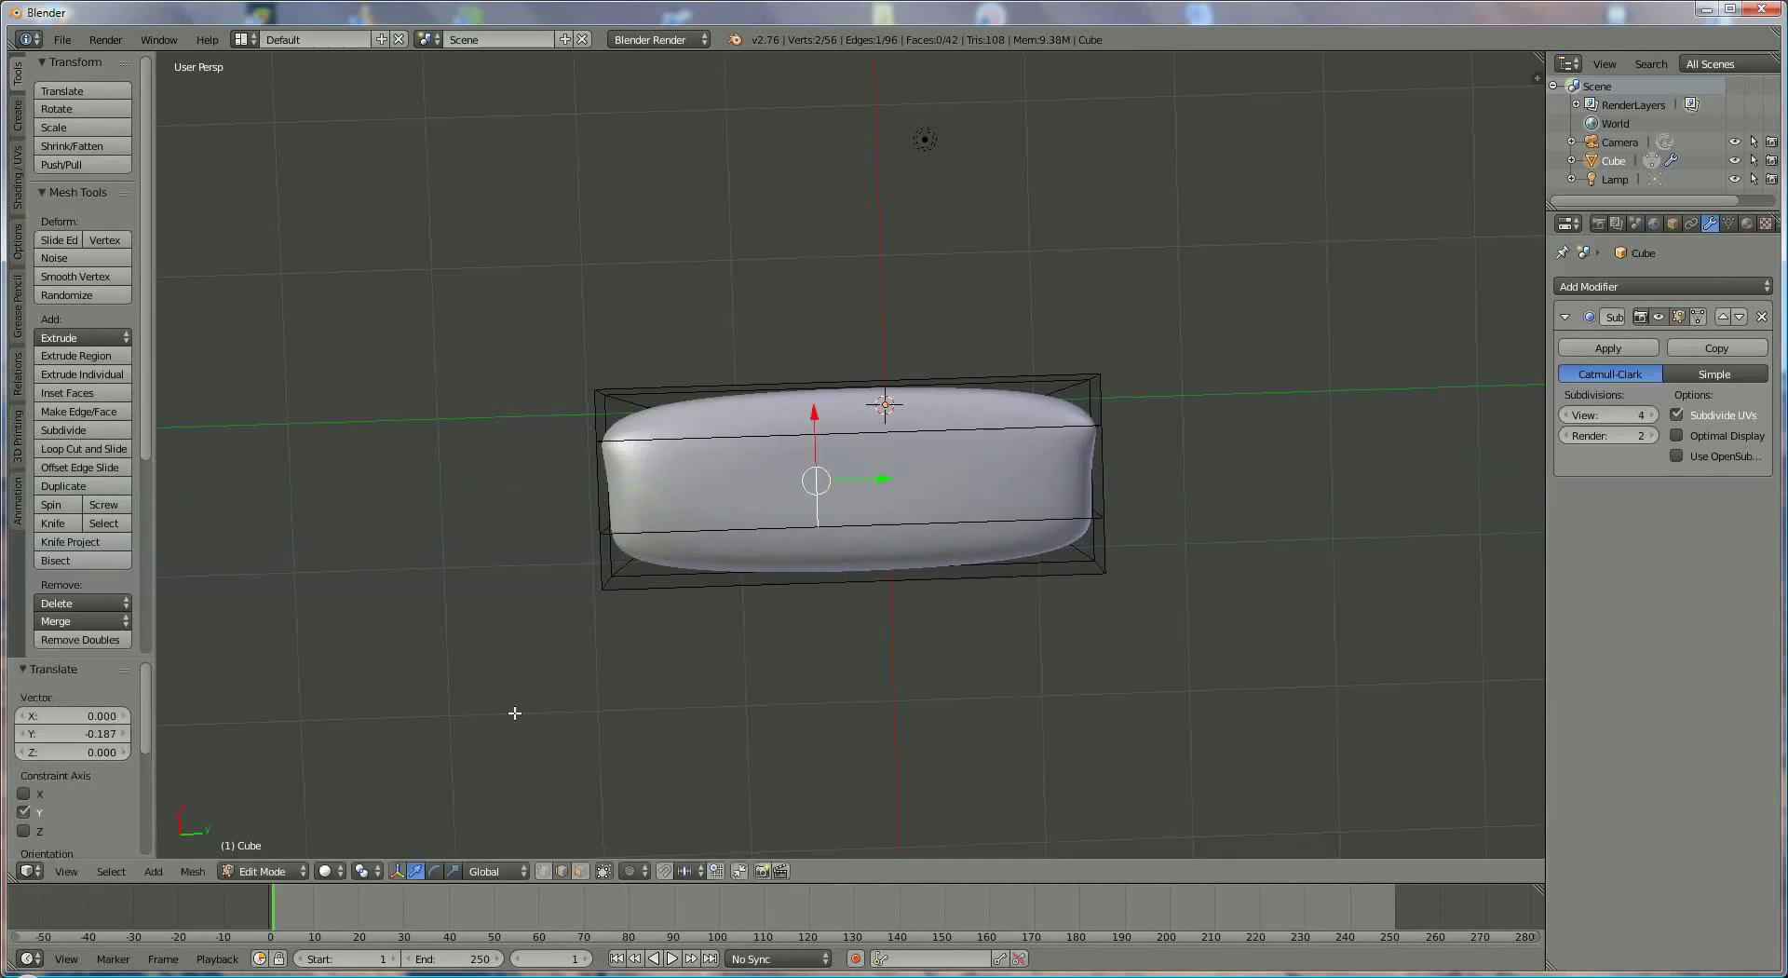
click(65, 521)
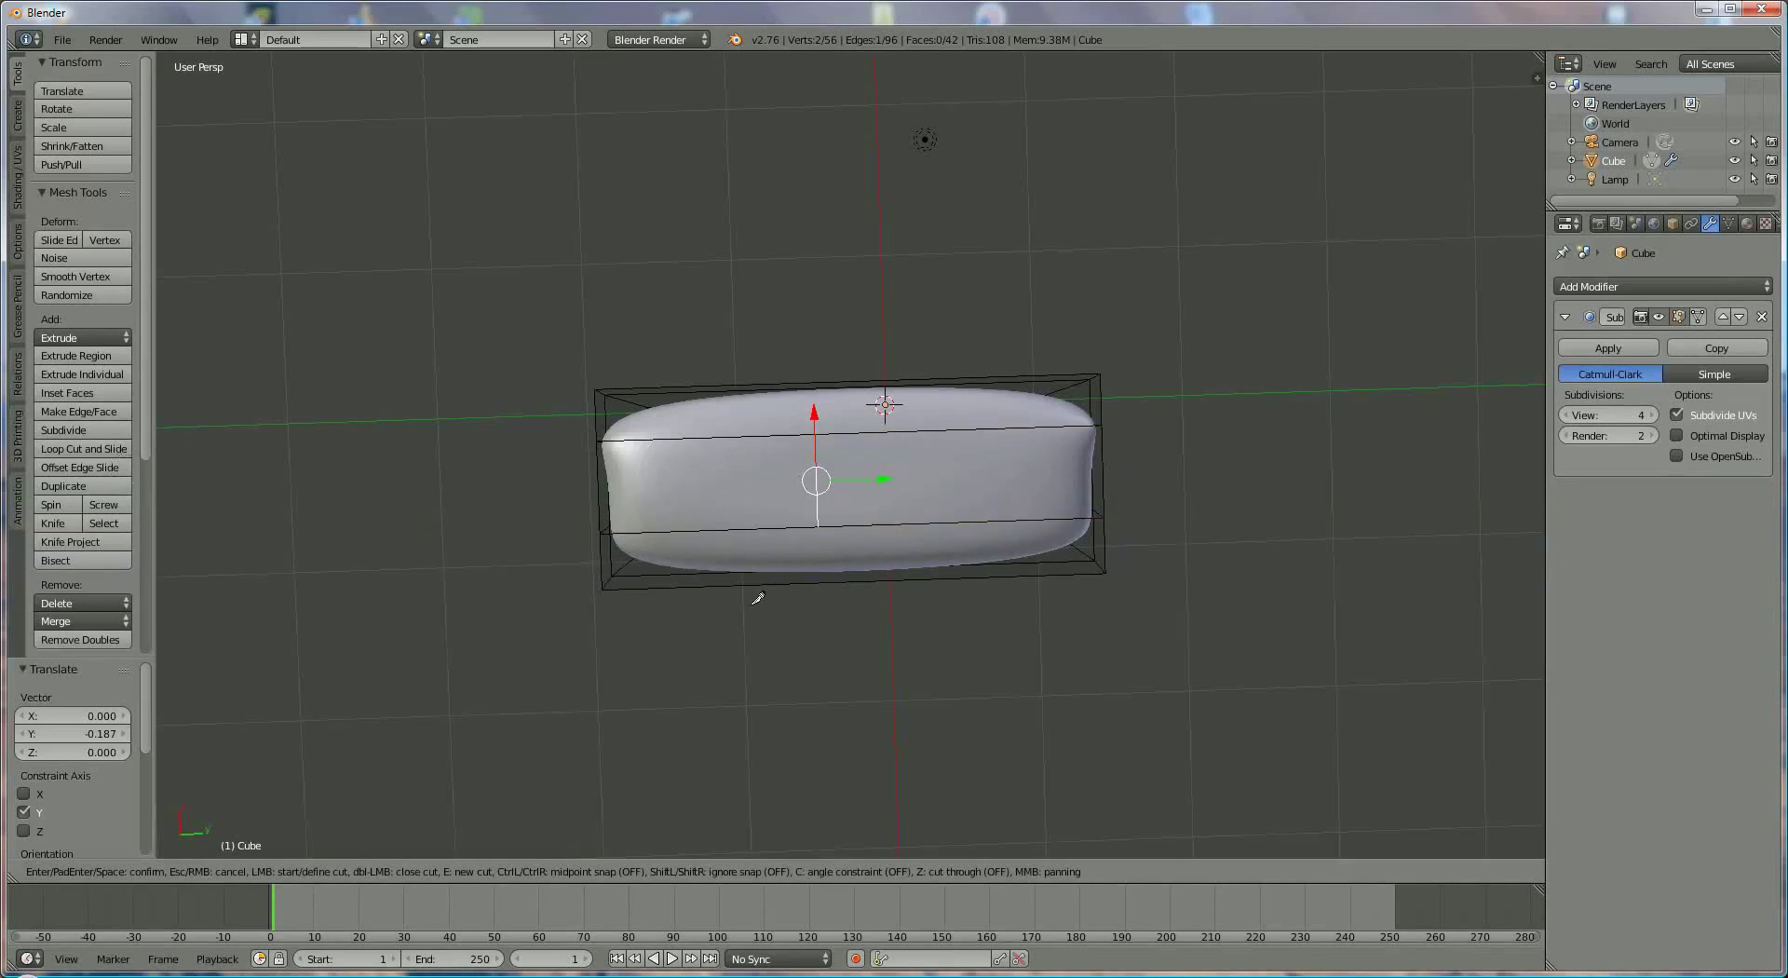
click(924, 522)
click(919, 430)
key(Return)
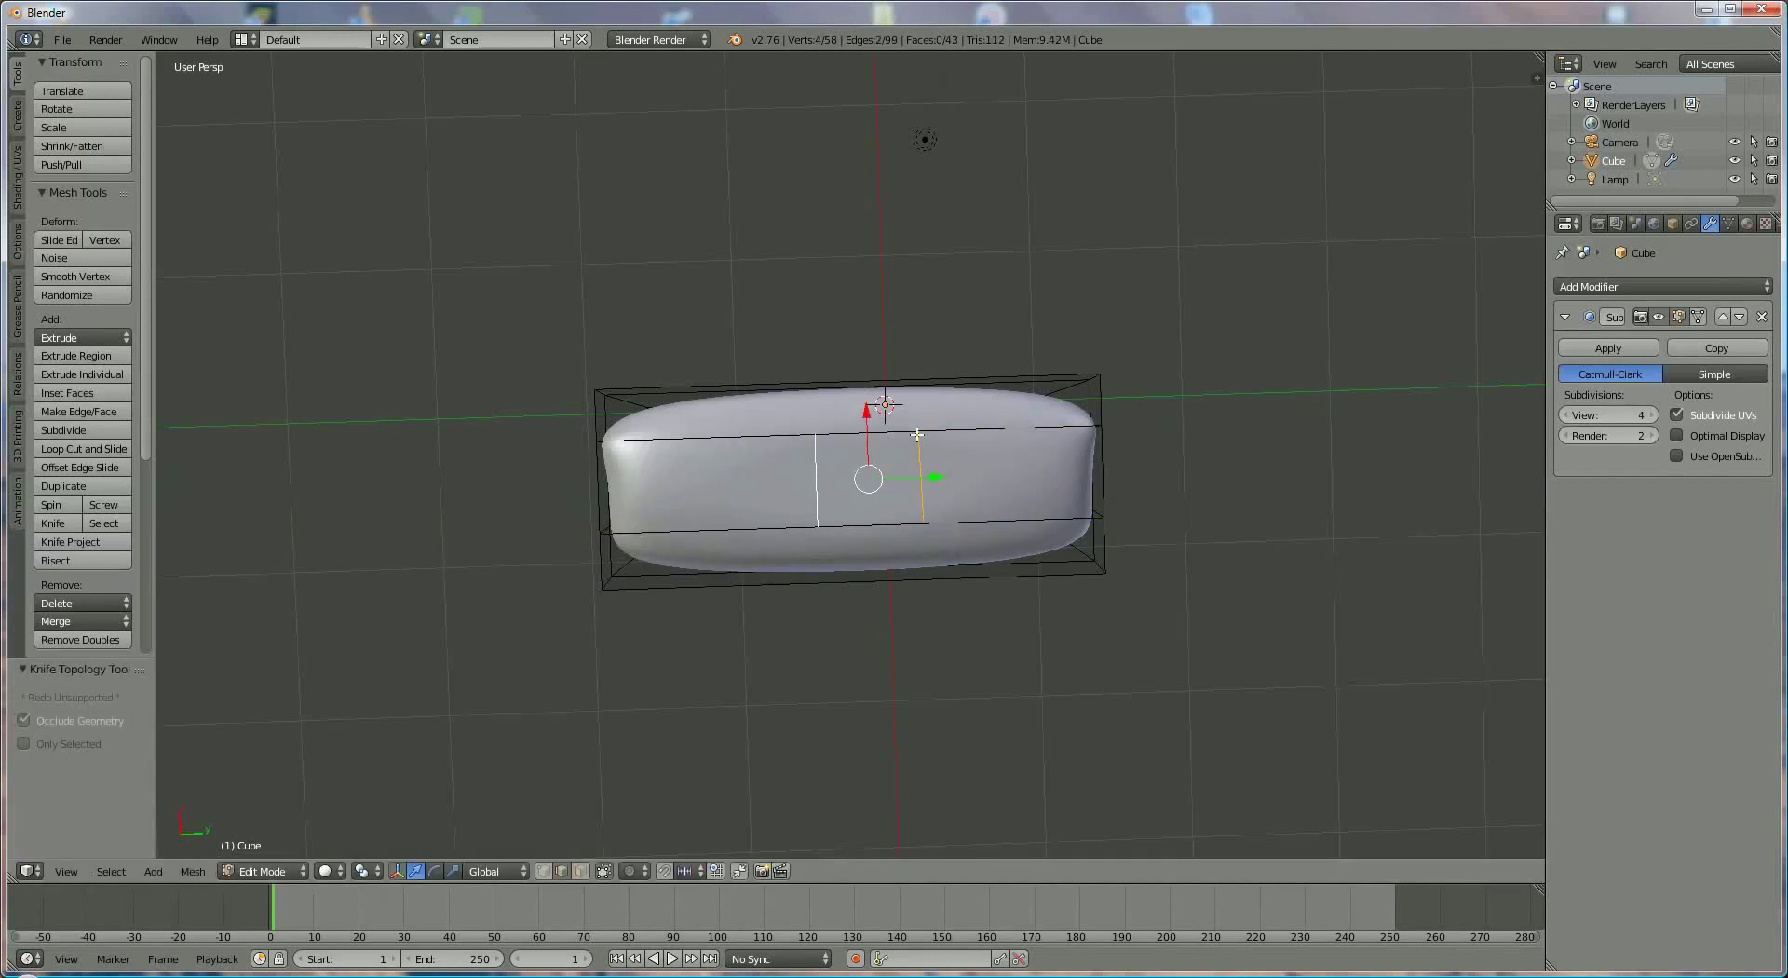
Step: Select one end vertex of the base's knifed cross edge and move it 0.010 along Y
click(545, 871)
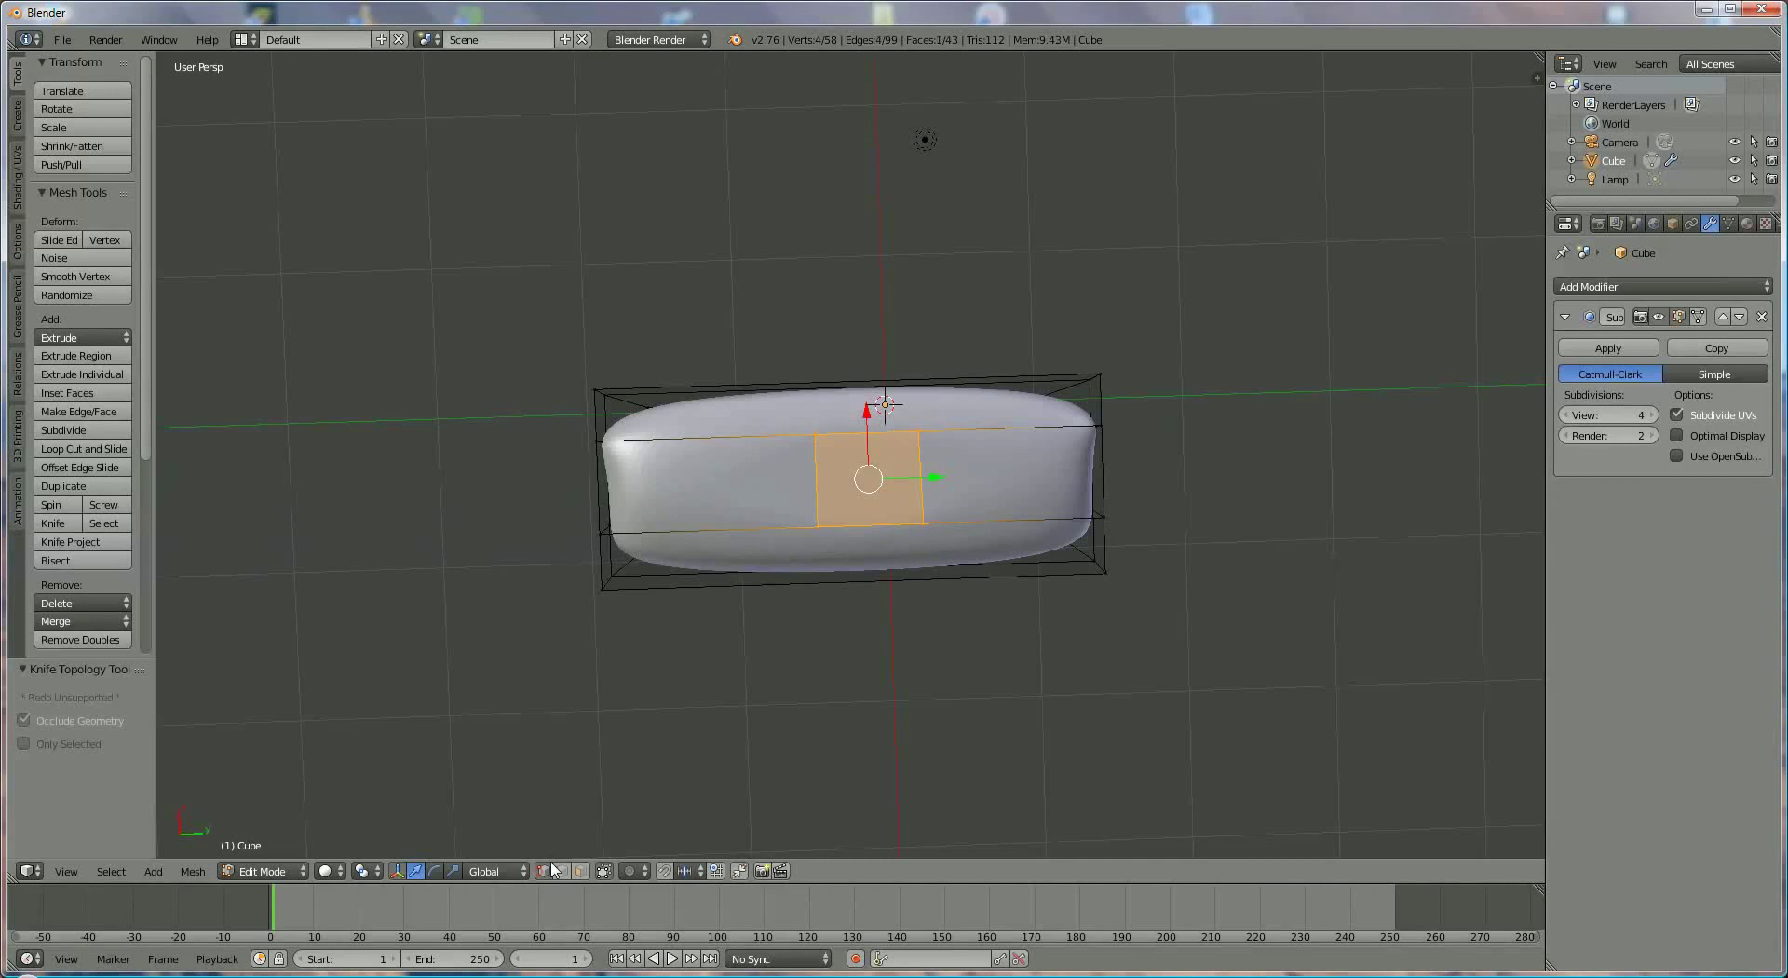
right_click(915, 445)
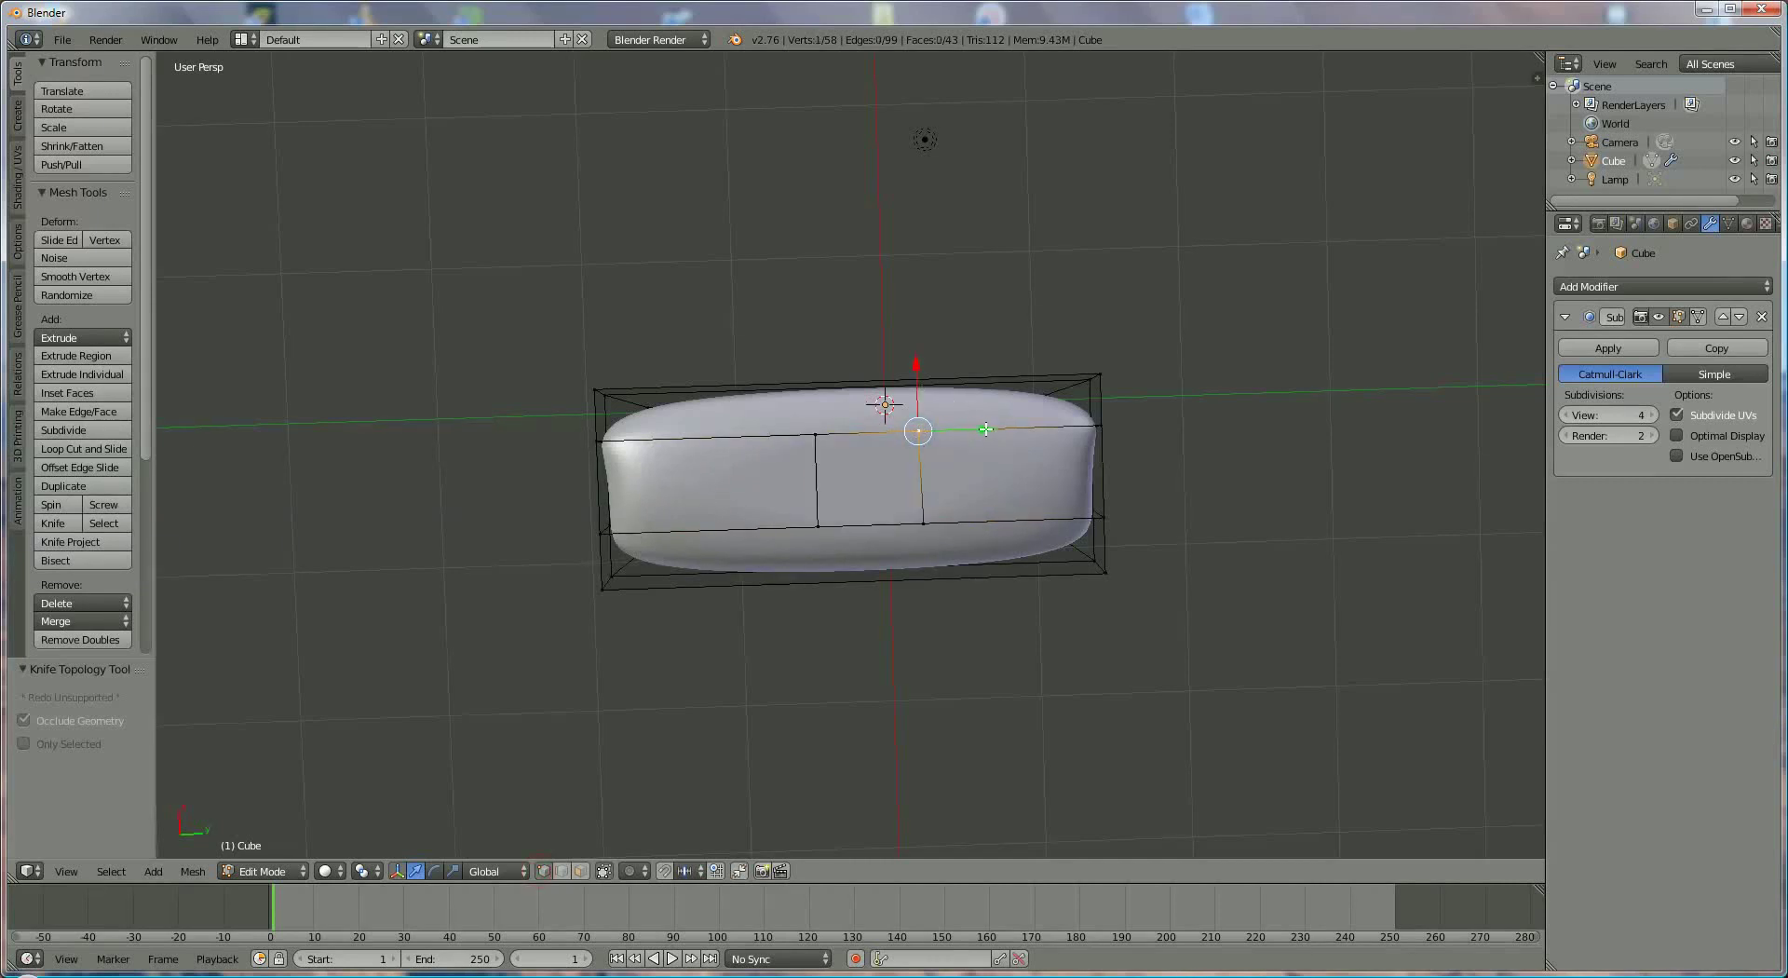
drag(986, 429, 987, 429)
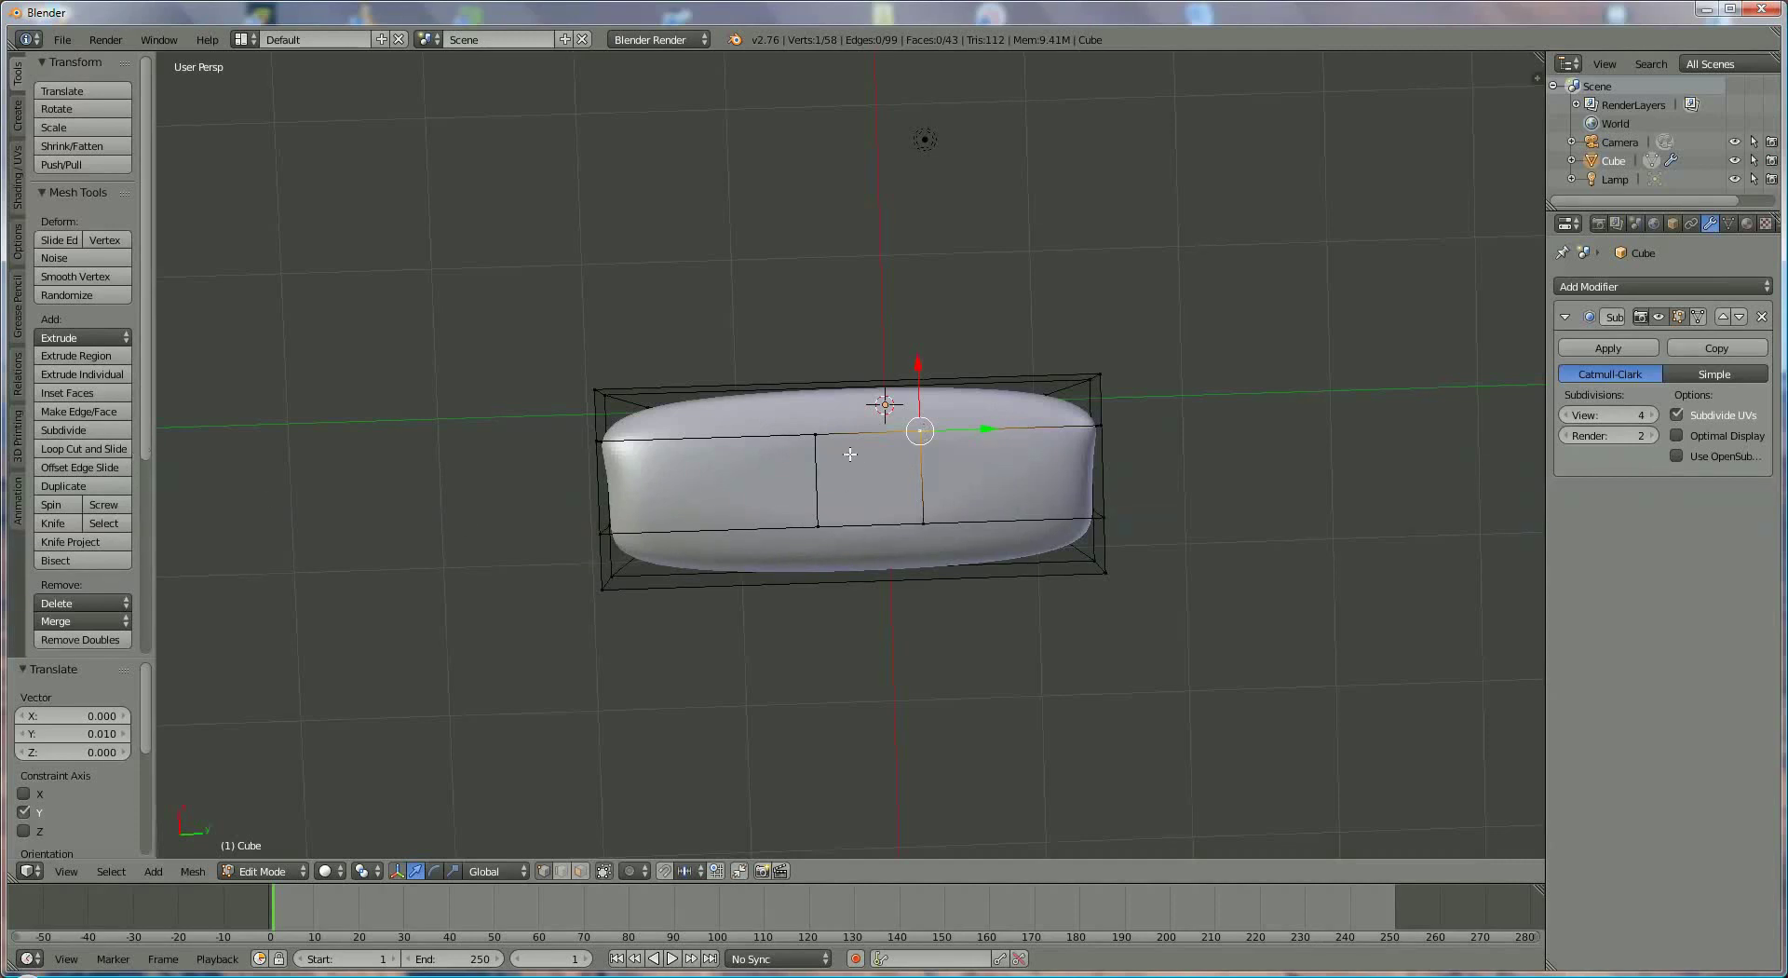
Step: Select the central face of the base between the two cross edges and subdivide it twice with one cut each
click(579, 871)
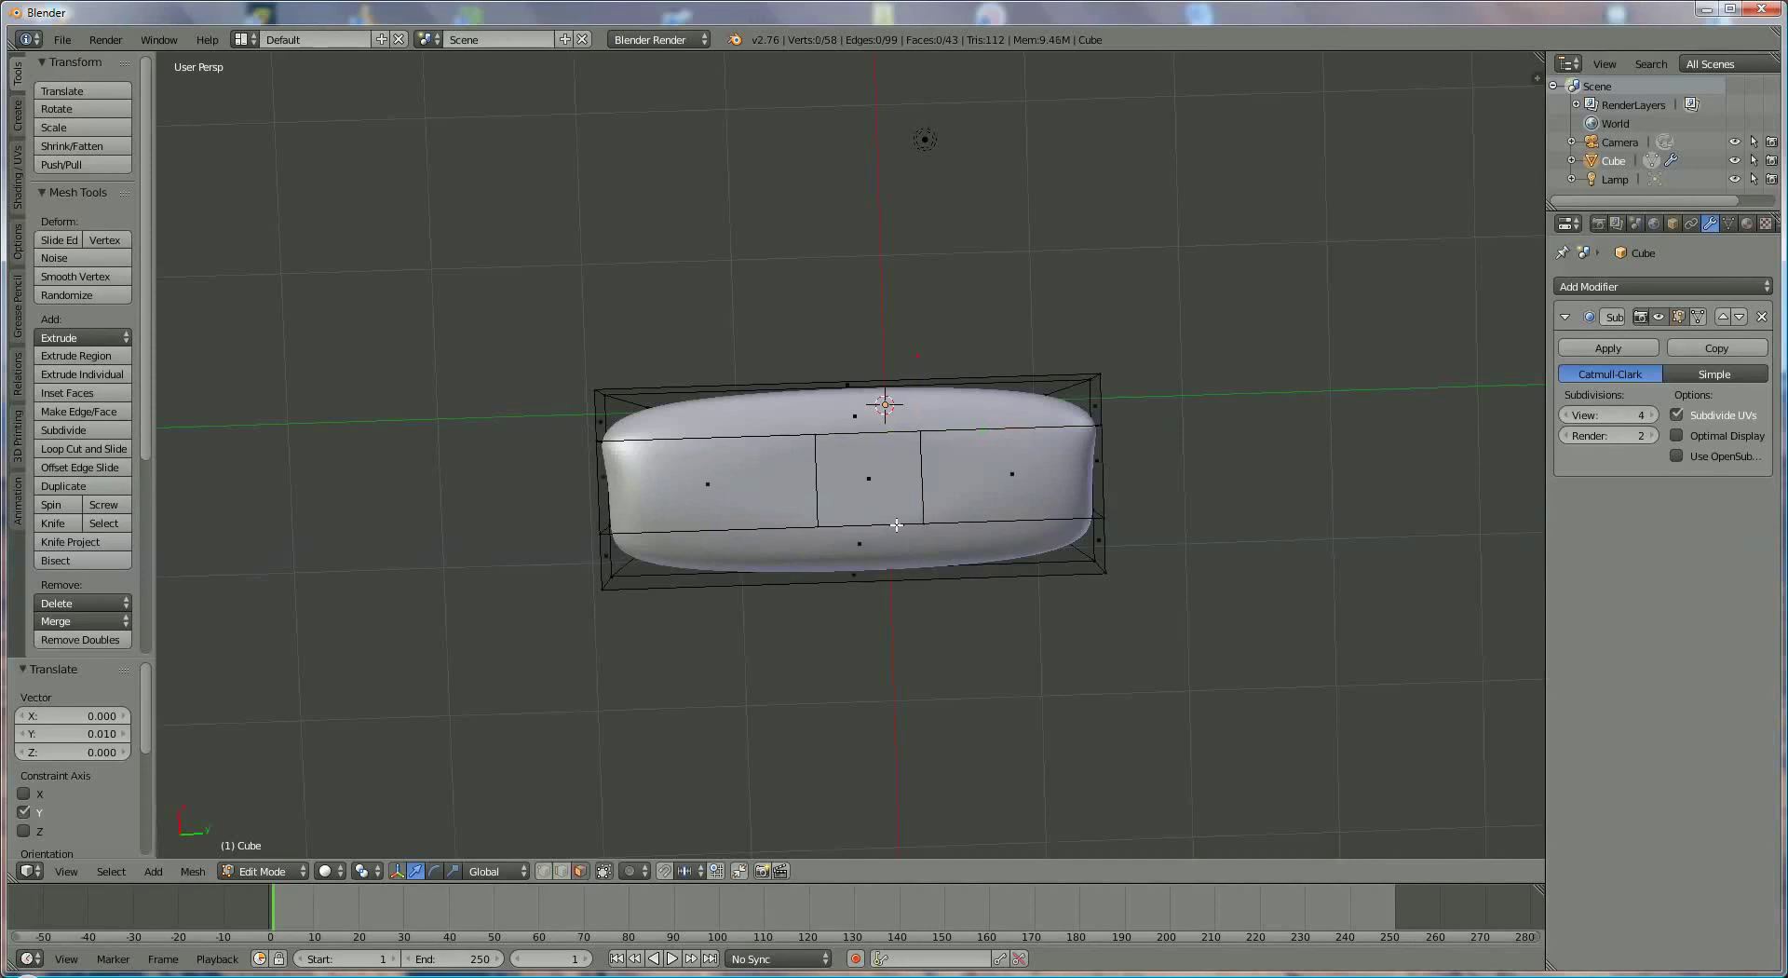
right_click(875, 499)
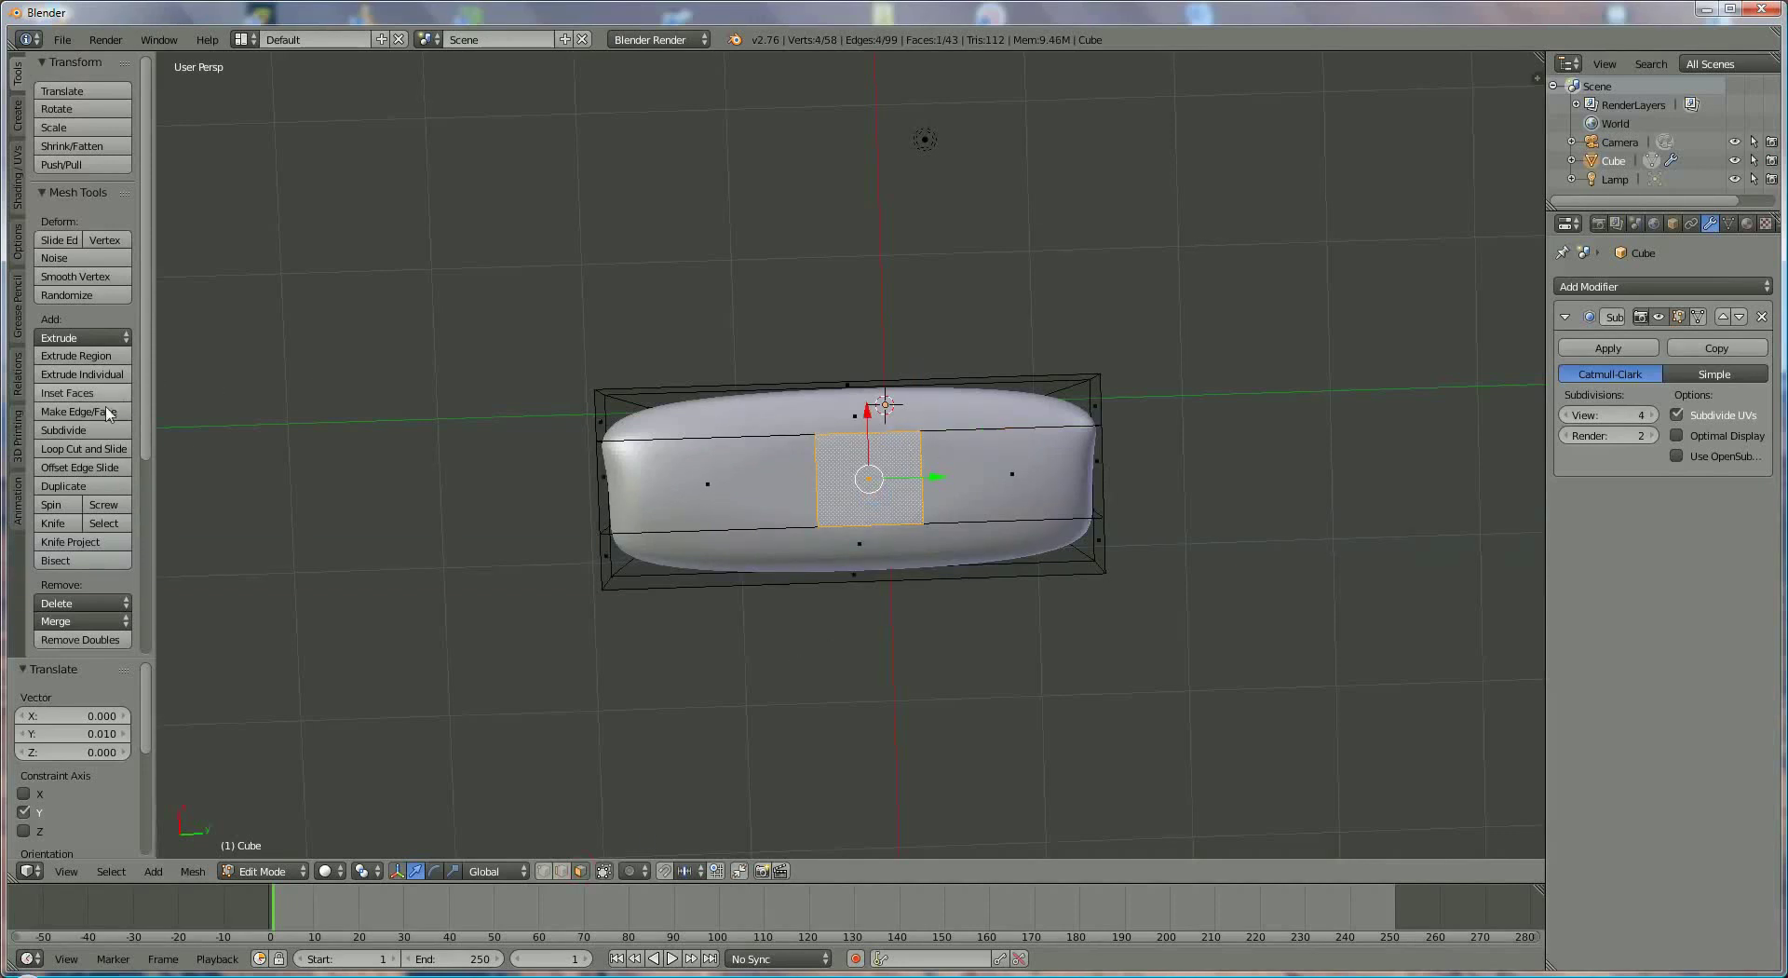
click(84, 430)
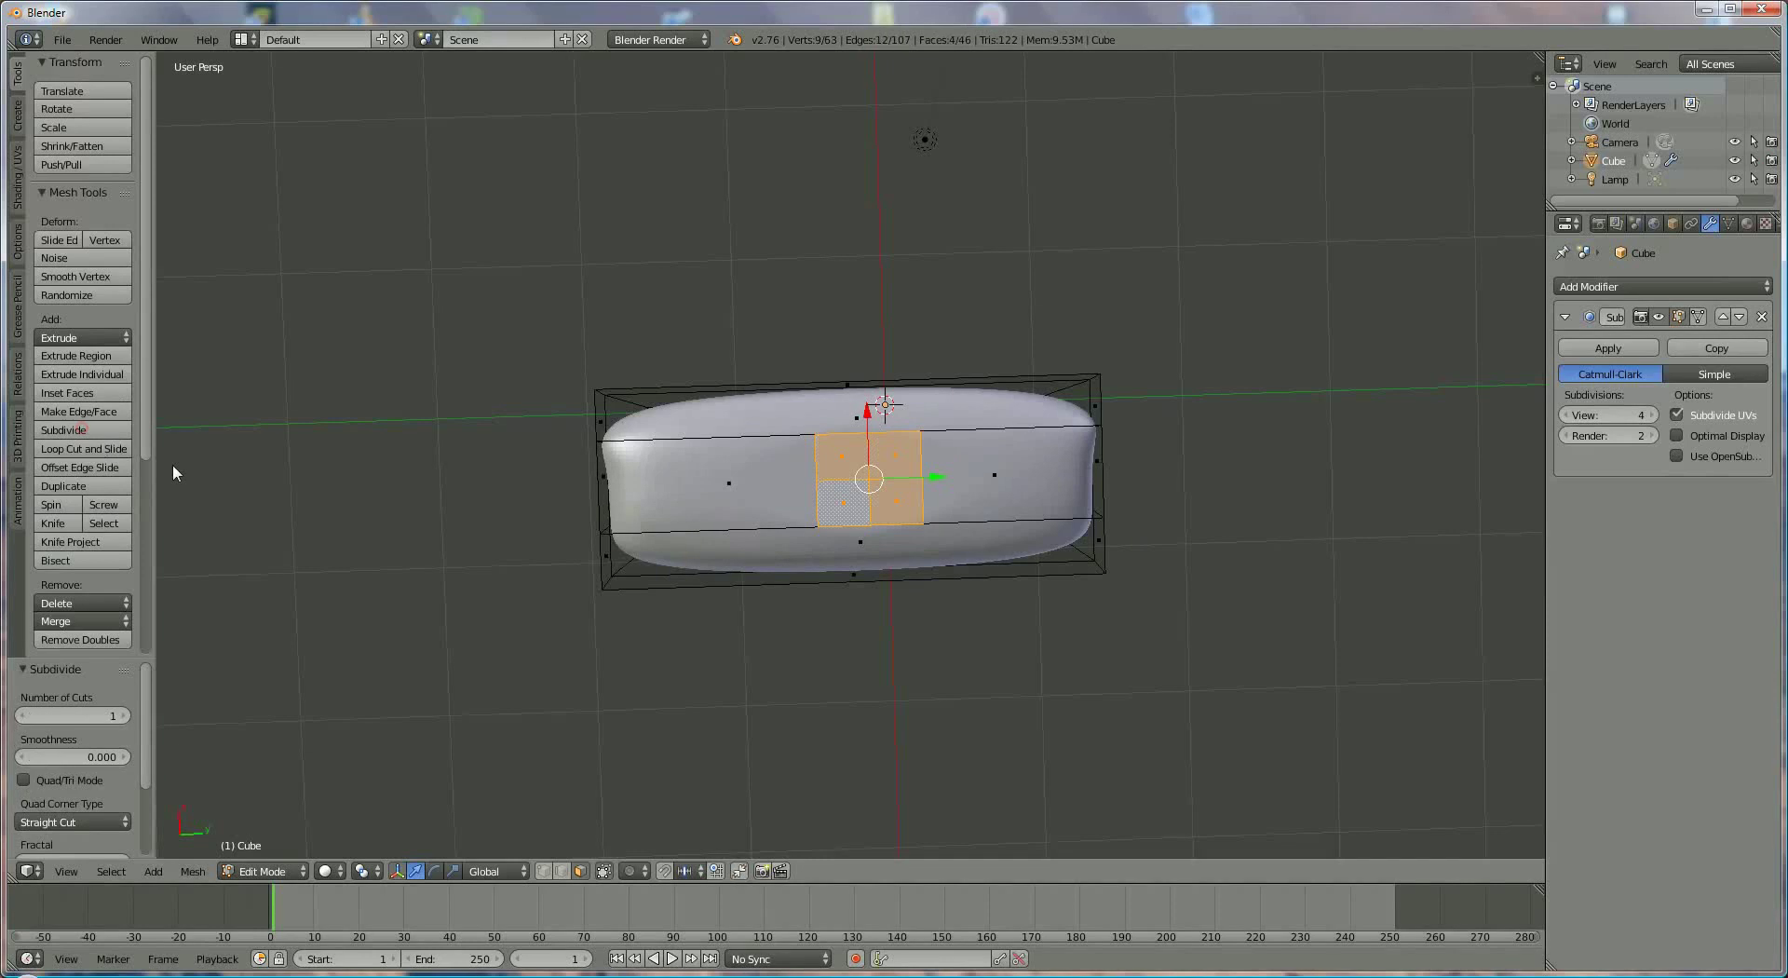
click(84, 431)
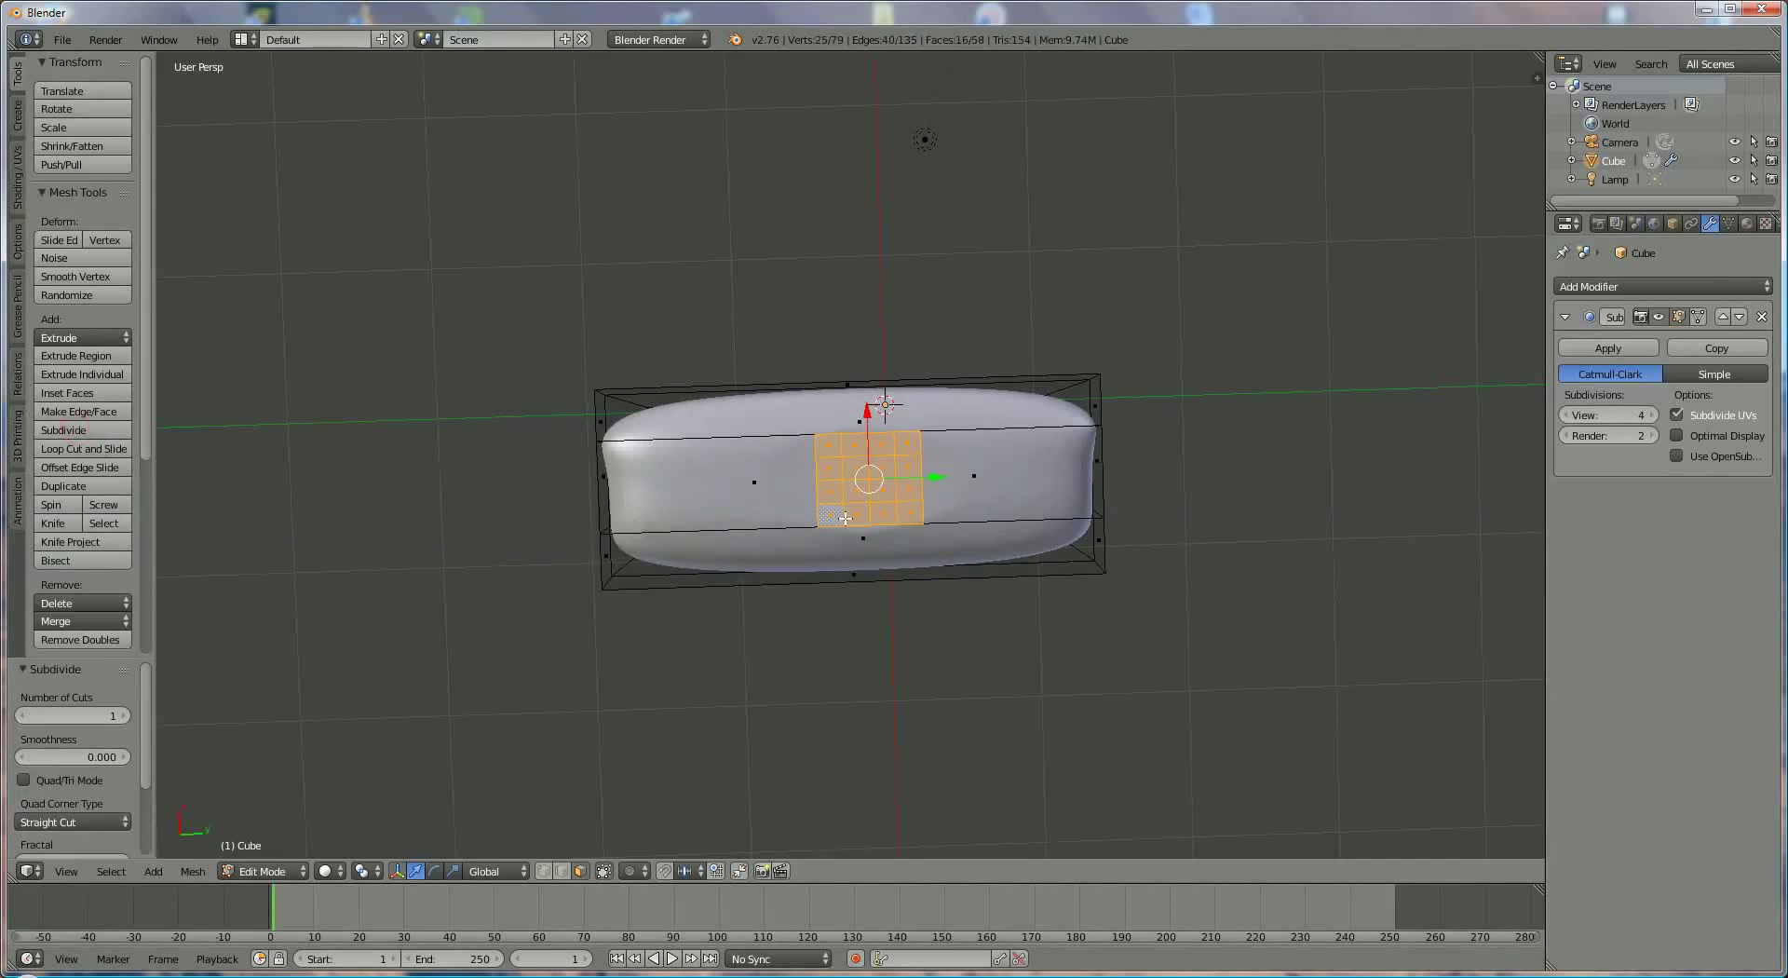
Step: Select the eight small faces forming the two middle rows of the subdivided base patch
scroll(931, 496, up, 4)
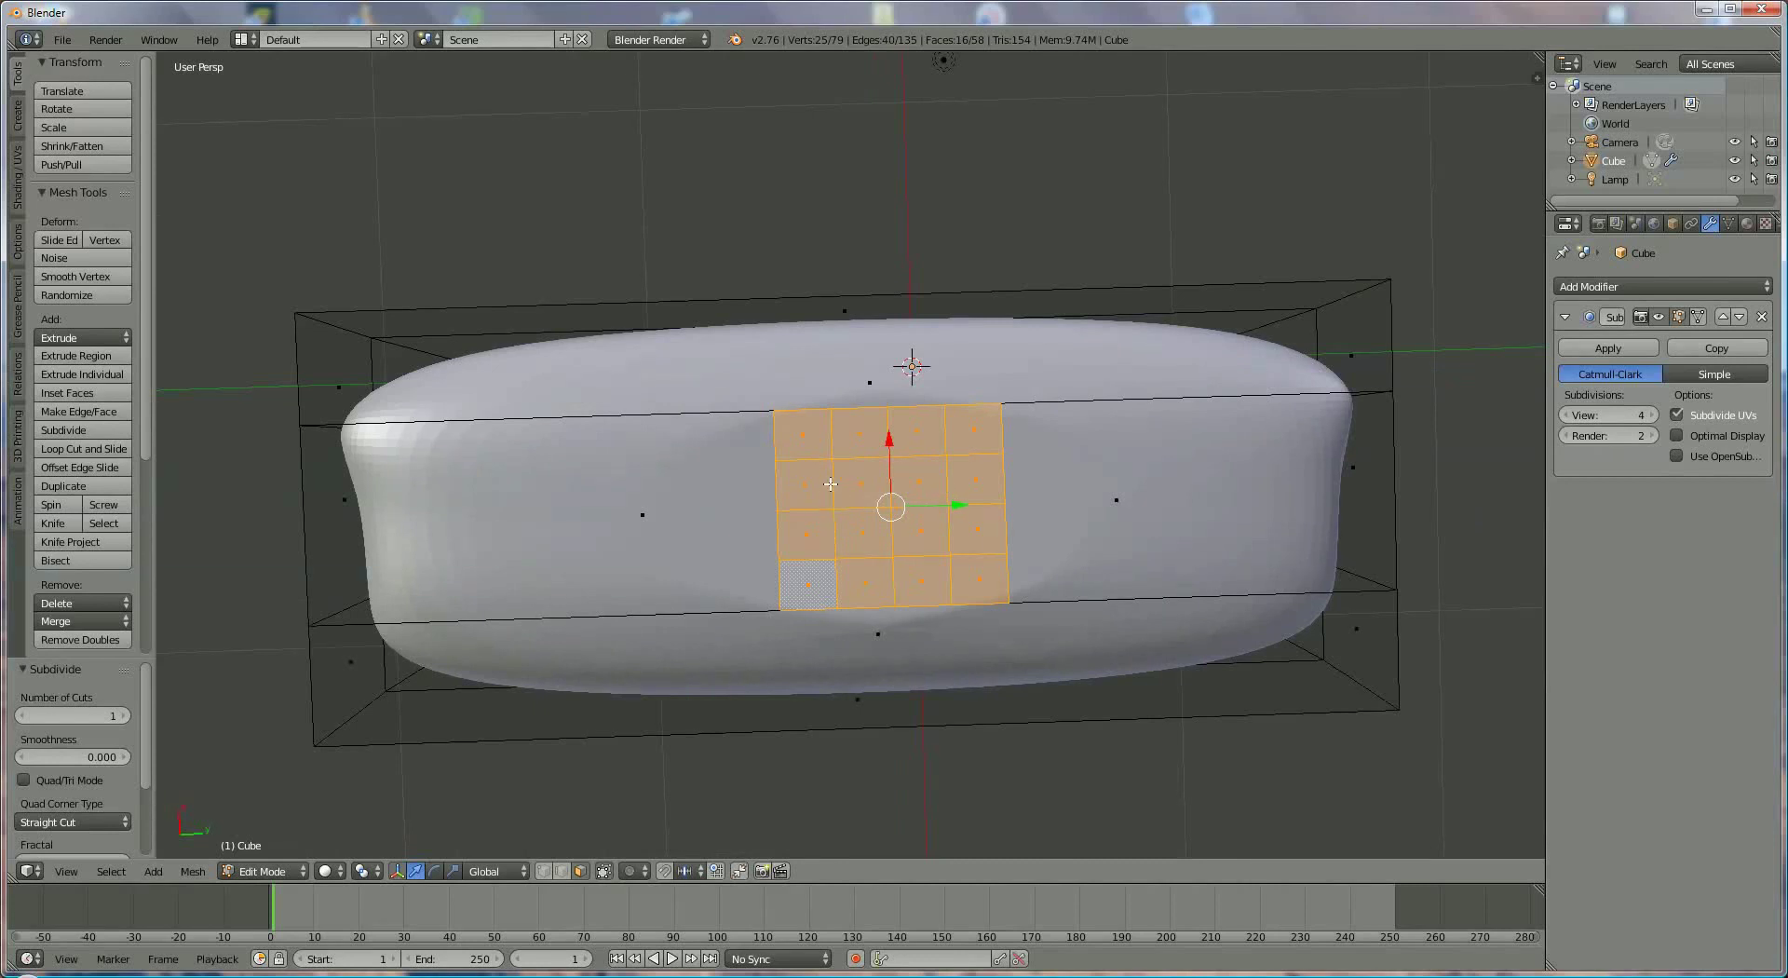
right_click(830, 484)
shift+right_click(823, 528)
shift+right_click(864, 533)
shift+right_click(862, 482)
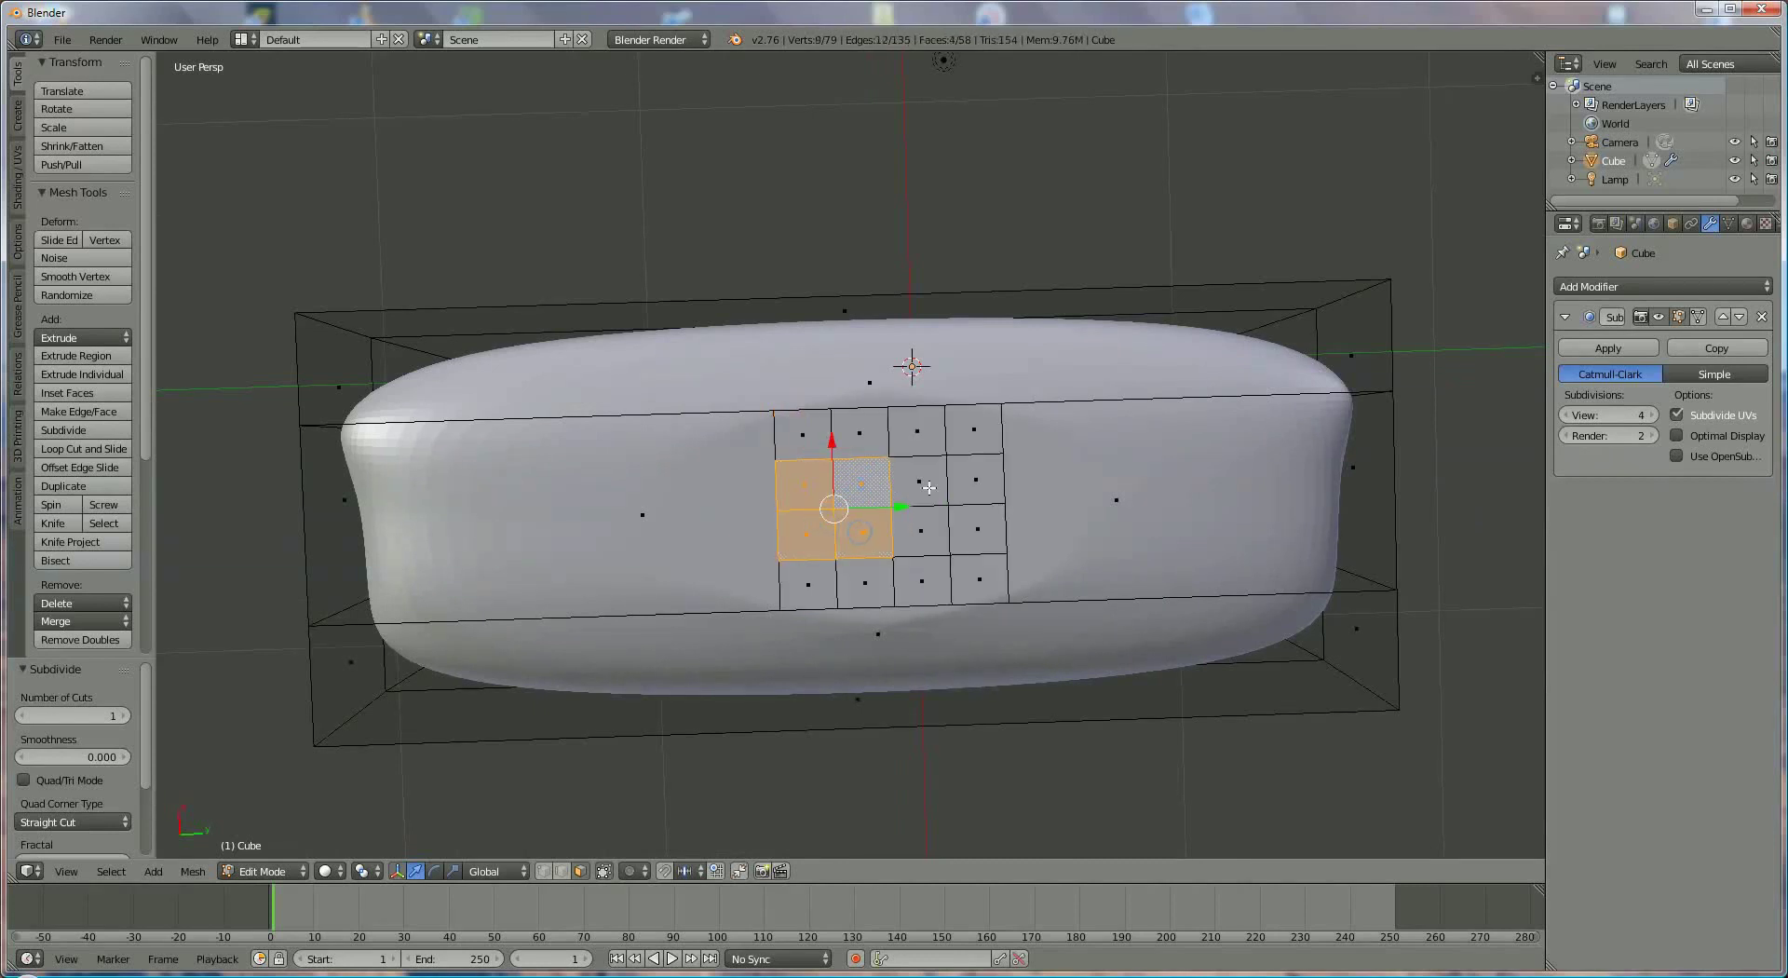
shift+right_click(920, 480)
shift+right_click(920, 531)
shift+right_click(977, 529)
shift+right_click(986, 484)
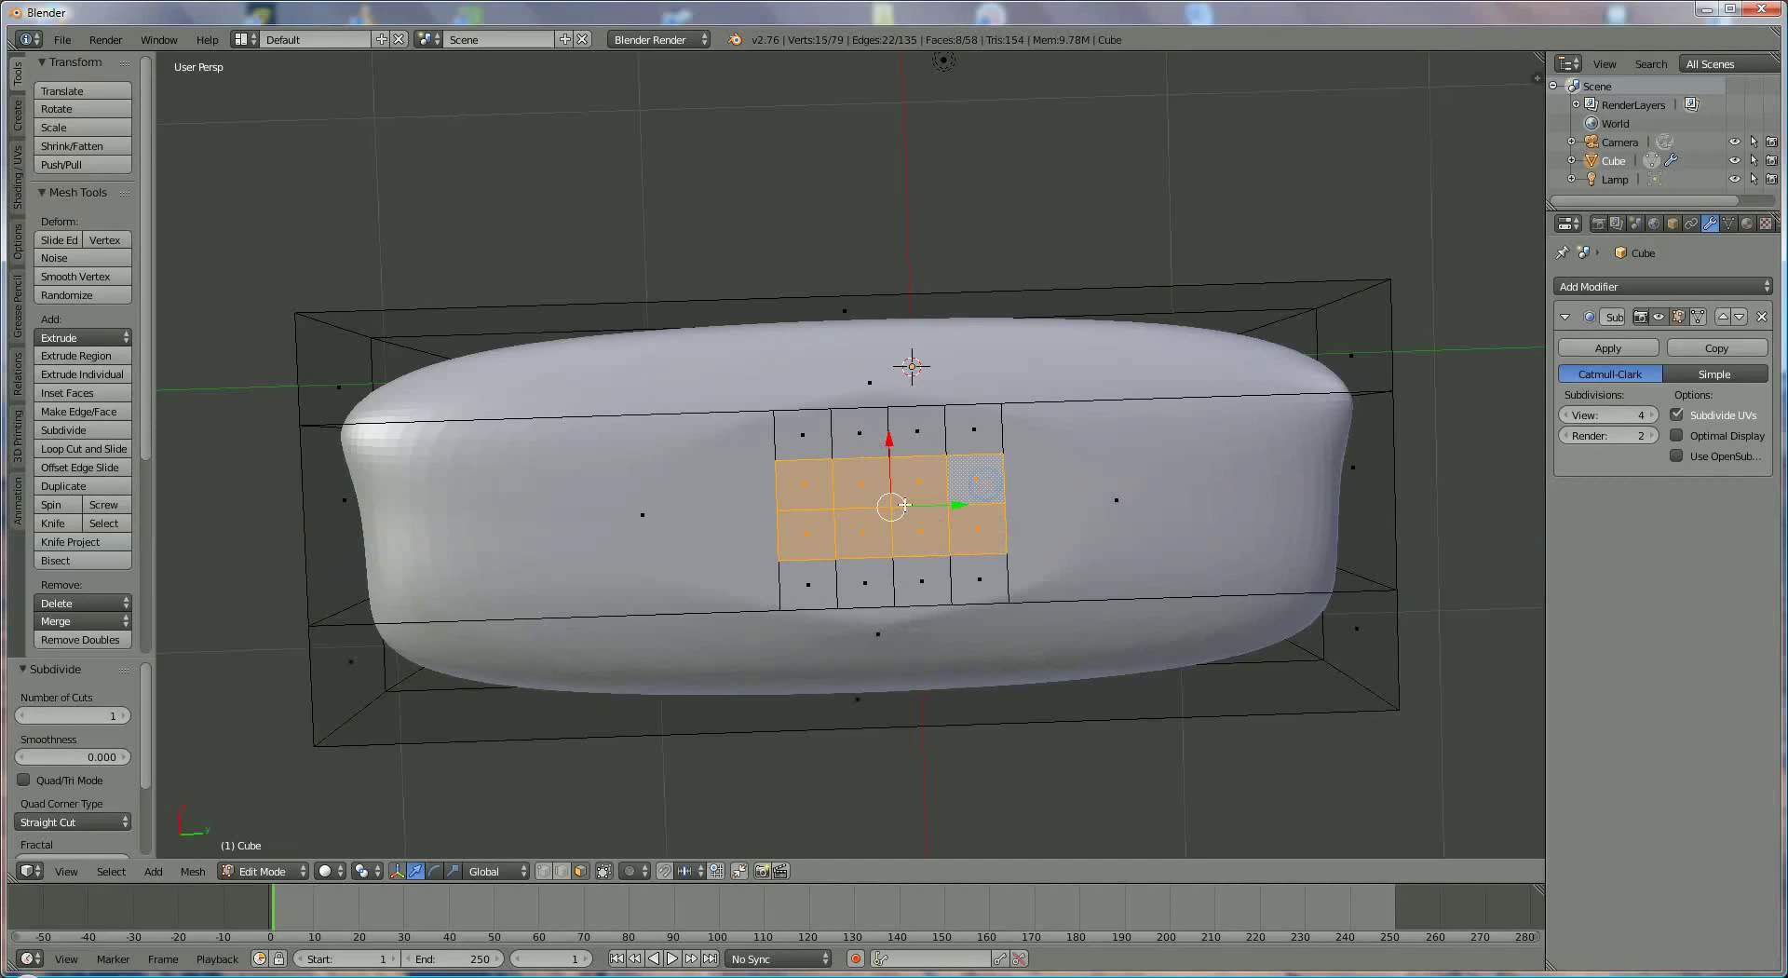
Step: Extrude the selected base faces downward about -0.279 along the global Z axis
middle_drag(985, 485, 857, 490)
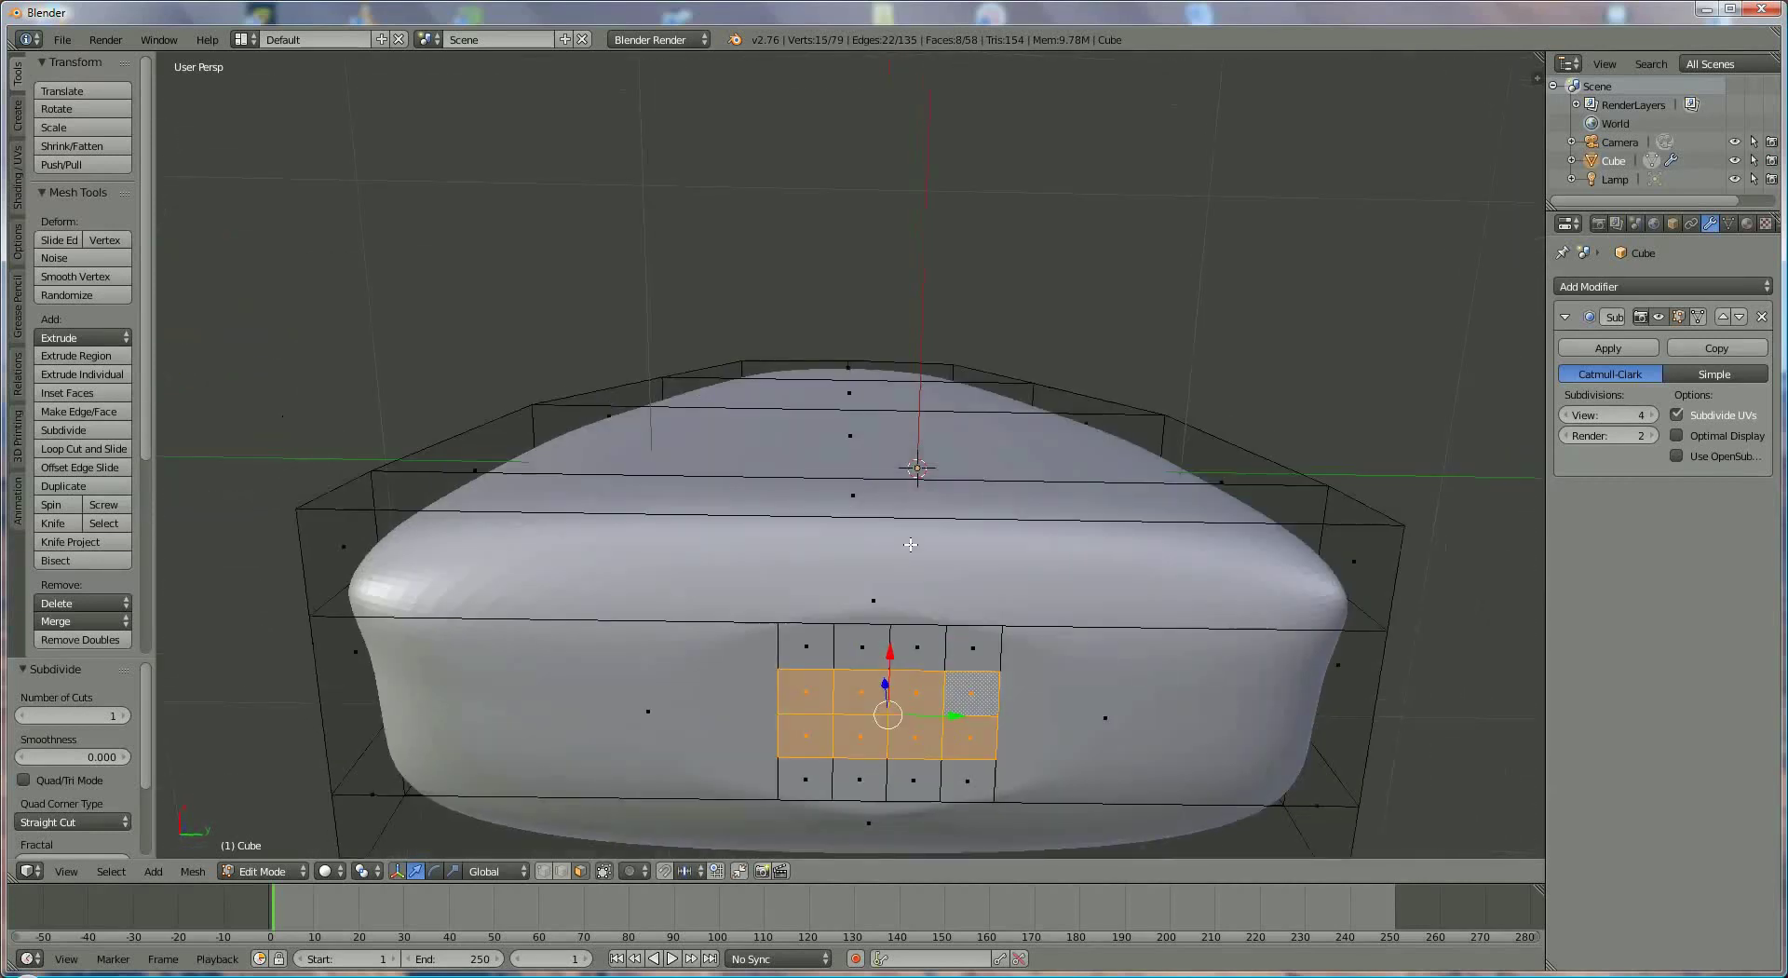
scroll(857, 521, down, 4)
middle_drag(857, 550, 917, 562)
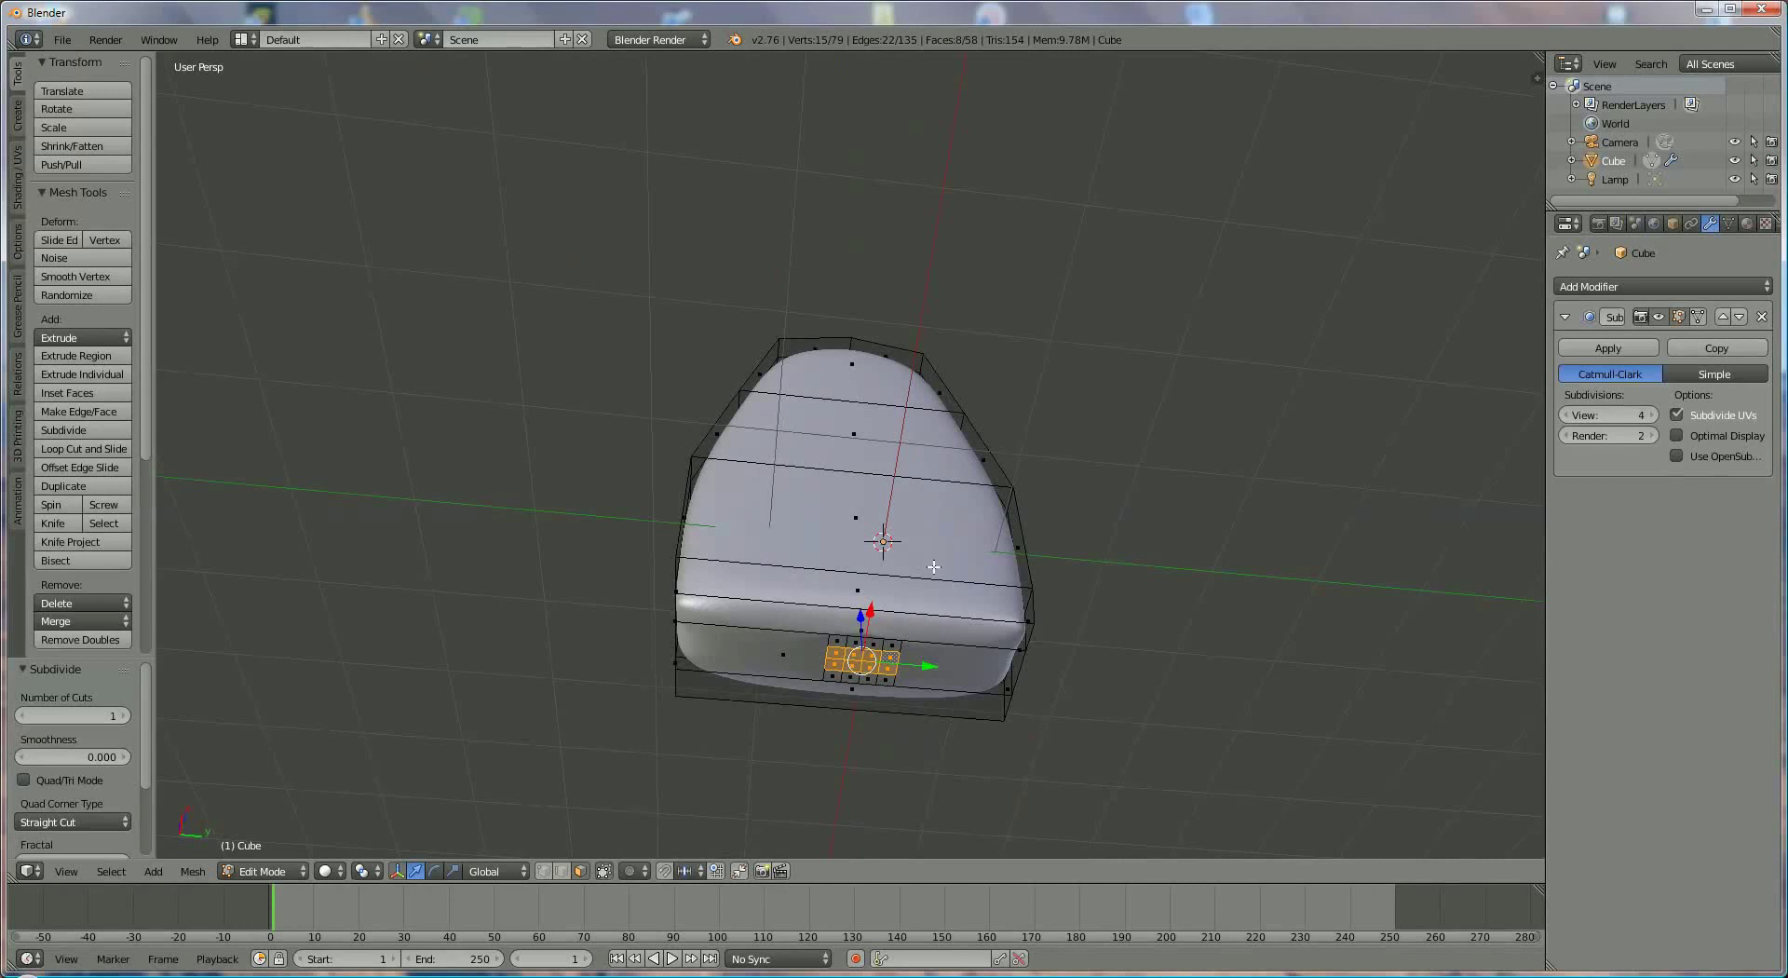
key(e)
key(z)
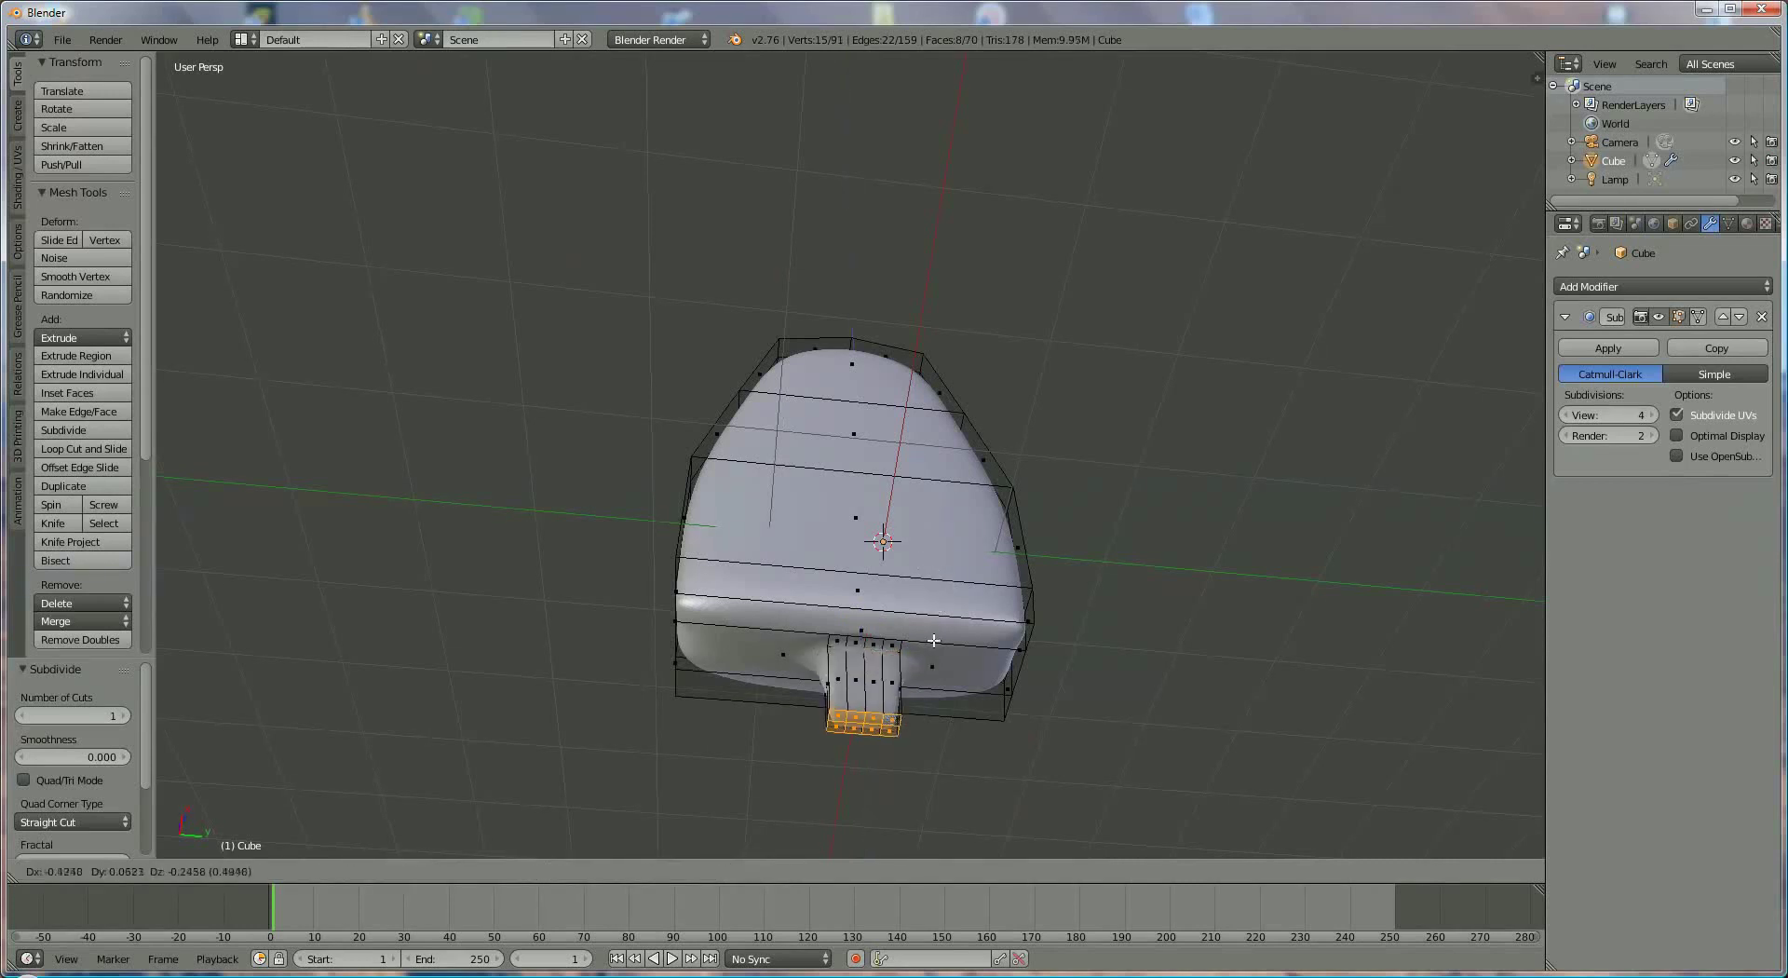
key(z)
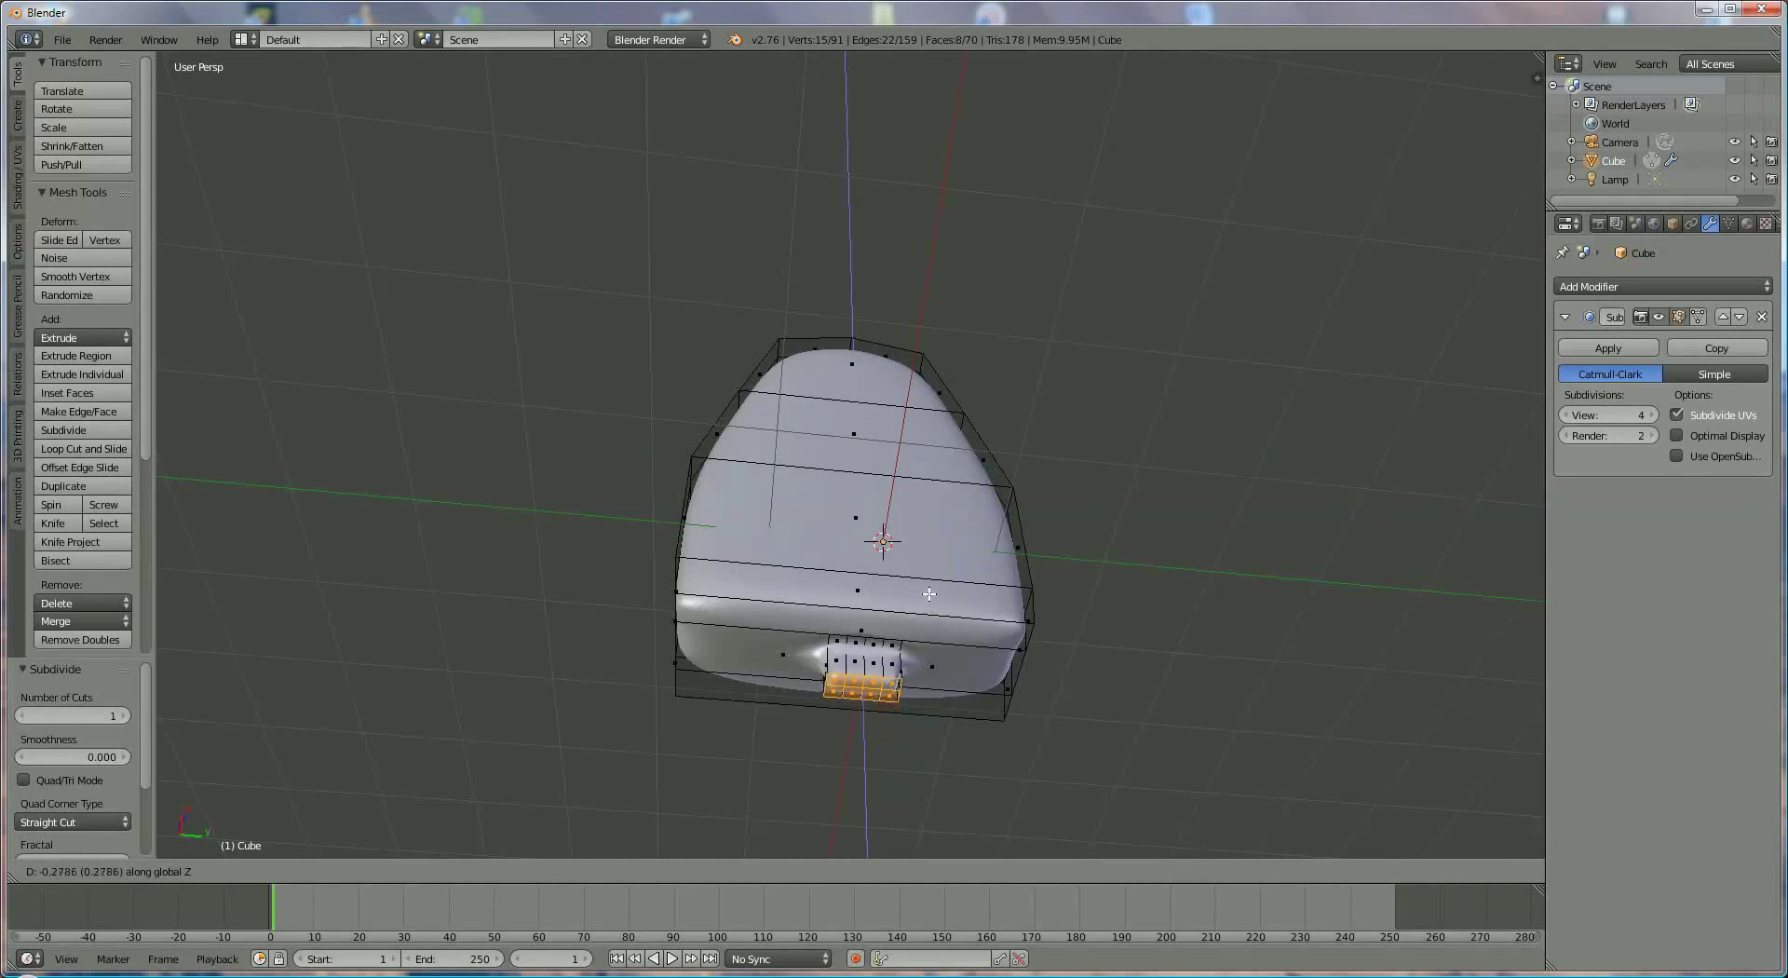
click(930, 594)
Step: Extrude the same faces again by about -3.317 along Z to form a long stick below the body
scroll(1058, 661, down, 3)
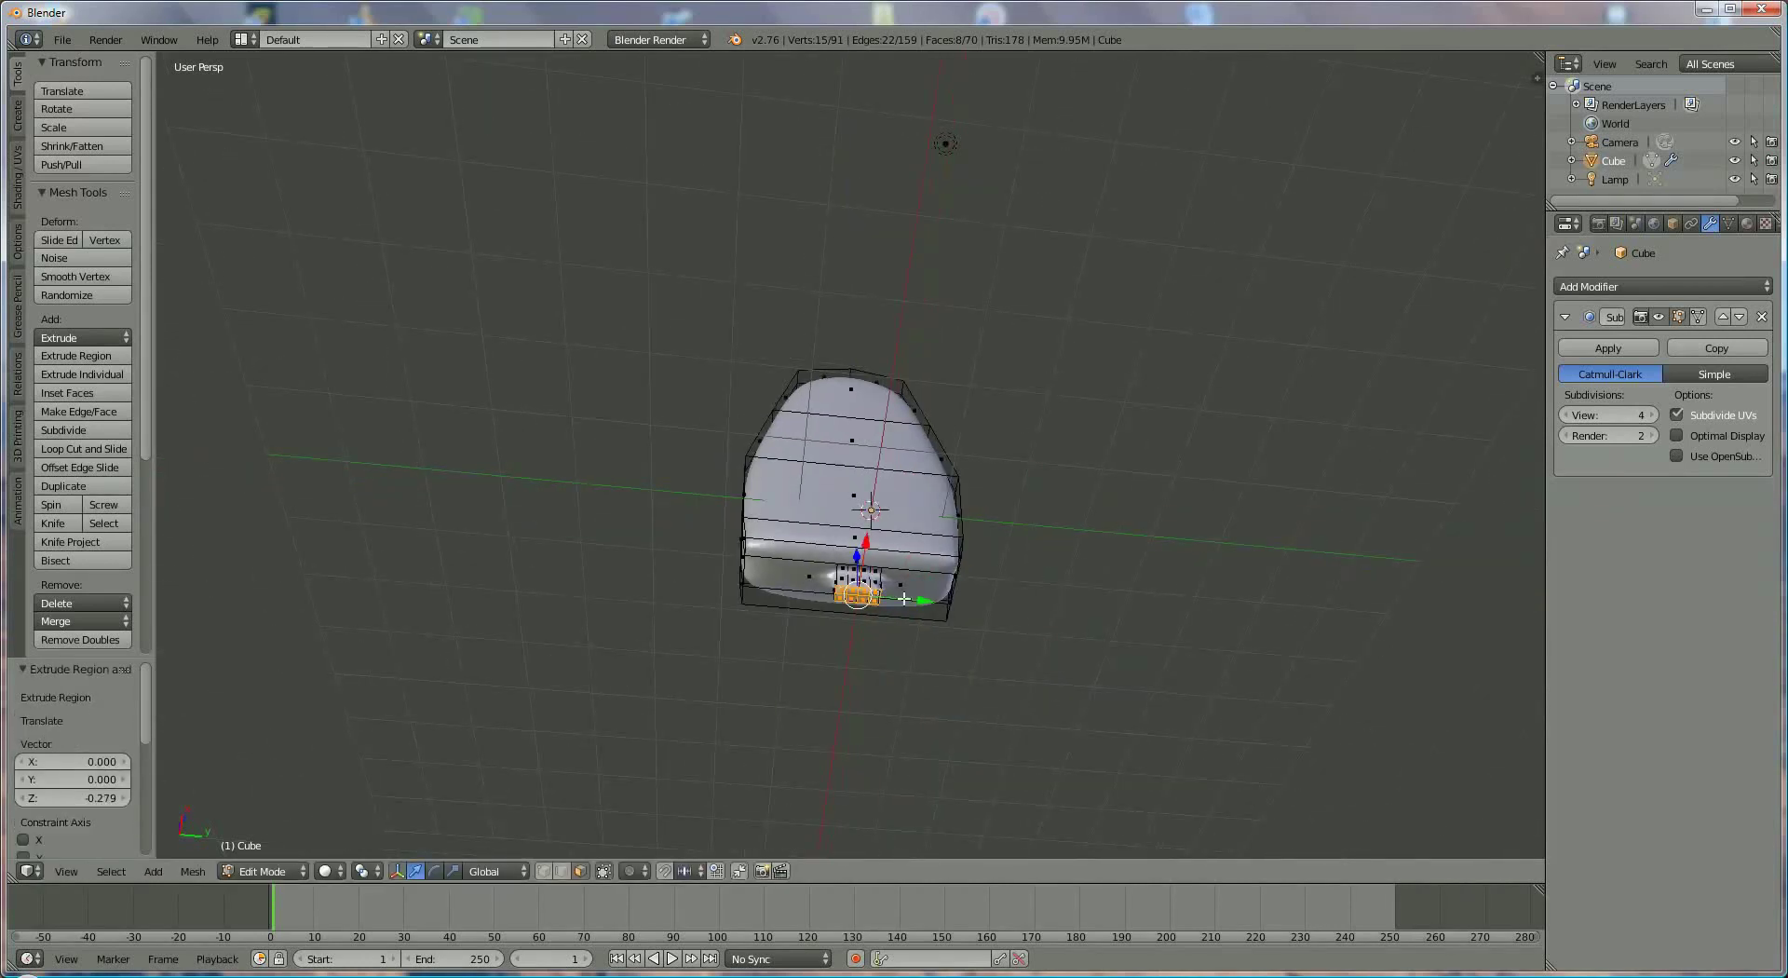
key(e)
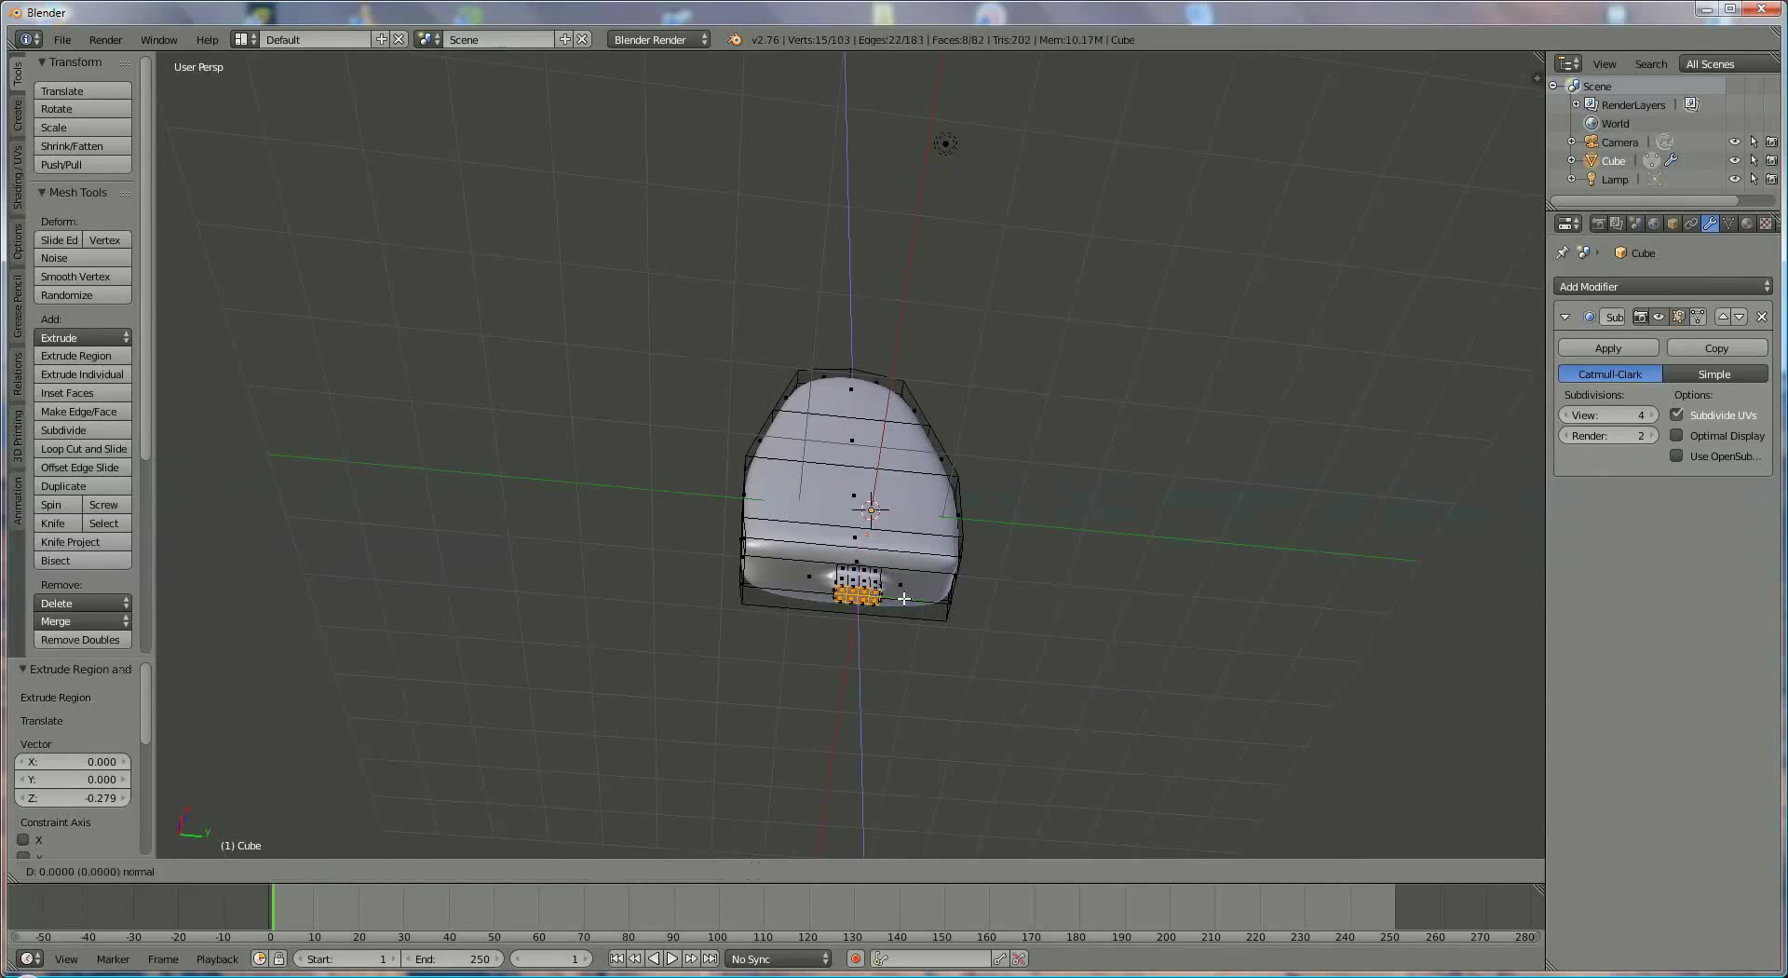
key(z)
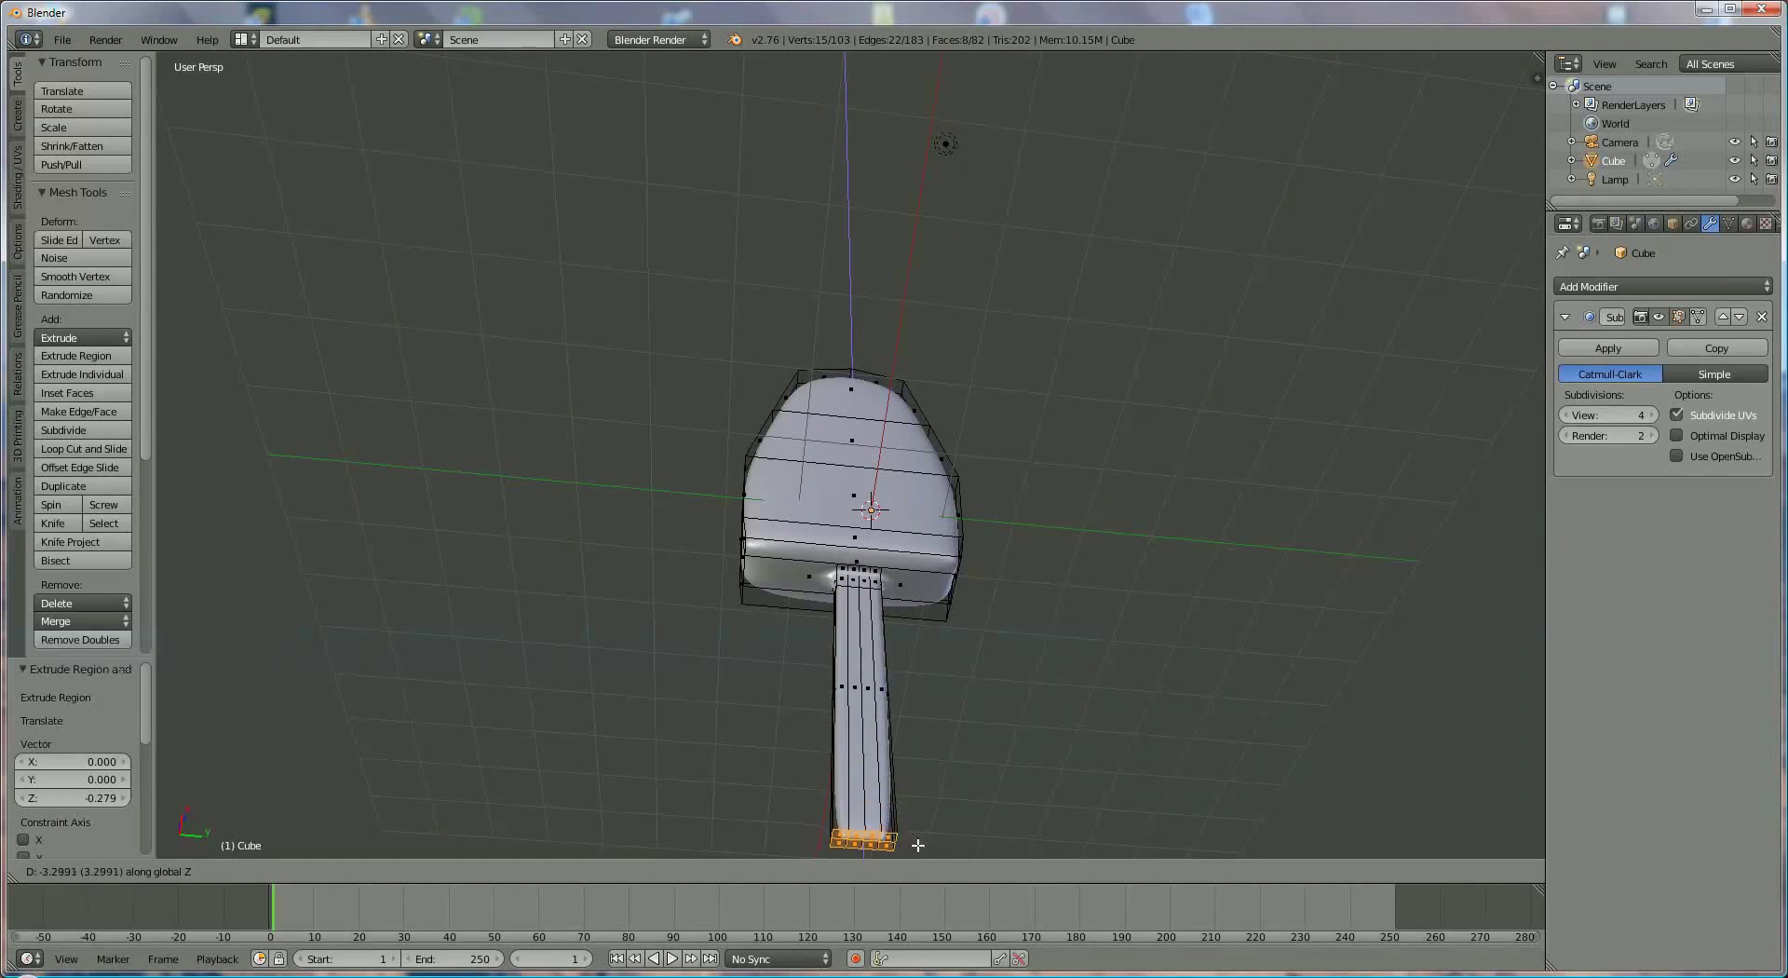
click(919, 846)
middle_drag(975, 735, 931, 752)
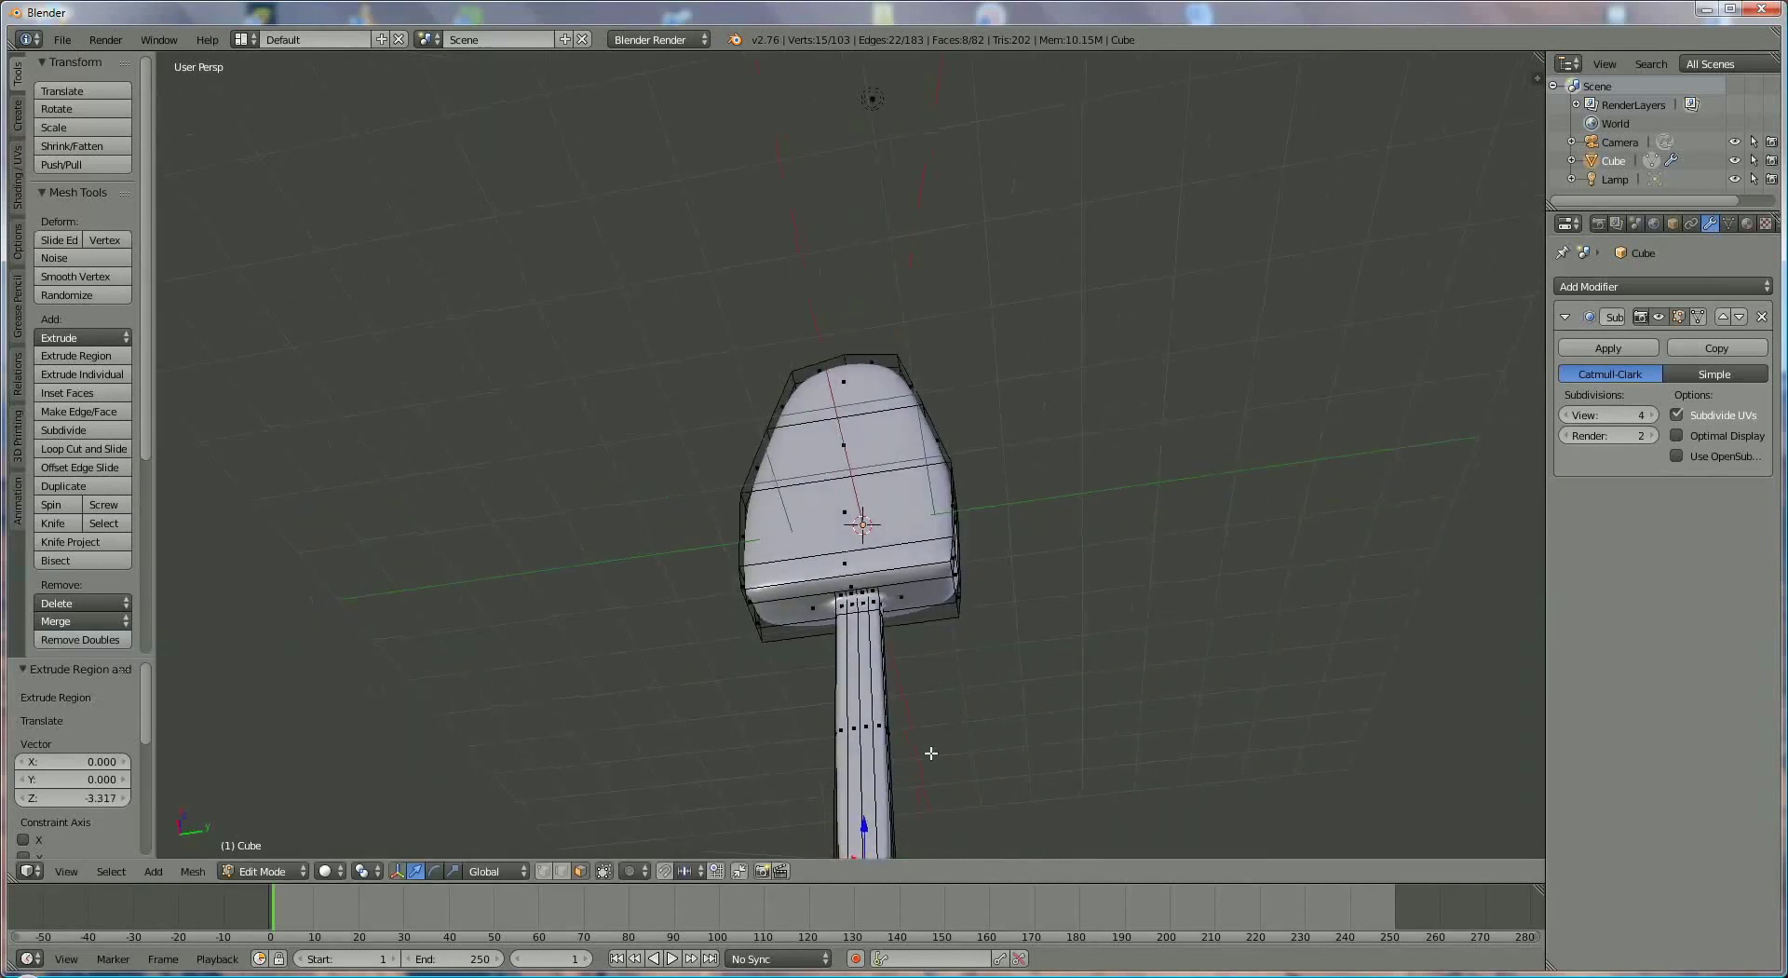
scroll(911, 763, down, 1)
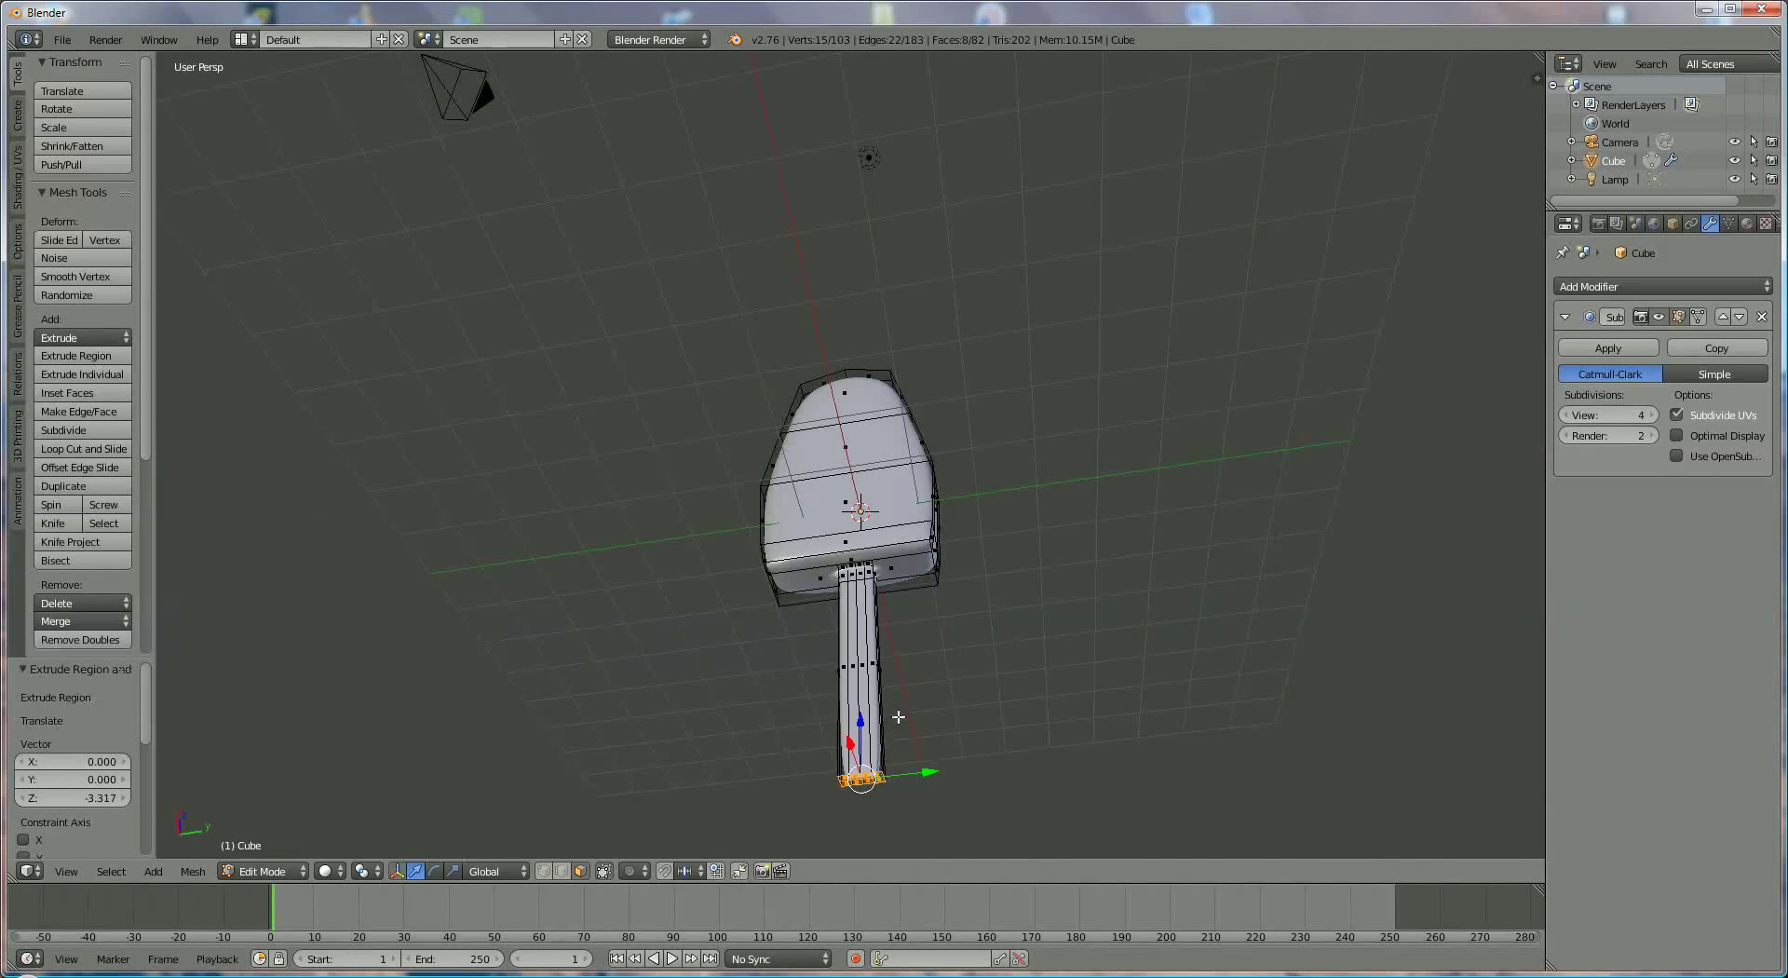
Step: Add a short end section to the stick by extruding its bottom faces about -0.411 along Z
key(e)
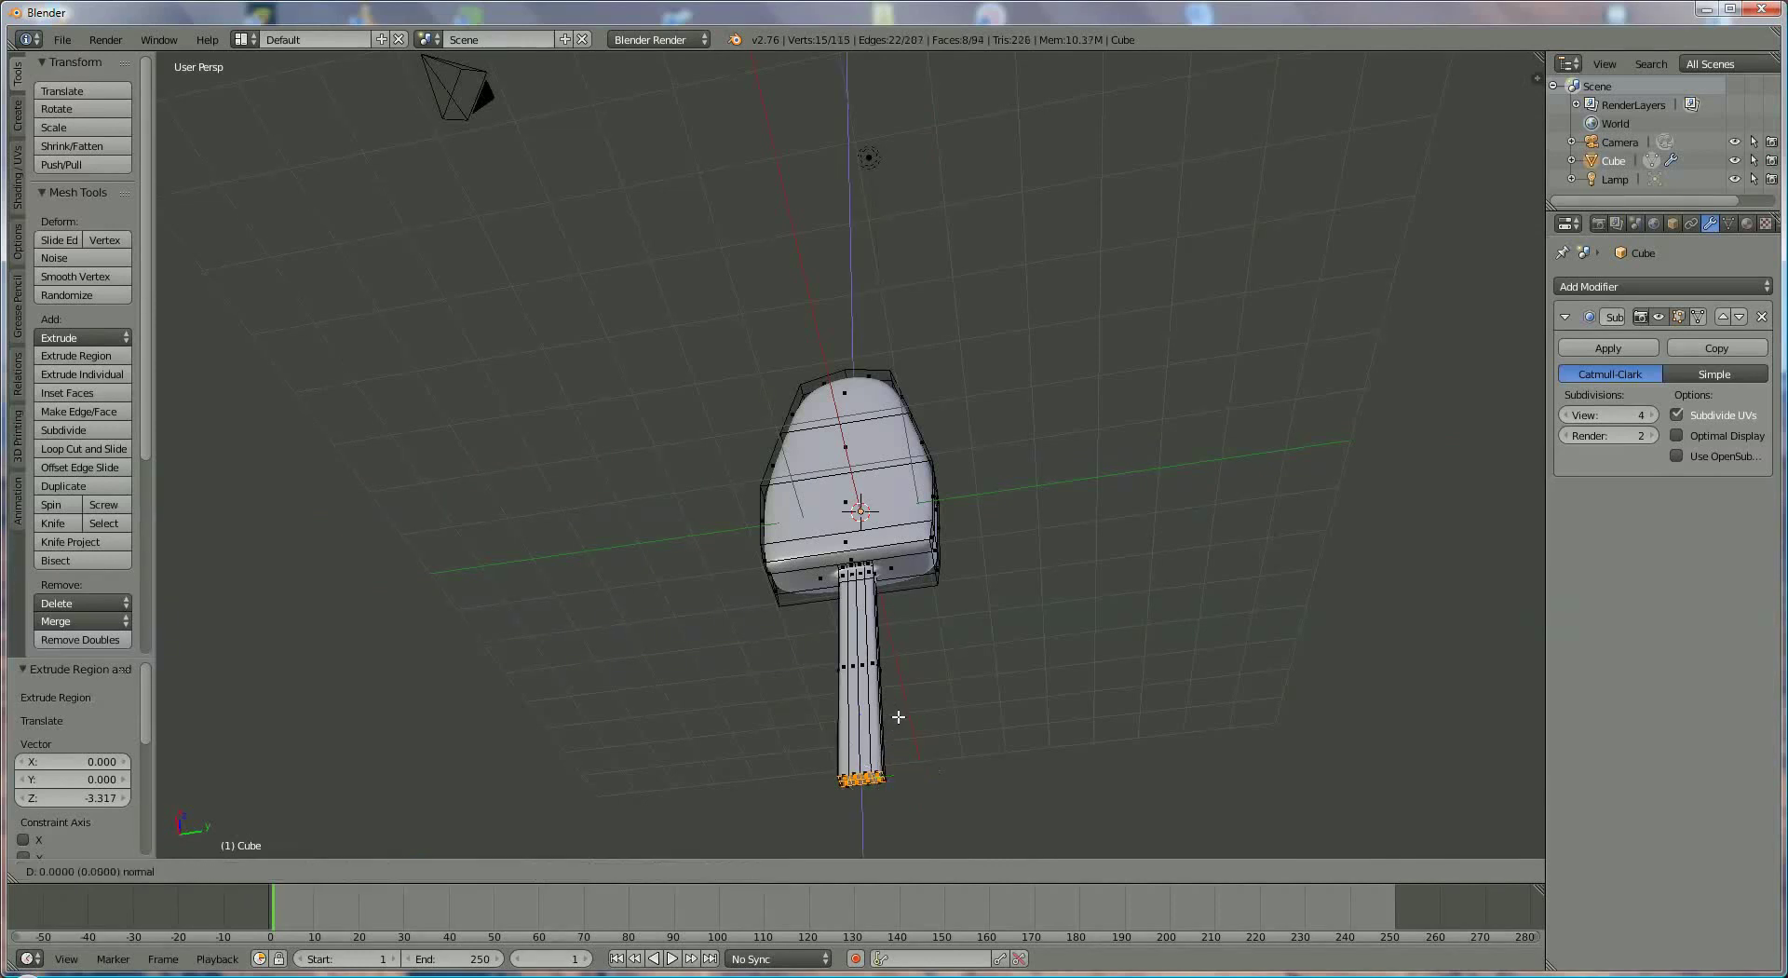
key(z)
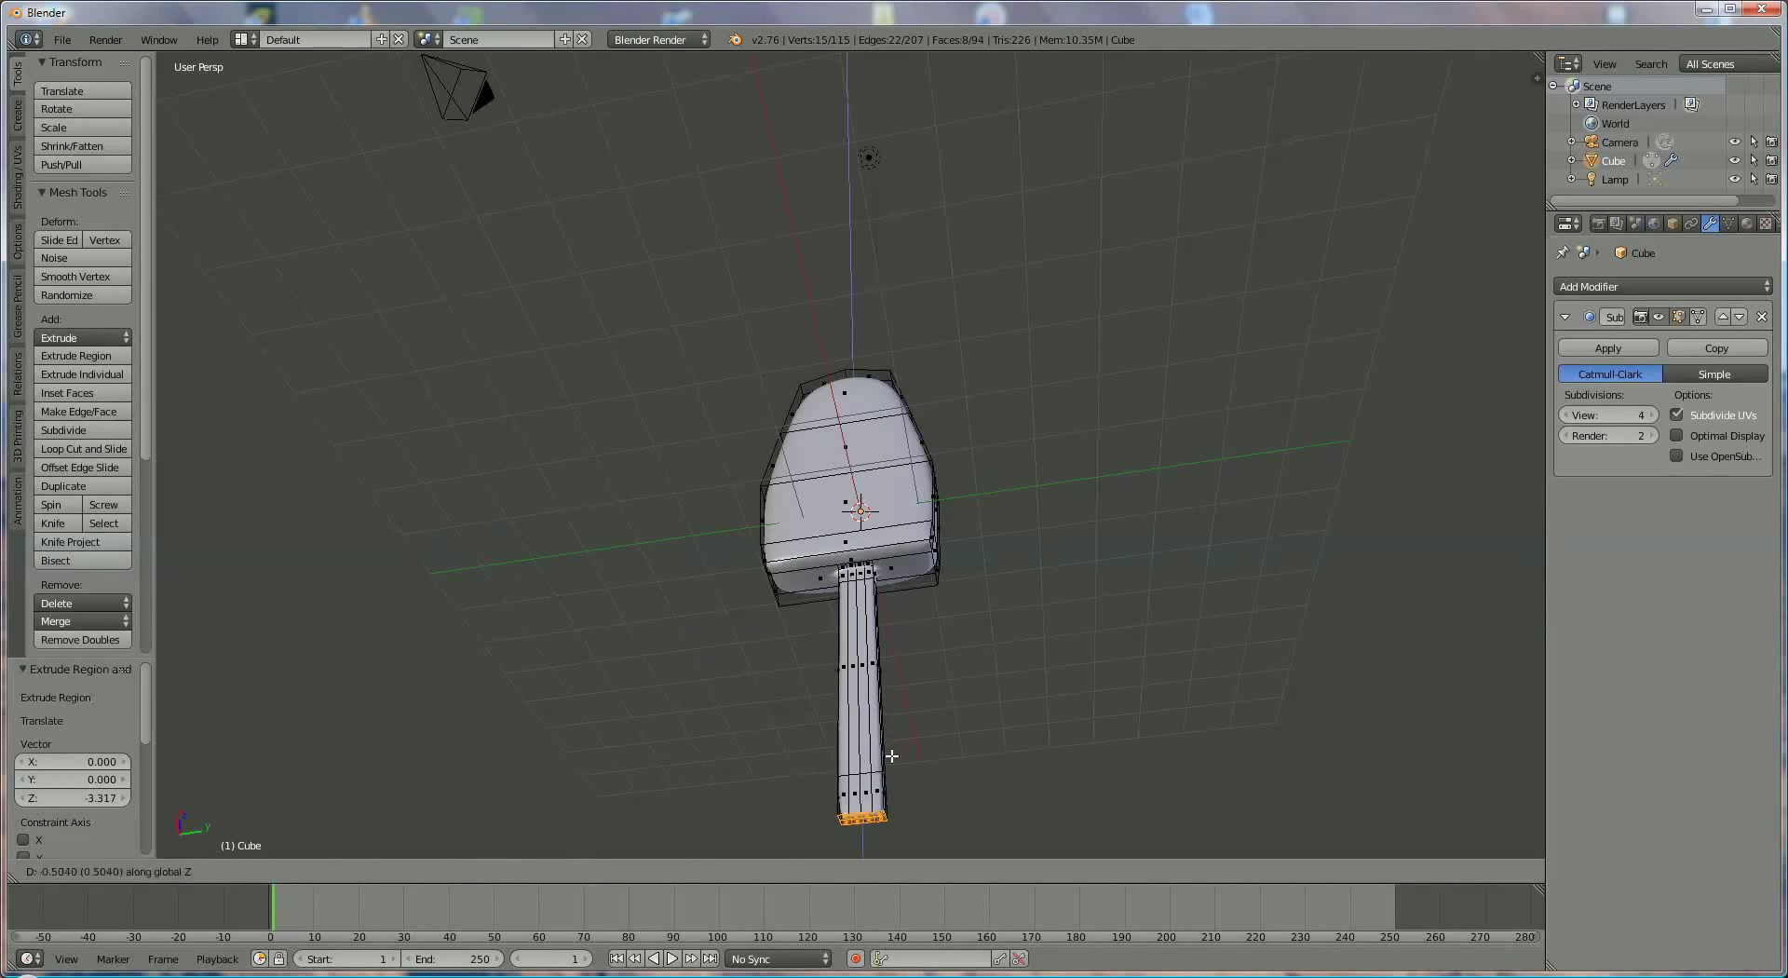
click(891, 748)
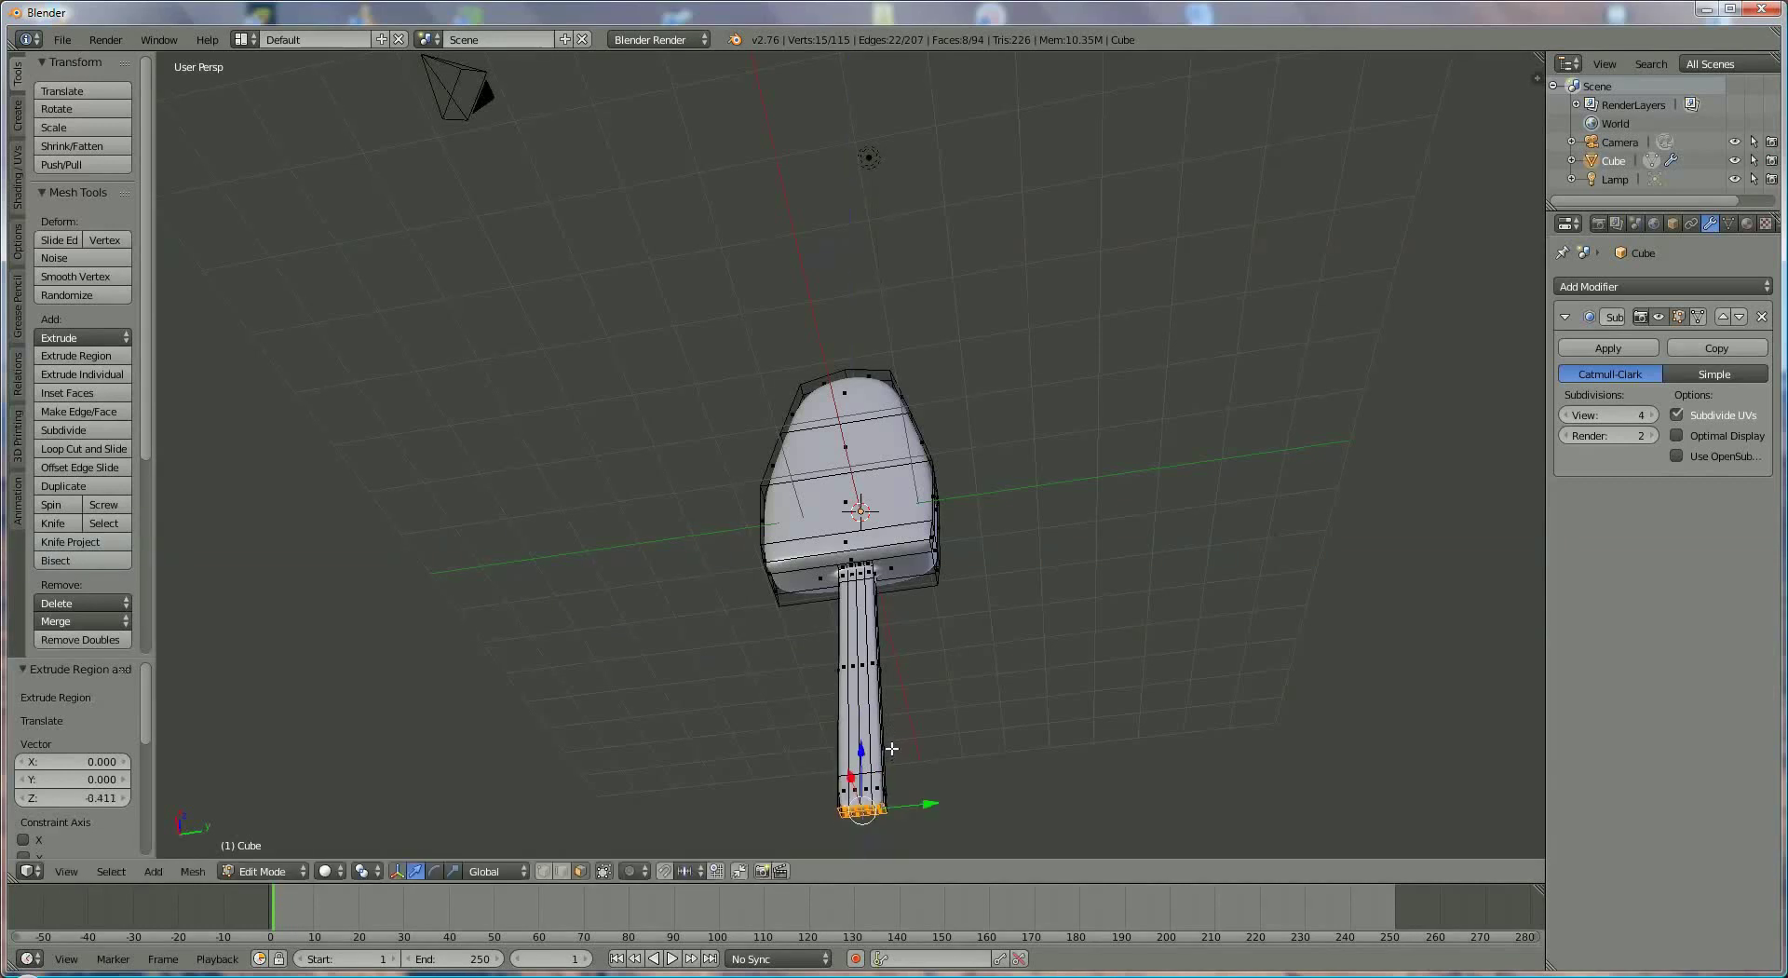
Step: Select the vertical edge loop on the body's +X side and move it about -0.048 along X toward the centre
middle_drag(1047, 683, 1082, 696)
scroll(946, 639, up, 5)
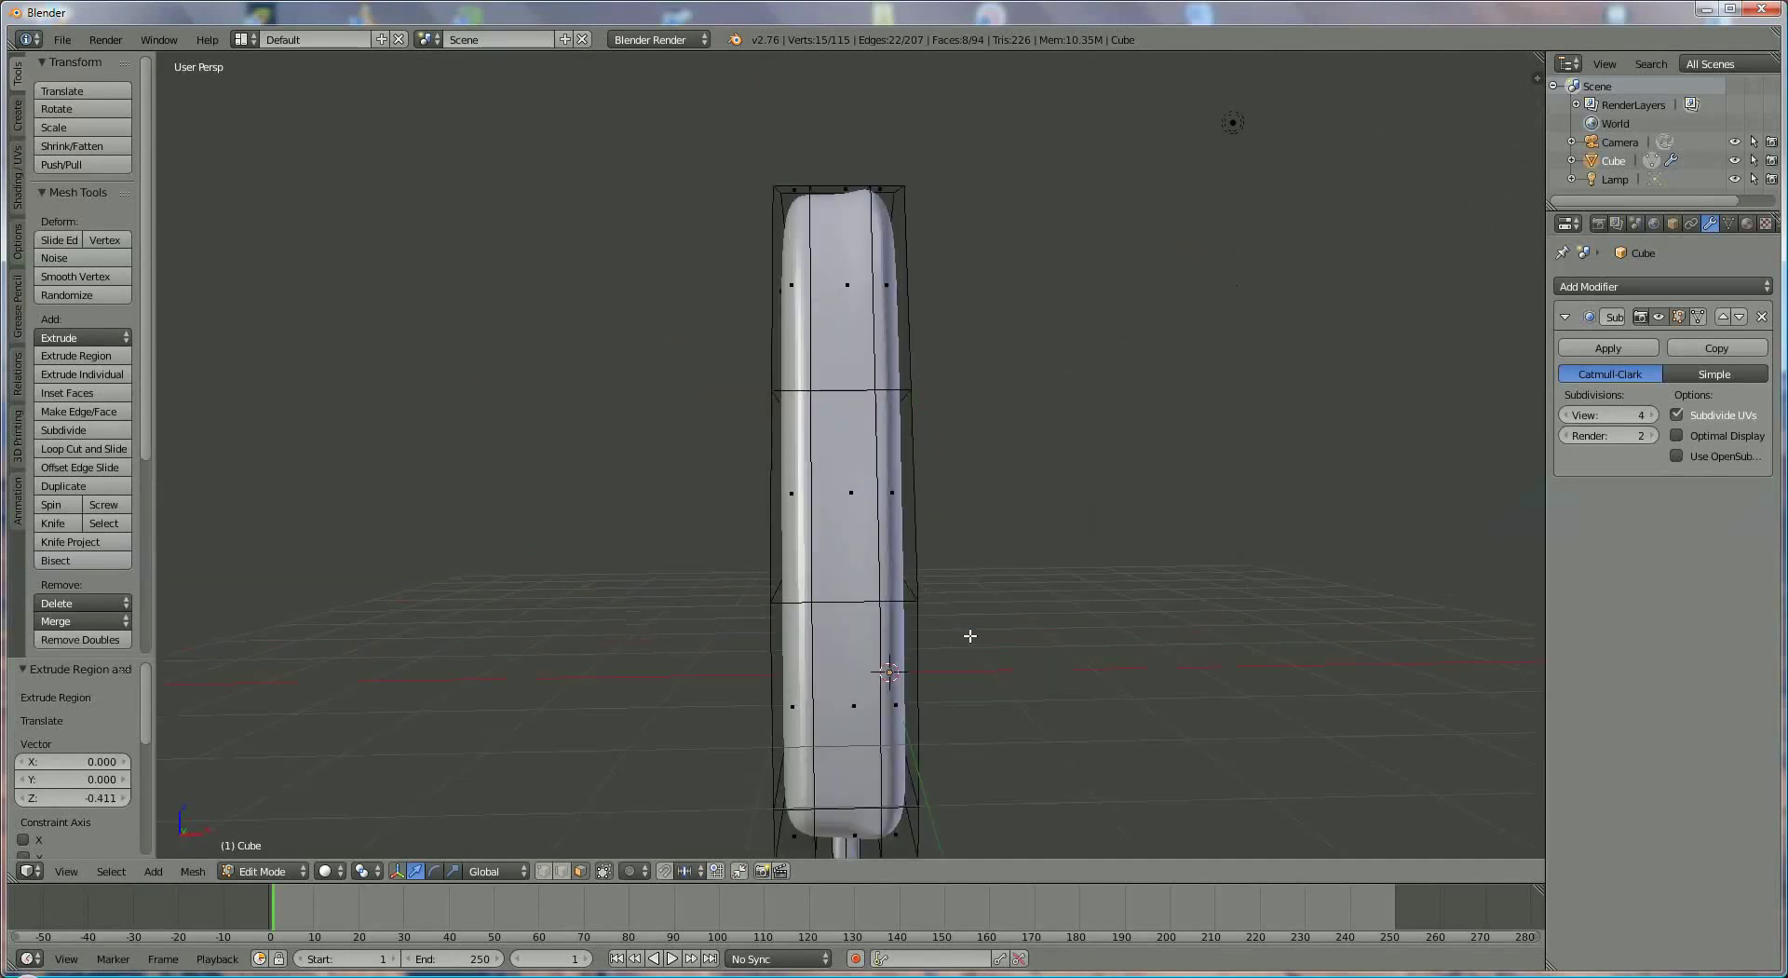
mouse_move(878, 407)
middle_down()
mouse_move(895, 576)
mouse_move(902, 435)
mouse_move(886, 403)
middle_up()
middle_drag(879, 573, 894, 426)
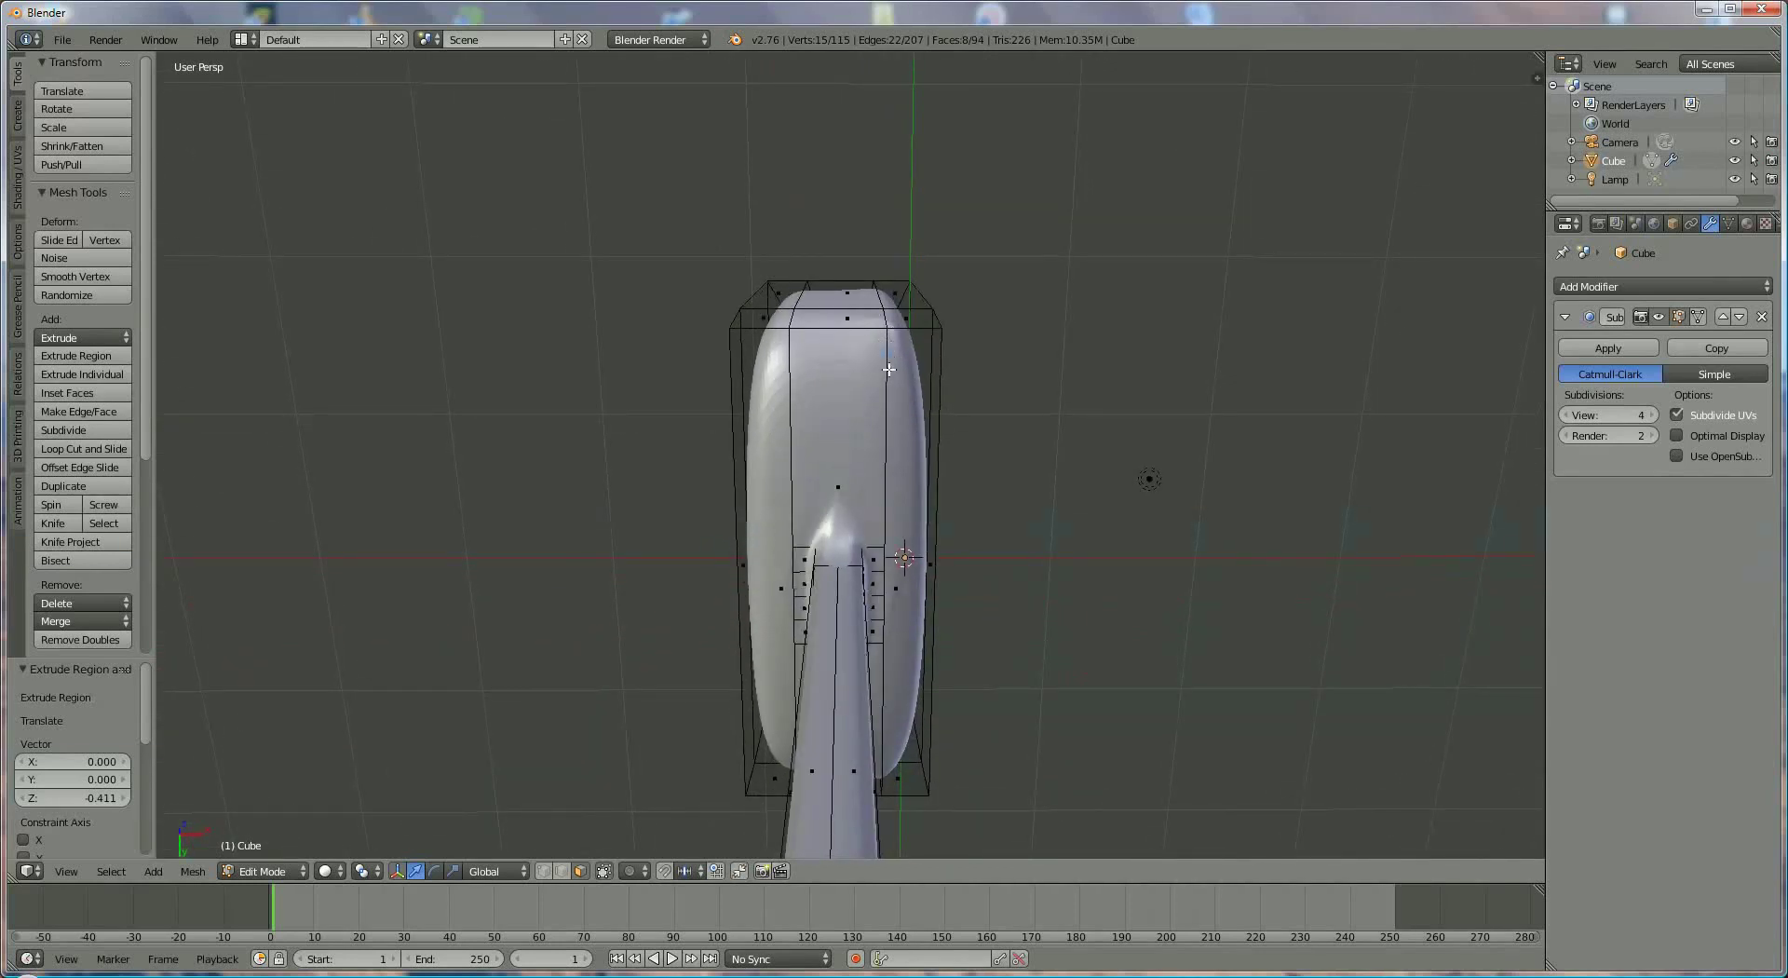
click(562, 871)
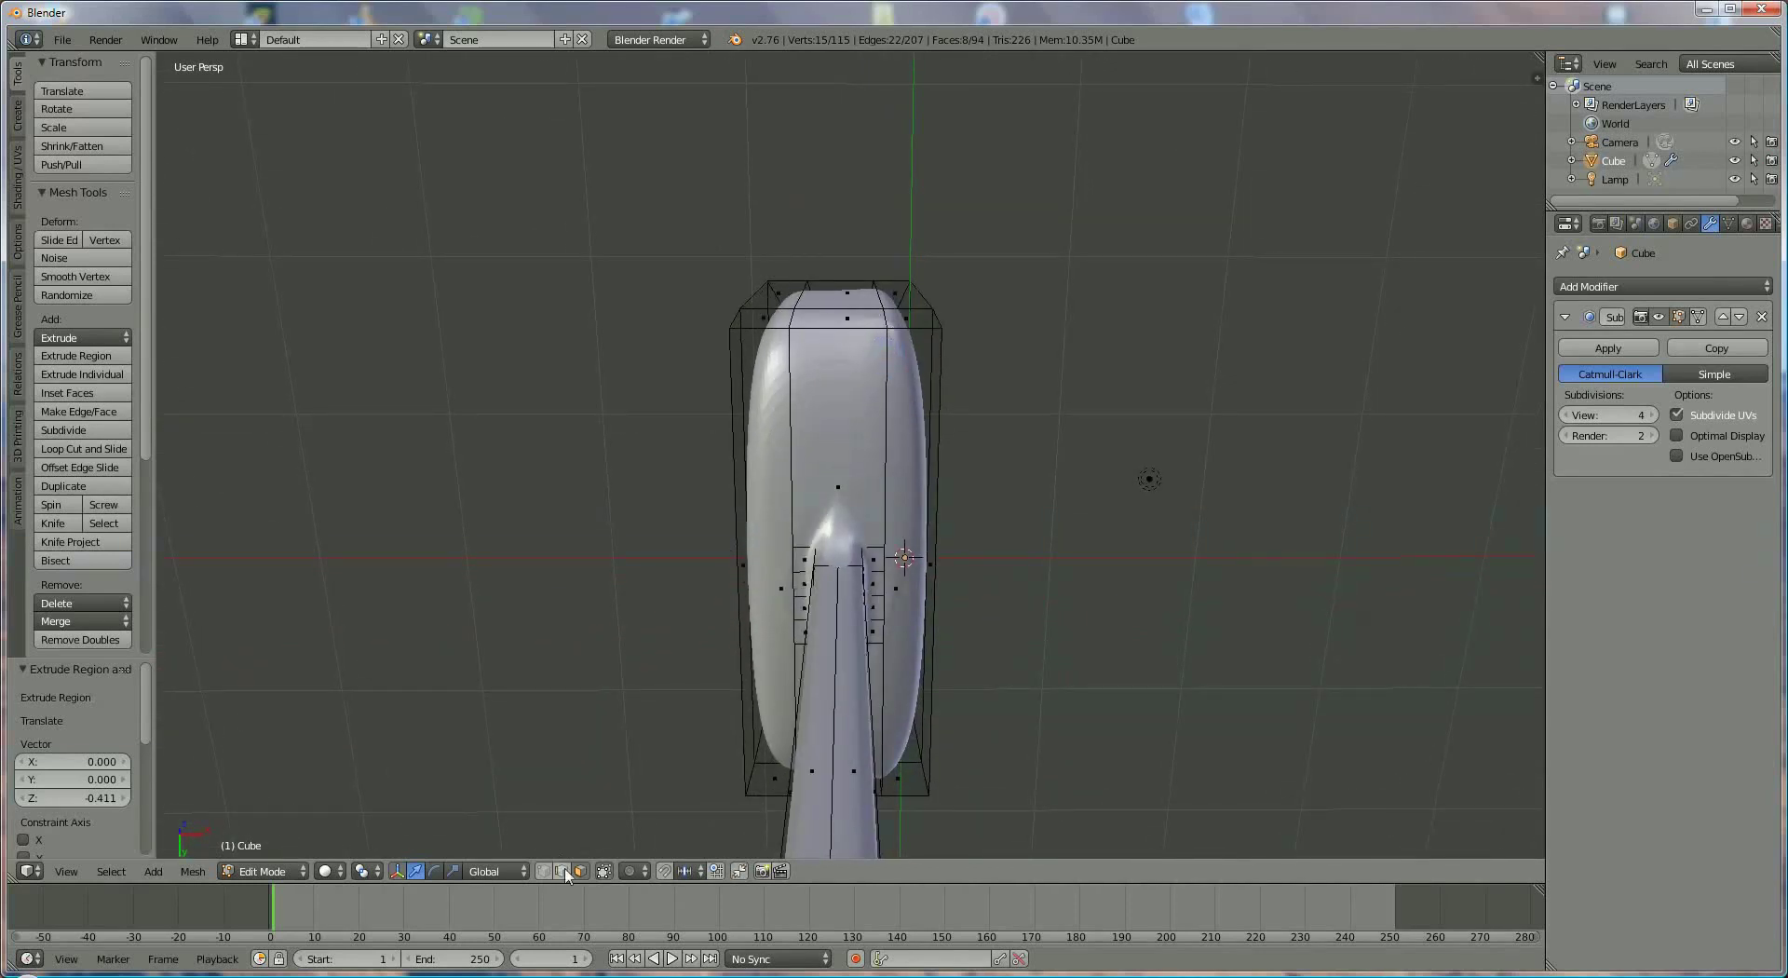
right_click(891, 370)
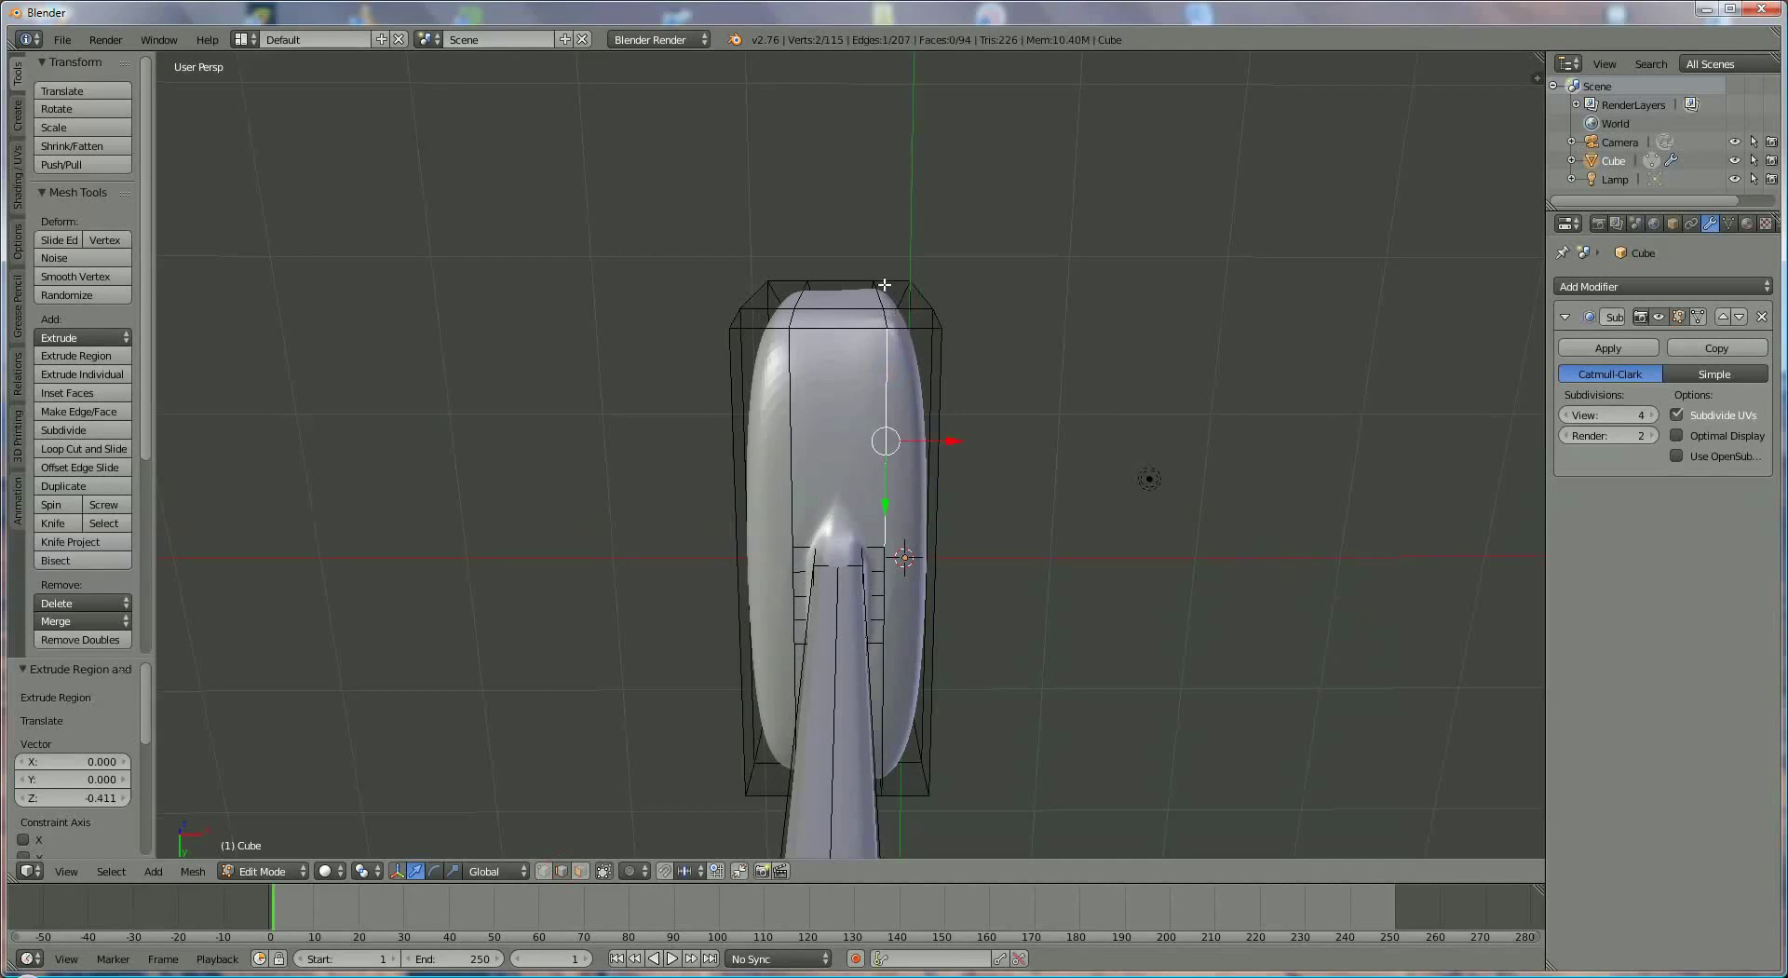
alt+right_click(885, 318)
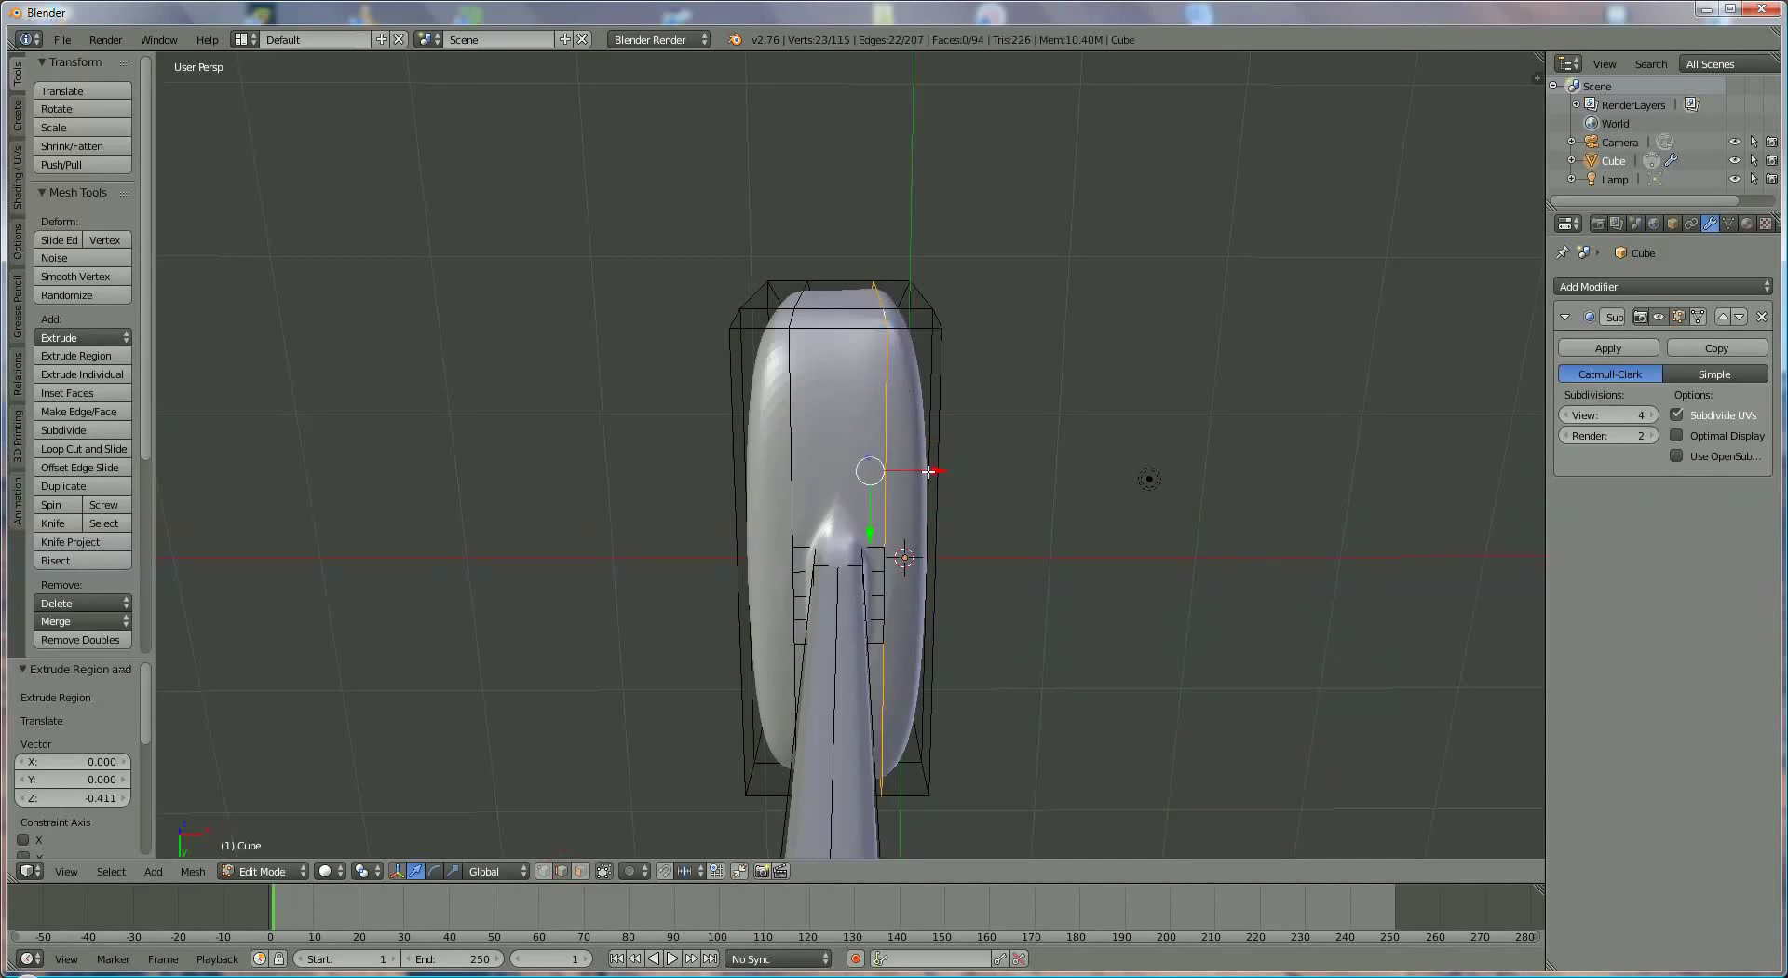
drag(928, 471, 922, 473)
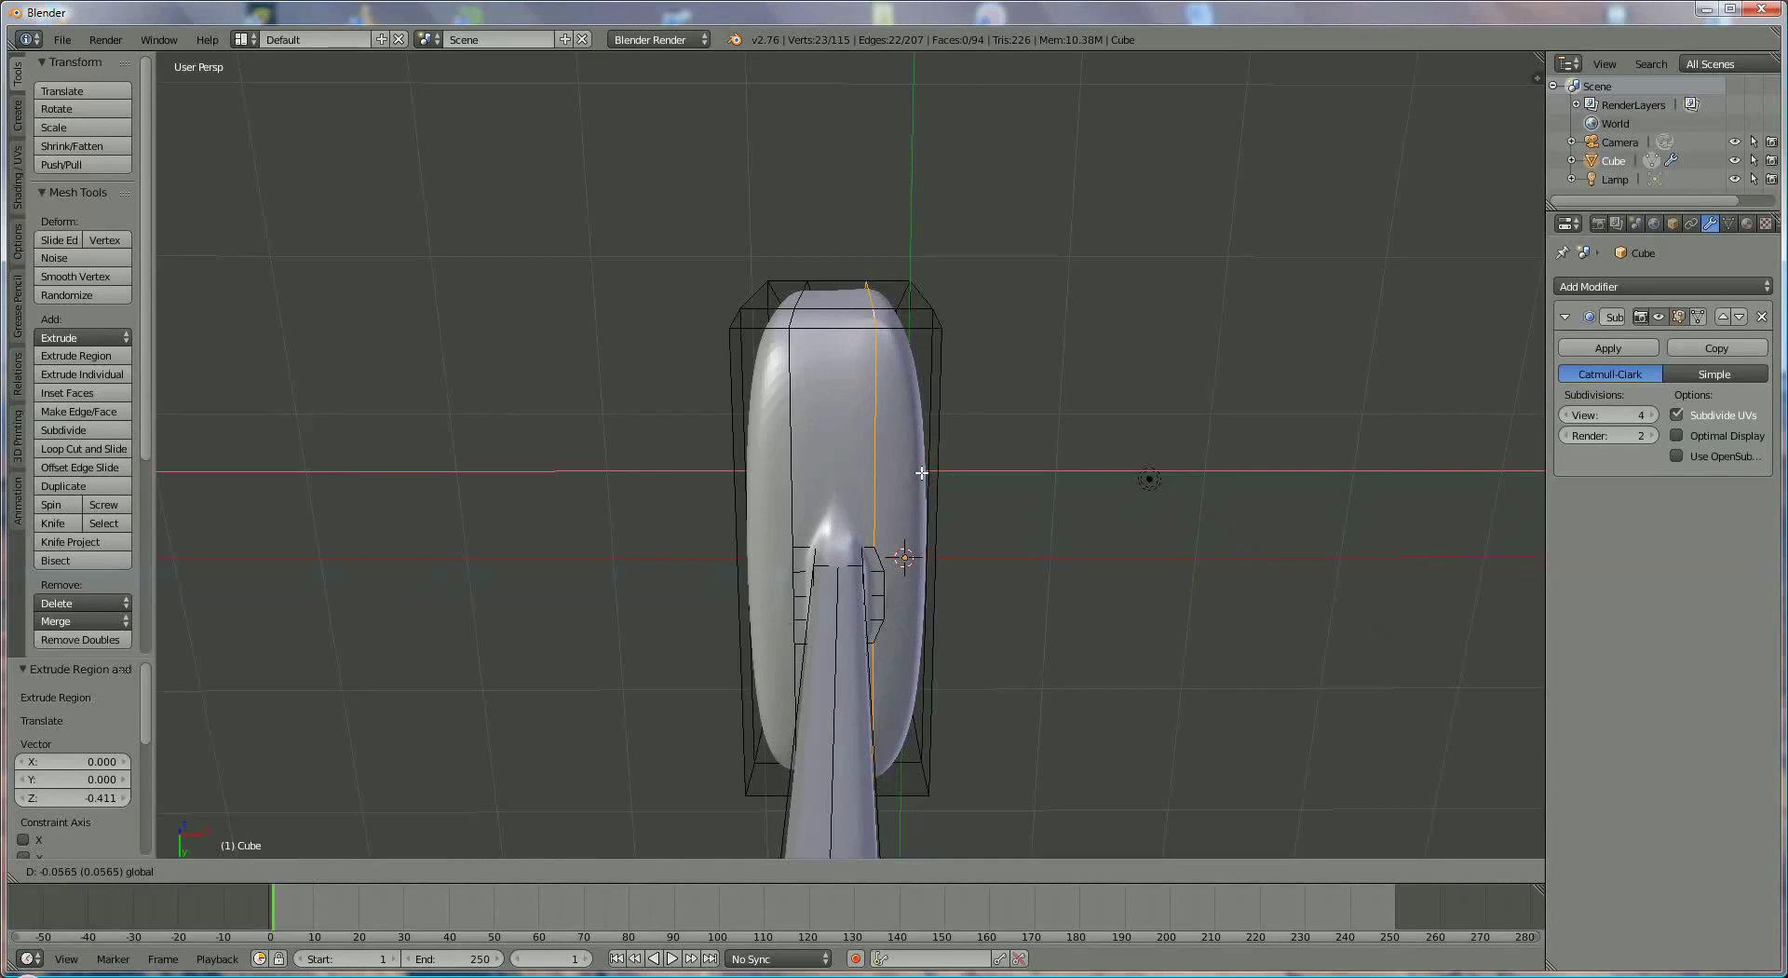
click(922, 472)
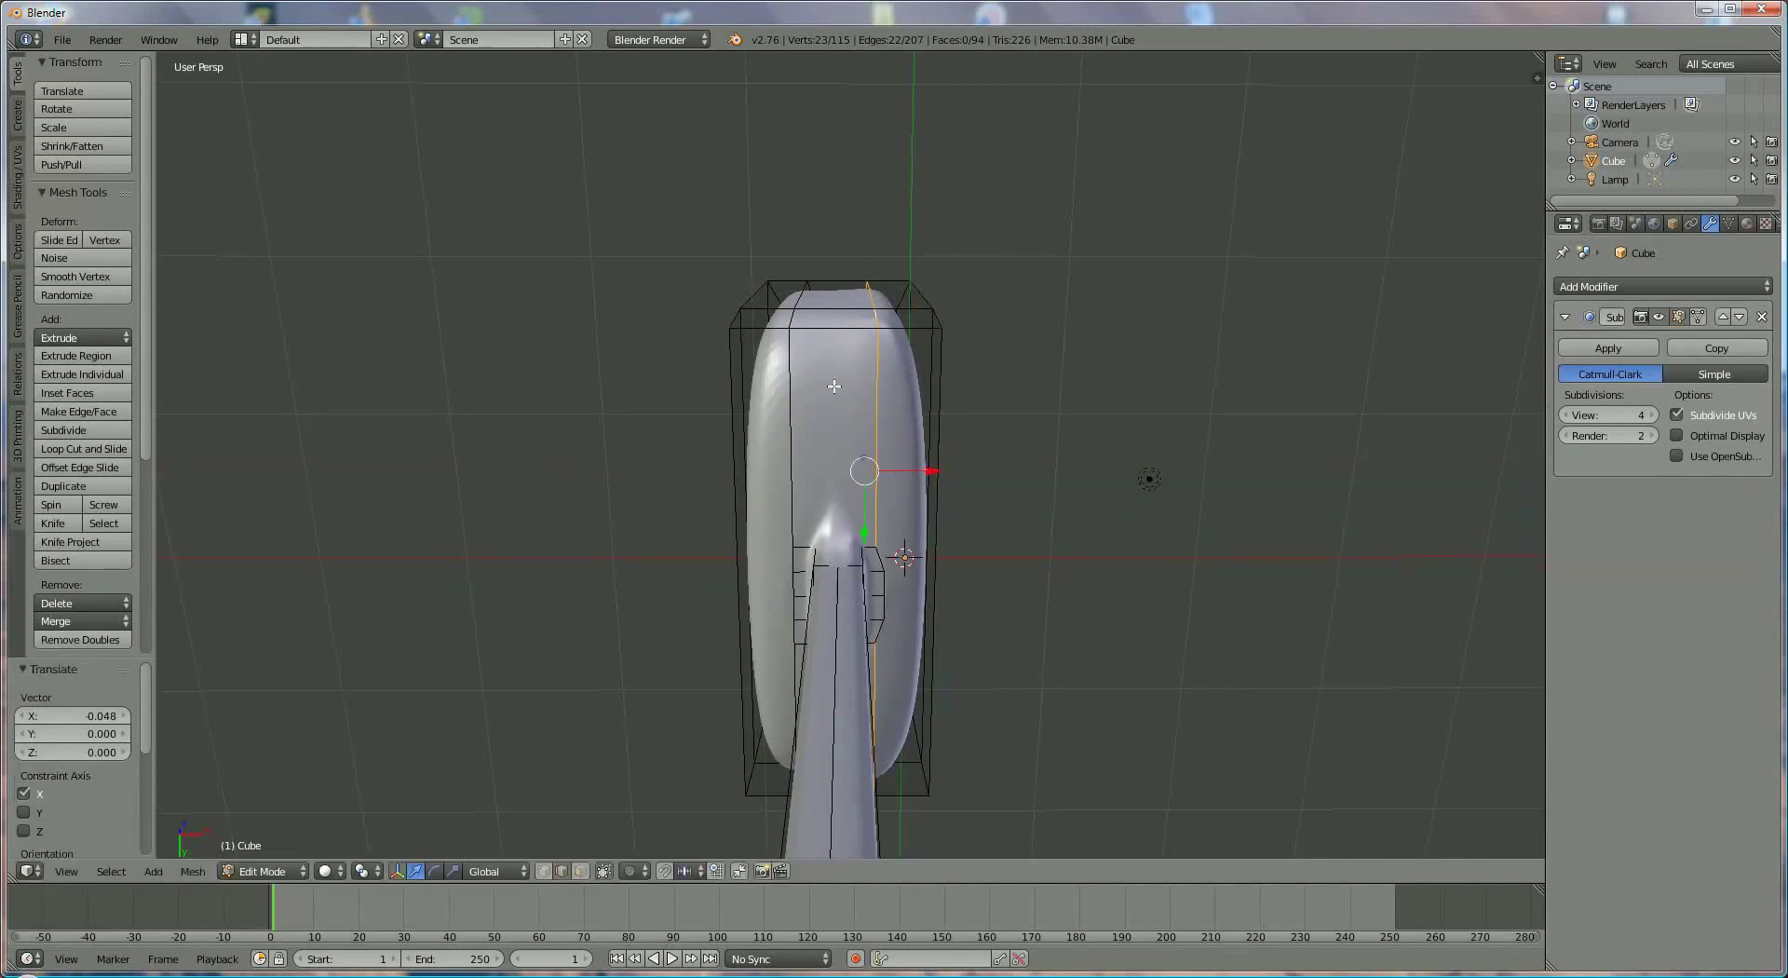
Step: Select the opposite vertical edge loop on the body's narrow side and move it about 0.031 along X toward the centre
right_click(791, 357)
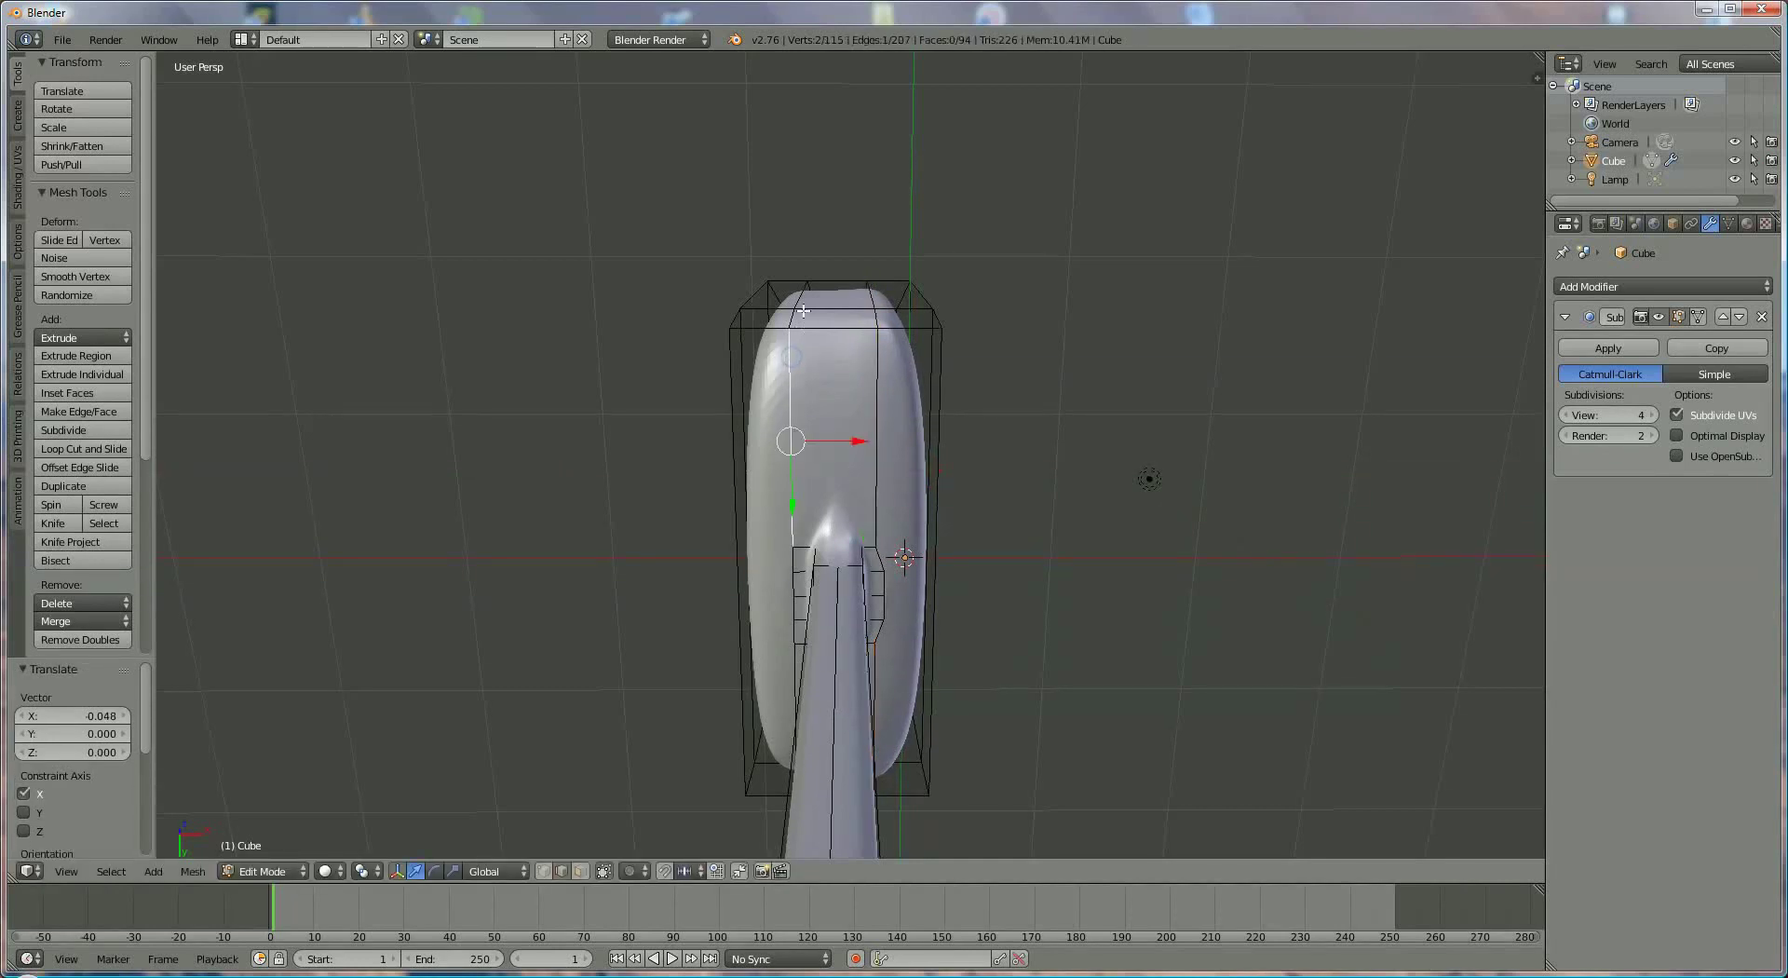
alt+right_click(790, 321)
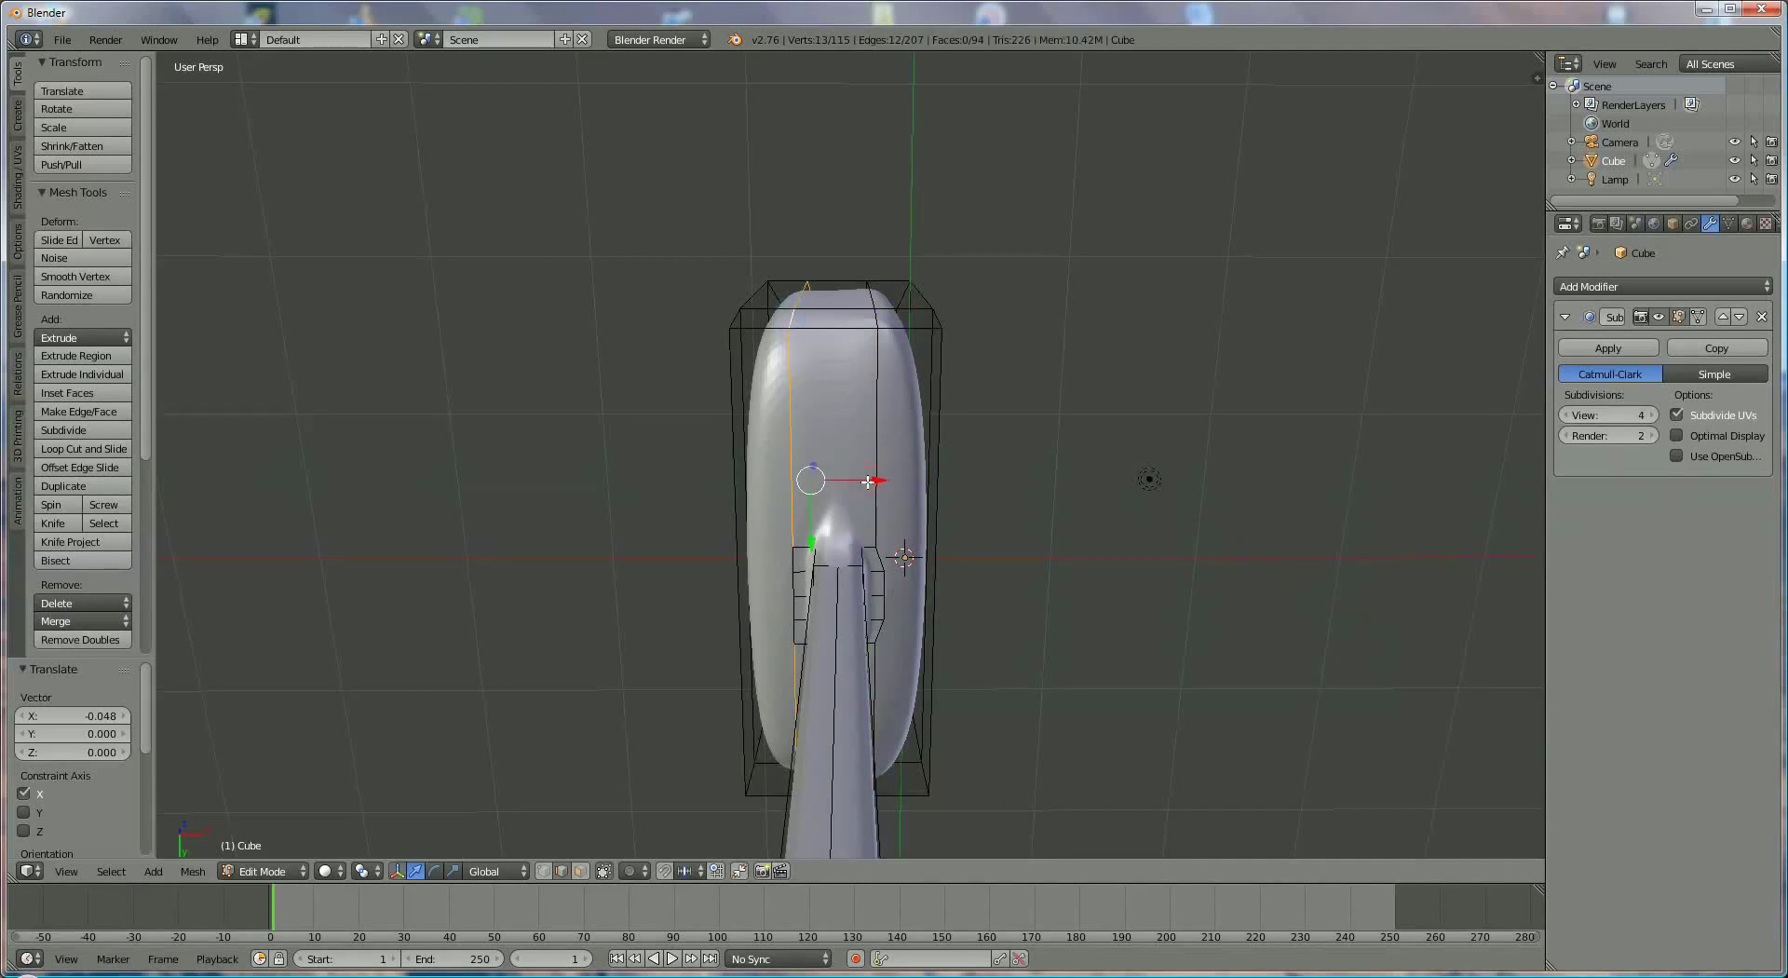
drag(868, 482, 871, 480)
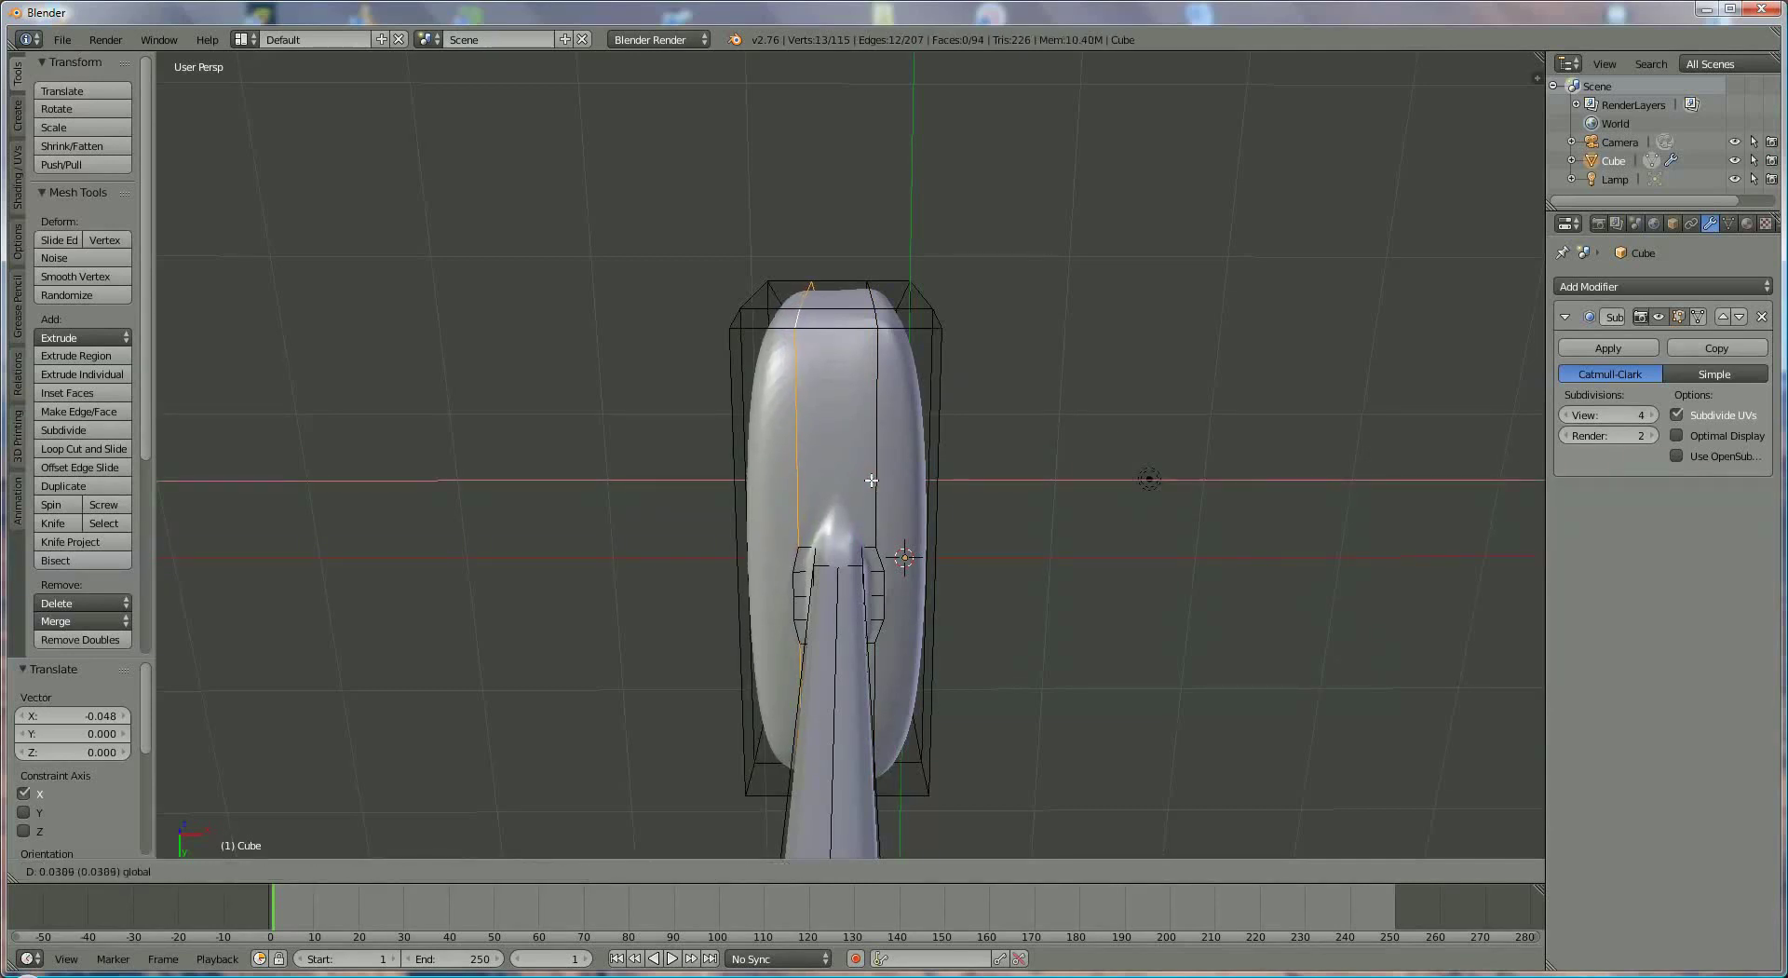
click(871, 480)
middle_drag(958, 515, 891, 538)
scroll(892, 537, down, 4)
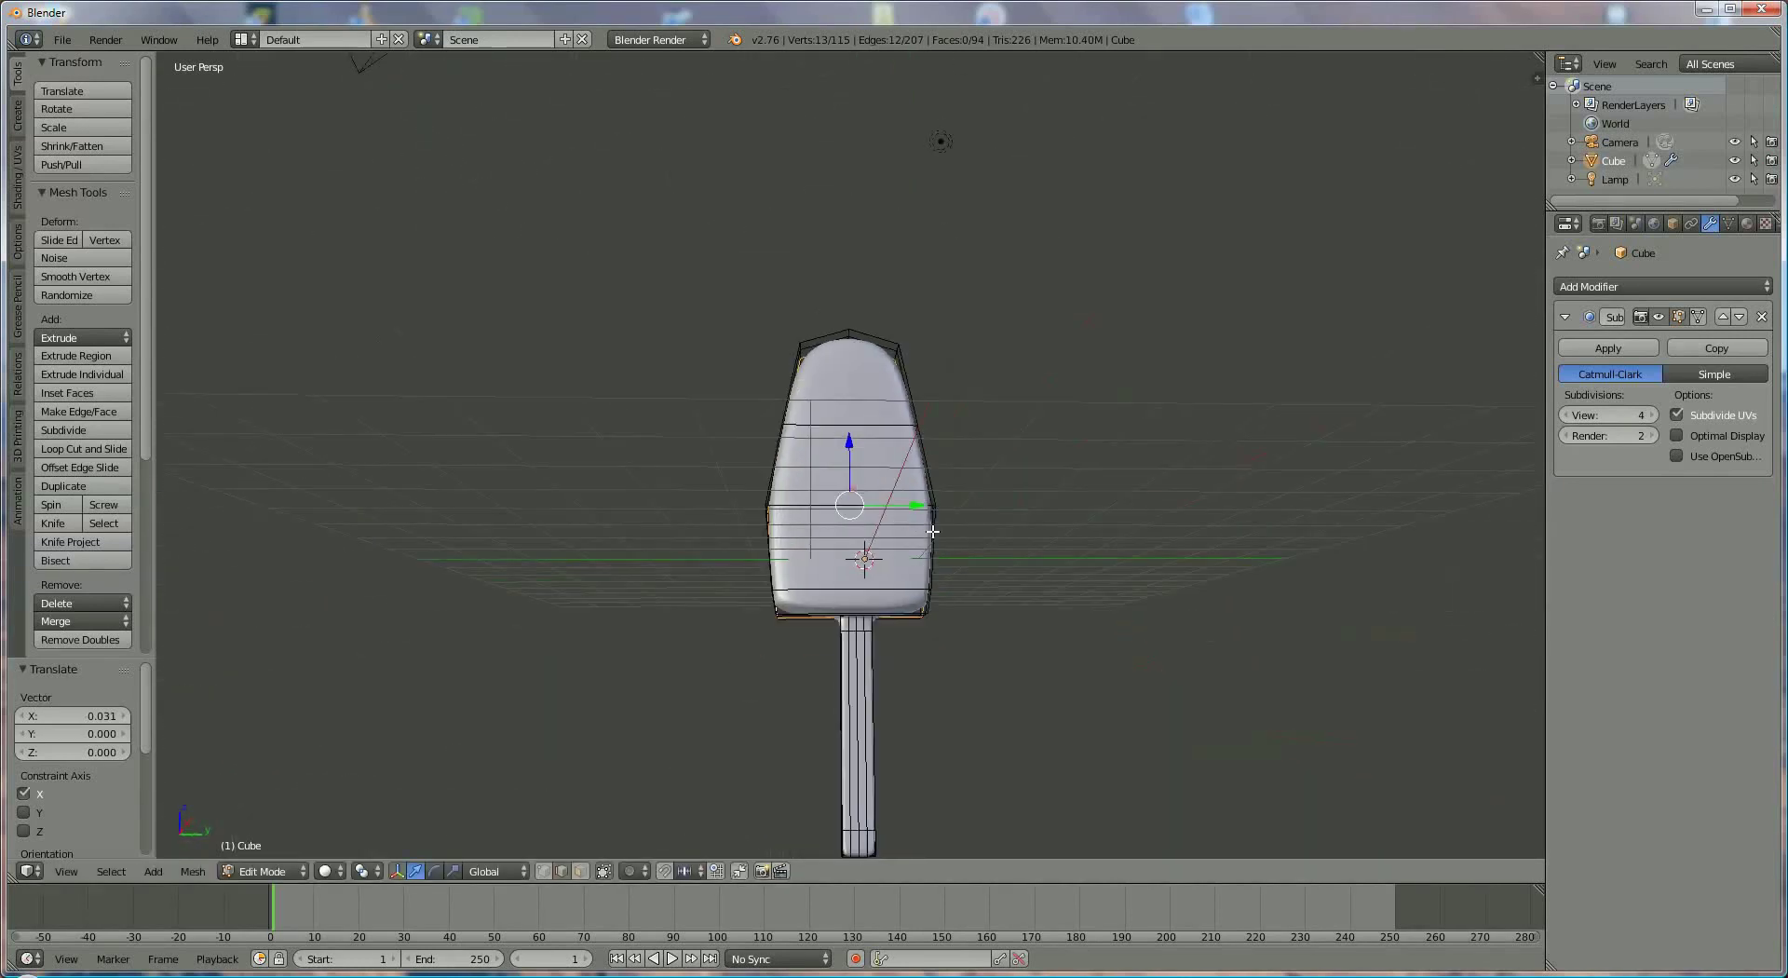
Step: Rename the body's material as yellow and set its diffuse colour to yellow, about R 0.793, G 0.800, B 0.002
click(1747, 224)
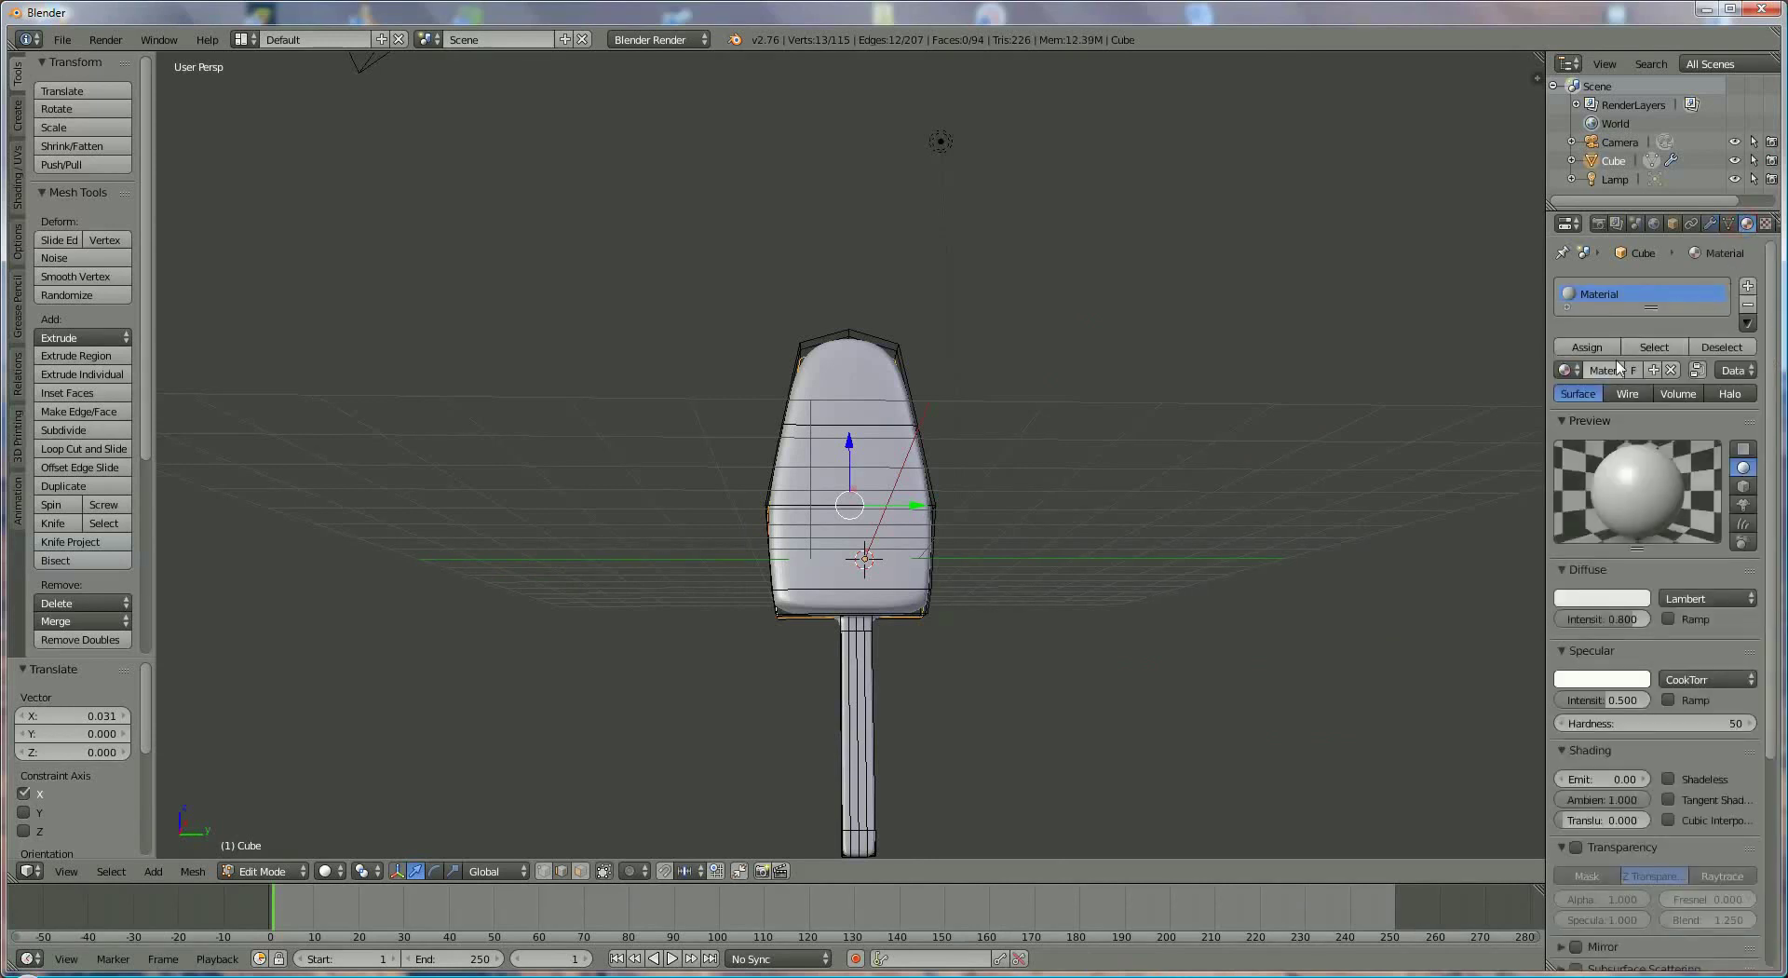
double_click(1606, 371)
text(yellow)
key(Return)
click(1620, 597)
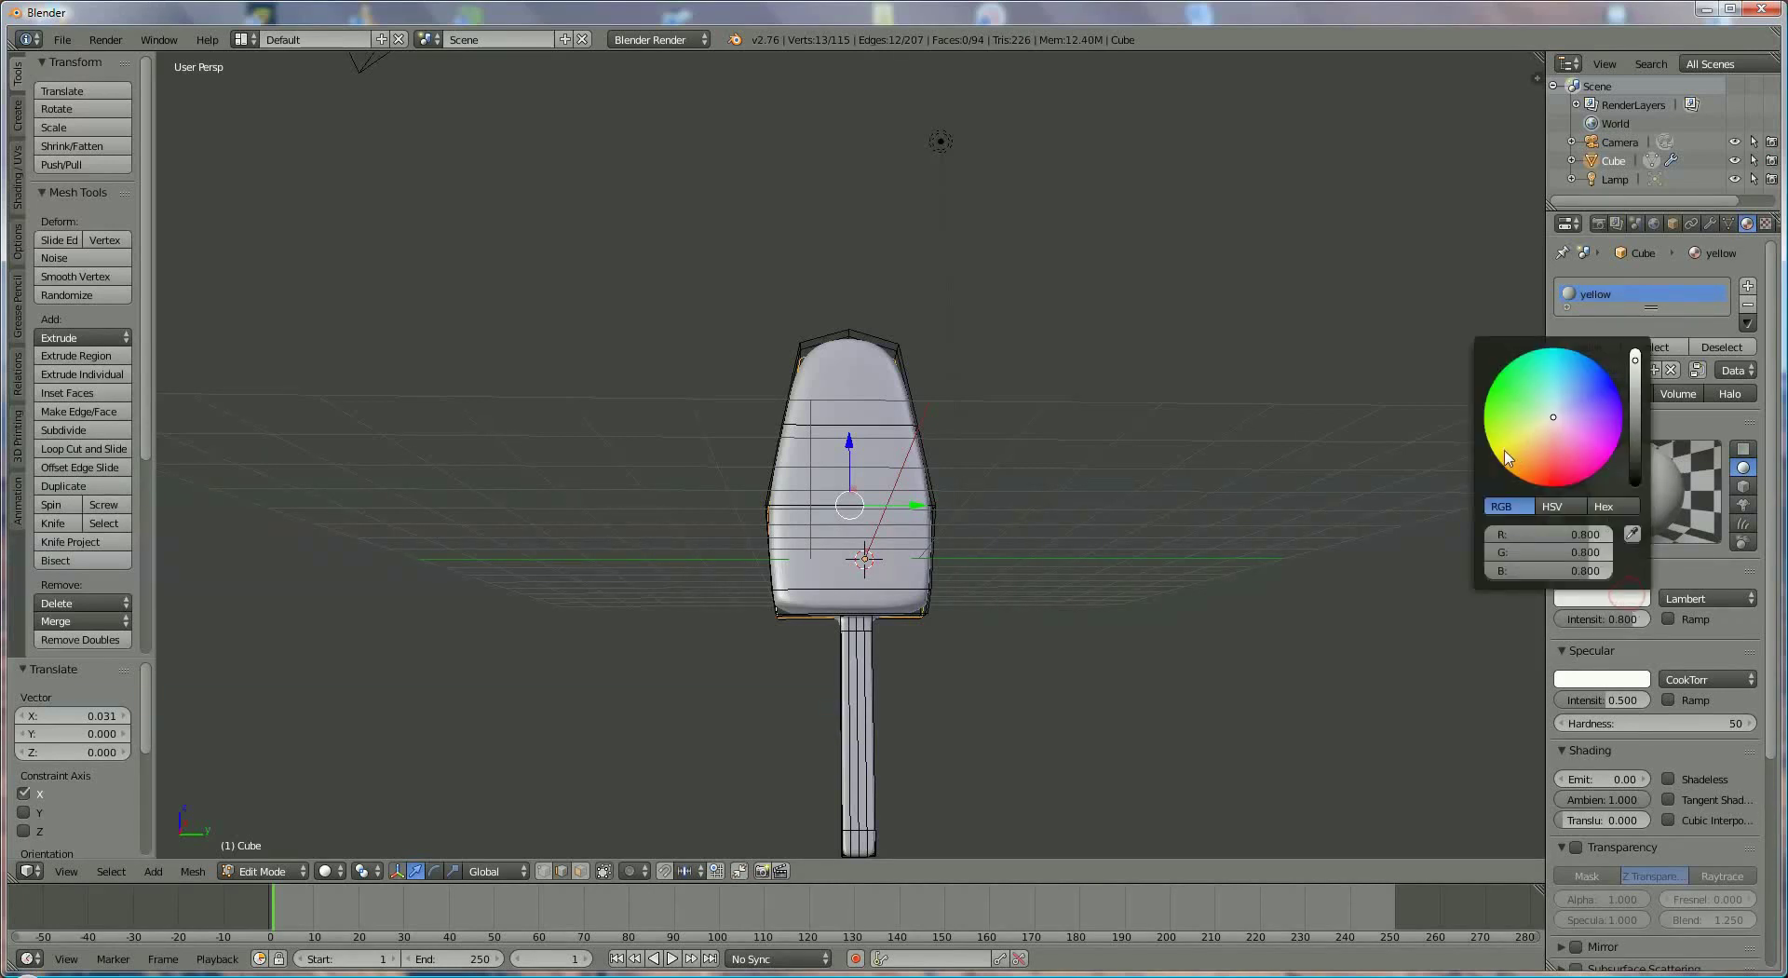
drag(1501, 456, 1497, 456)
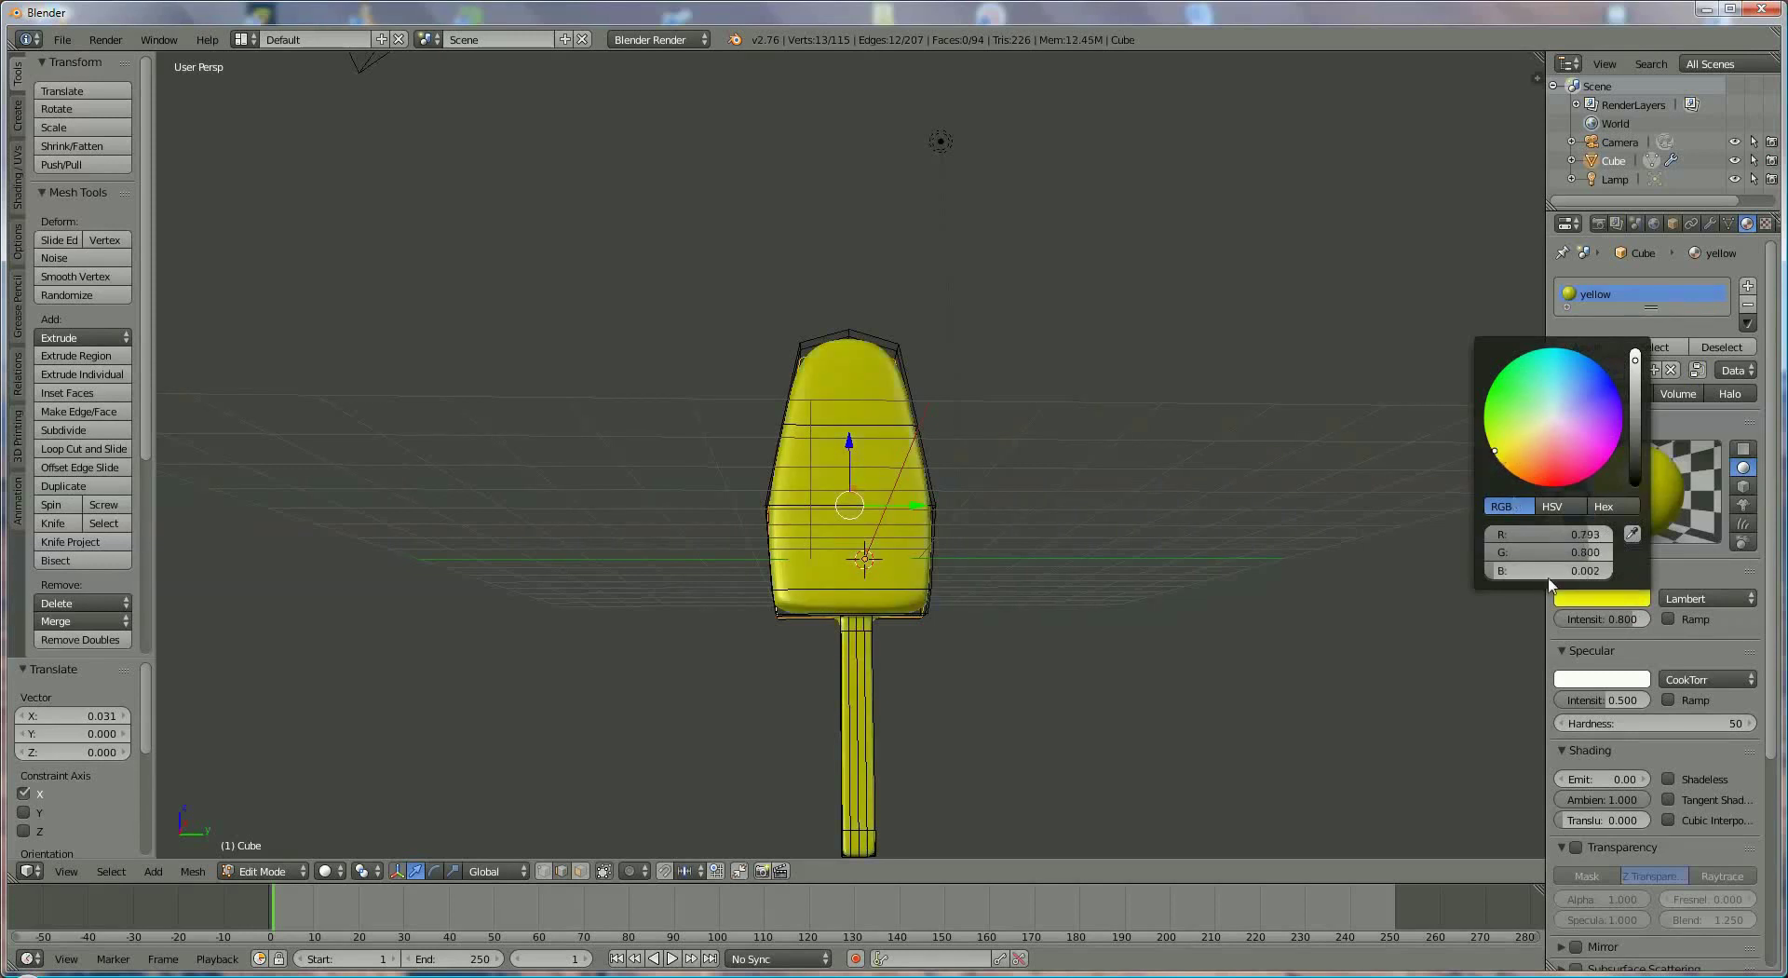
Step: Set the yellow material's diffuse intensity to 1.000 and sample its specular colour from the yellow preview sphere
drag(1630, 620, 1663, 622)
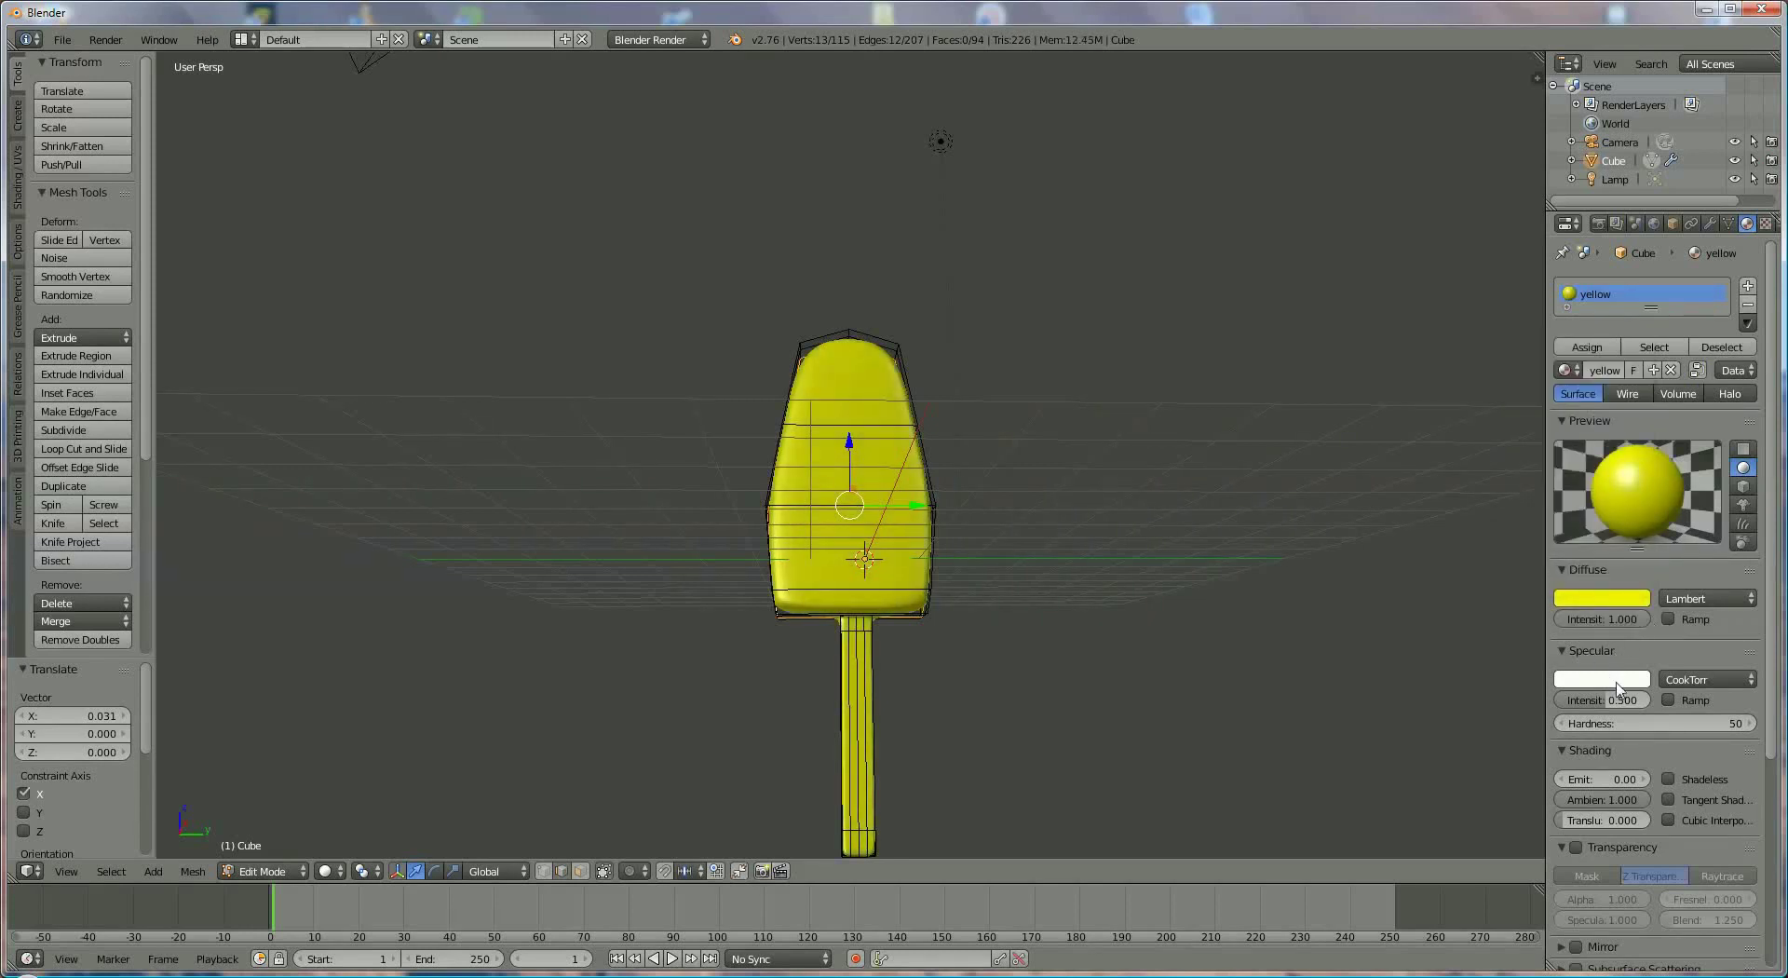
click(1636, 683)
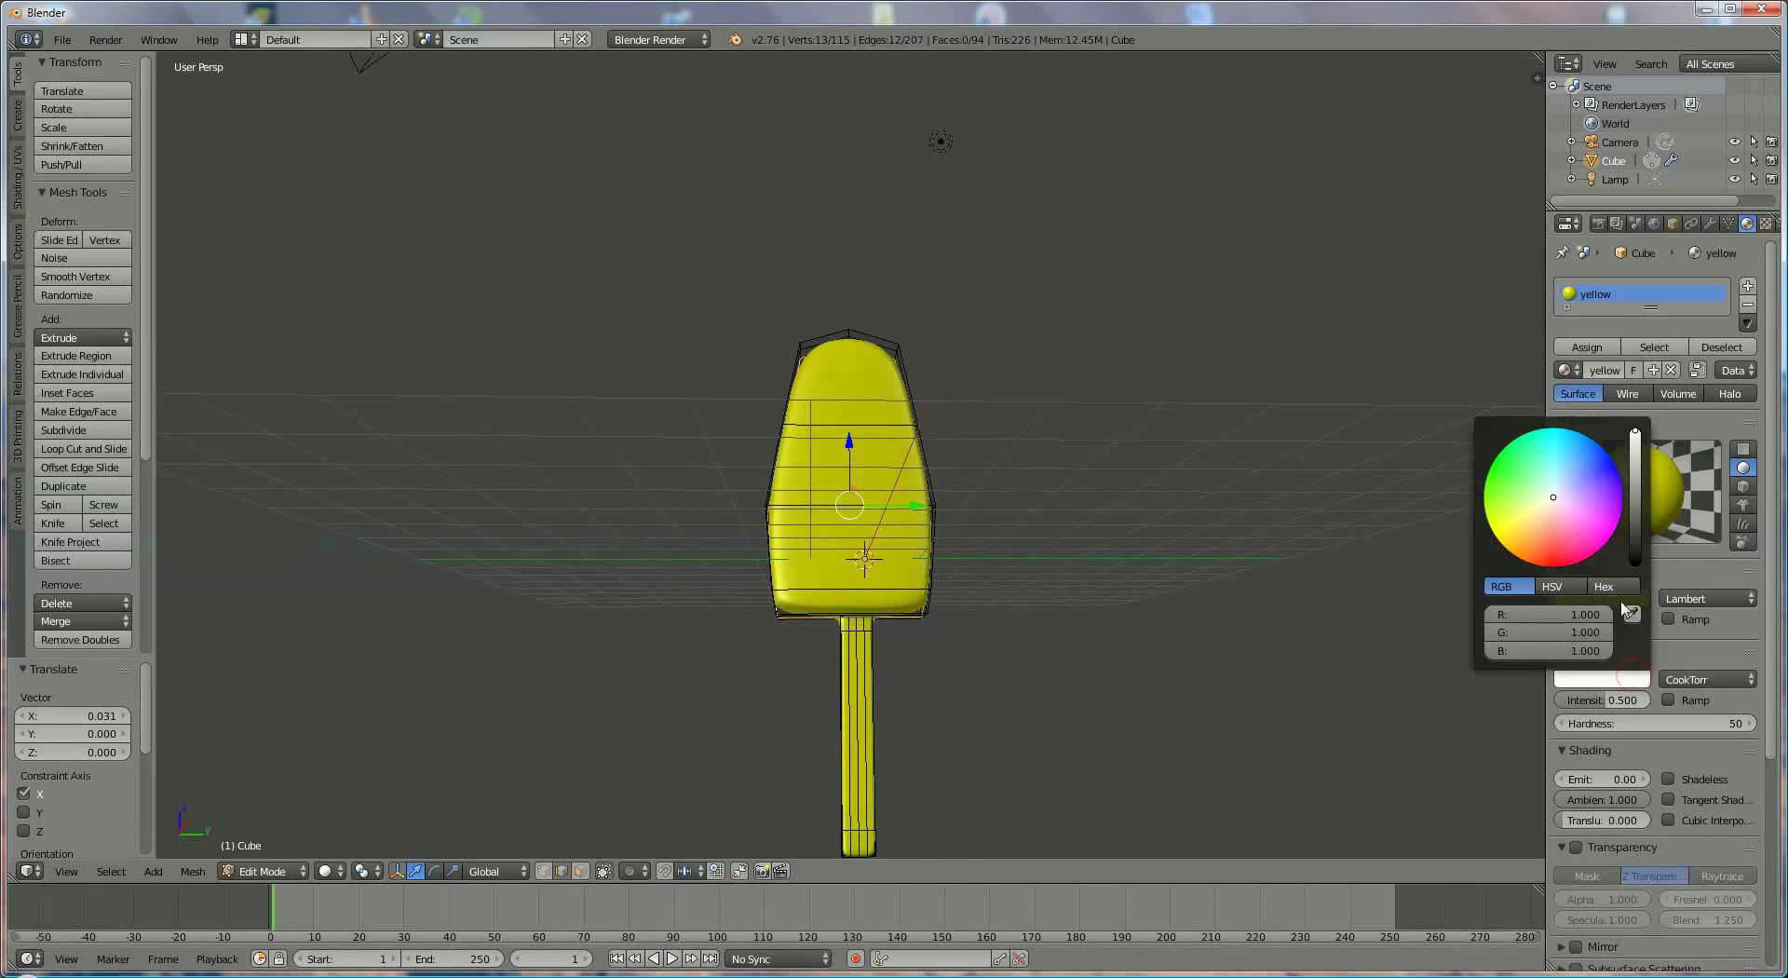
click(1654, 474)
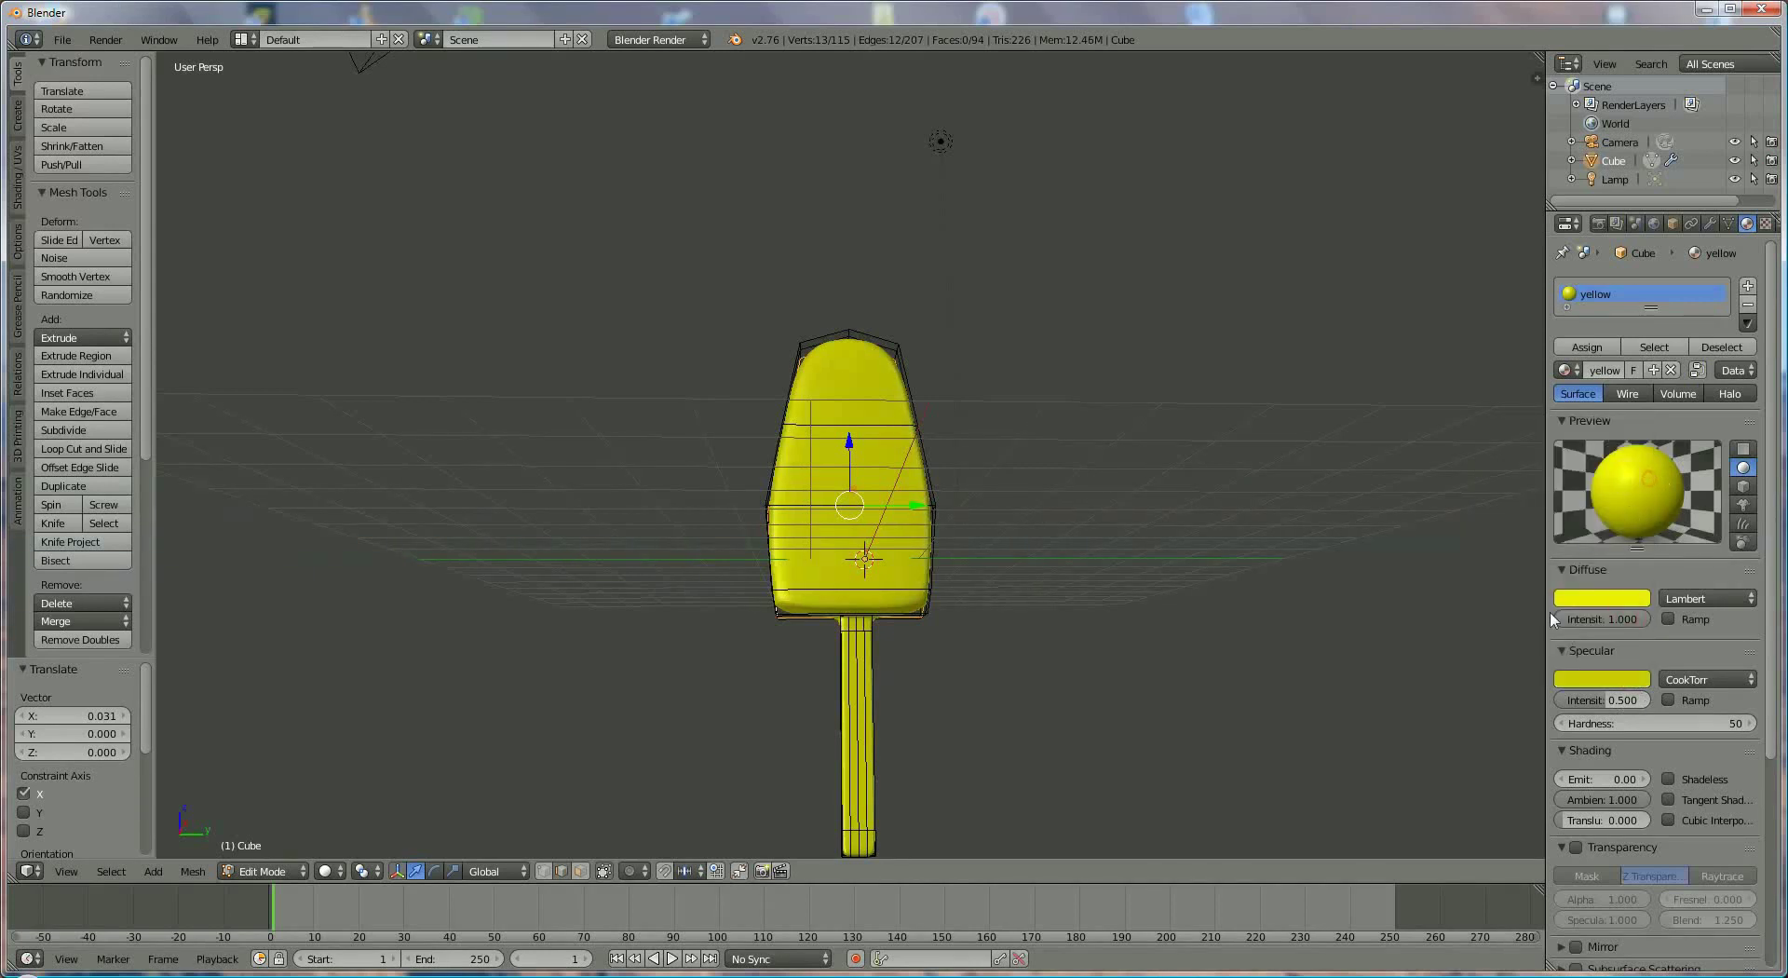
Step: Add a second material slot to the object and create a new material named red in it
click(1748, 288)
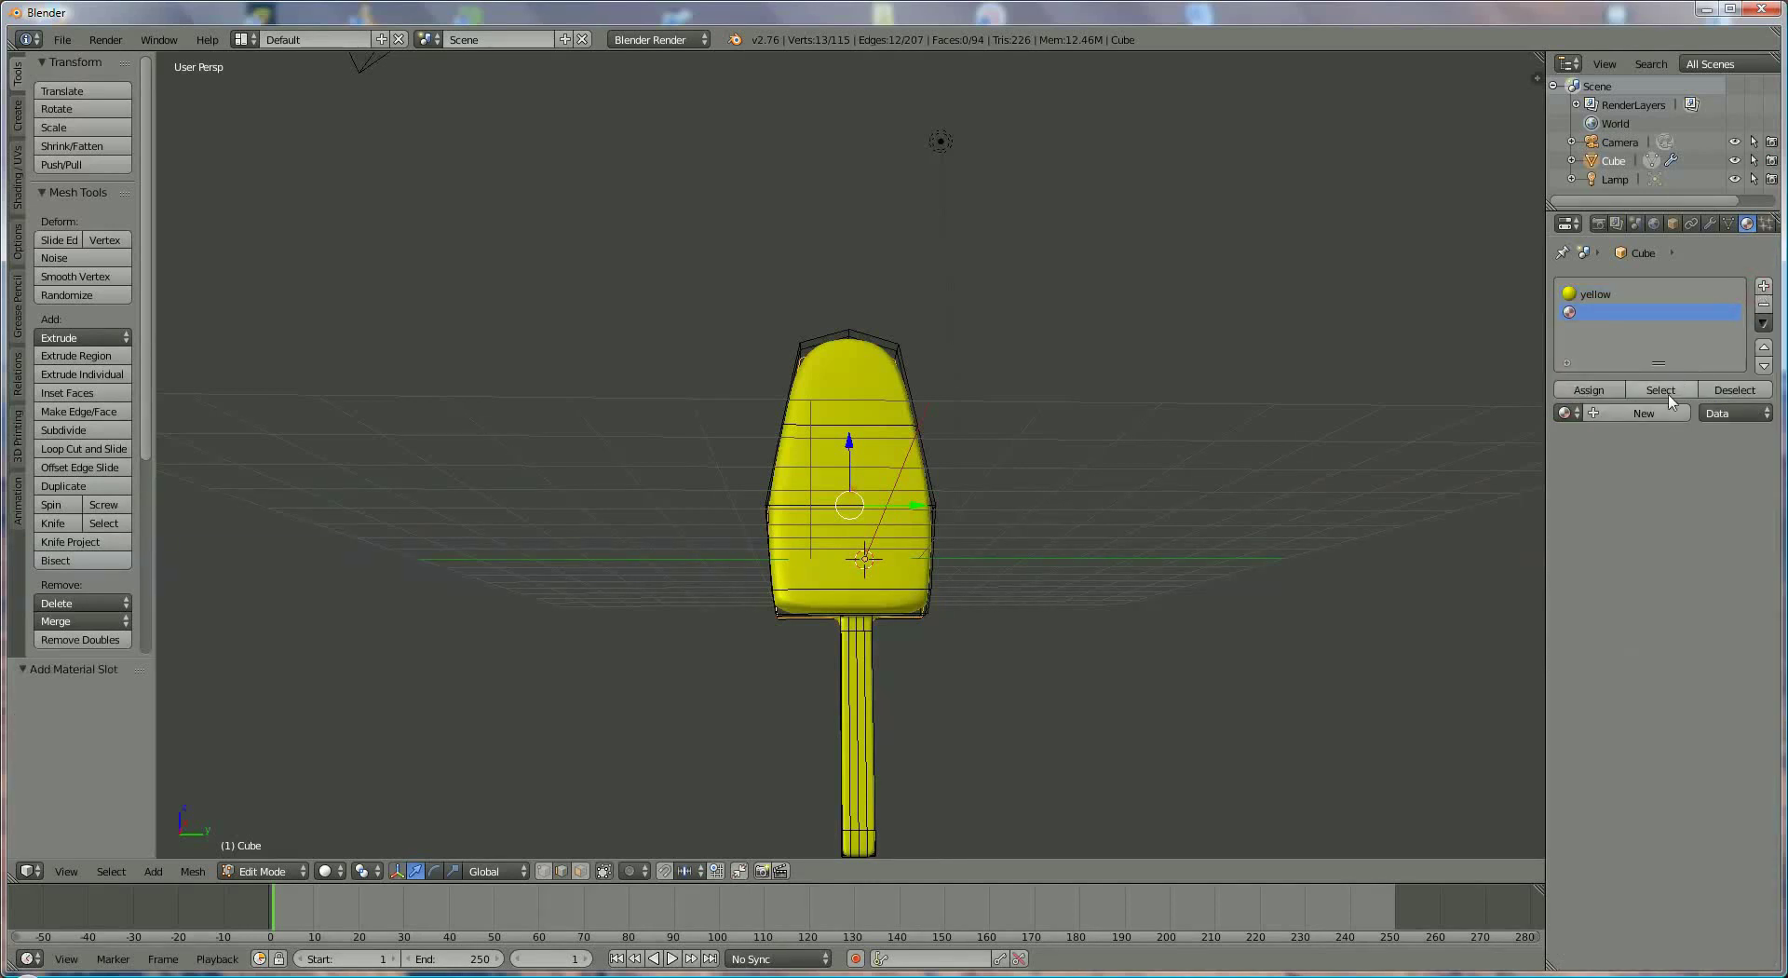
click(1644, 413)
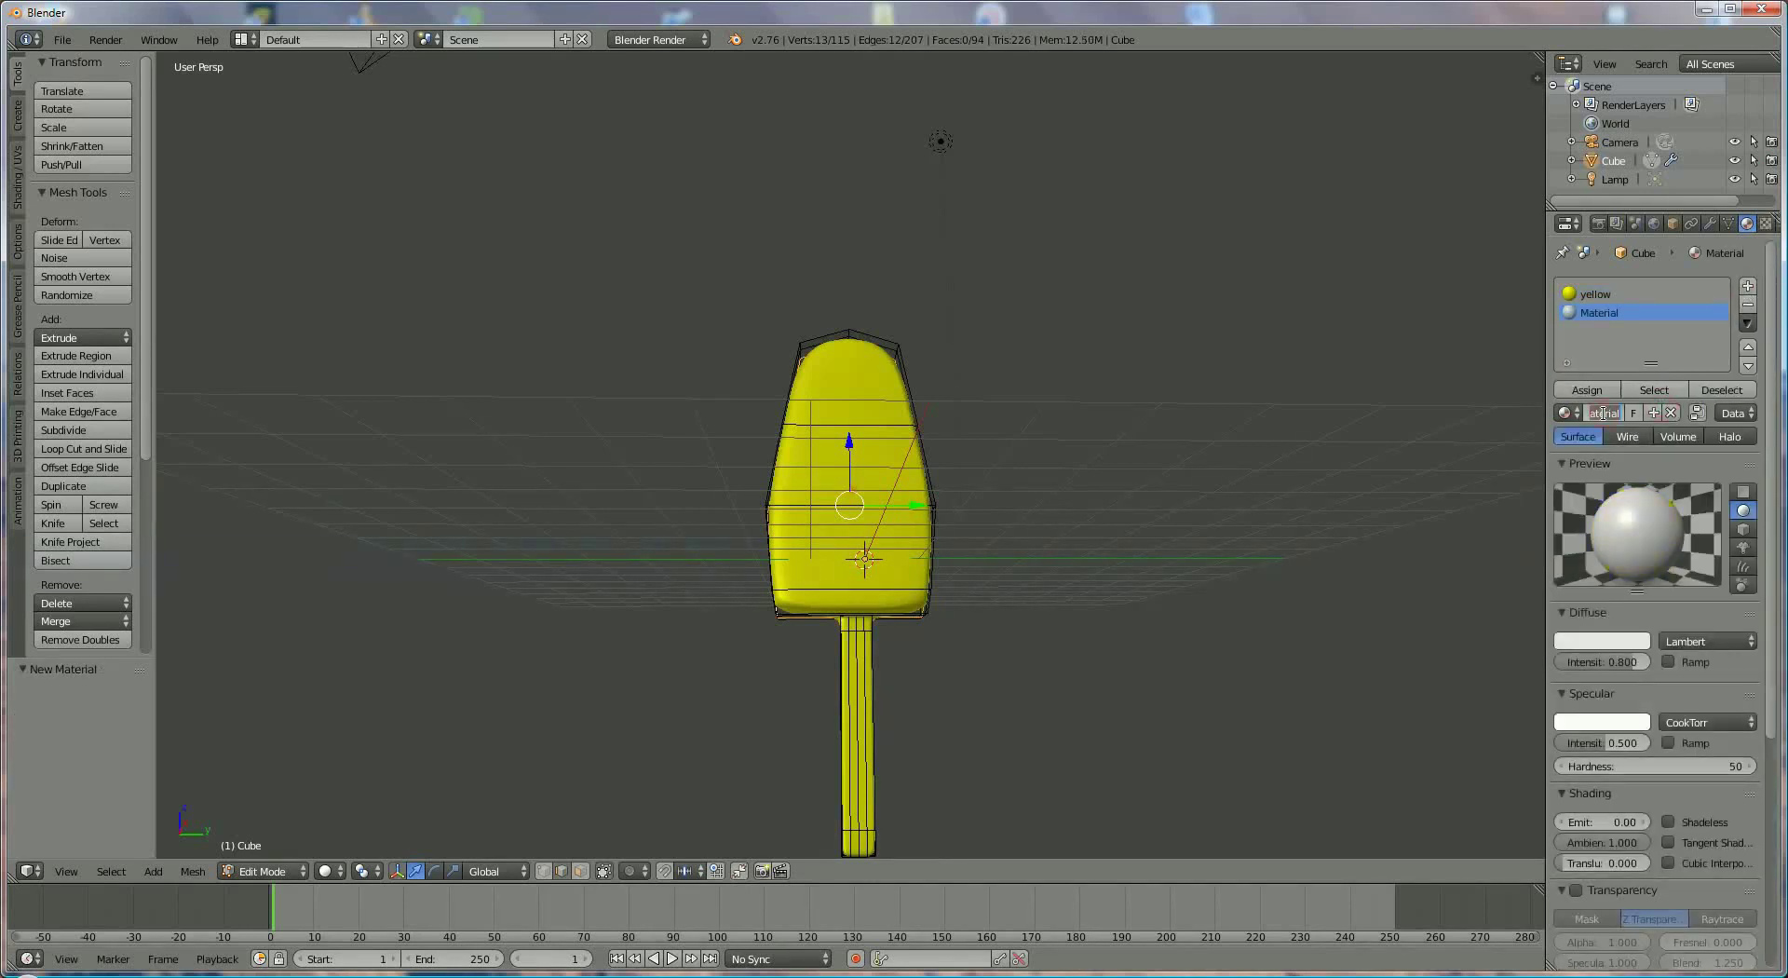
text(red)
key(Return)
Step: Set the red material's diffuse colour to about R 0.800, G 0.016, B 0.014 and its specular colour to about R 1.000, G 0.007, B 0.009
click(1621, 640)
click(1554, 520)
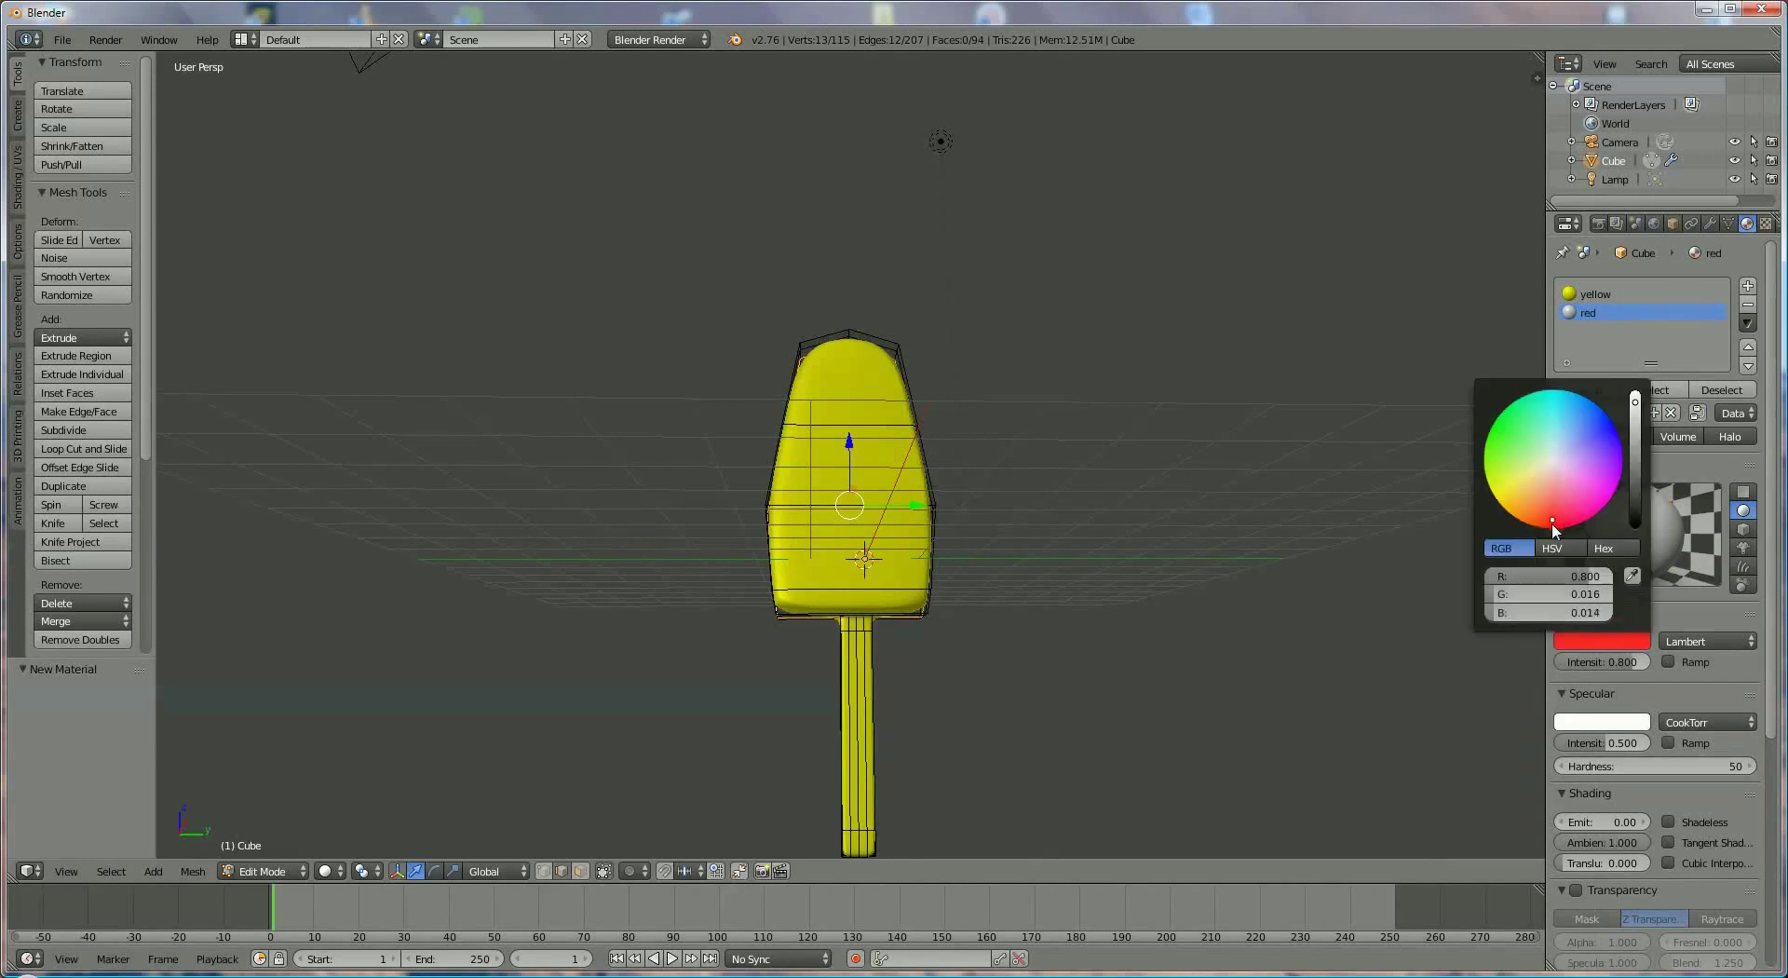
click(1616, 725)
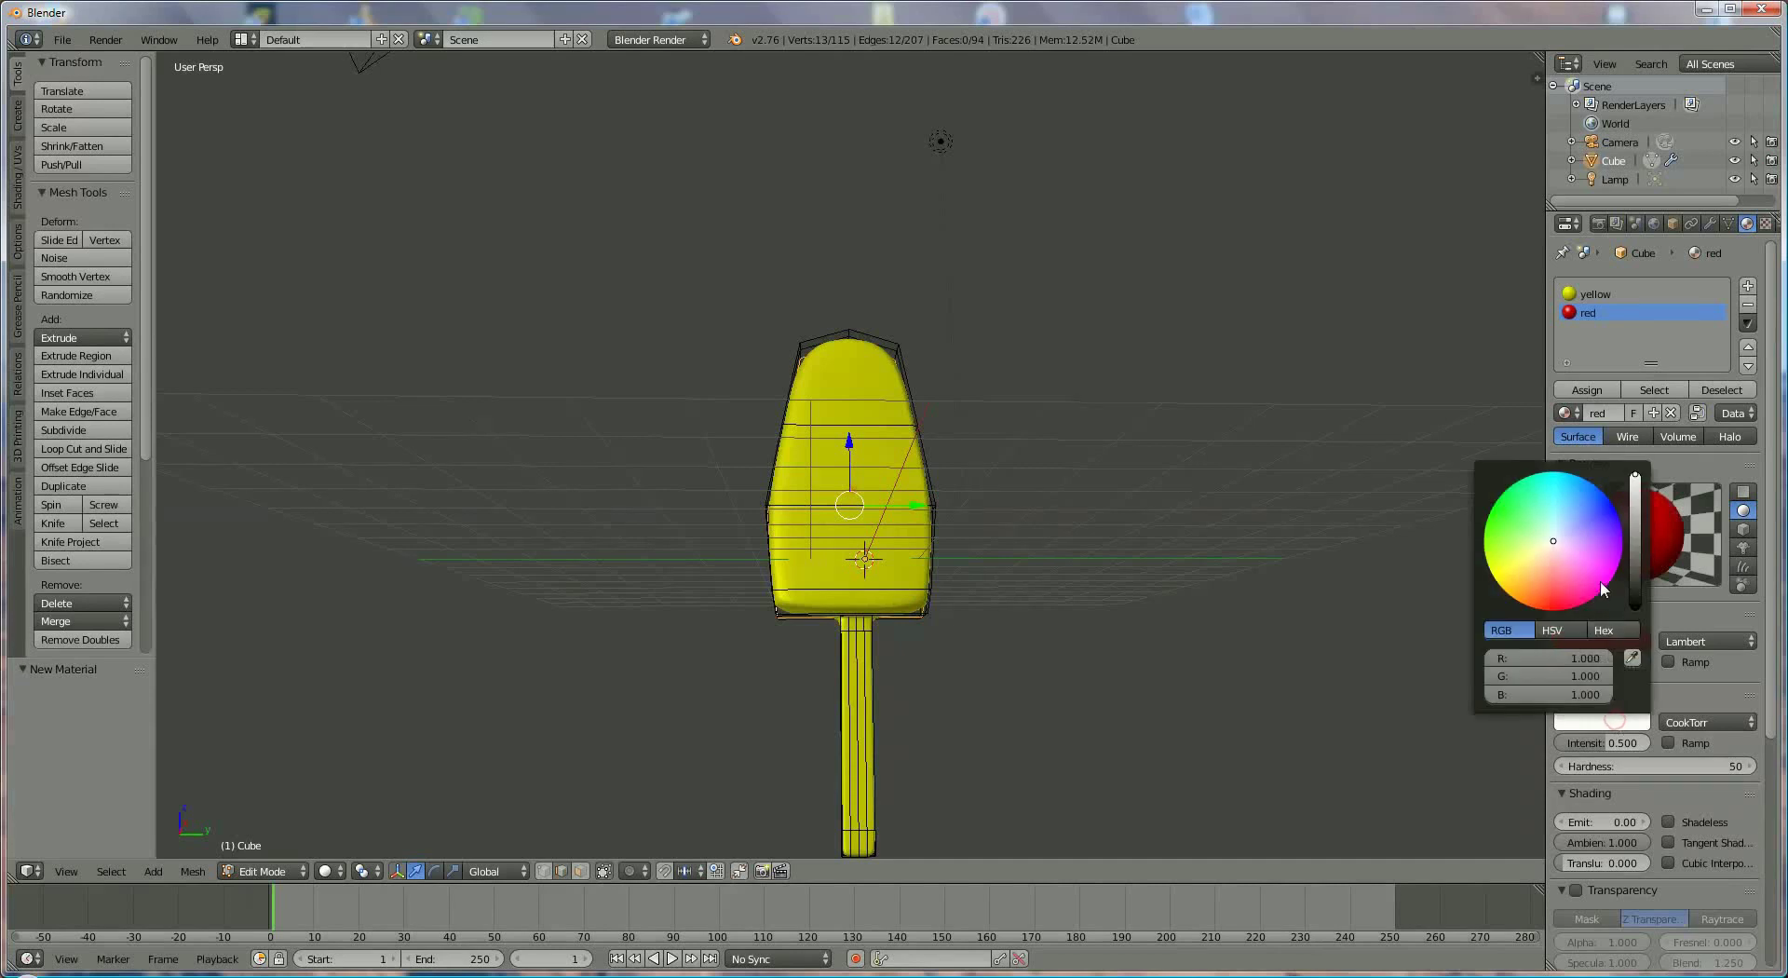
click(1554, 605)
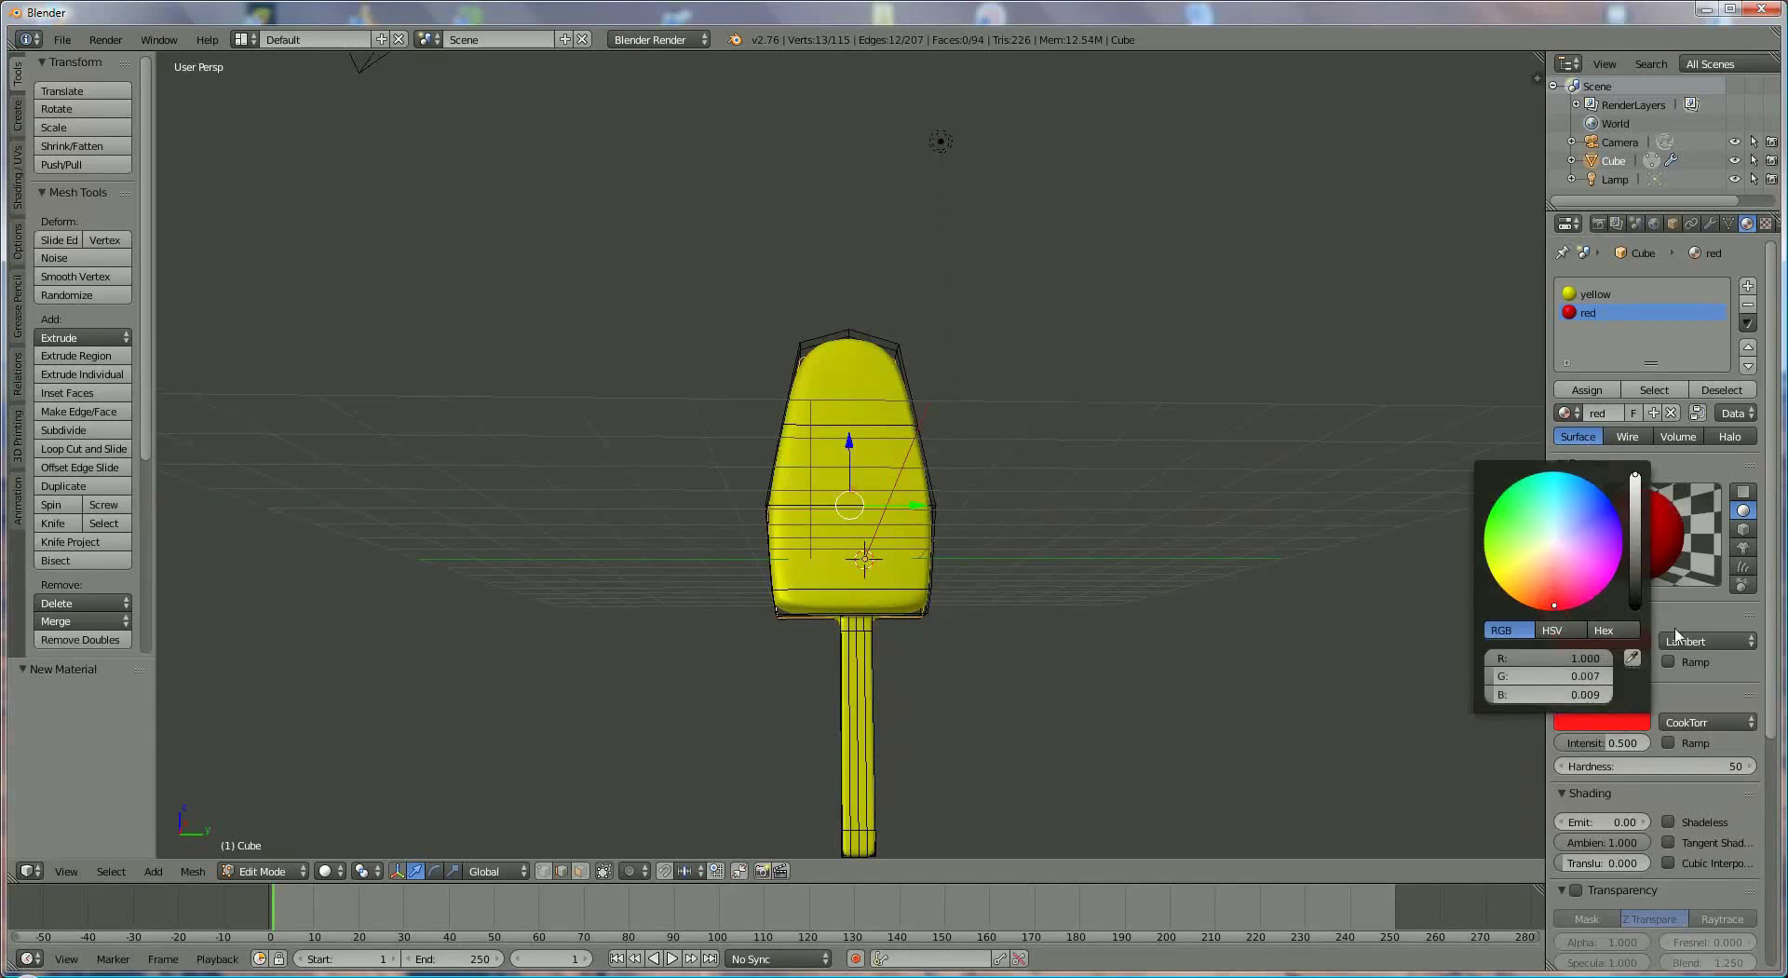
Step: Add a third material slot with a new material named green
click(1748, 286)
click(1628, 414)
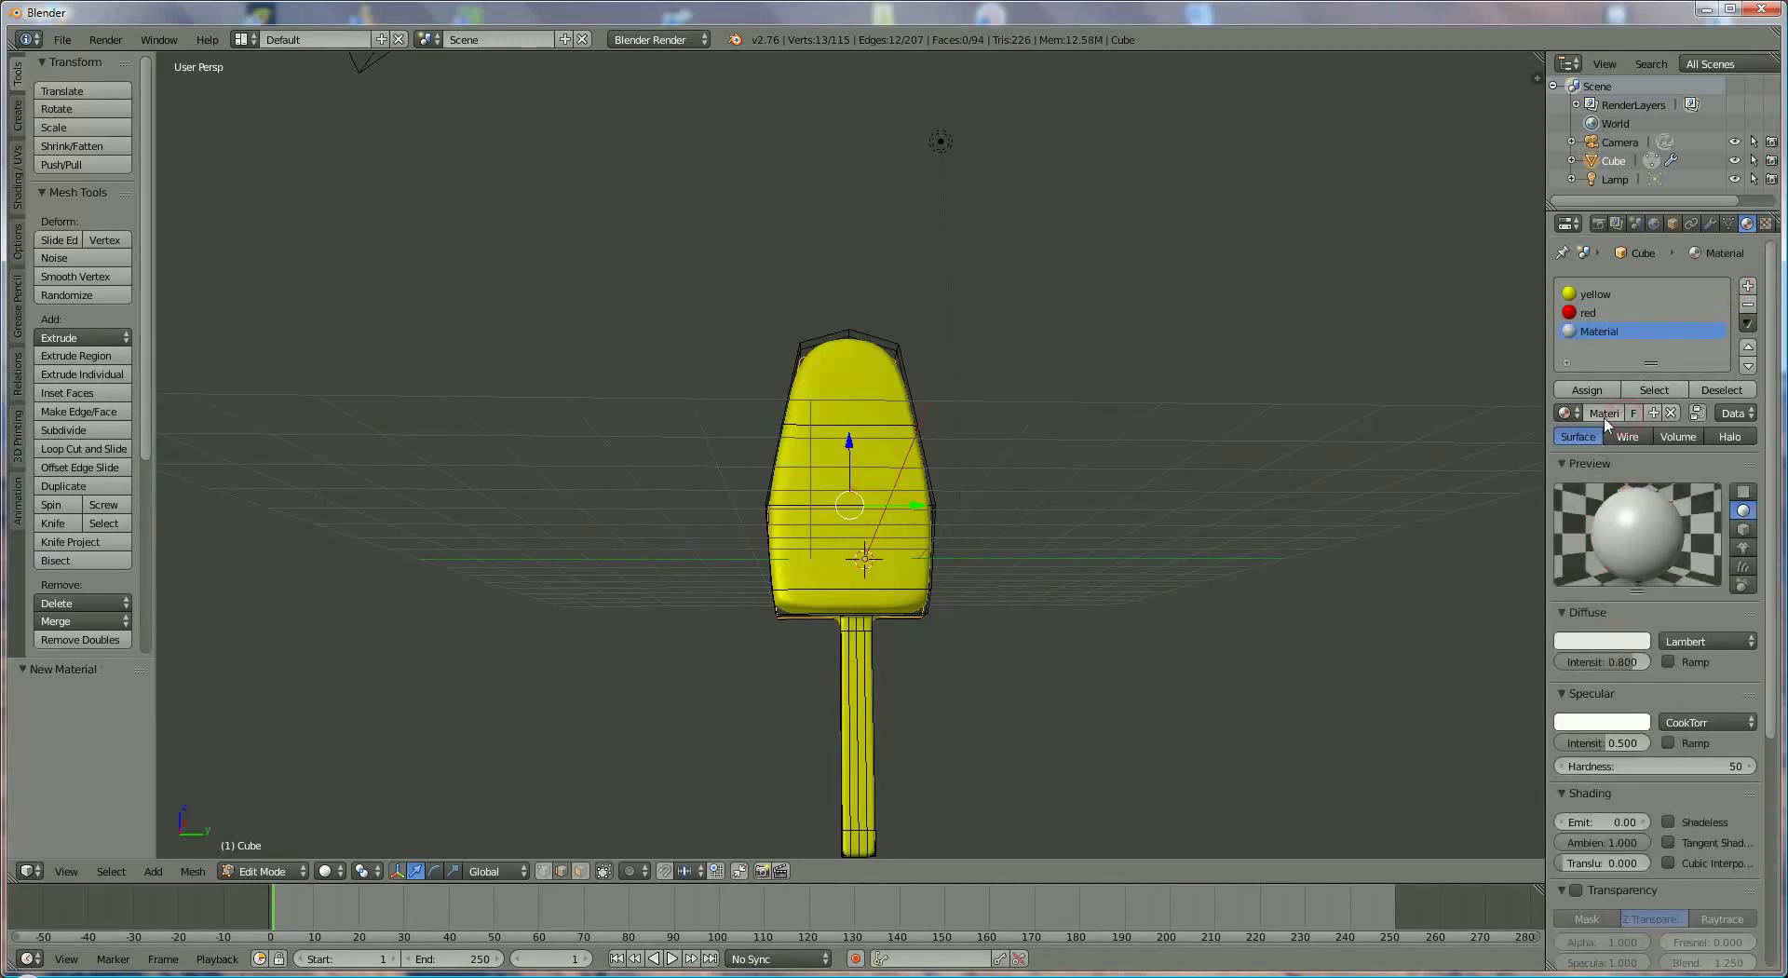
click(1600, 414)
text(green)
key(Return)
Step: Give the green material a pure green diffuse colour and a specular colour of about R 0.000, G 1.000, B 0.003
click(1625, 643)
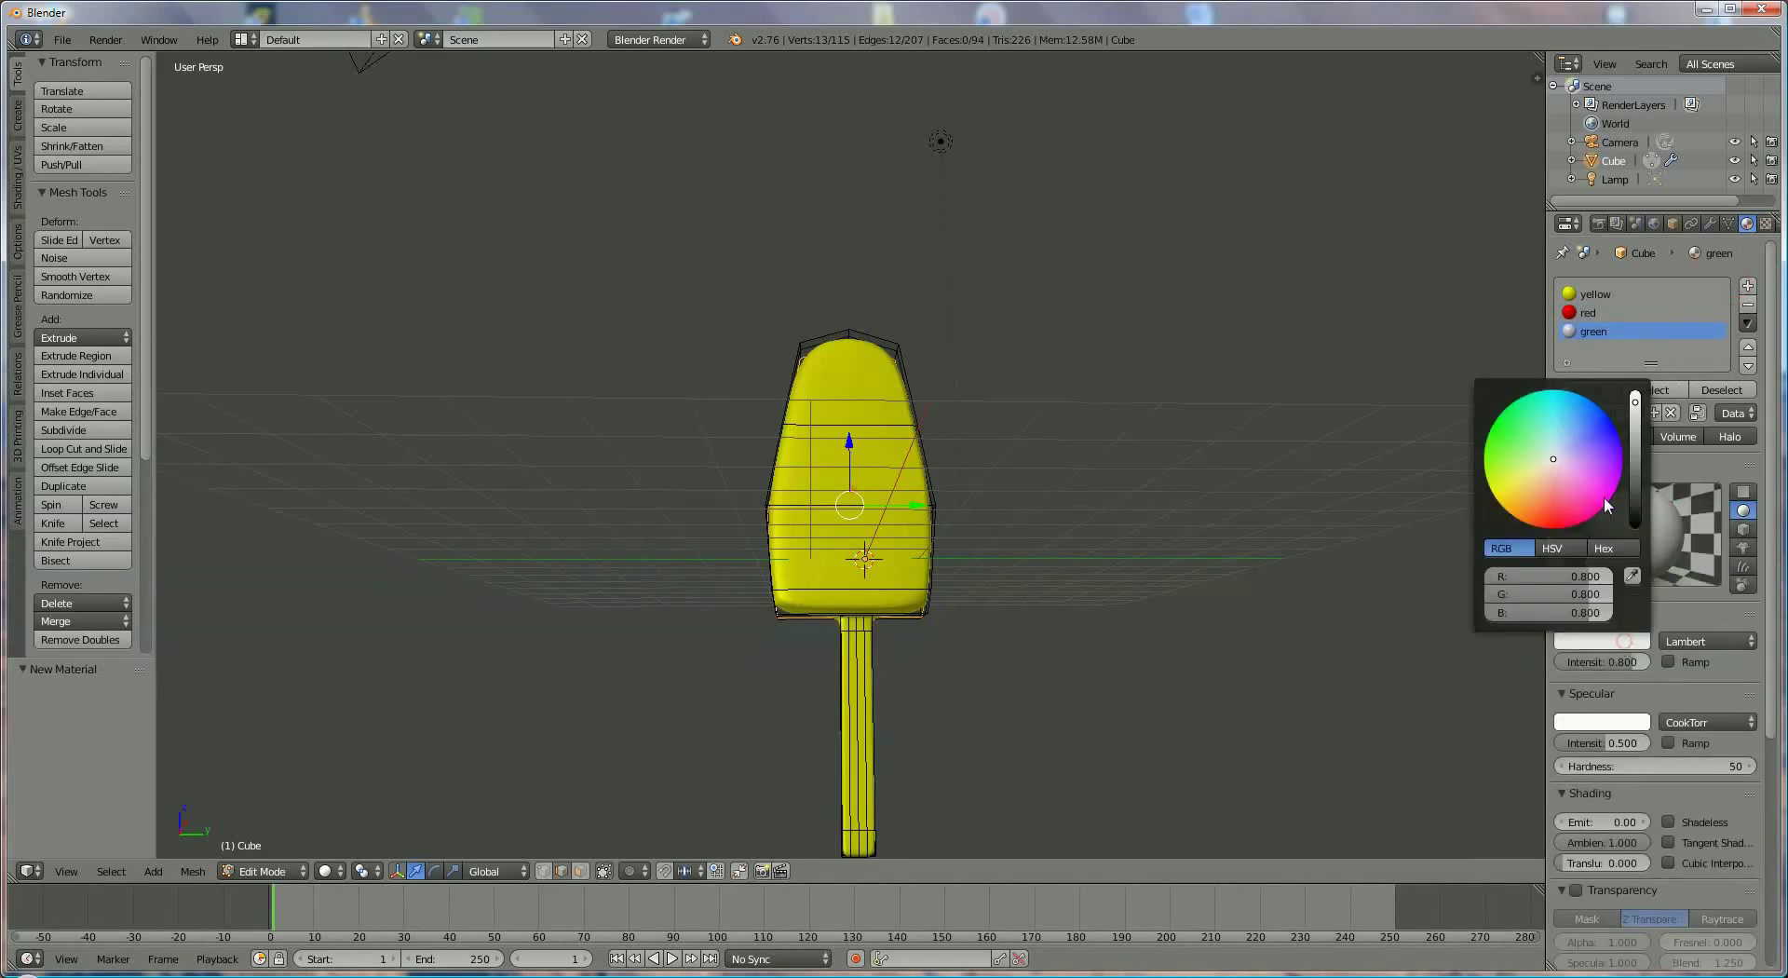
click(1497, 435)
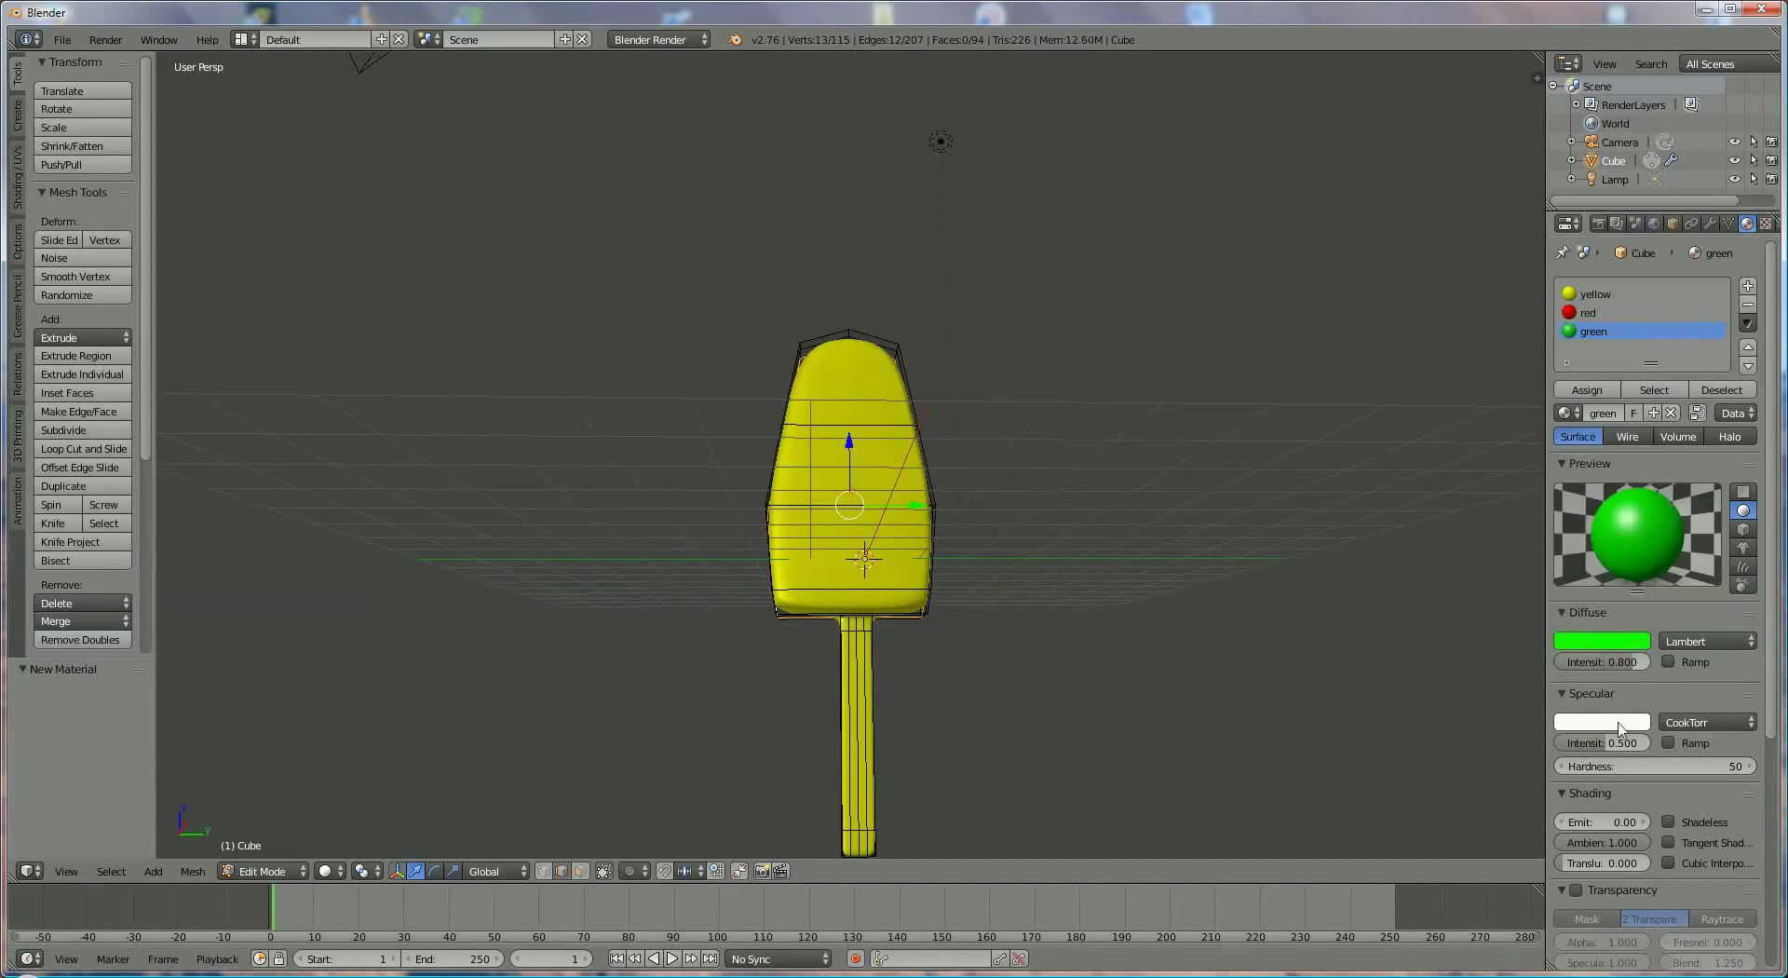
click(1618, 722)
click(1496, 521)
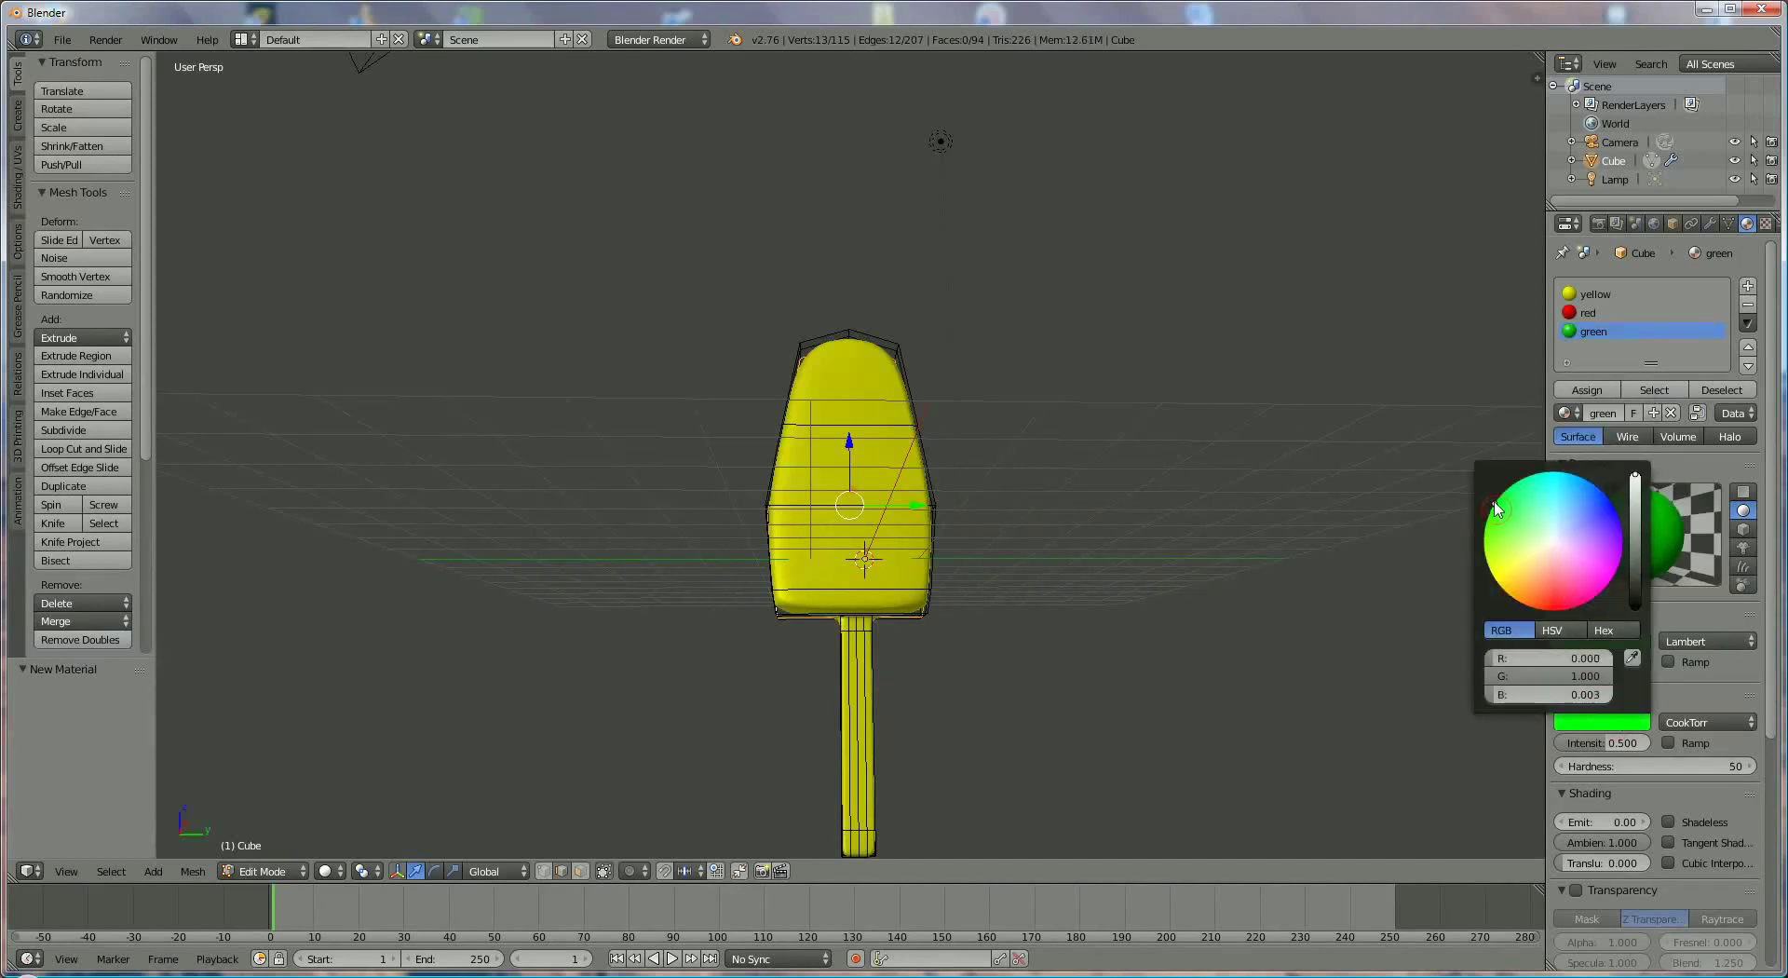
Step: Add a fourth material slot with a new material named wood
click(1748, 286)
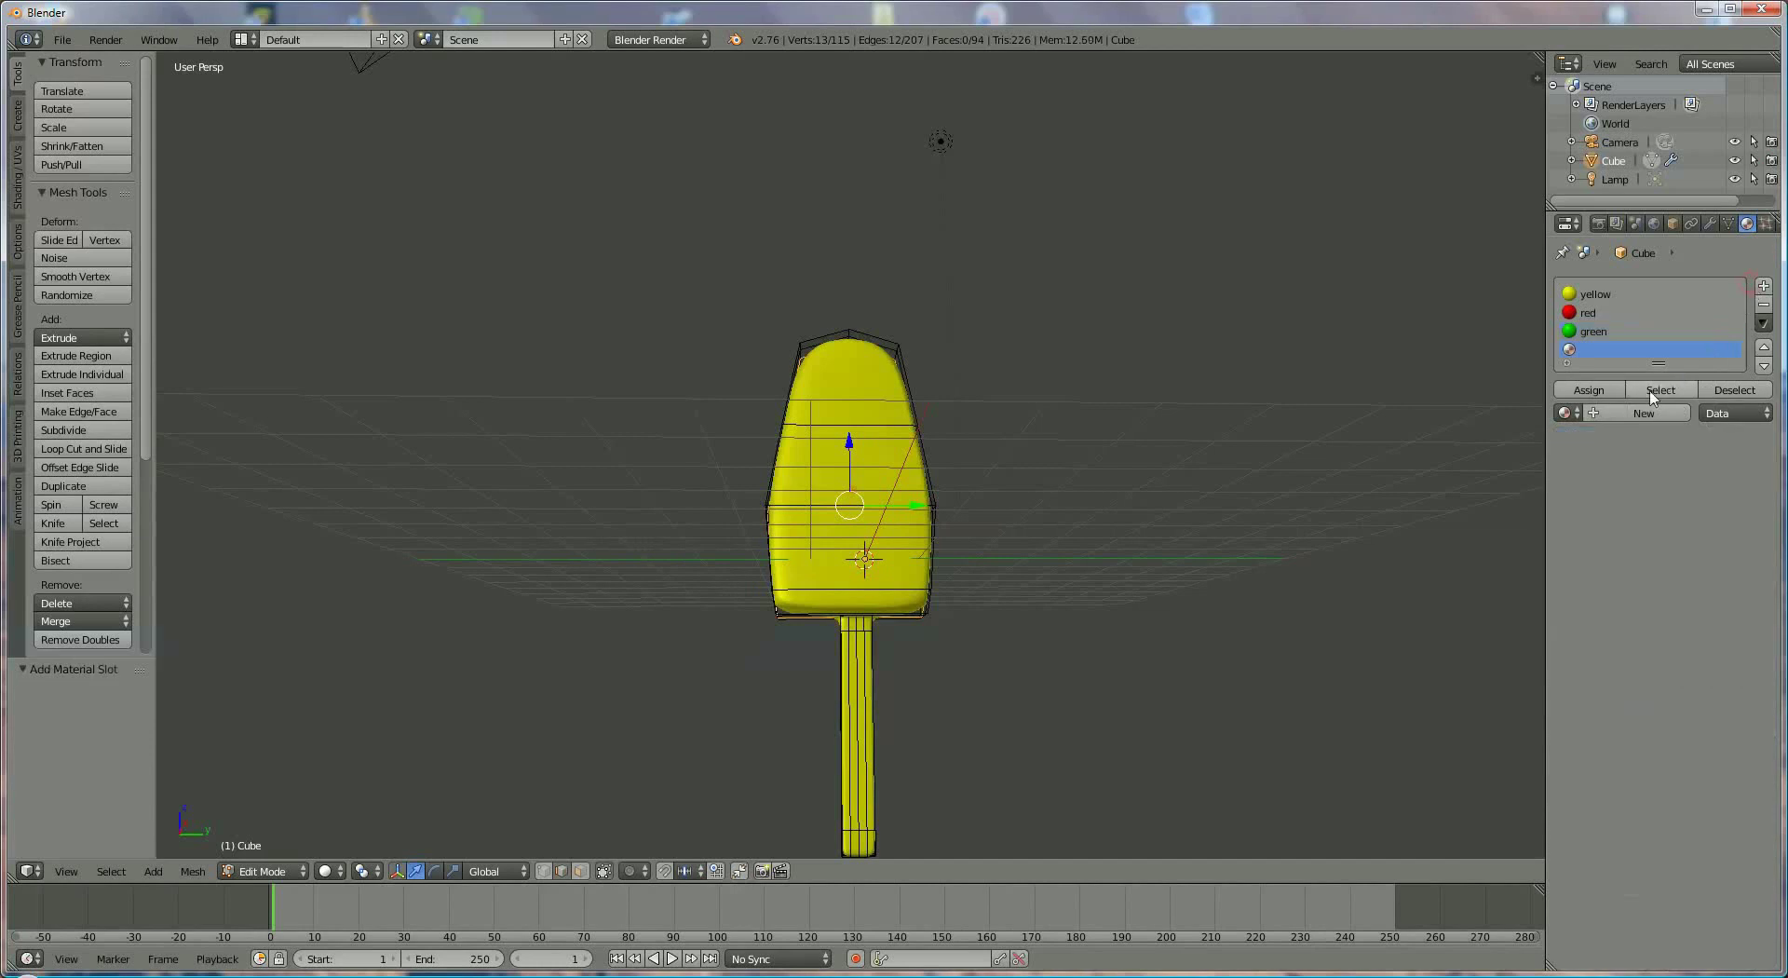
click(1636, 413)
click(1605, 411)
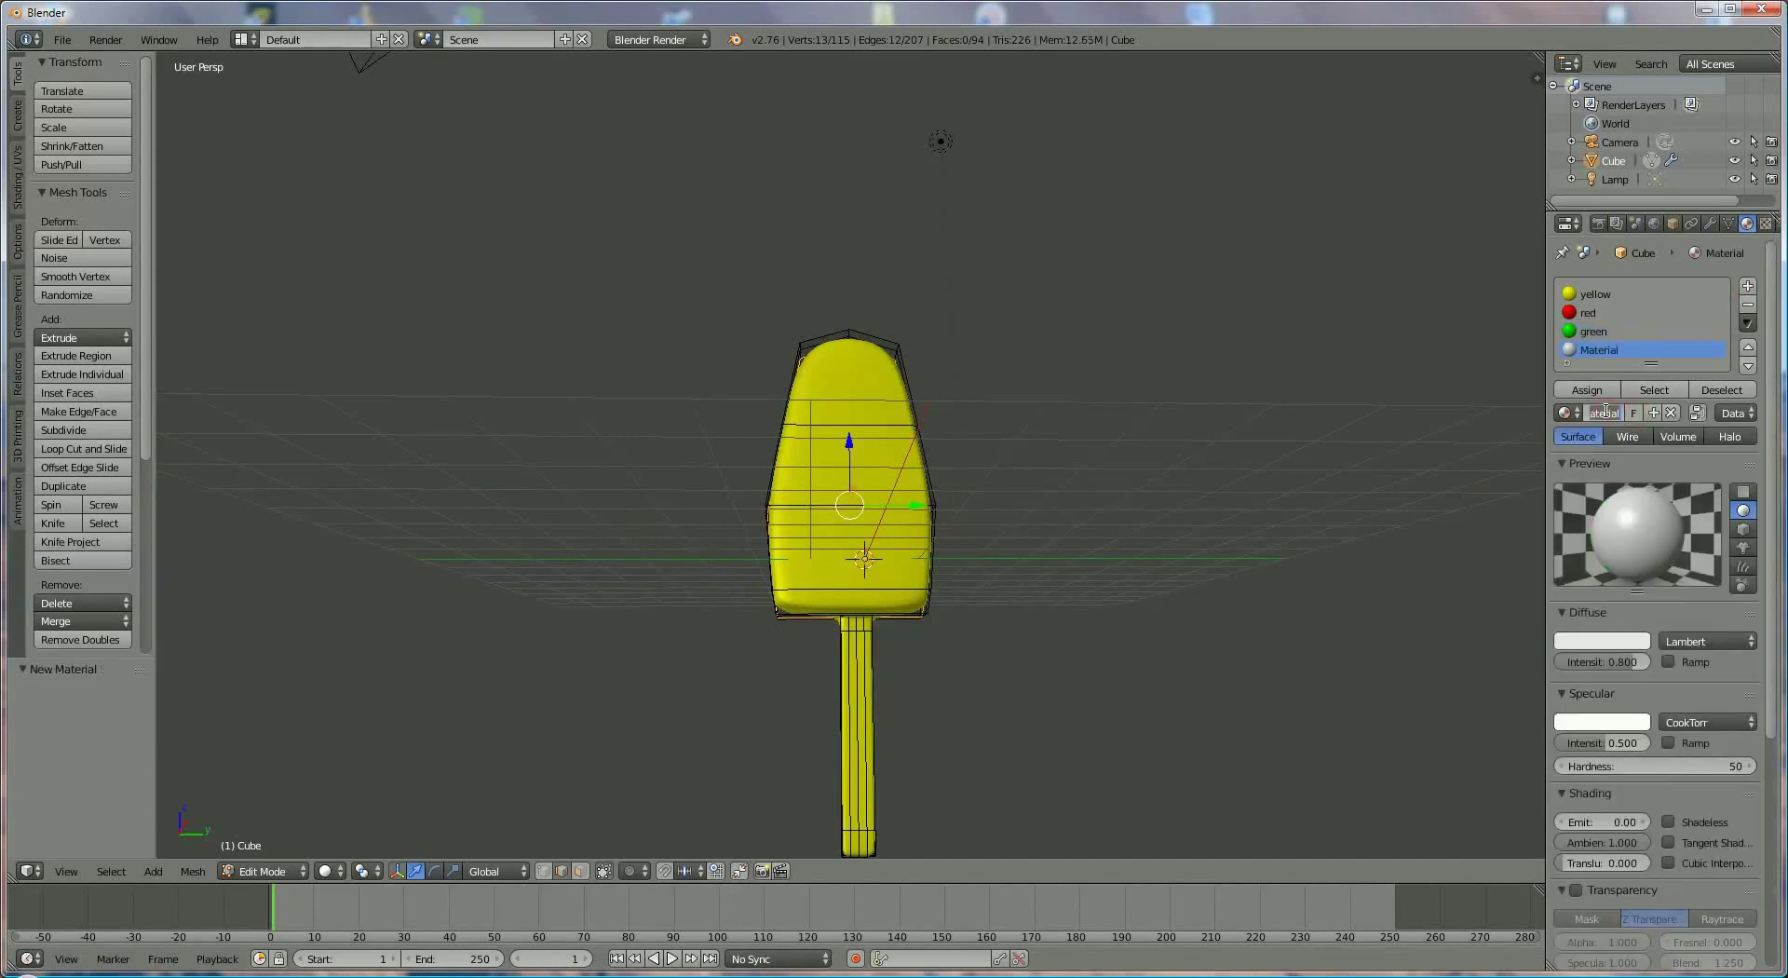
text(wood)
key(Return)
Step: Set the wood material's diffuse colour to a light tan, about R 0.800, G 0.573, B 0.285, and sample its specular colour from the preview sphere
click(1621, 641)
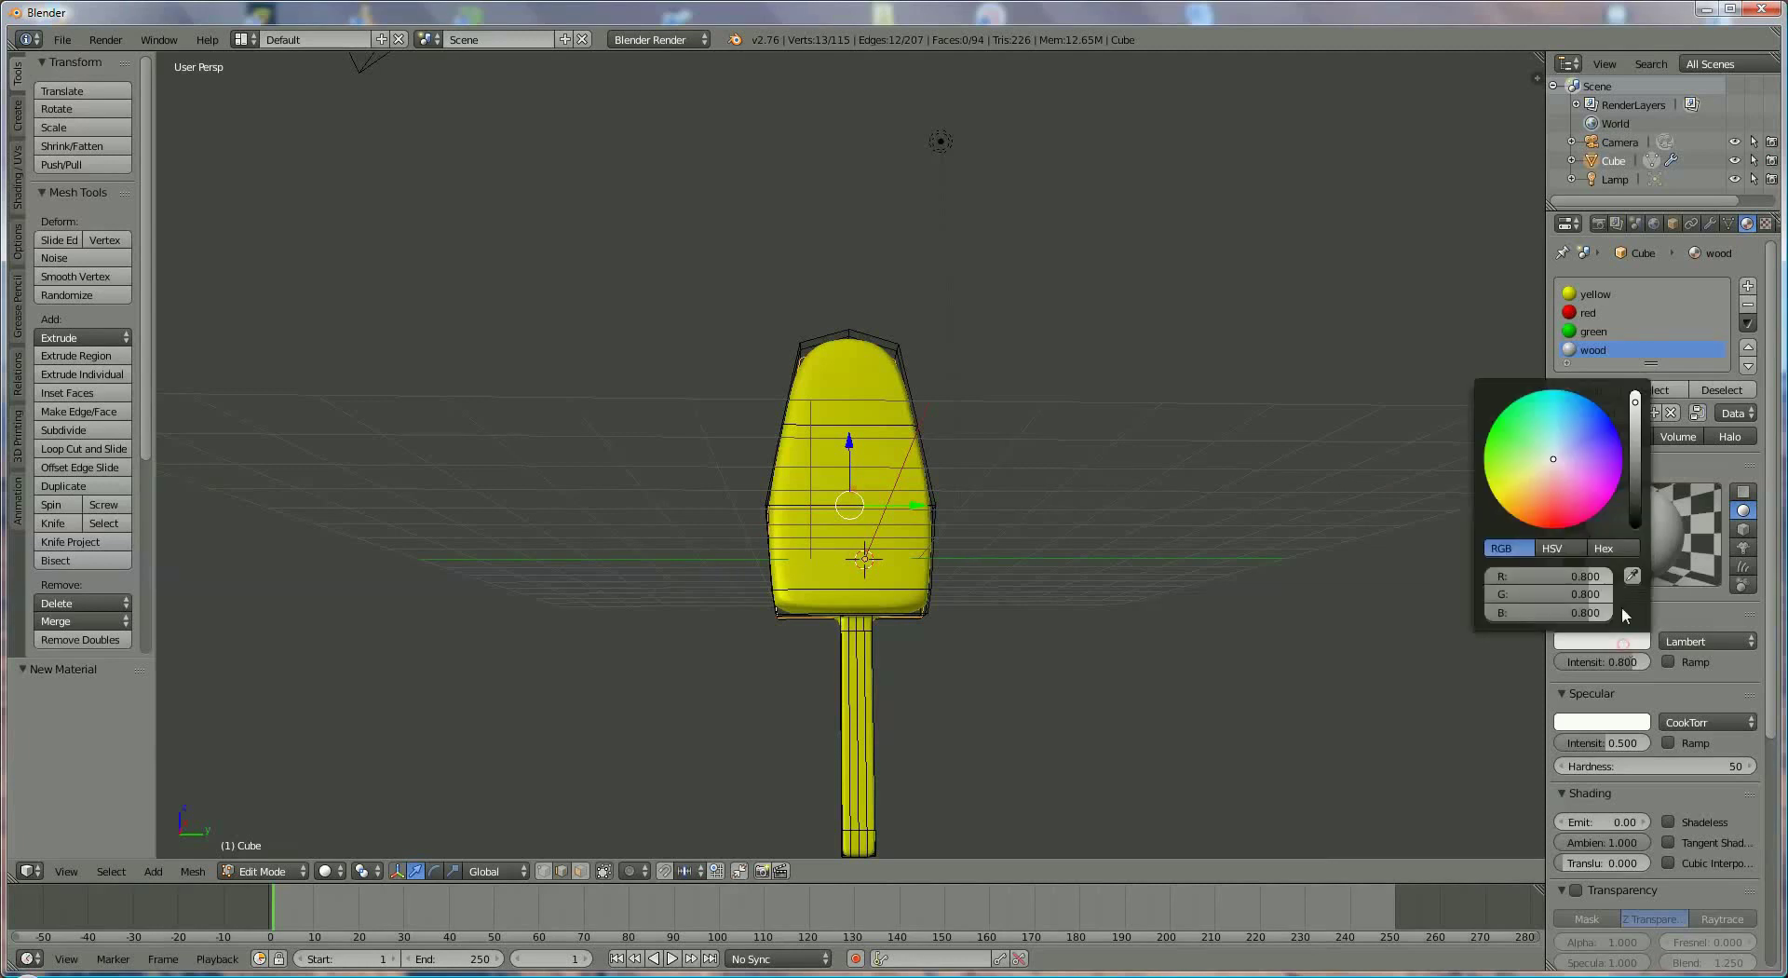
click(1538, 479)
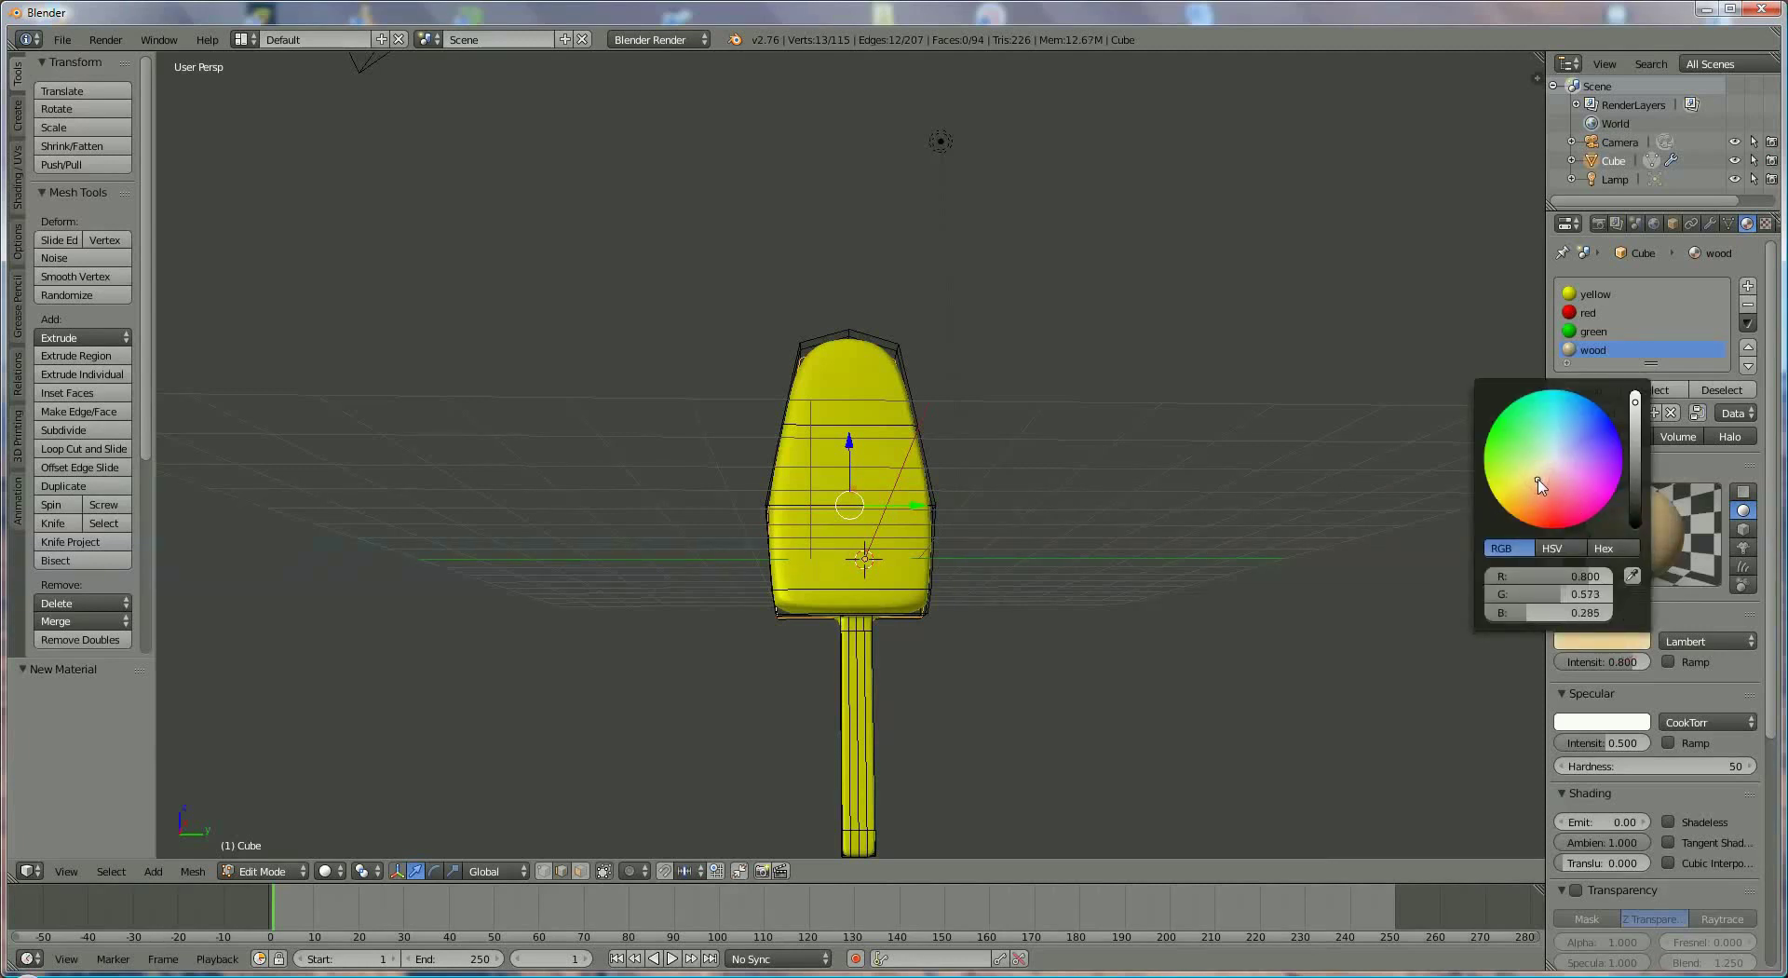
click(1616, 731)
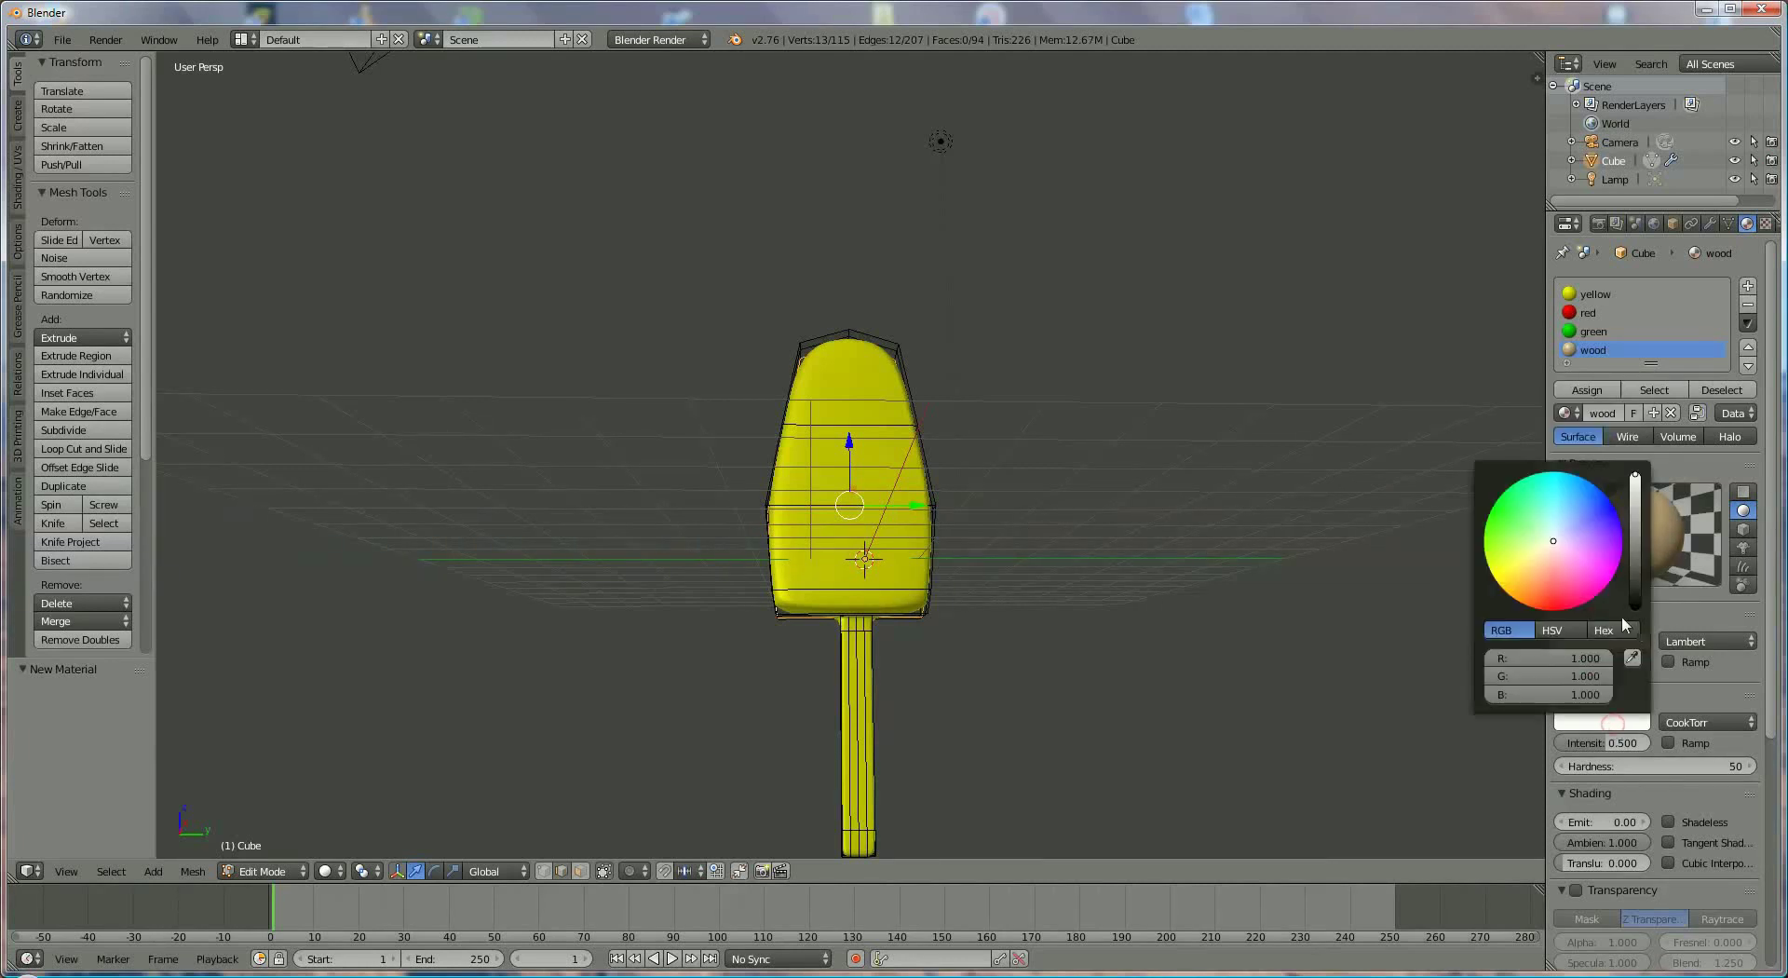
click(1654, 526)
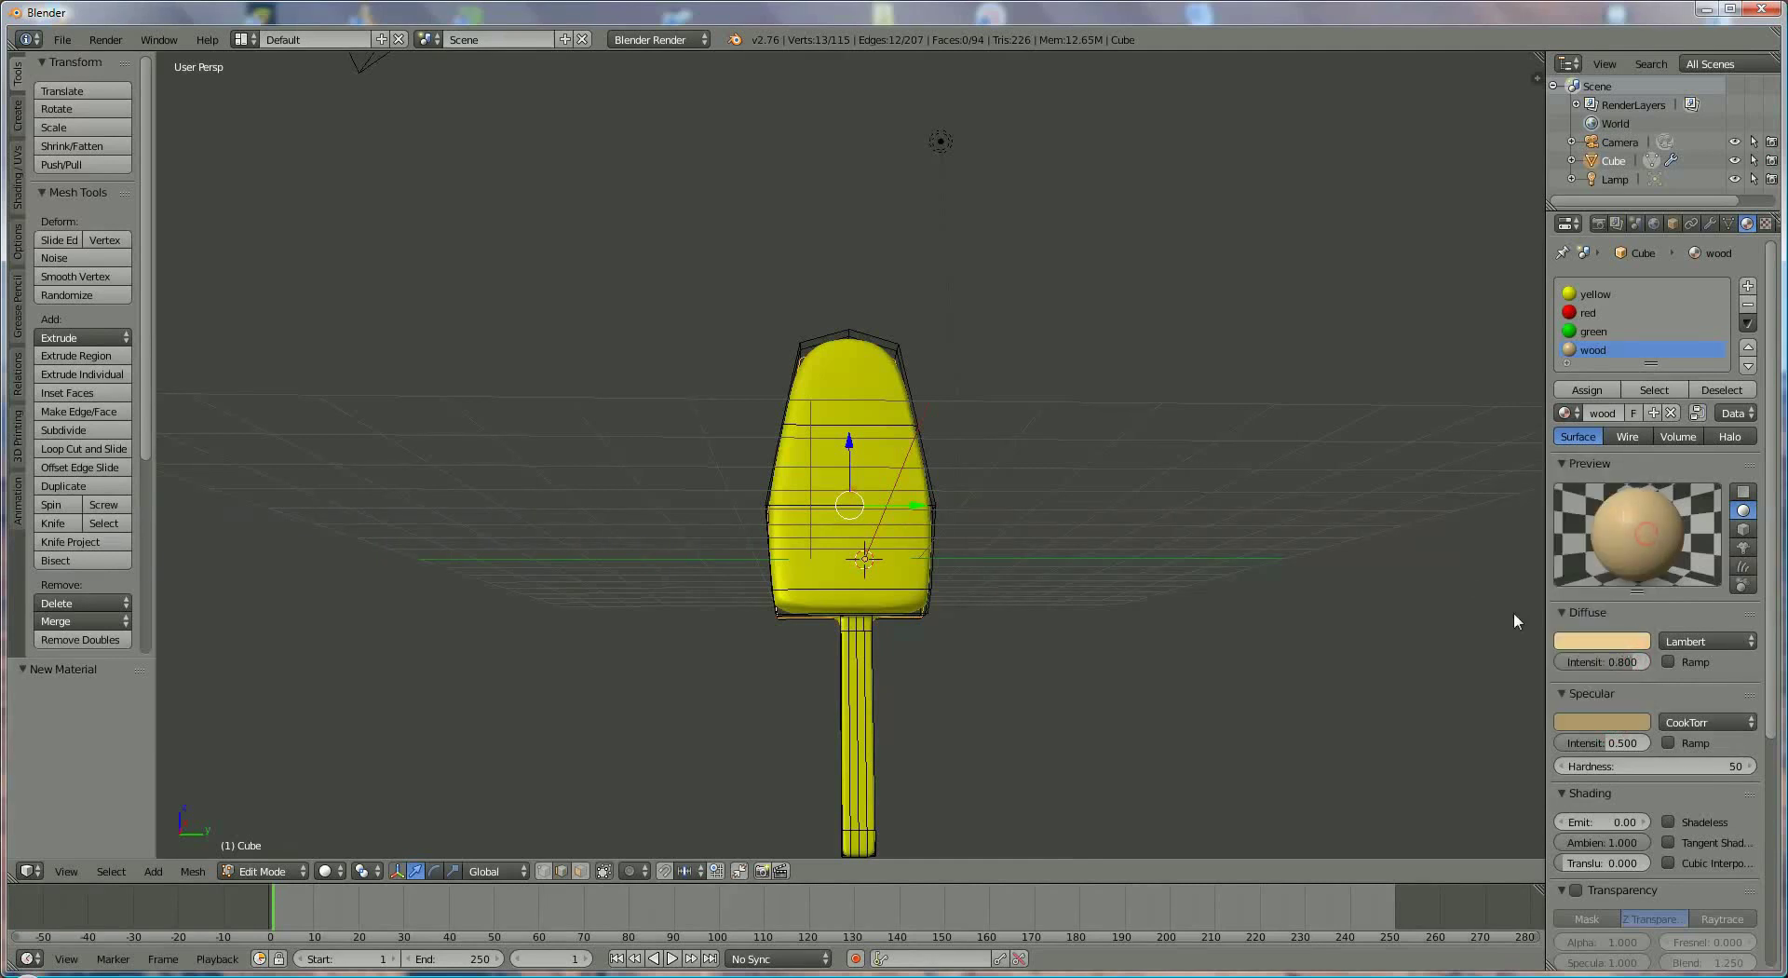
Step: Add a fifth material slot with a new material named chocolat
click(1747, 286)
click(1625, 429)
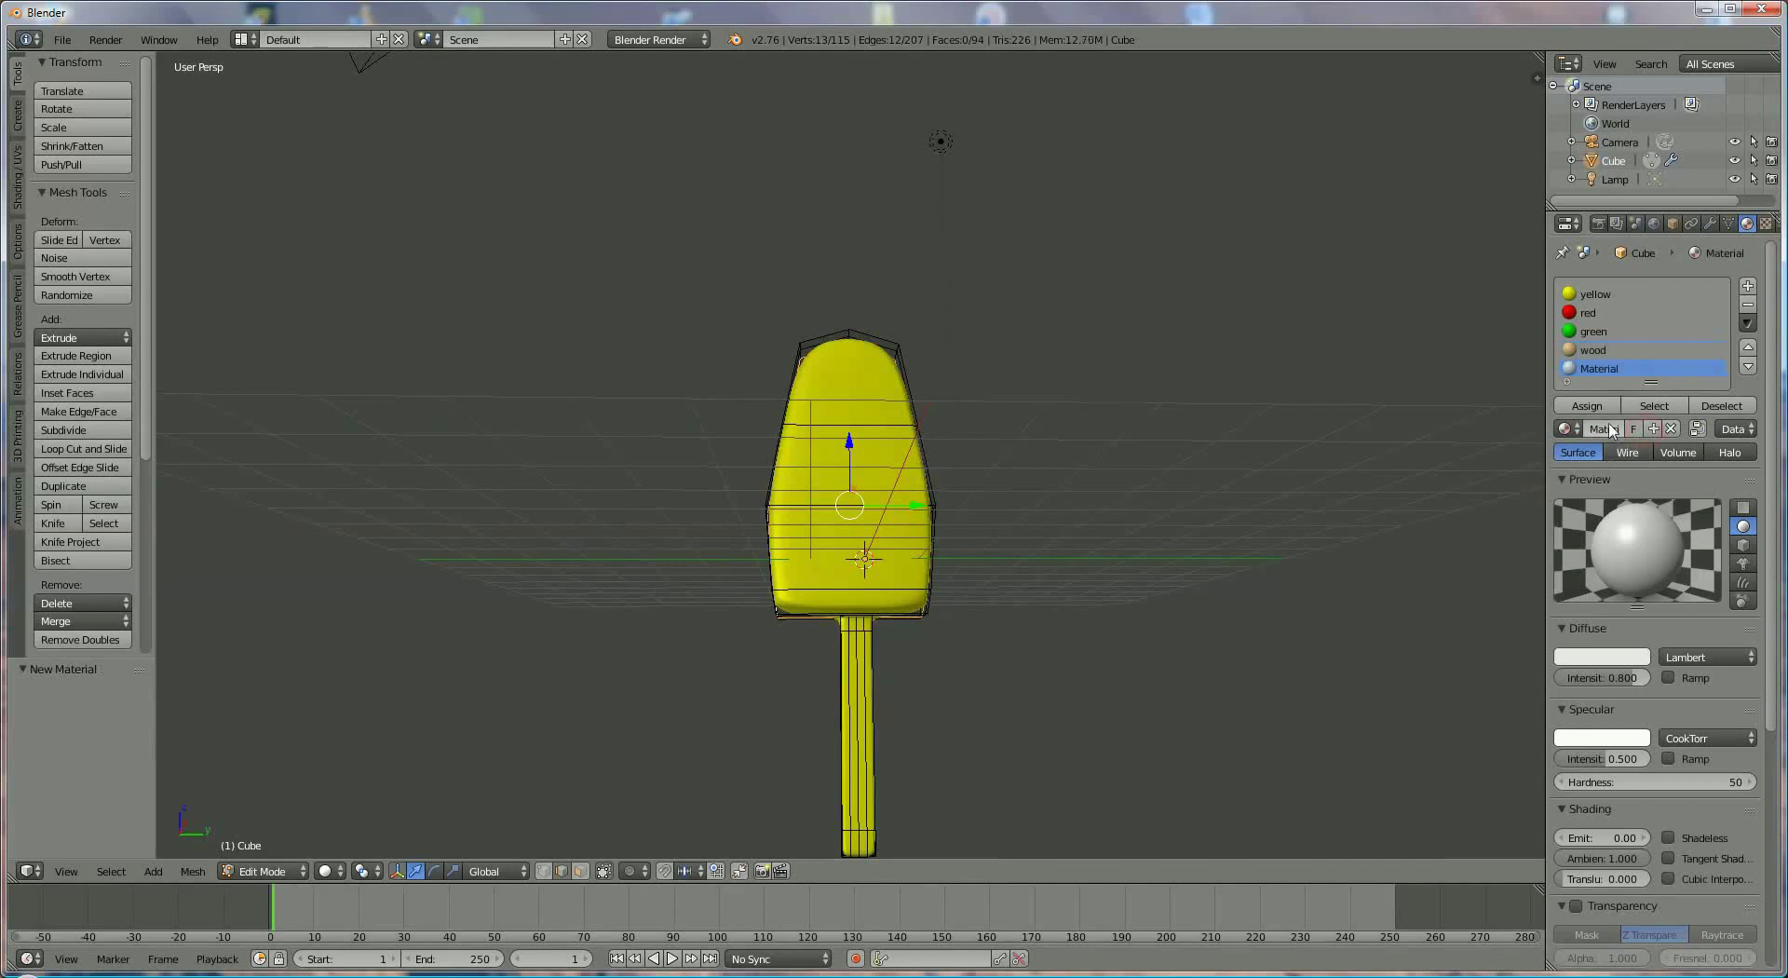
click(1606, 427)
key(Return)
Step: Set the chocolat material's diffuse colour to hex 614637 and sample its specular colour from the brown preview sphere
click(1620, 657)
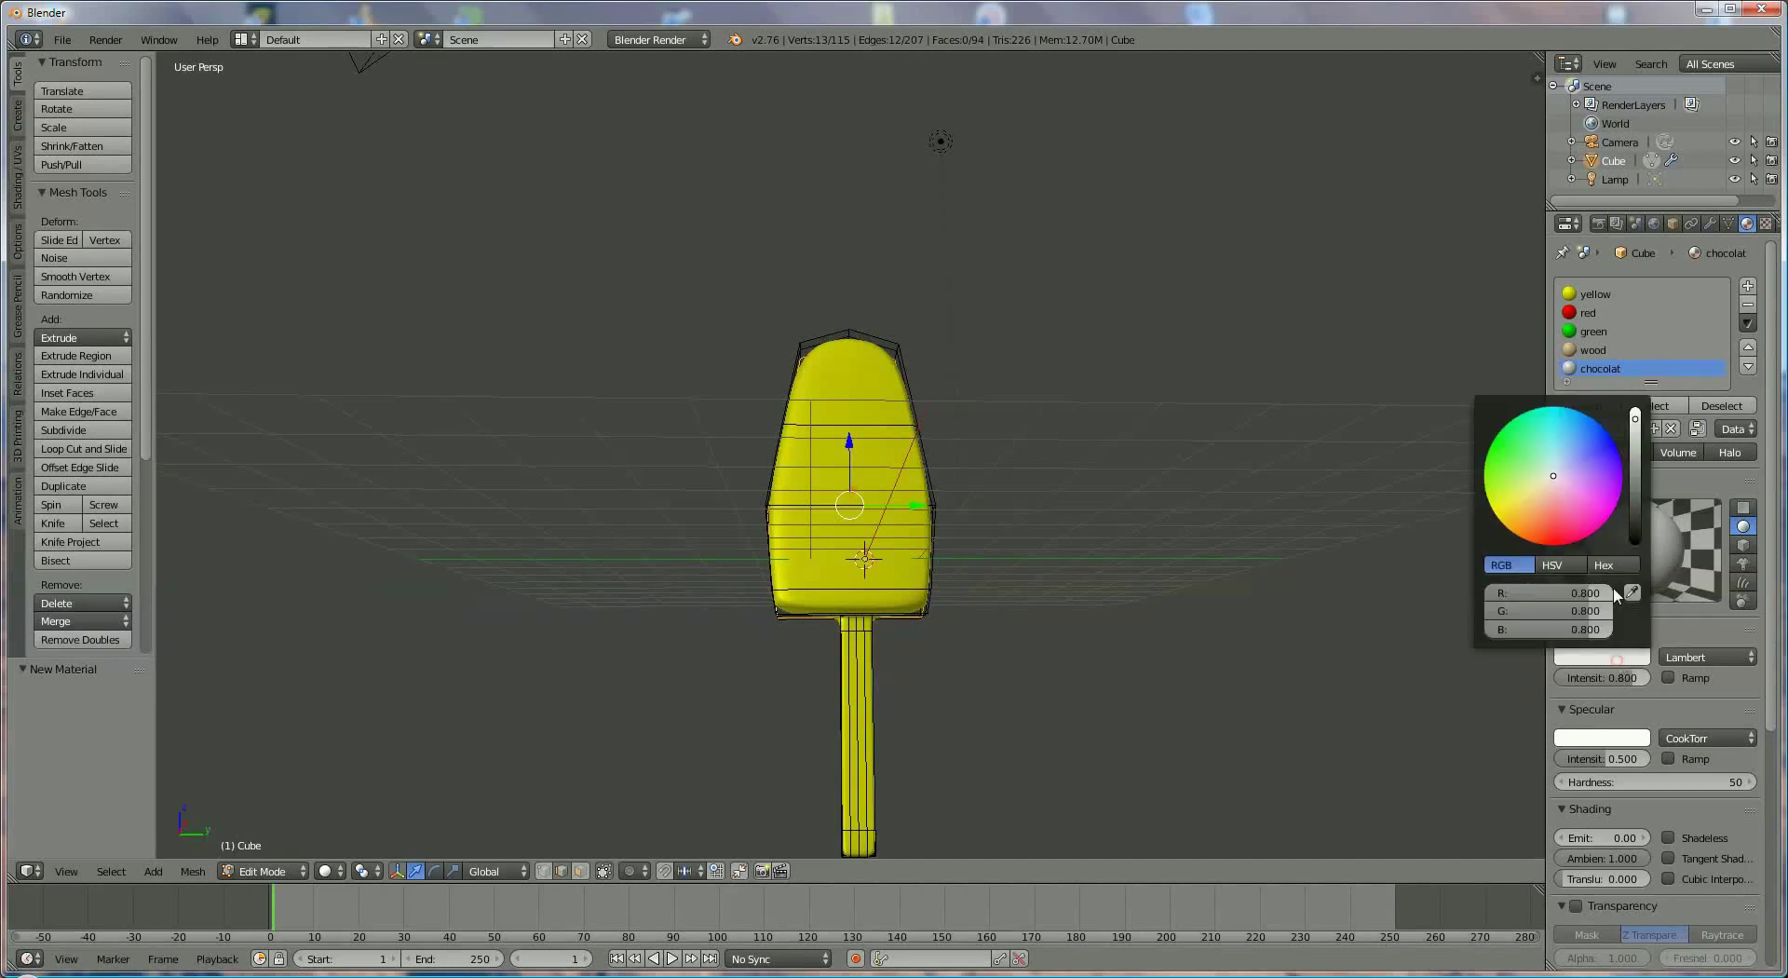
click(1607, 567)
click(1570, 591)
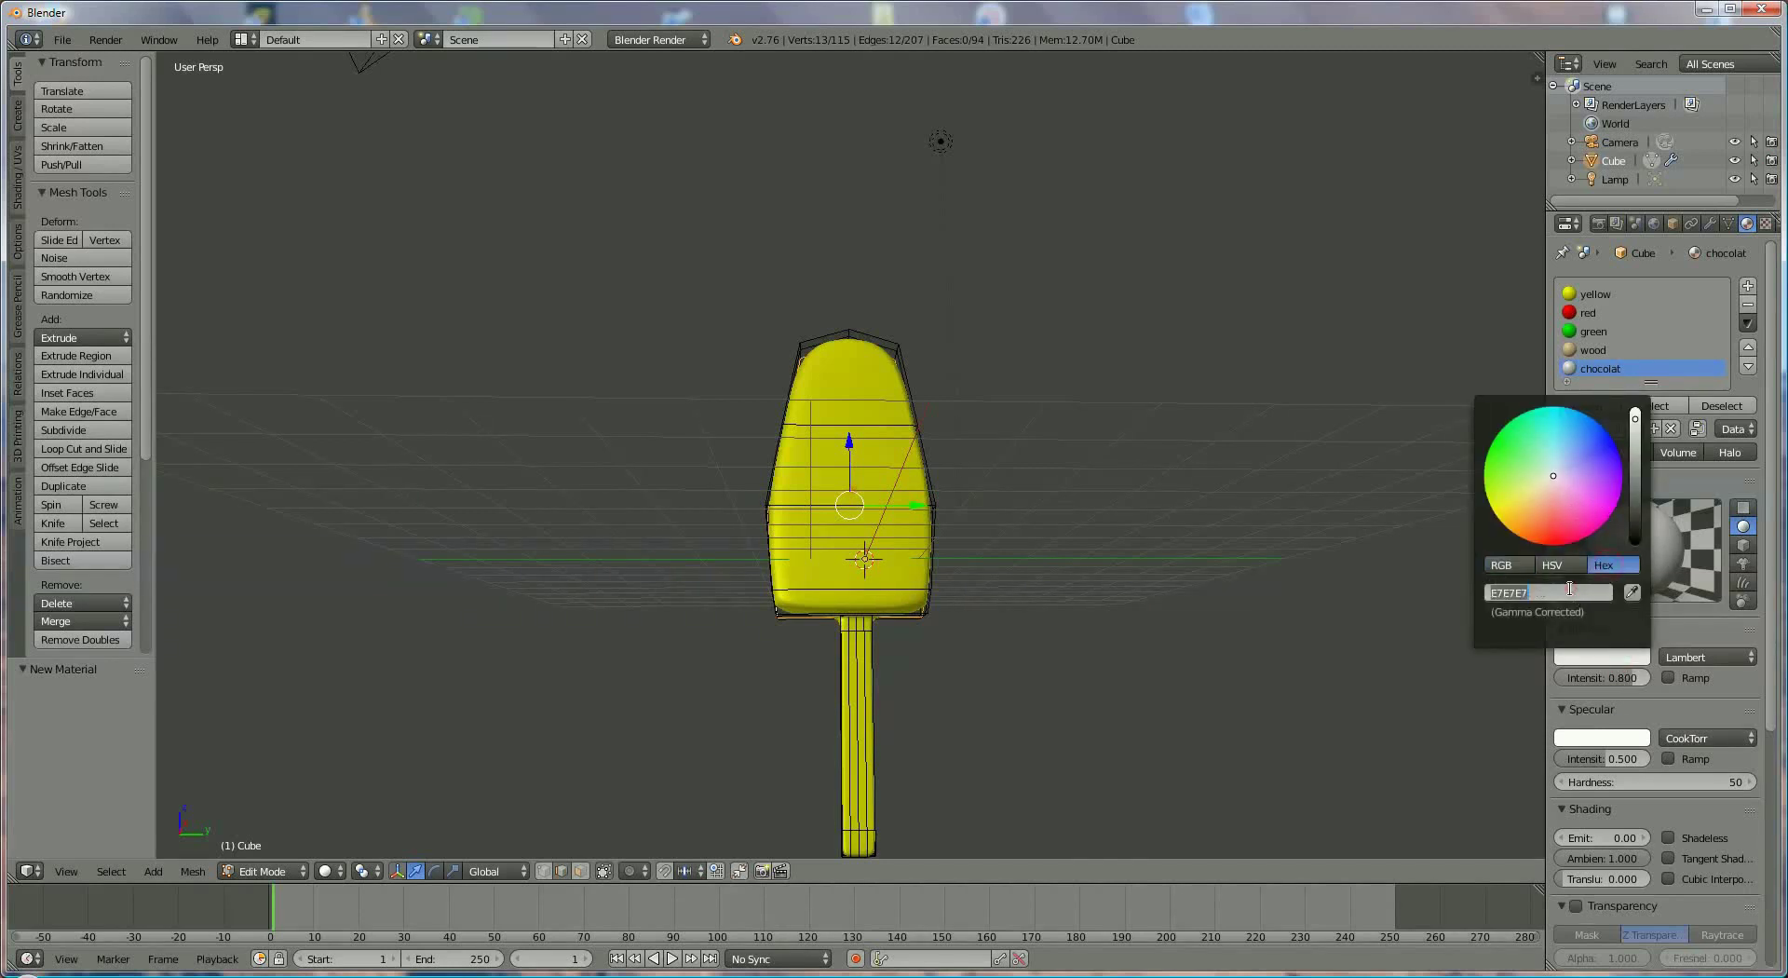
text(614637)
key(Return)
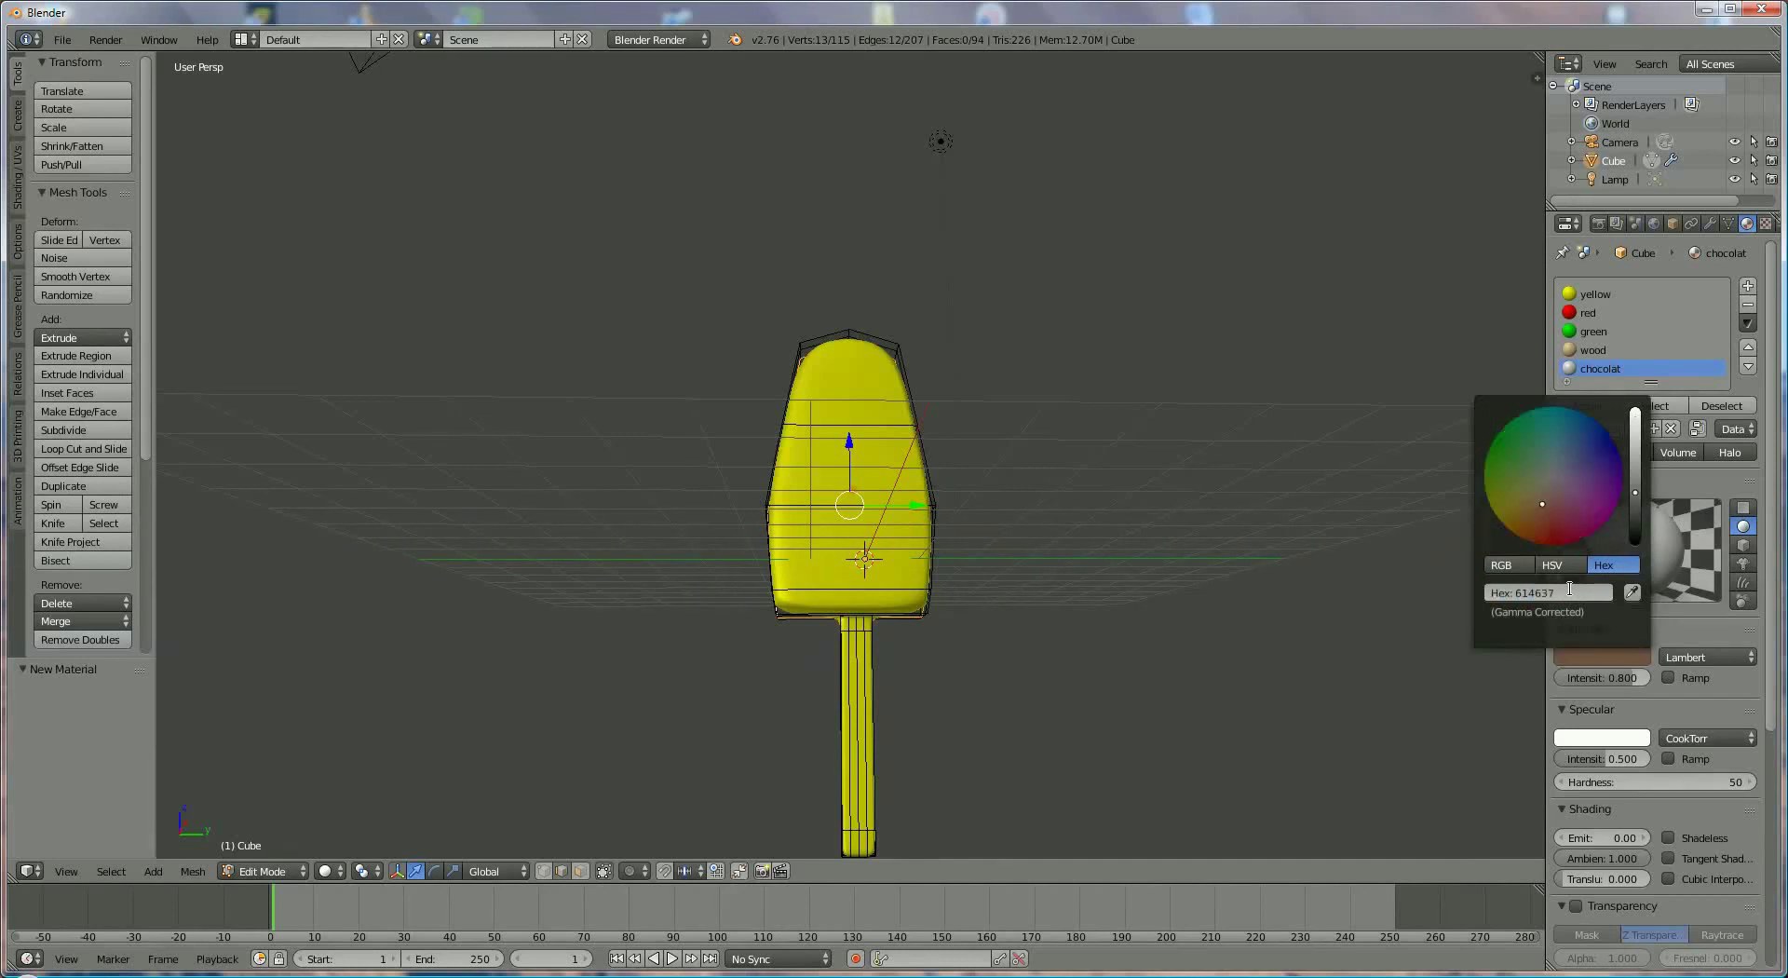
click(1645, 737)
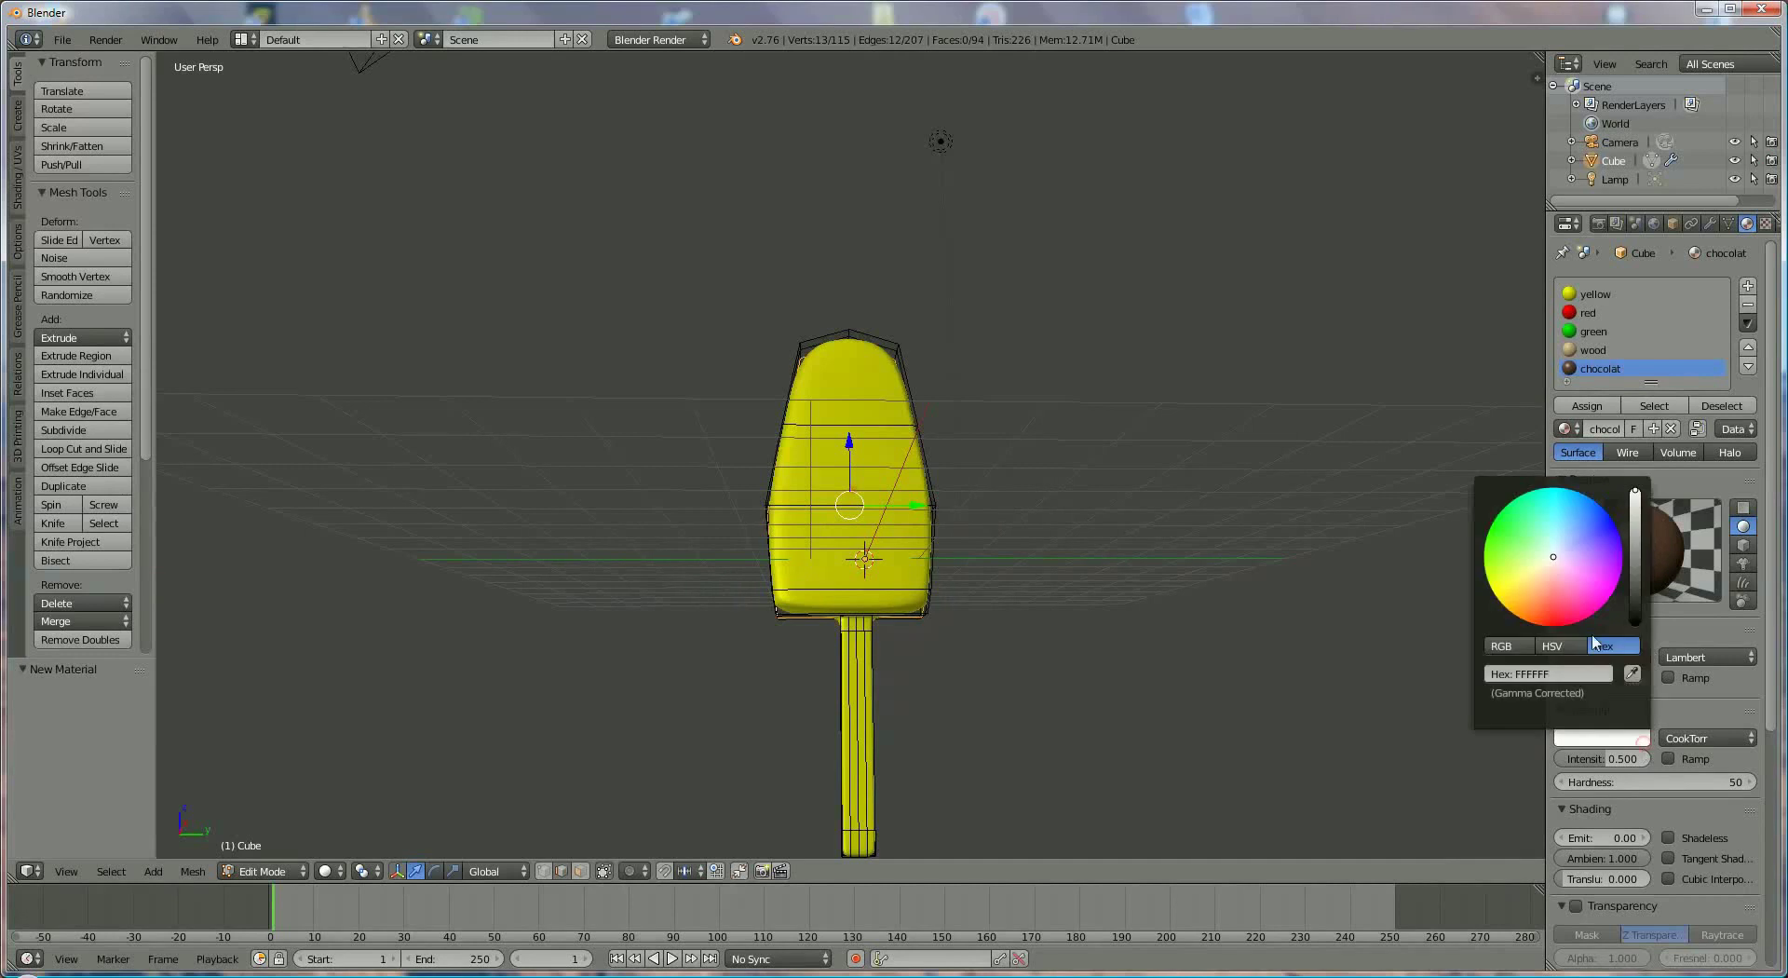
click(1643, 635)
click(1644, 553)
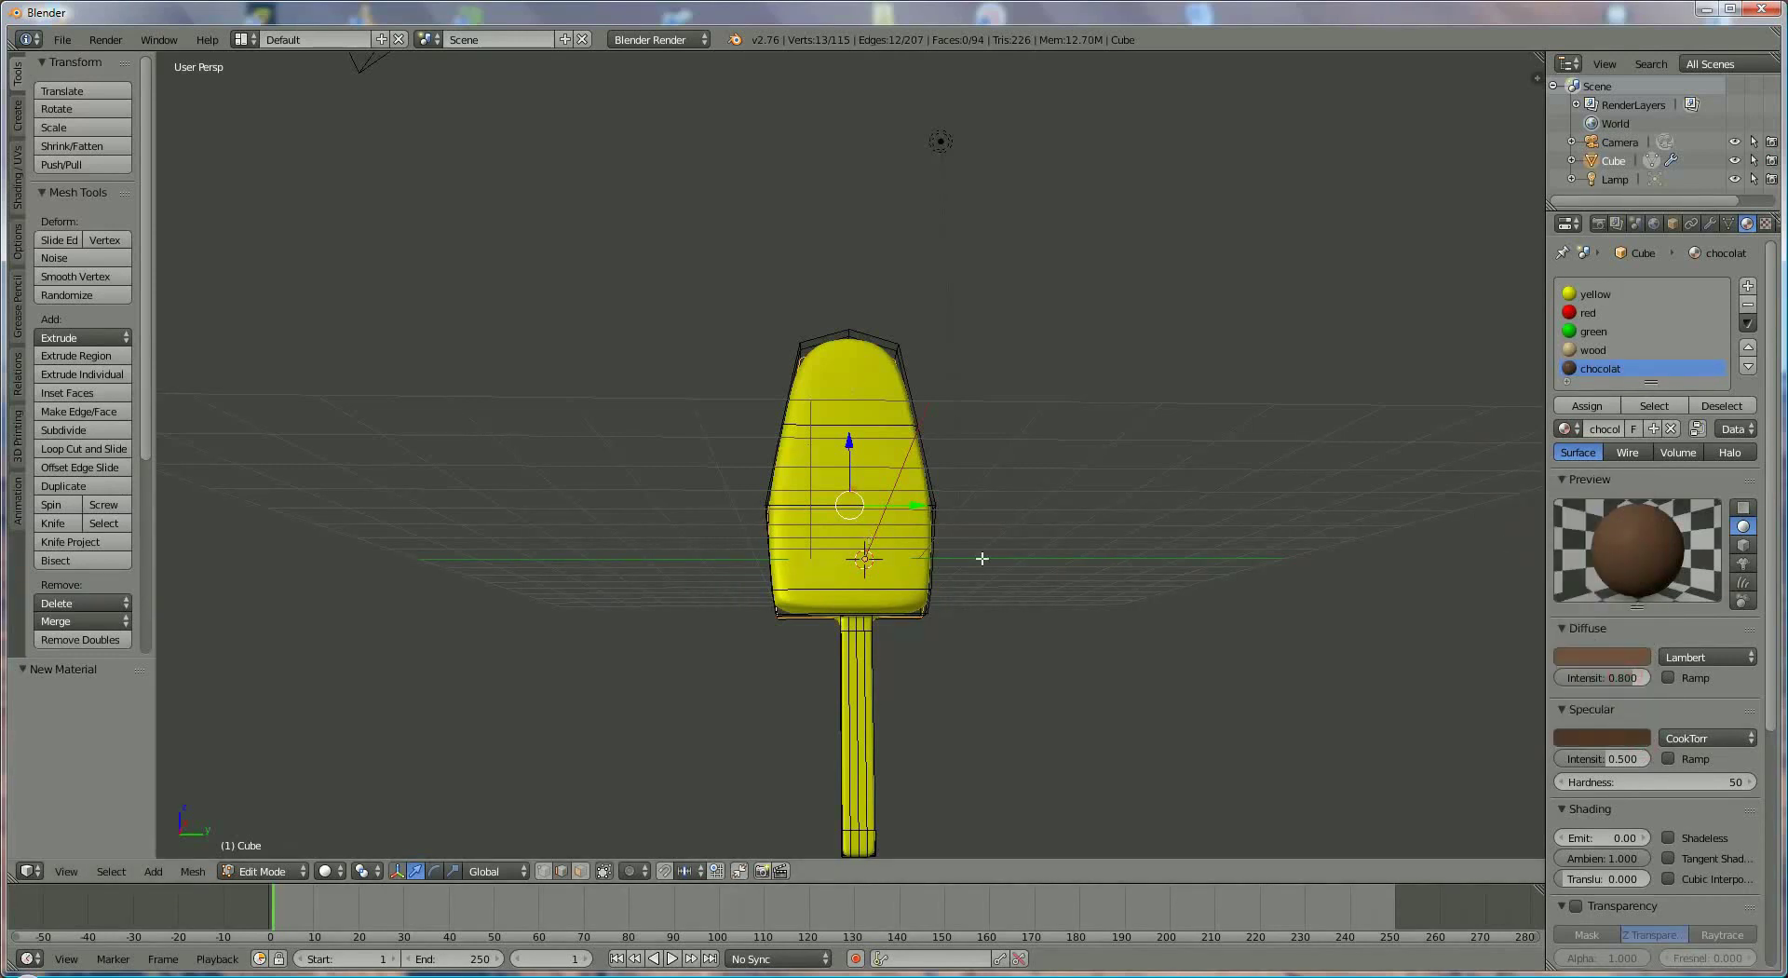
Step: Clear the selection, switch to face selection, and select the broad front face, adjoining narrow side faces and top faces of the body's upper section
middle_drag(981, 558, 1002, 602)
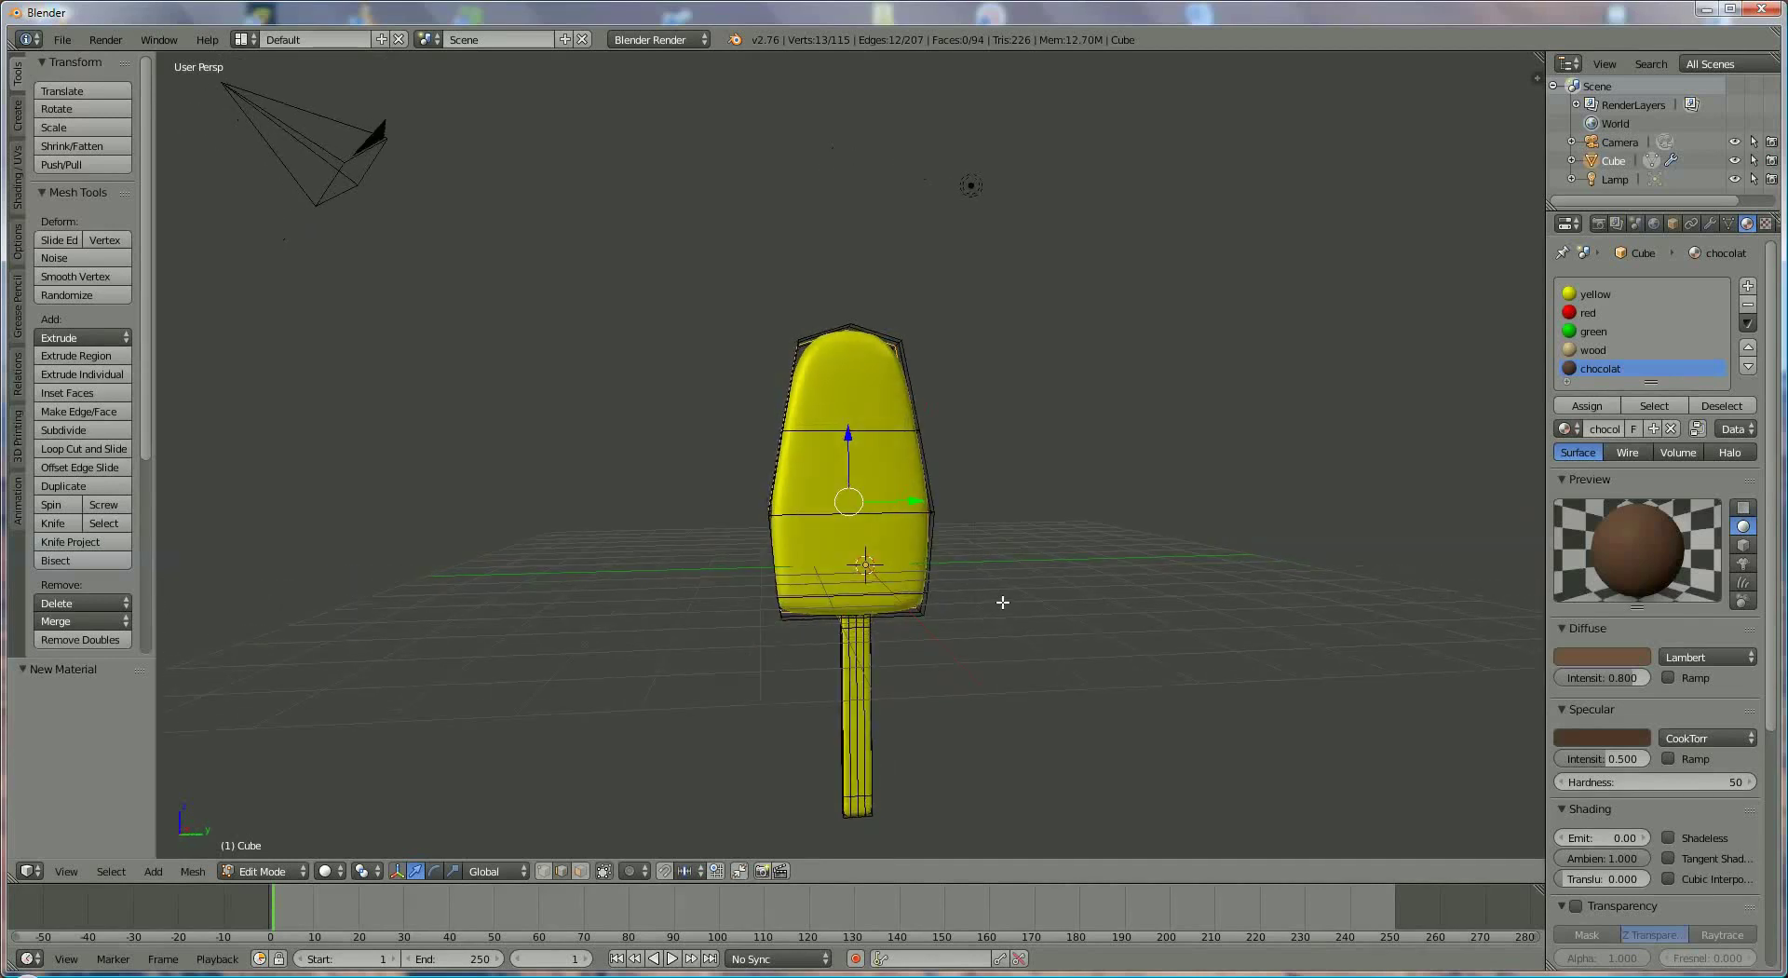
scroll(988, 584, up, 2)
middle_drag(770, 338, 880, 438)
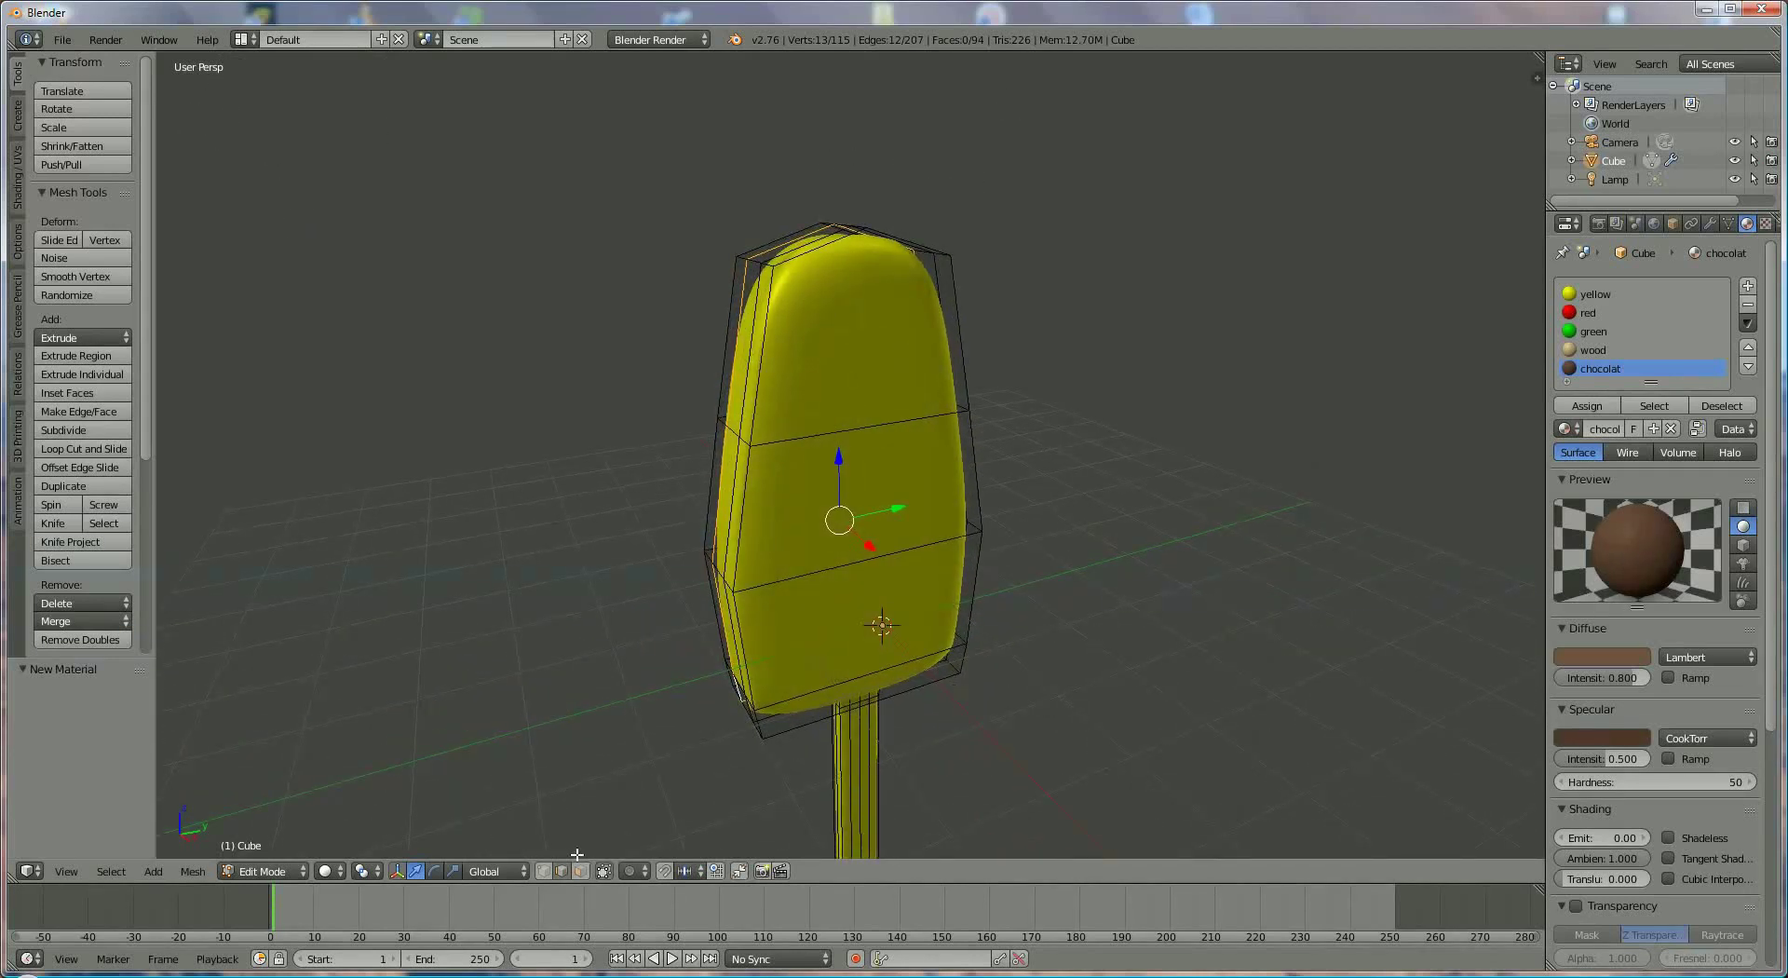
key(a)
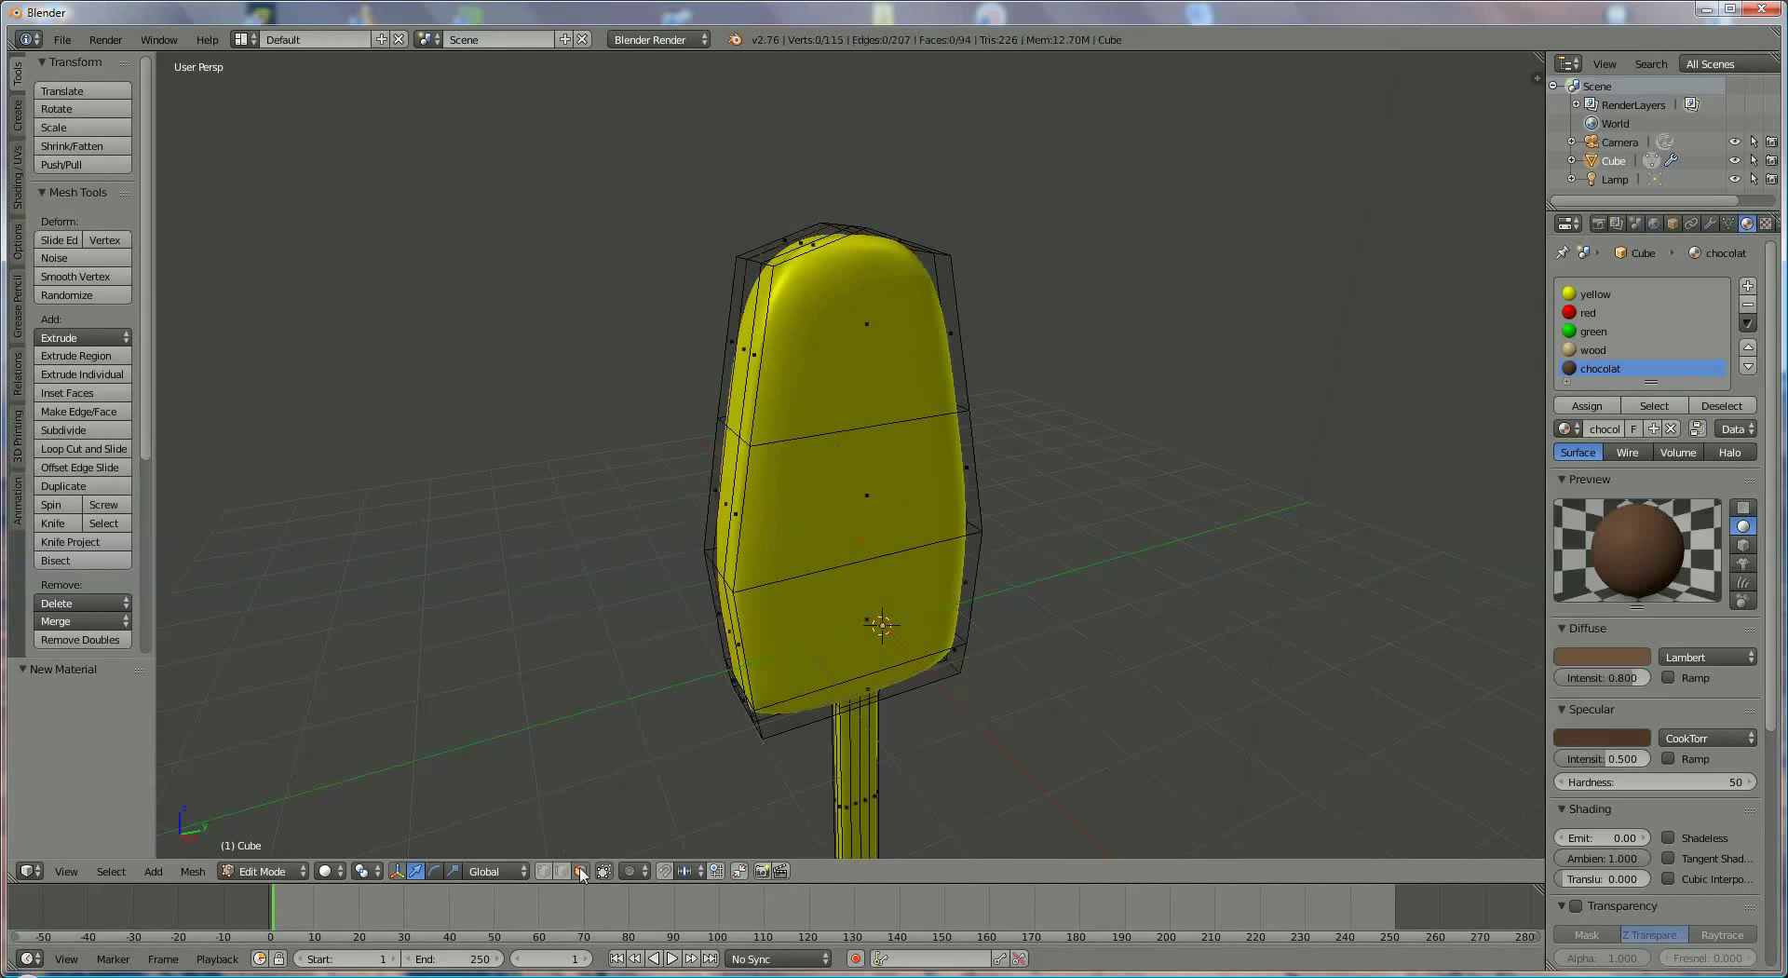
right_click(830, 363)
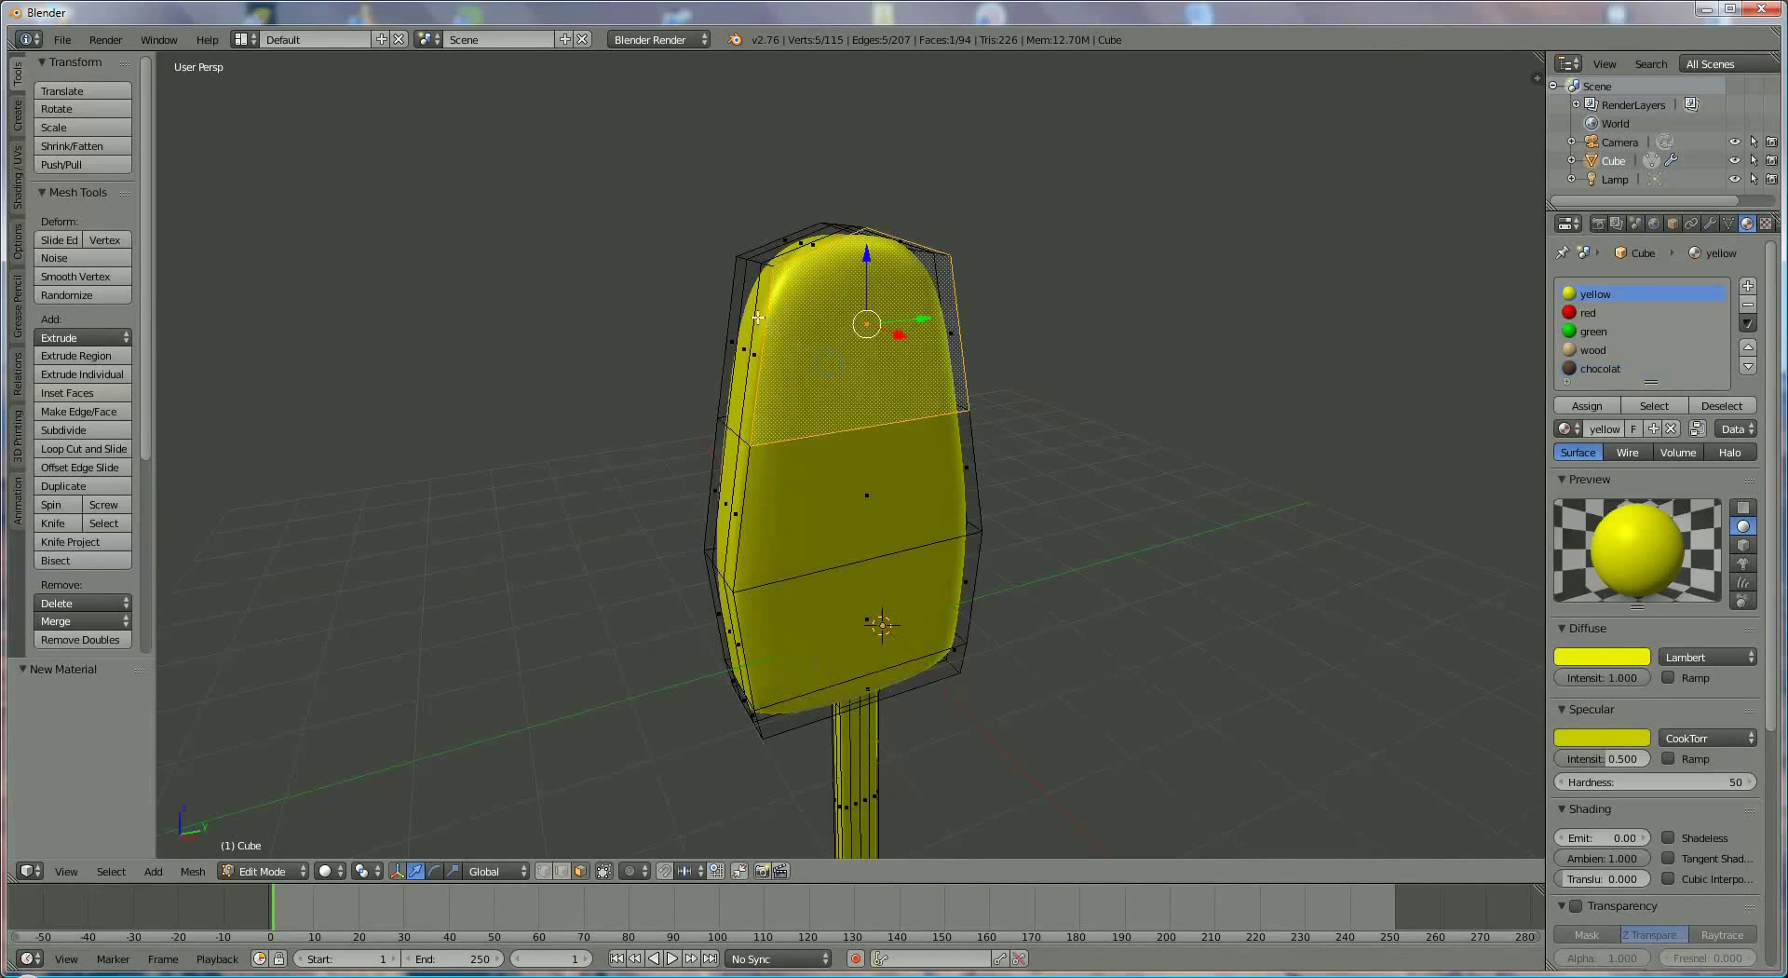
right_click(740, 303)
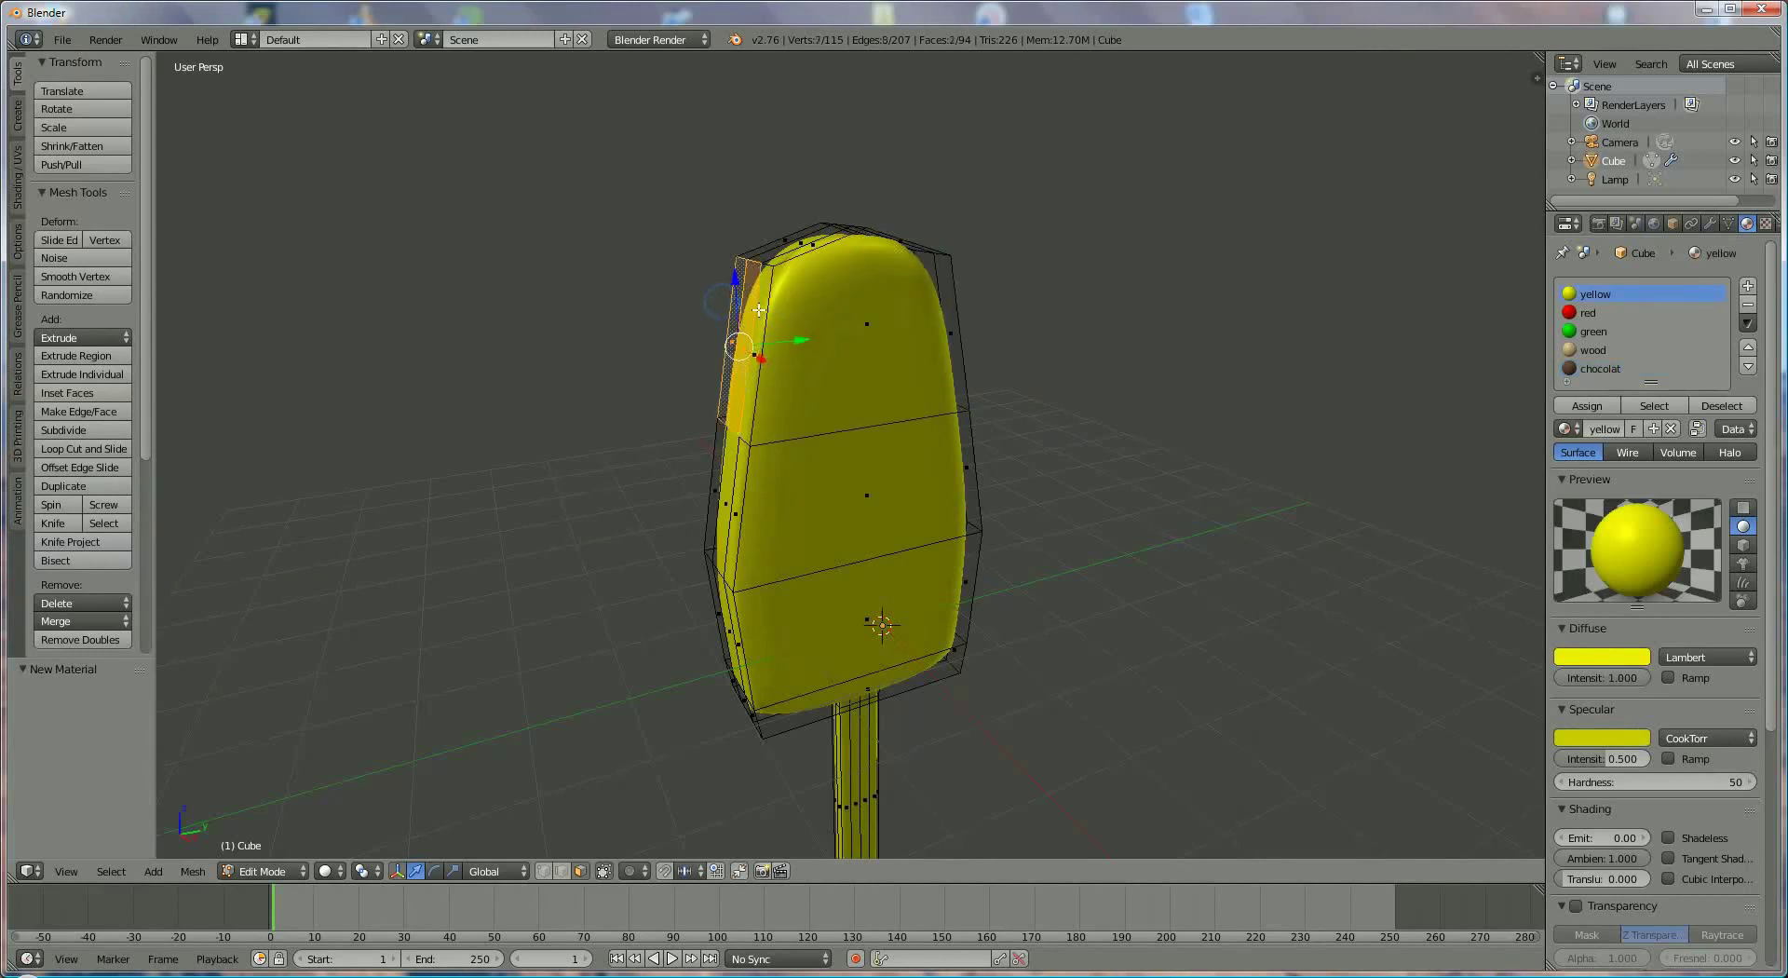
shift+right_click(783, 308)
shift+right_click(768, 287)
shift+right_click(799, 265)
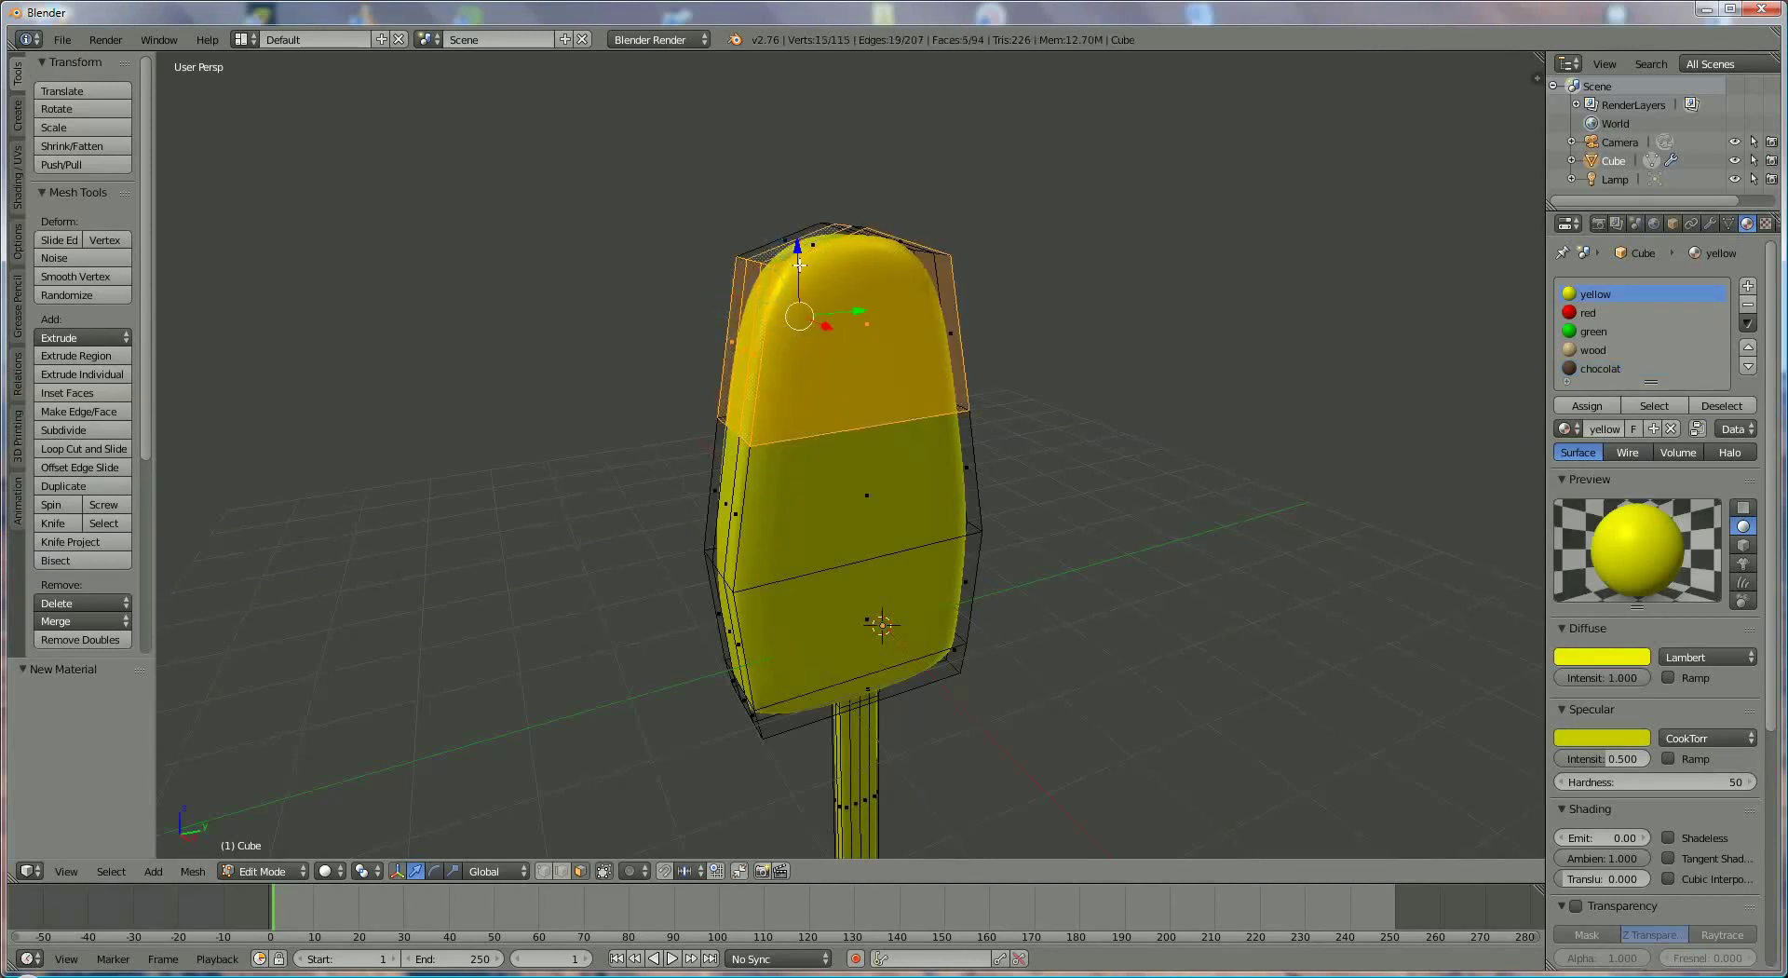
shift+right_click(824, 240)
Step: Extend the selection around the back and opposite narrow side until all faces of the body's uppermost section are selected
middle_drag(825, 240, 694, 418)
shift+right_click(866, 447)
shift+right_click(834, 321)
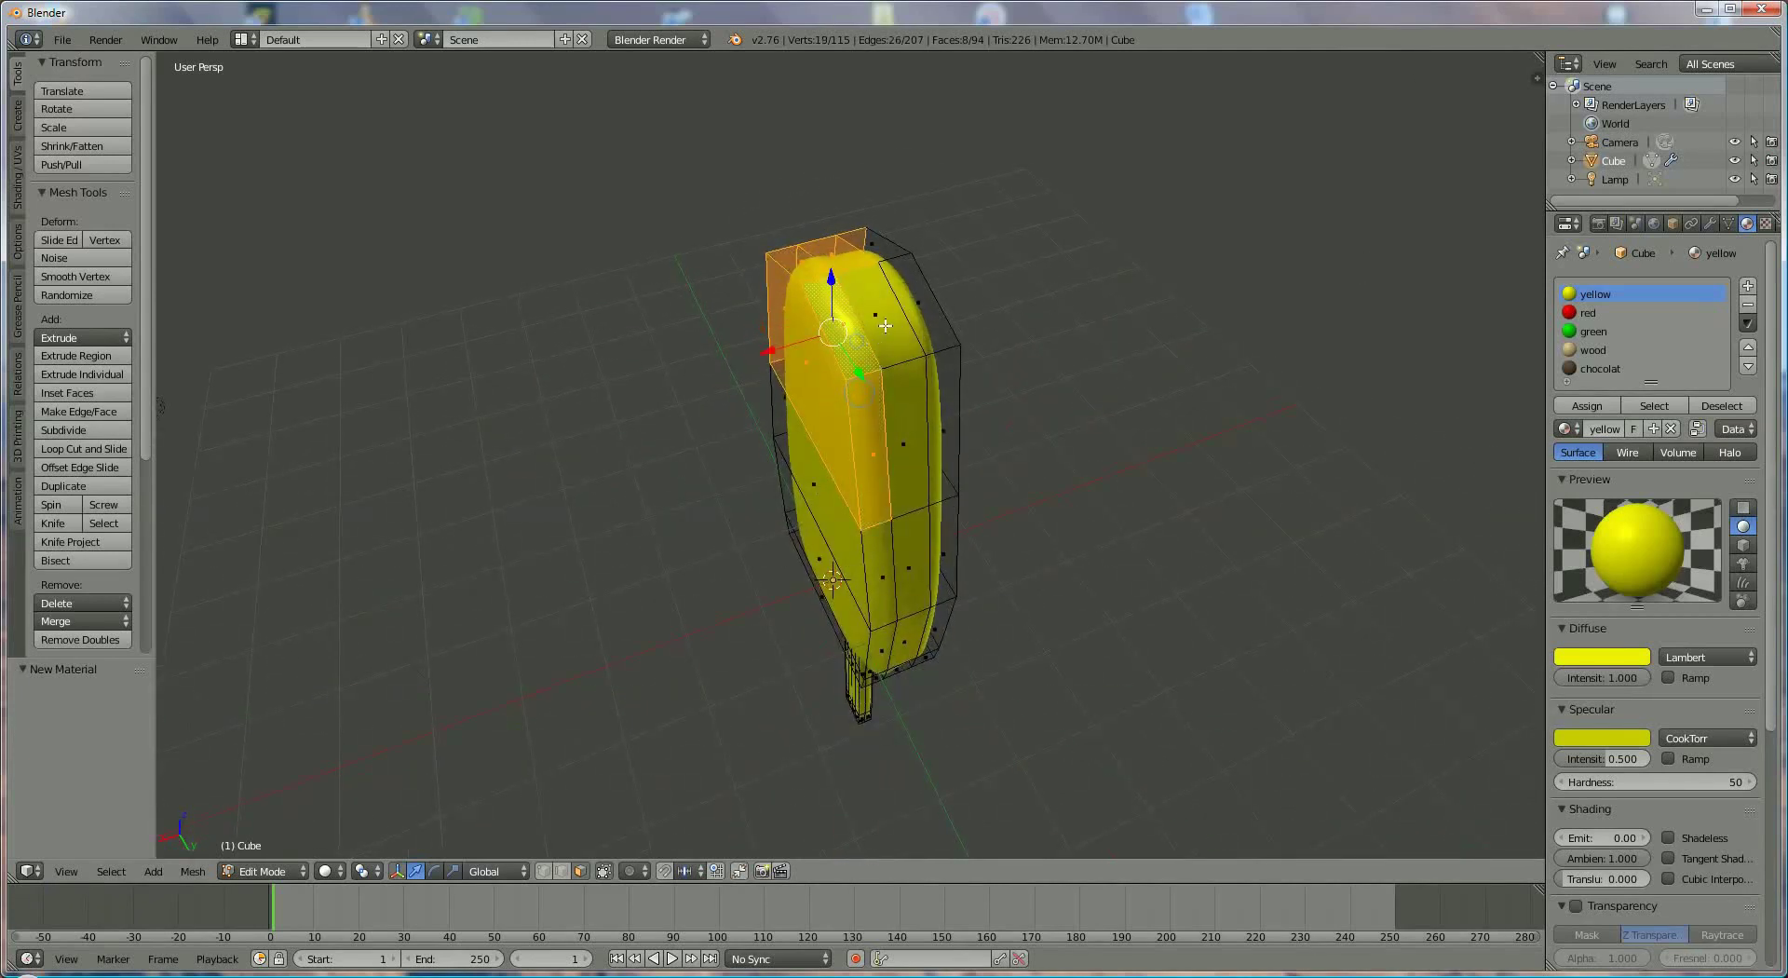
shift+right_click(894, 312)
shift+right_click(906, 438)
shift+right_click(952, 390)
middle_drag(1038, 379, 1071, 410)
shift+right_click(866, 392)
shift+right_click(948, 341)
shift+right_click(932, 388)
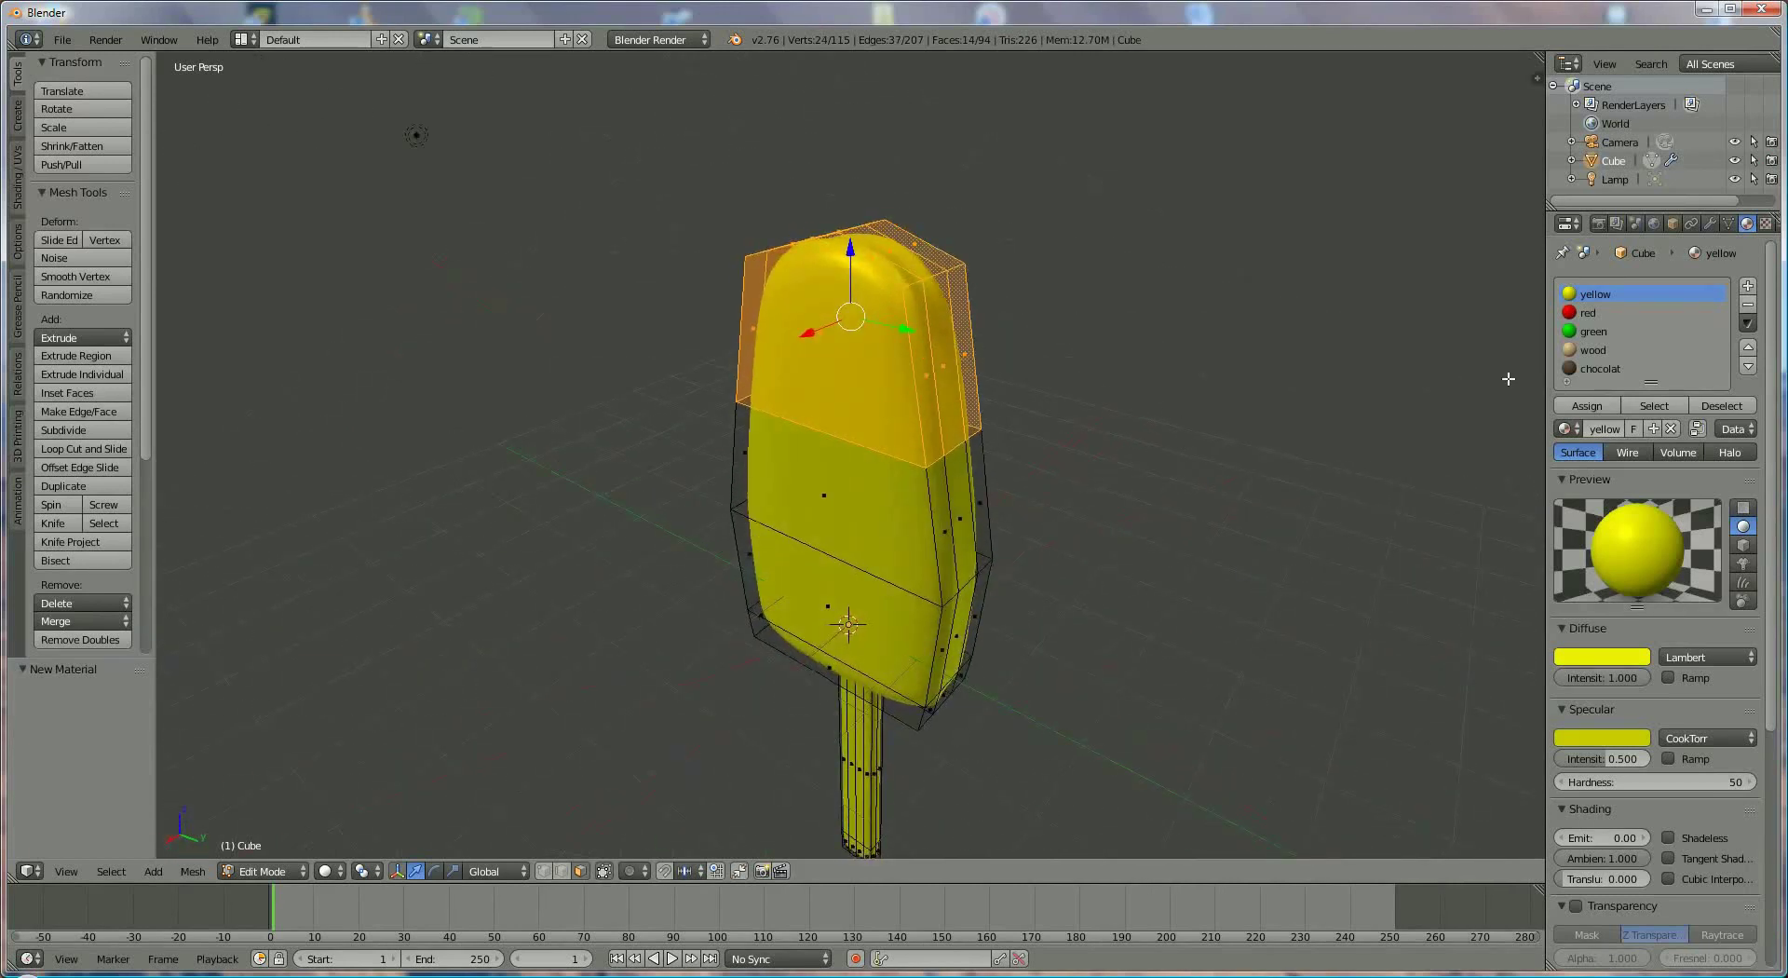
Step: Assign the green material to the selected faces of the body's uppermost section
click(1585, 314)
click(1591, 332)
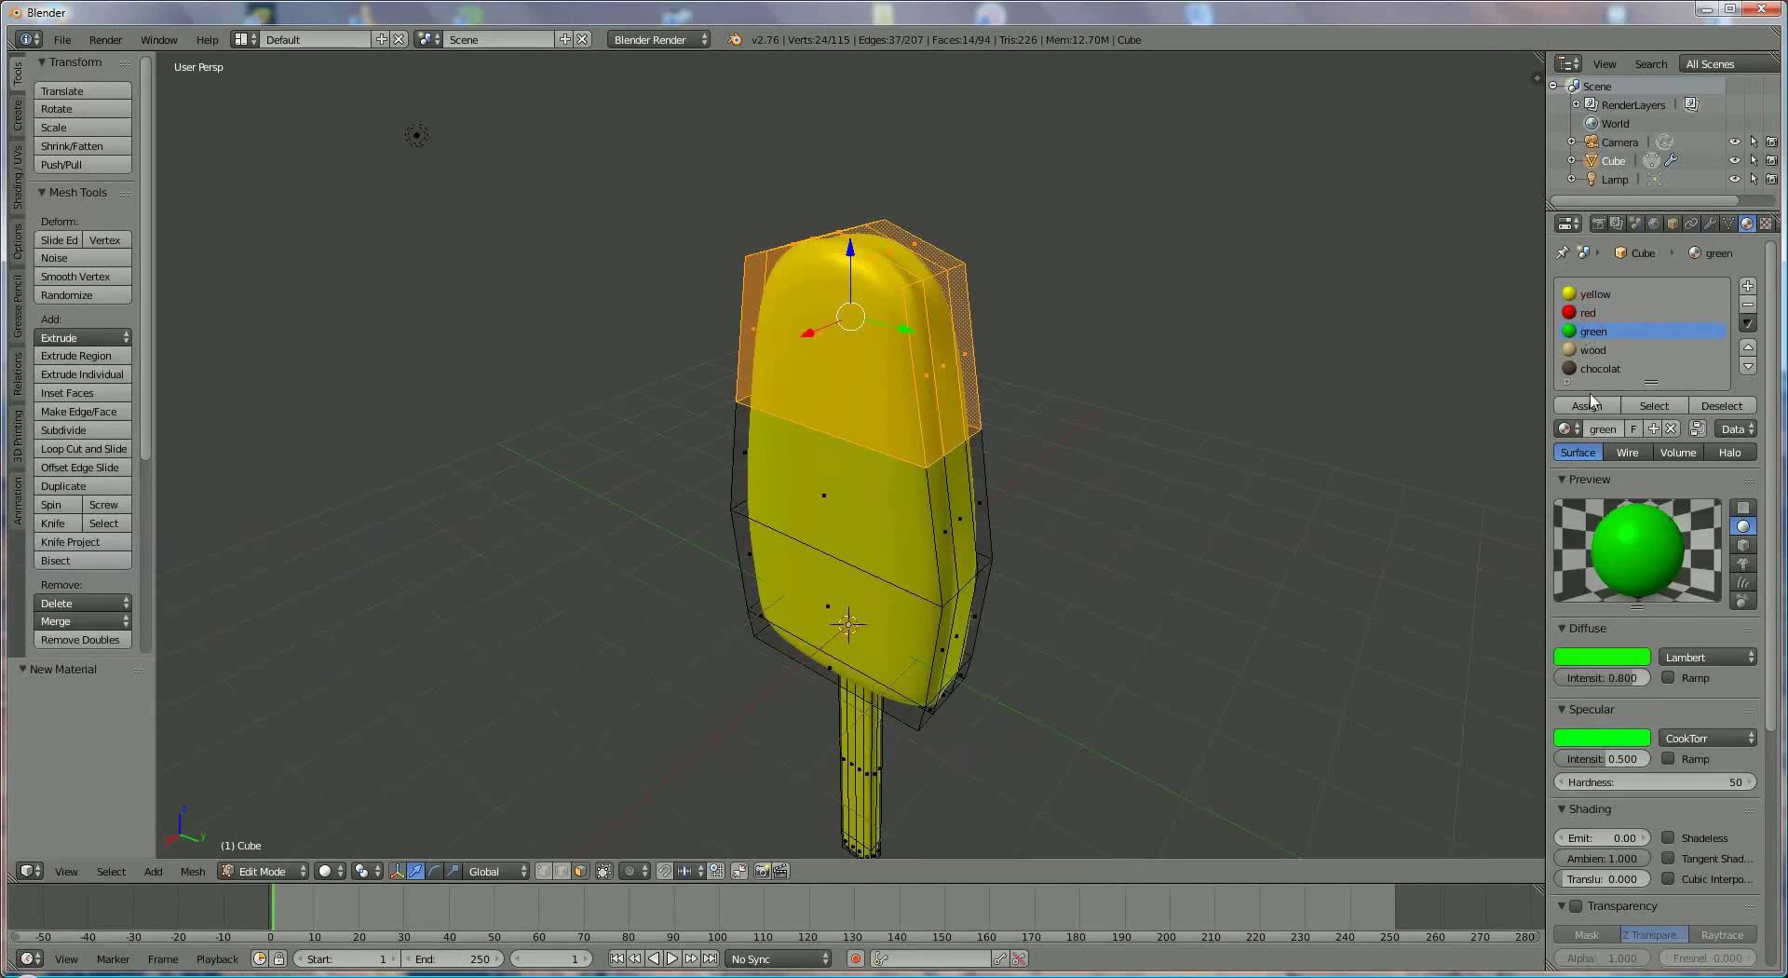
click(1589, 405)
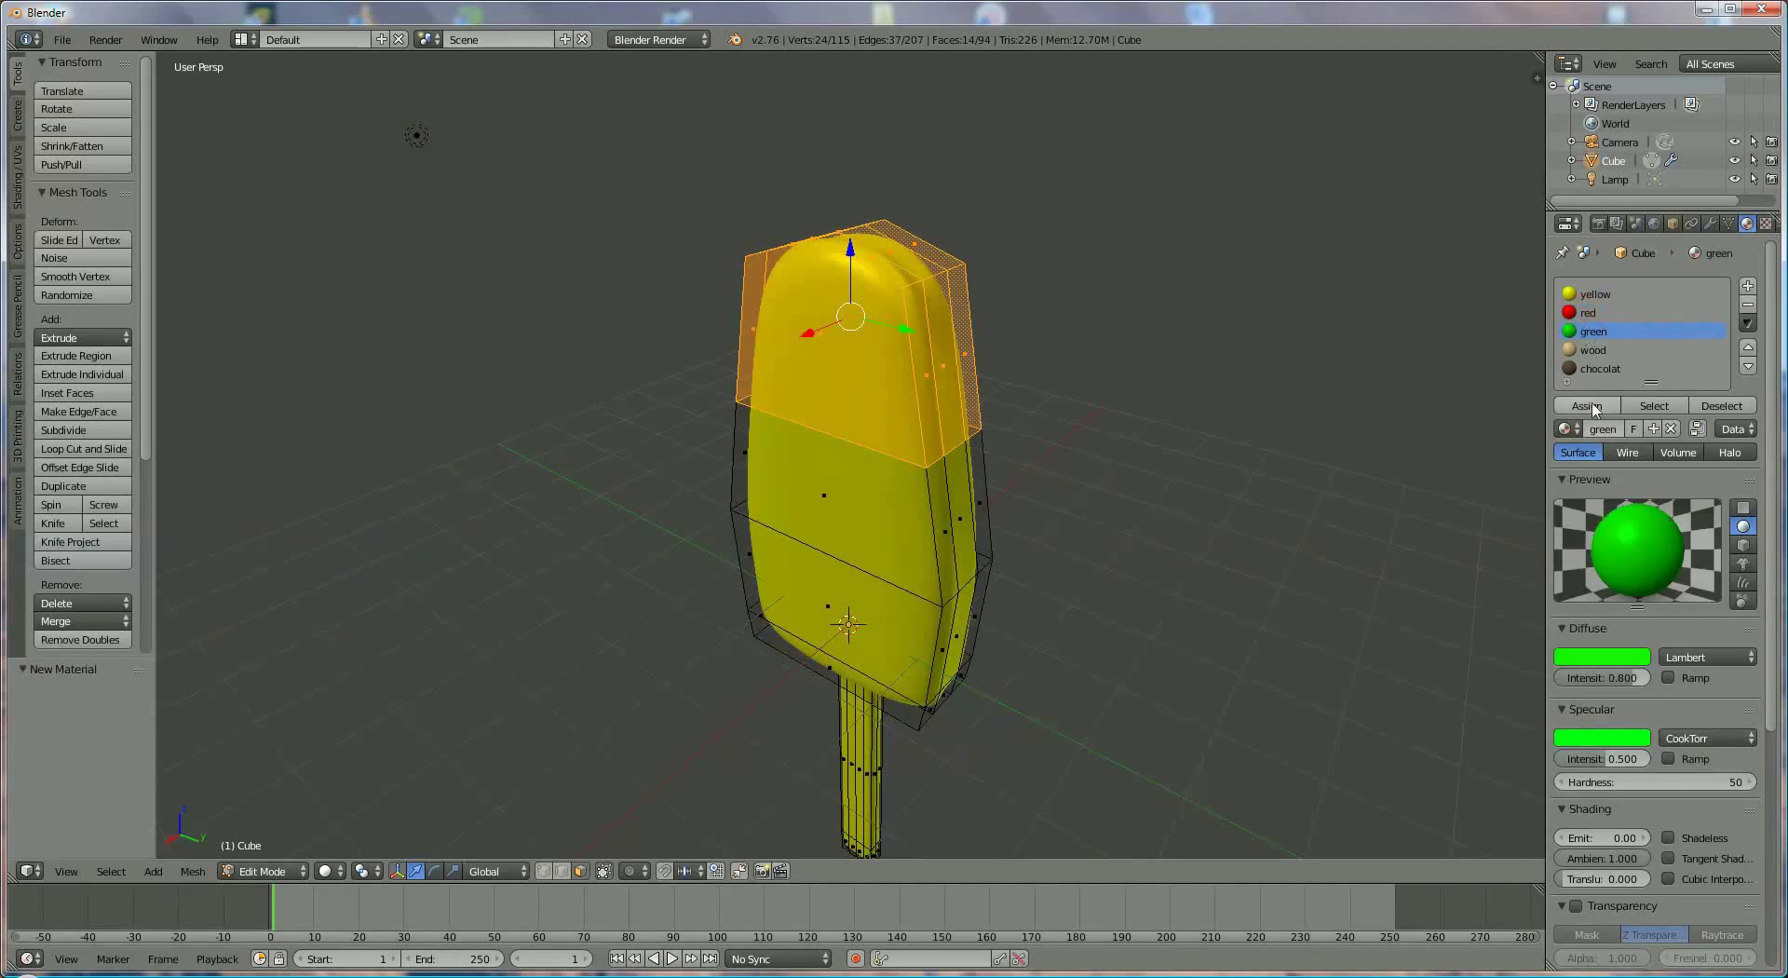
Step: Select all faces around the body's middle section and assign the red material to them
right_click(904, 522)
shift+right_click(970, 507)
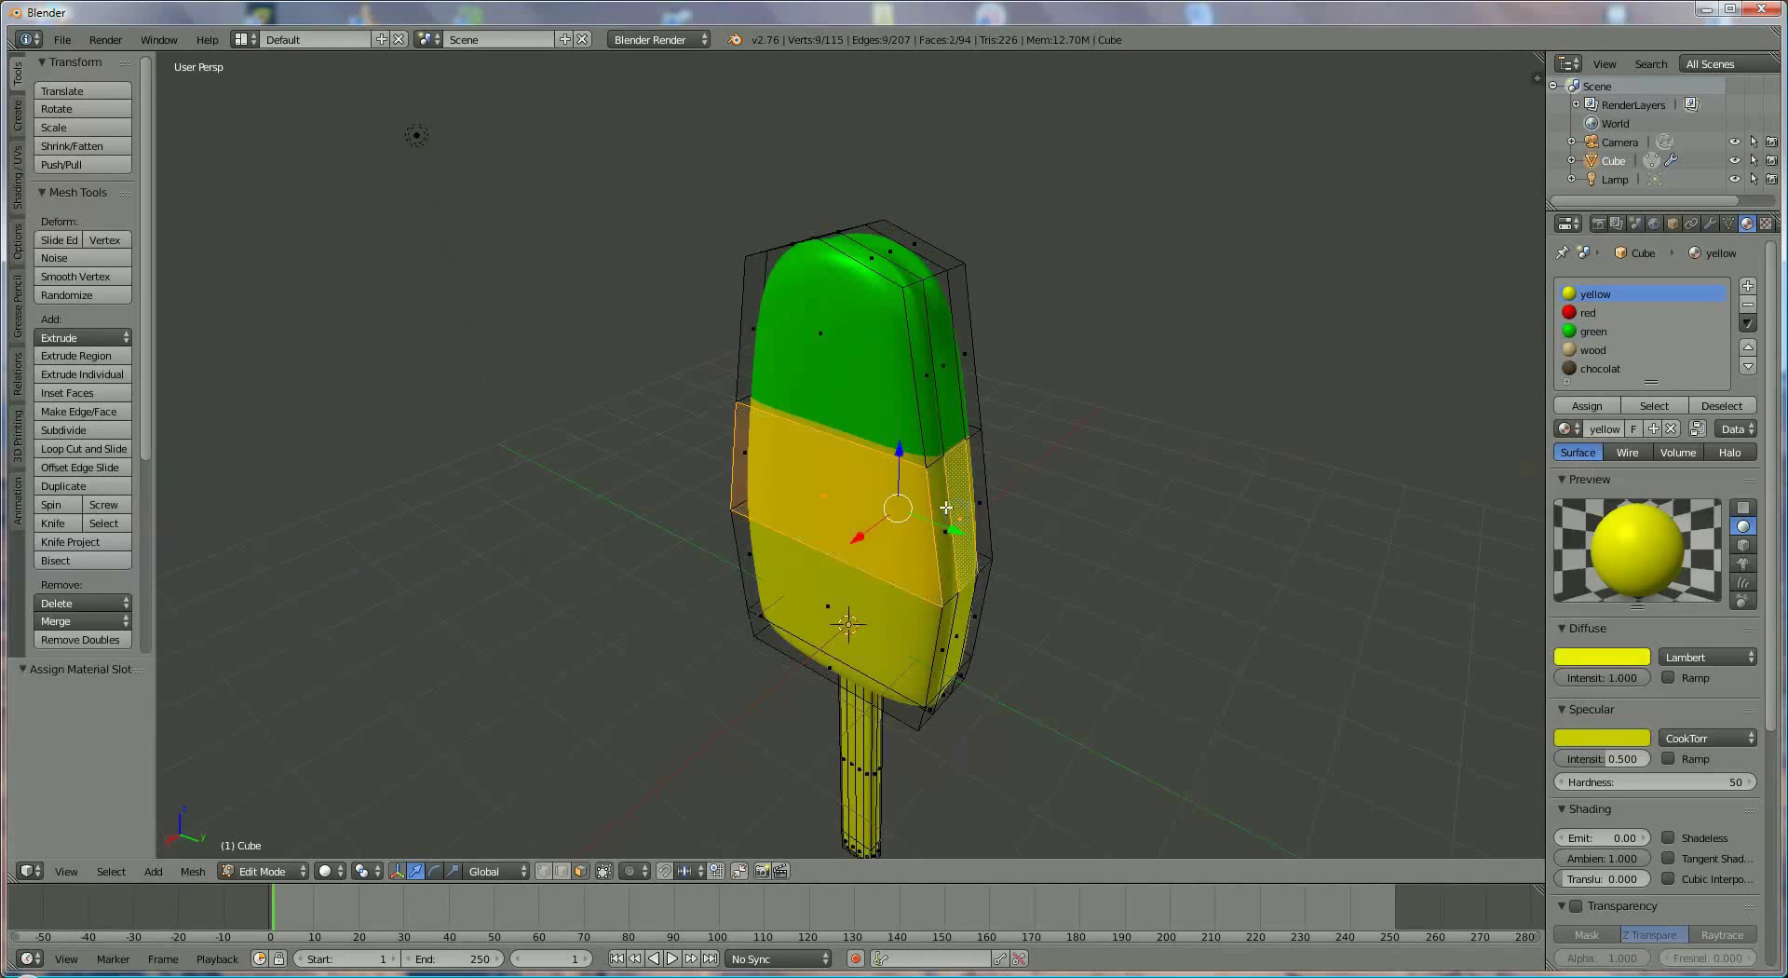
shift+right_click(976, 489)
middle_drag(1018, 499, 712, 524)
shift+right_click(881, 519)
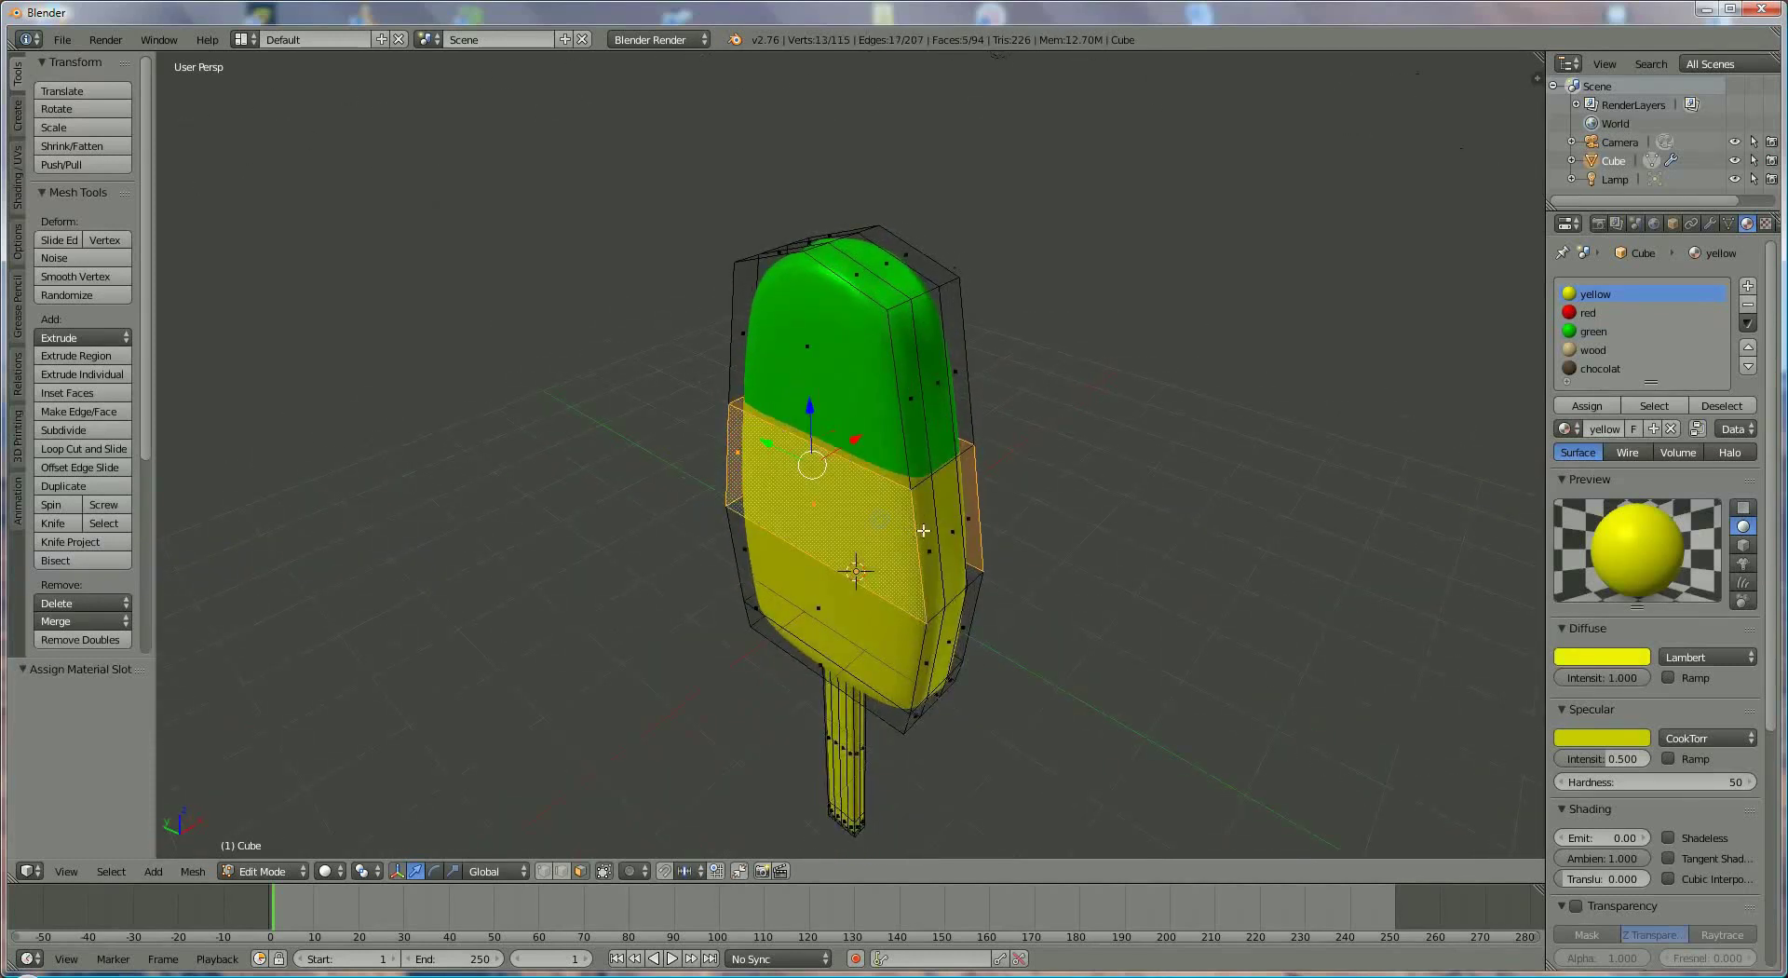
shift+right_click(929, 527)
shift+right_click(958, 515)
shift+right_click(965, 483)
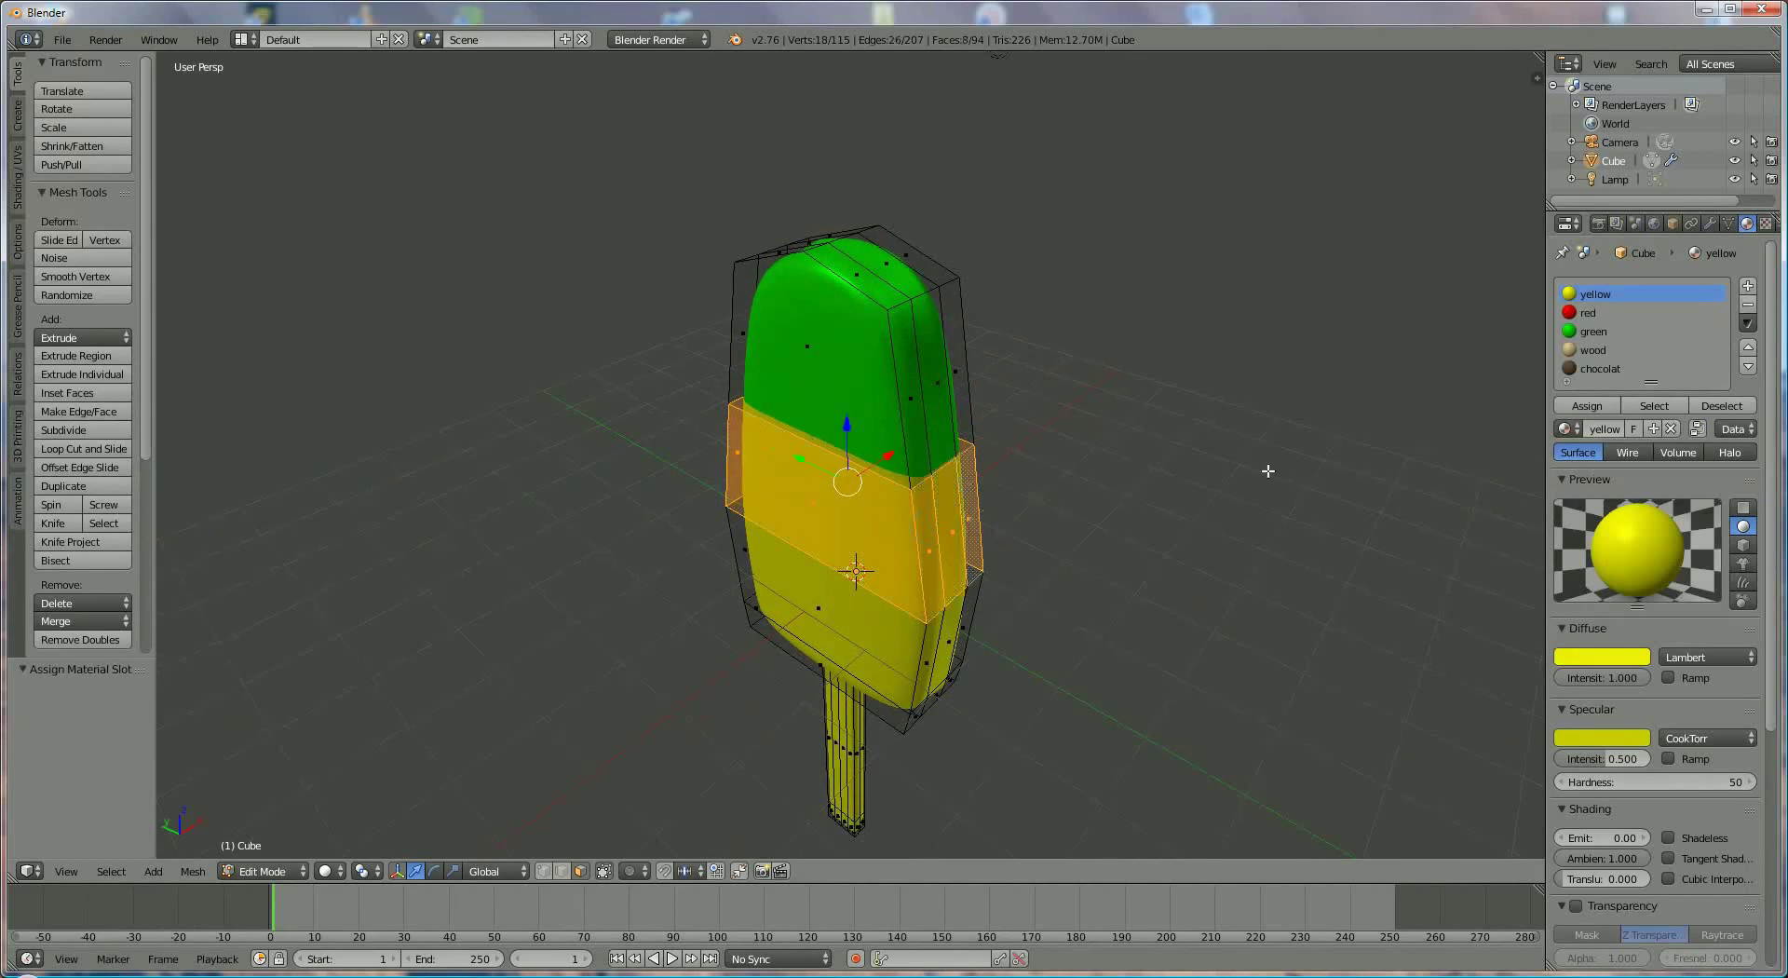
click(1588, 312)
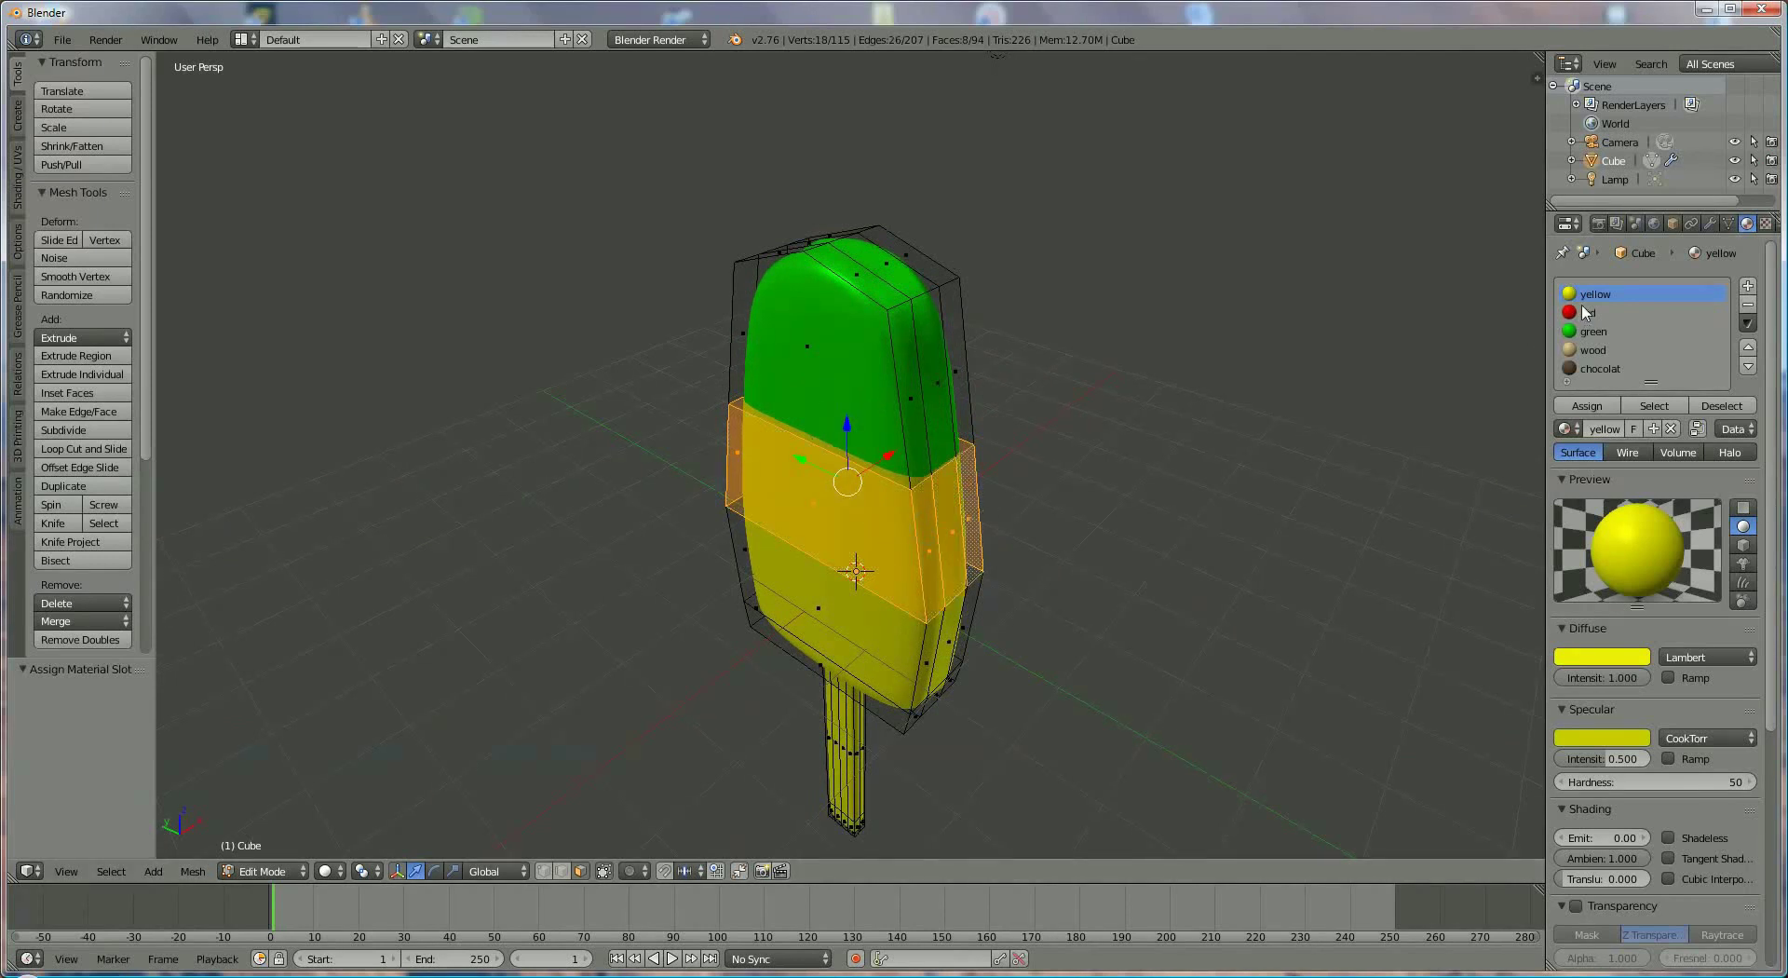
click(1604, 406)
Step: Select the long faces on one broad side of the stick and its adjoining narrow edge
middle_drag(1245, 511, 857, 402)
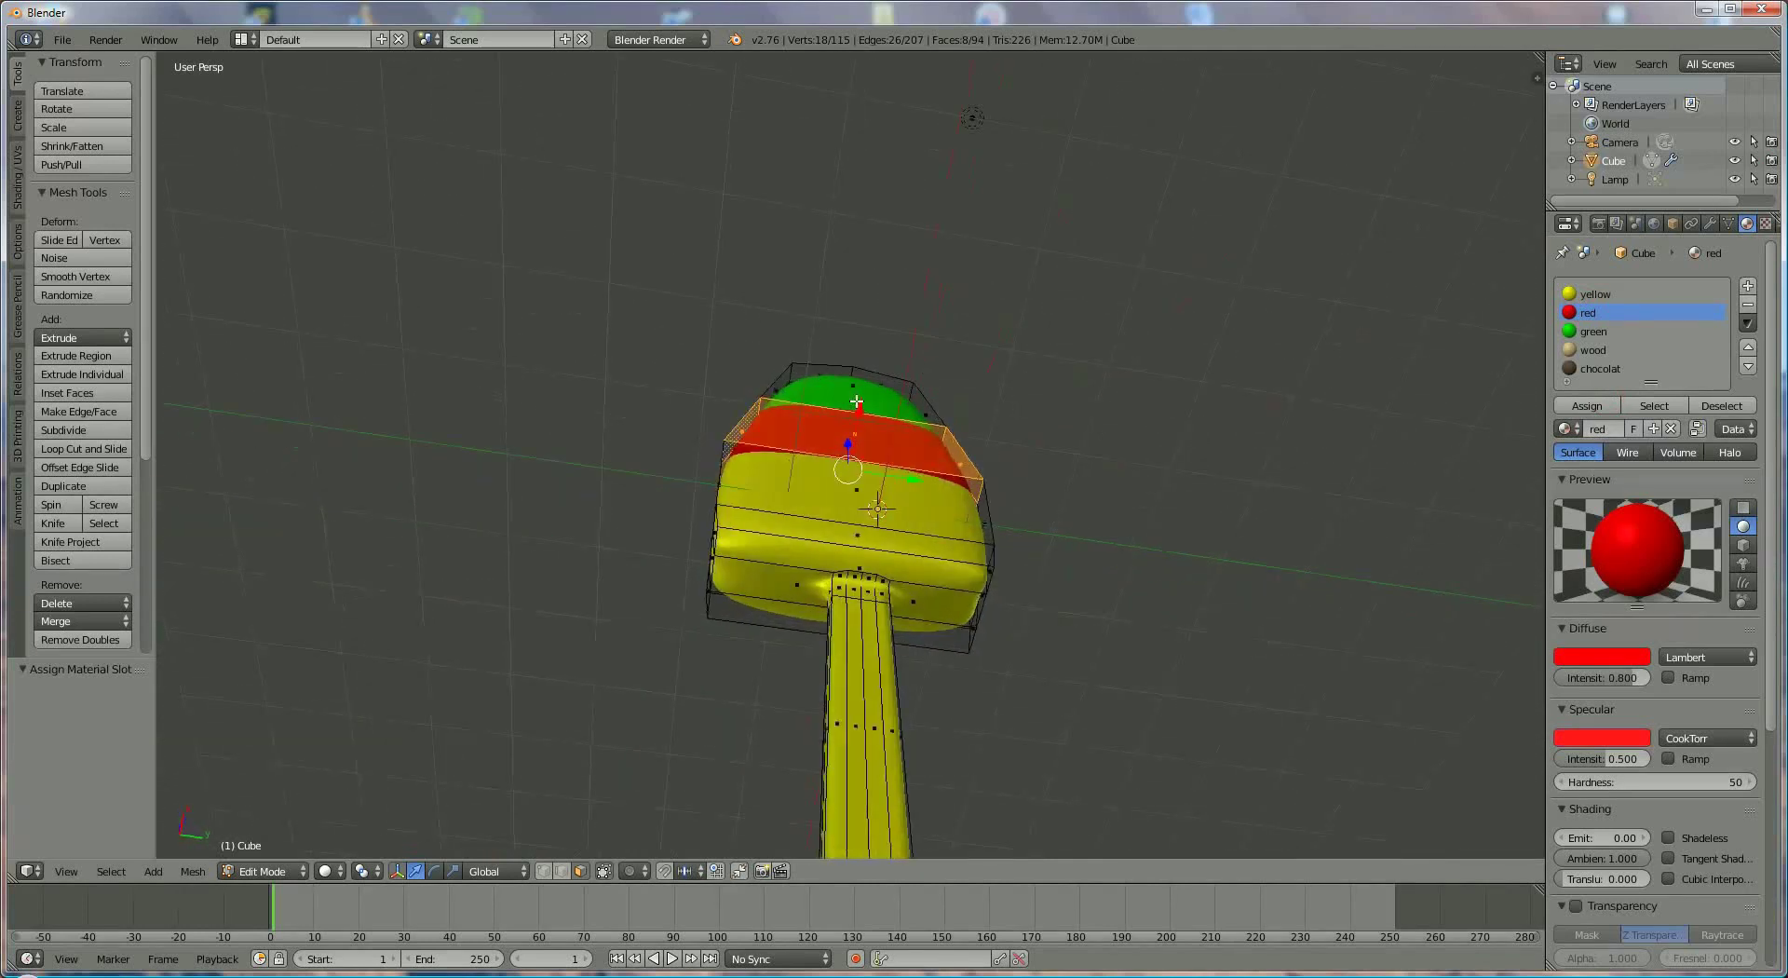
click(1613, 350)
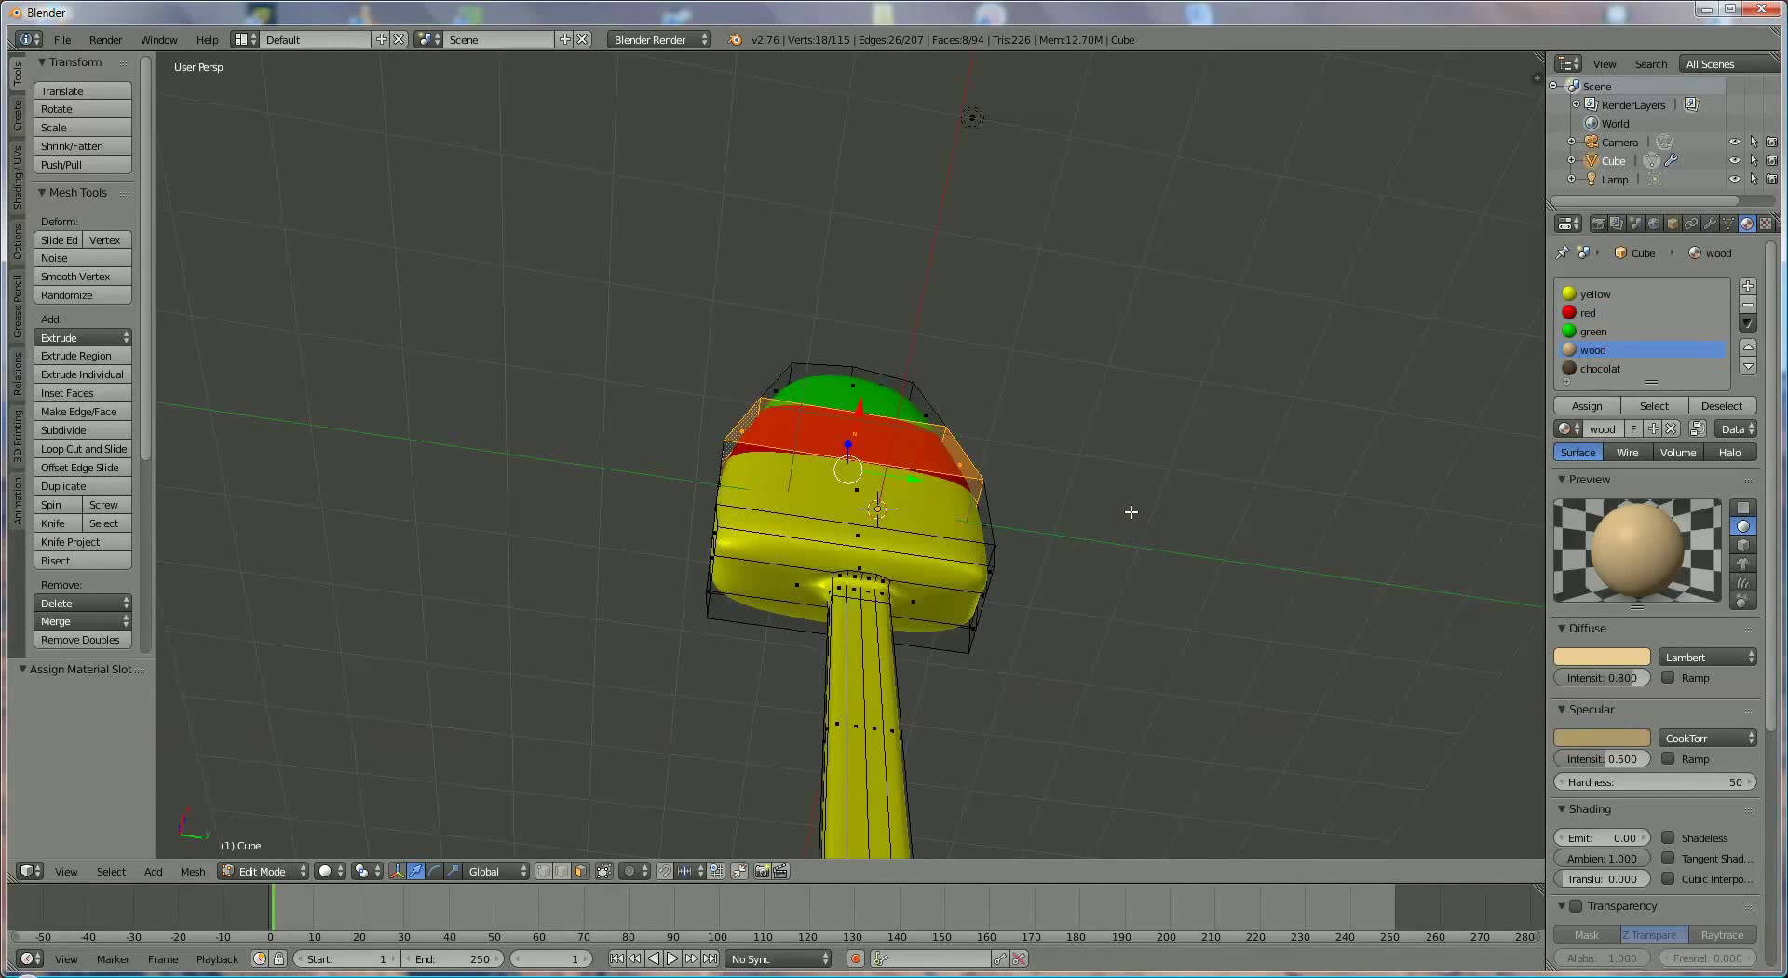
scroll(1133, 512, down, 2)
scroll(935, 563, up, 3)
right_click(878, 677)
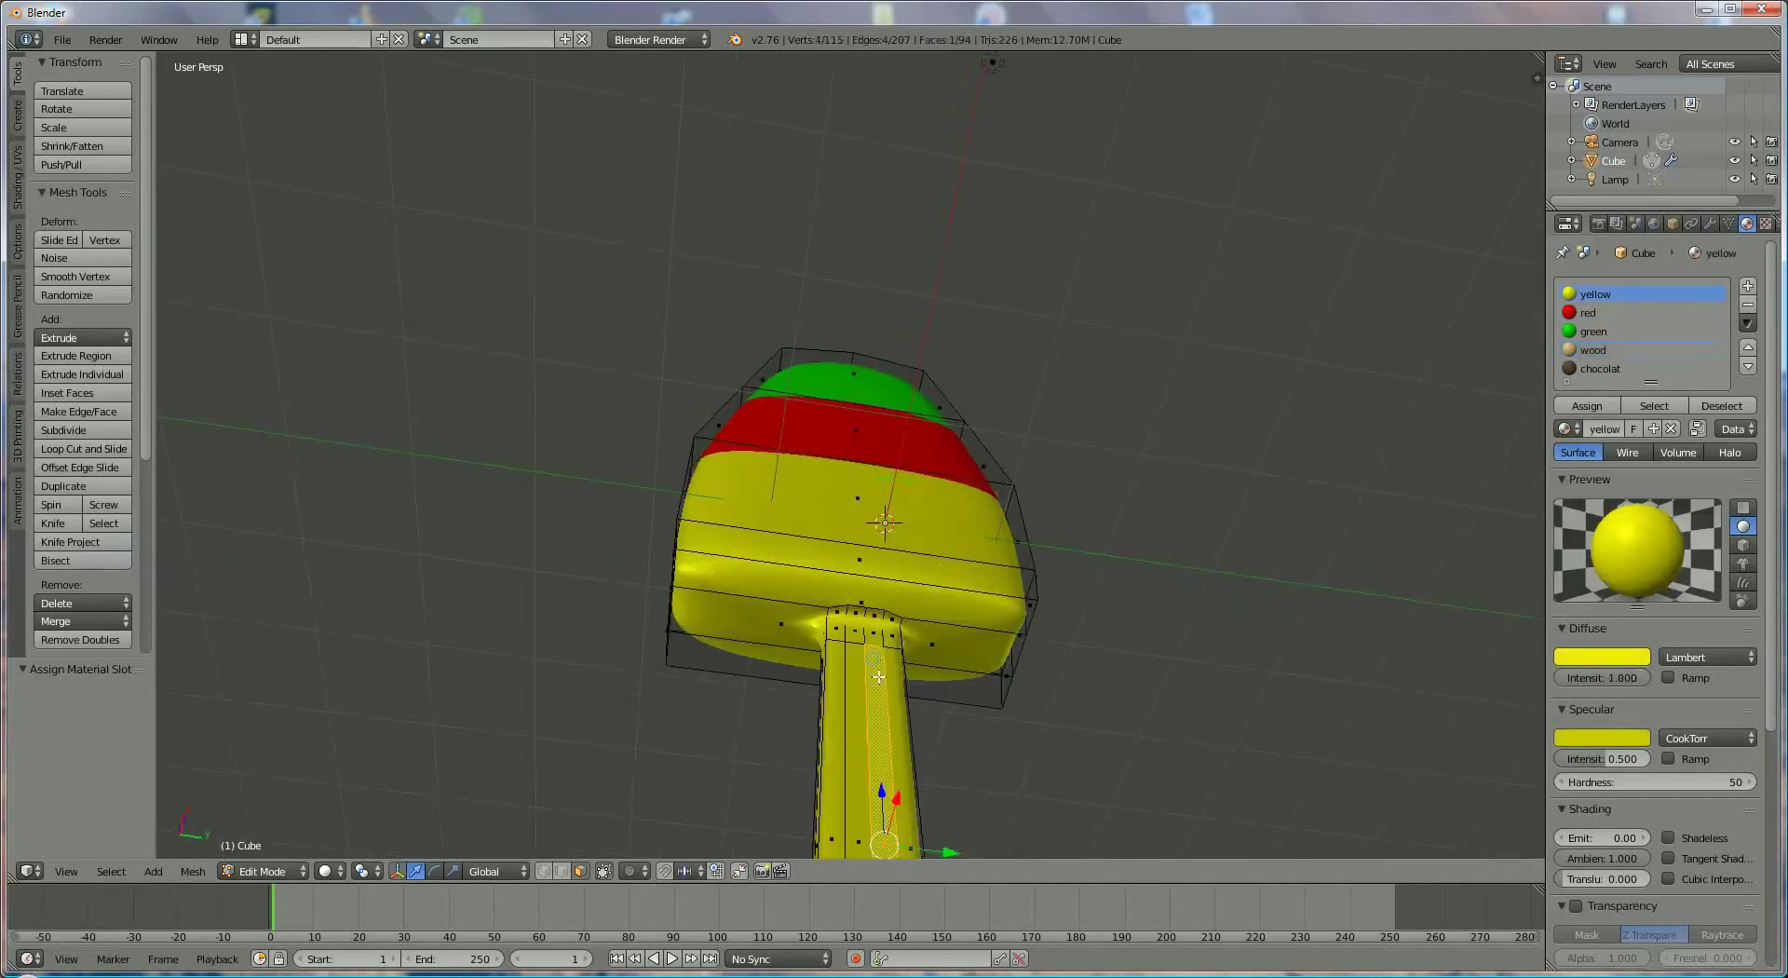
alt+right_click(853, 643)
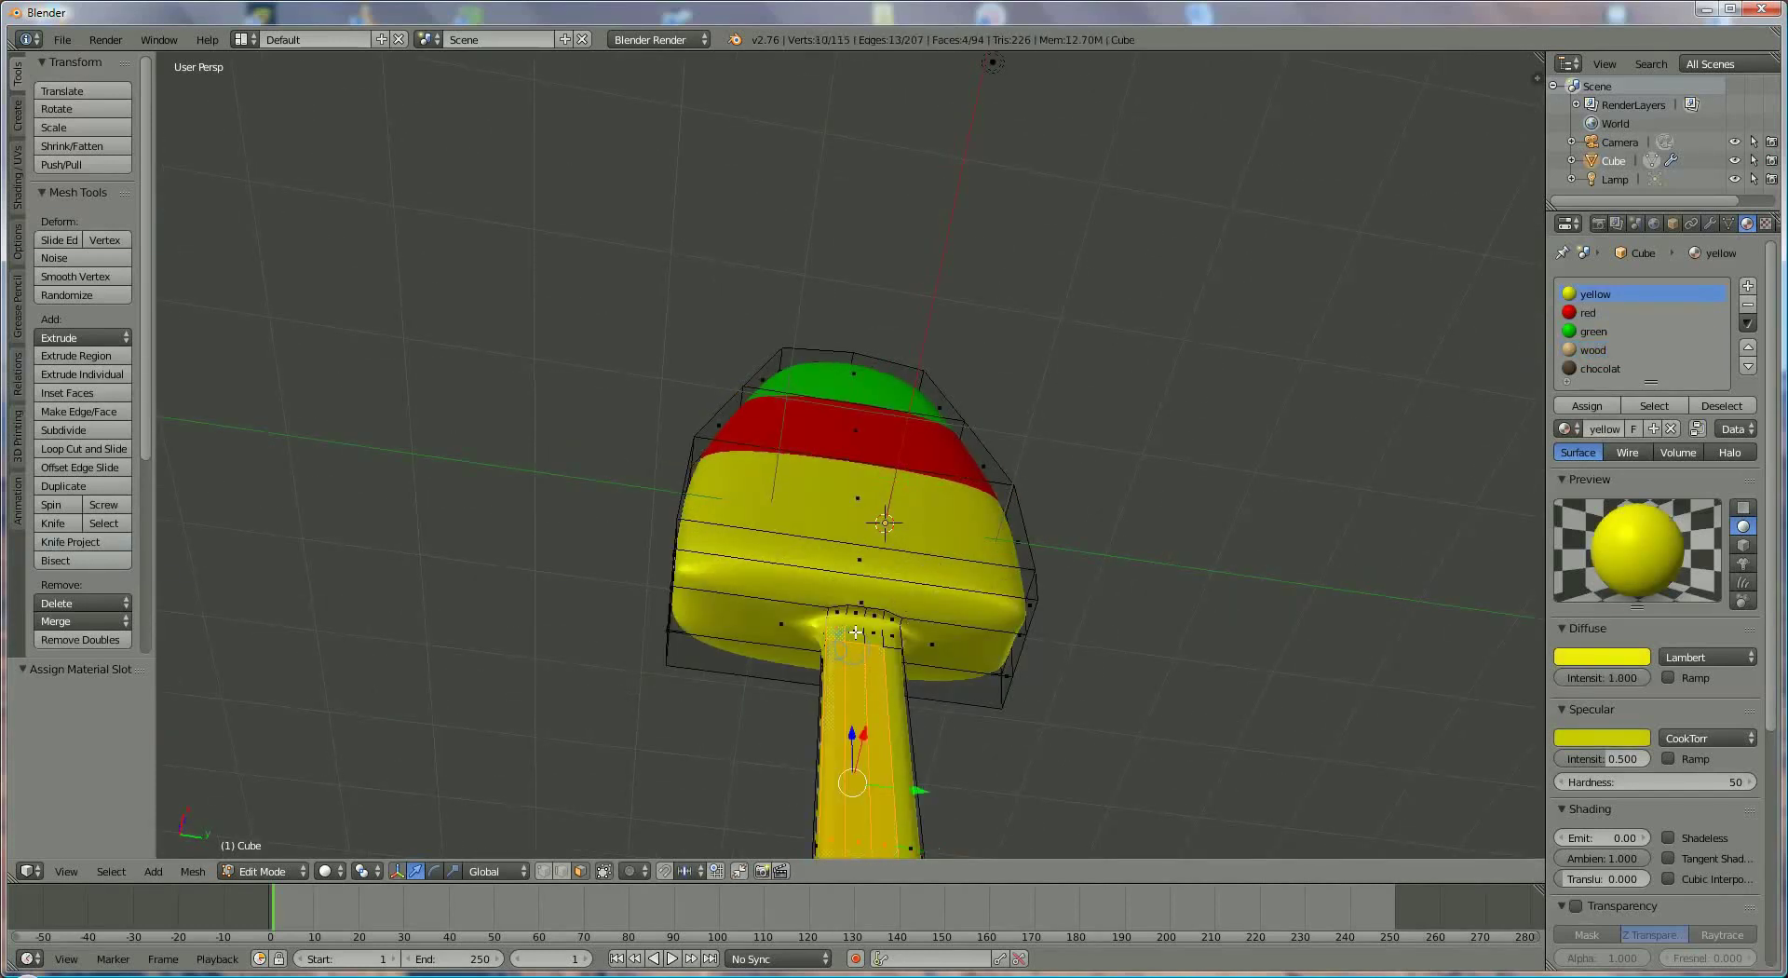
shift+right_click(892, 640)
shift+right_click(918, 675)
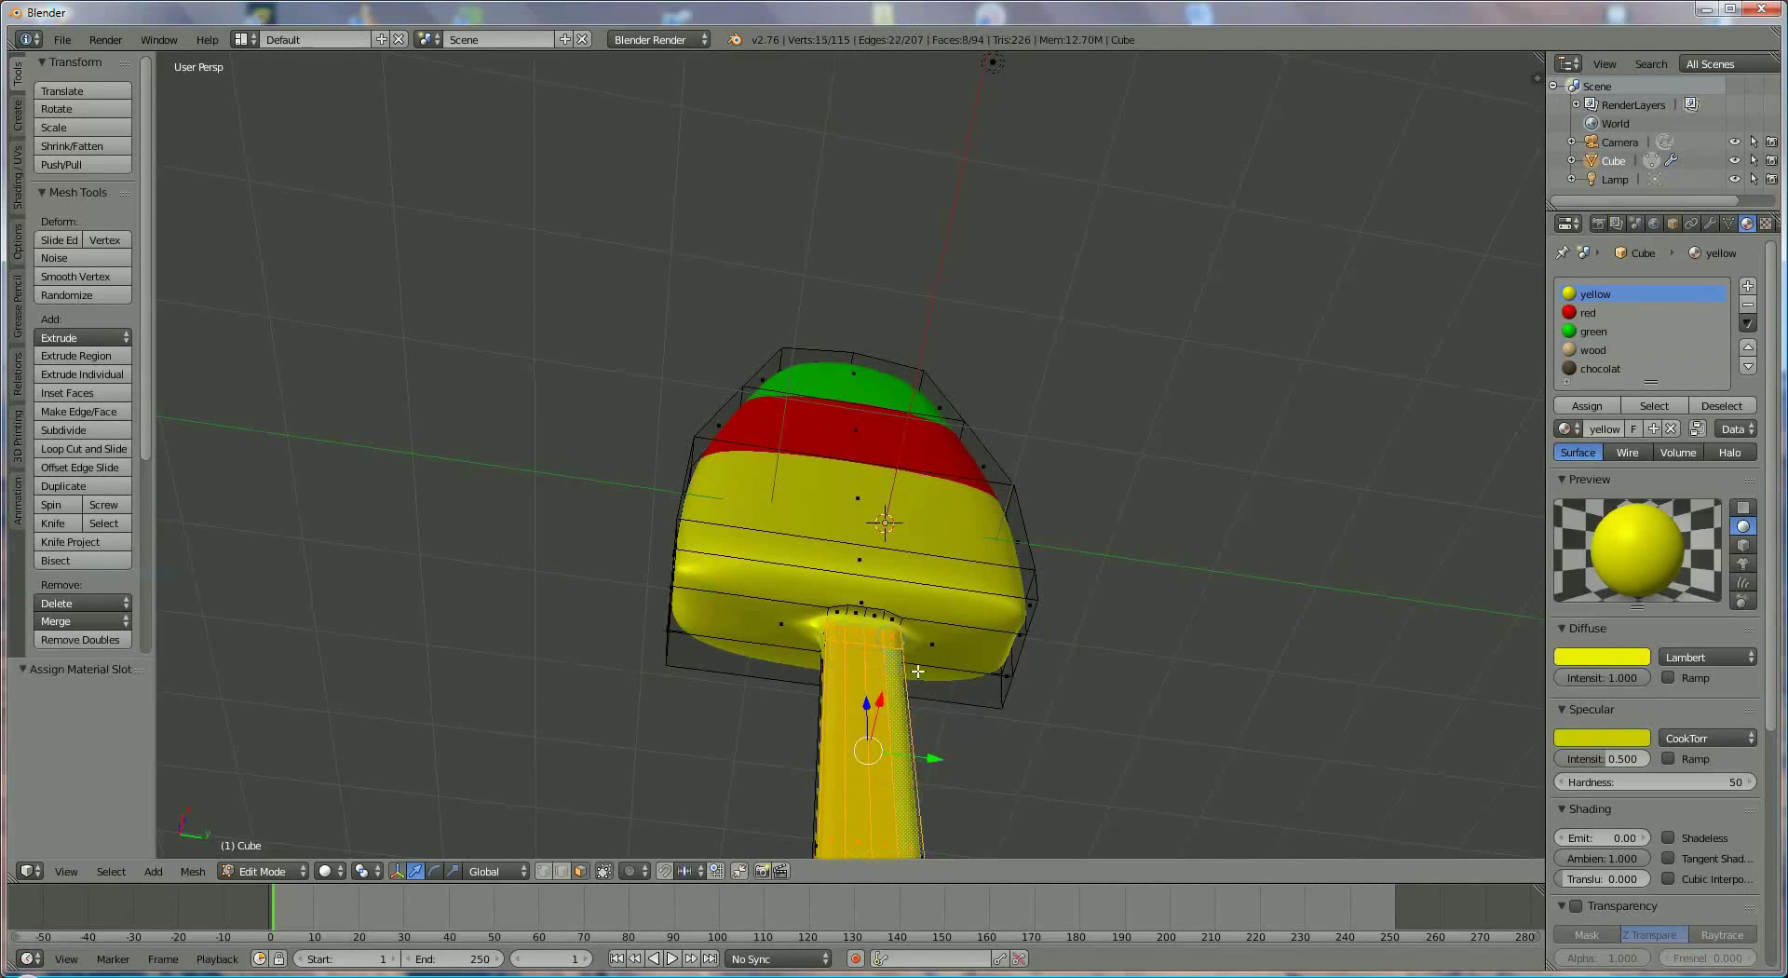
Step: Extend the selection to the long faces on the stick's opposite broad side and other narrow edge
middle_drag(917, 675, 726, 612)
shift+right_click(865, 611)
shift+right_click(884, 578)
shift+right_click(901, 633)
shift+right_click(821, 583)
shift+right_click(840, 576)
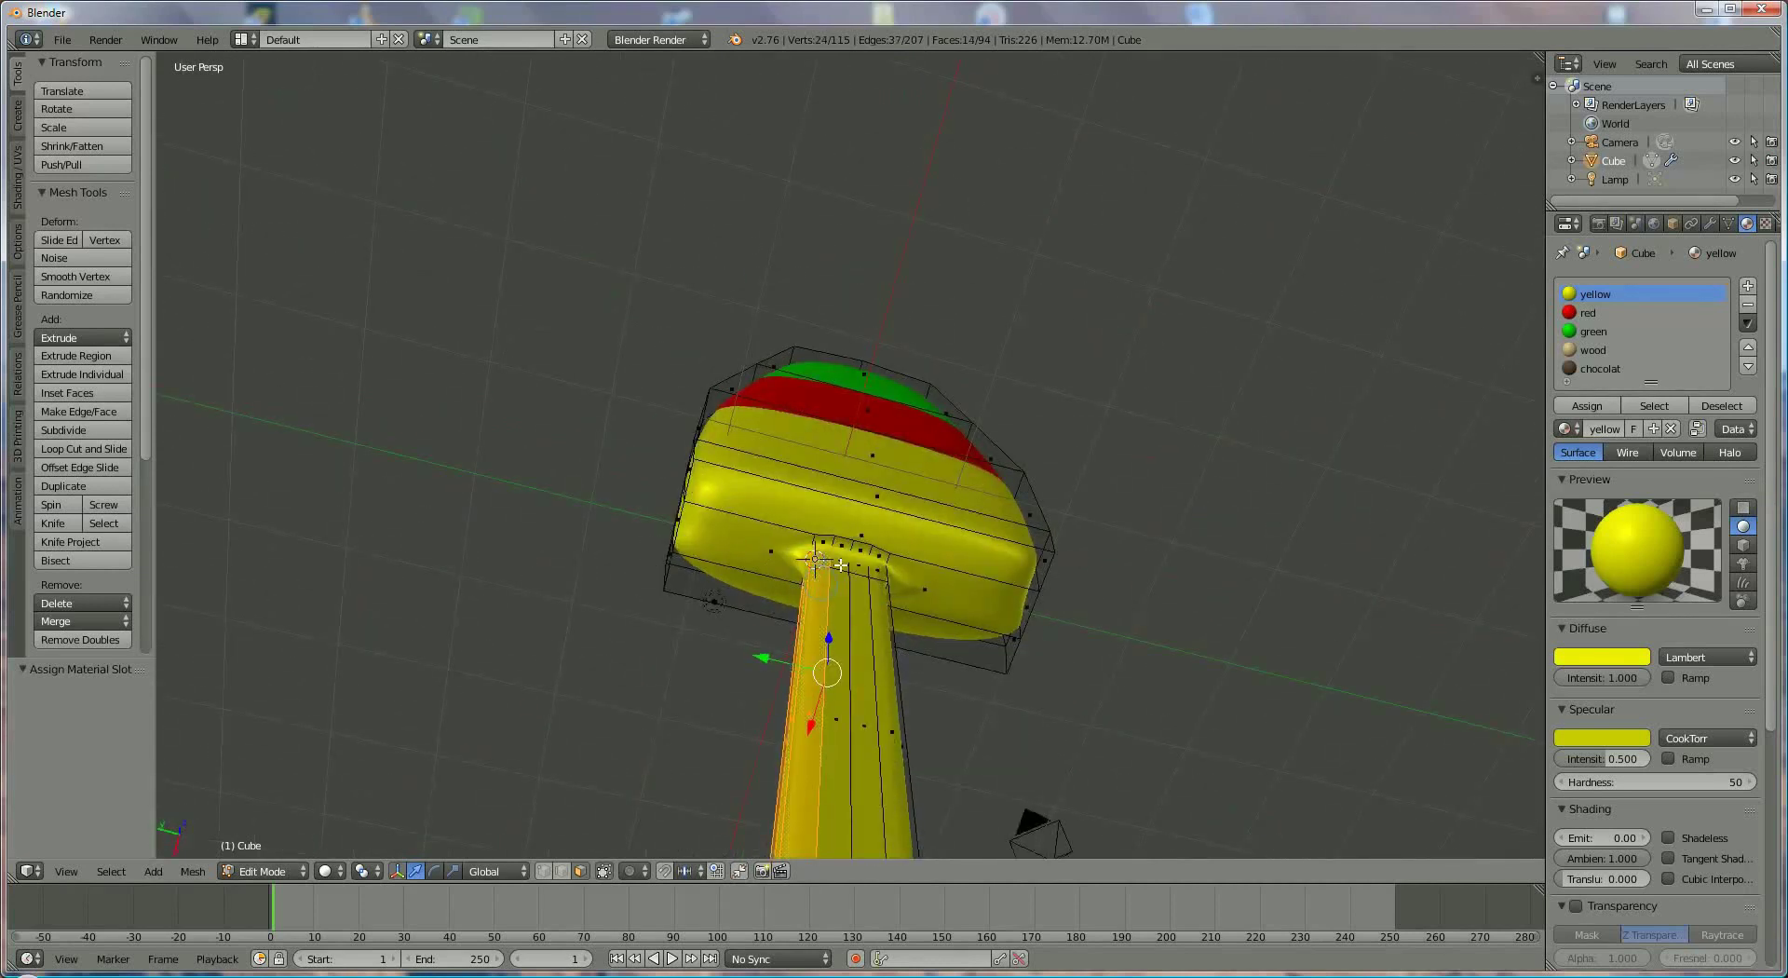
shift+right_click(863, 582)
shift+right_click(867, 571)
shift+right_click(877, 577)
shift+right_click(896, 652)
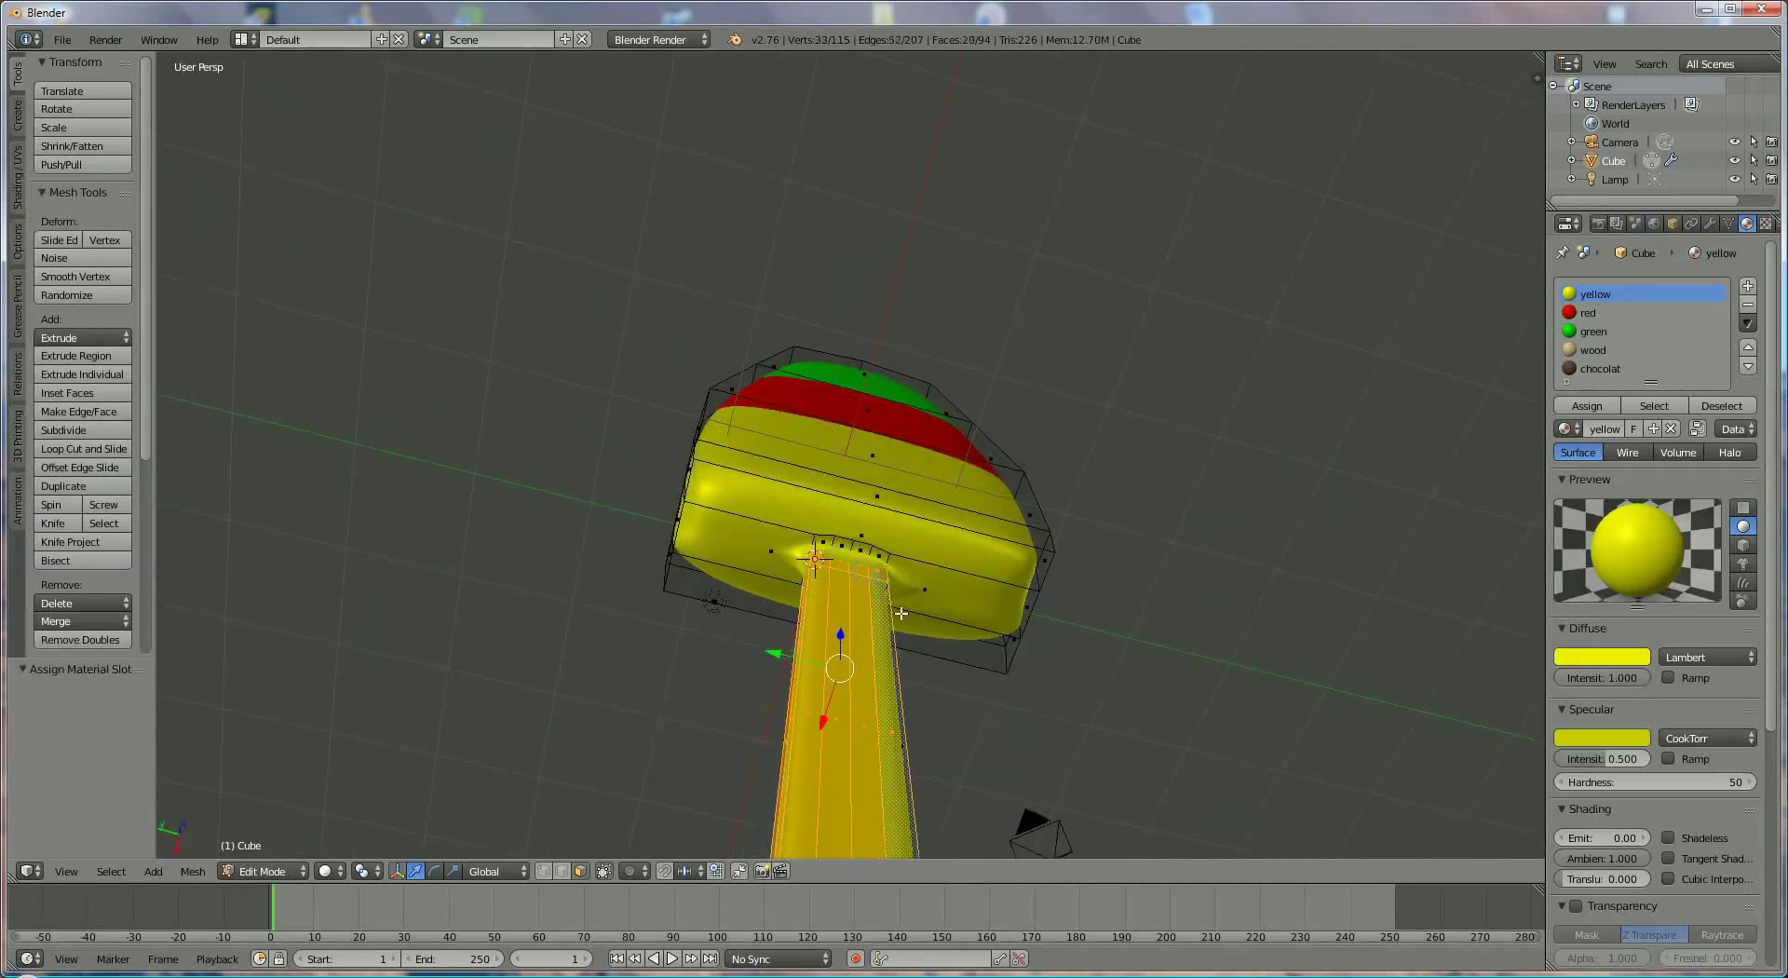
Step: Add all the faces at the stick's free end to the selection
middle_drag(896, 652, 887, 580)
shift+right_click(849, 559)
shift+right_click(870, 576)
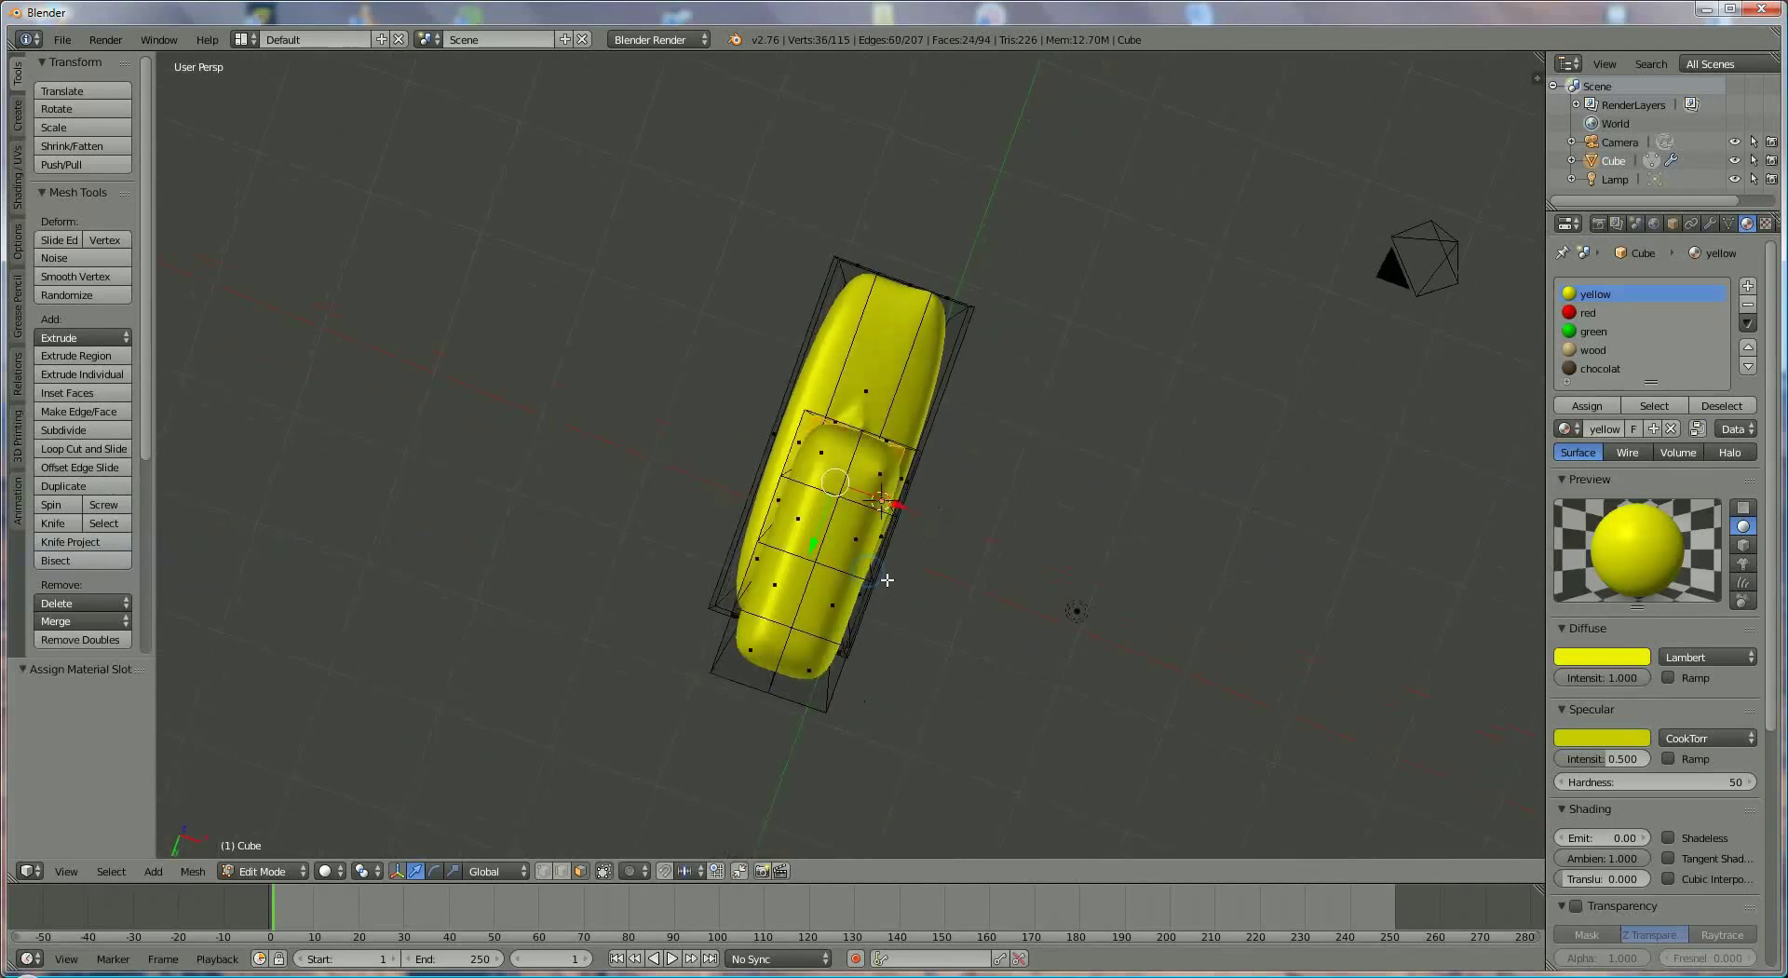
shift+right_click(824, 452)
shift+right_click(871, 470)
shift+right_click(796, 522)
shift+right_click(773, 582)
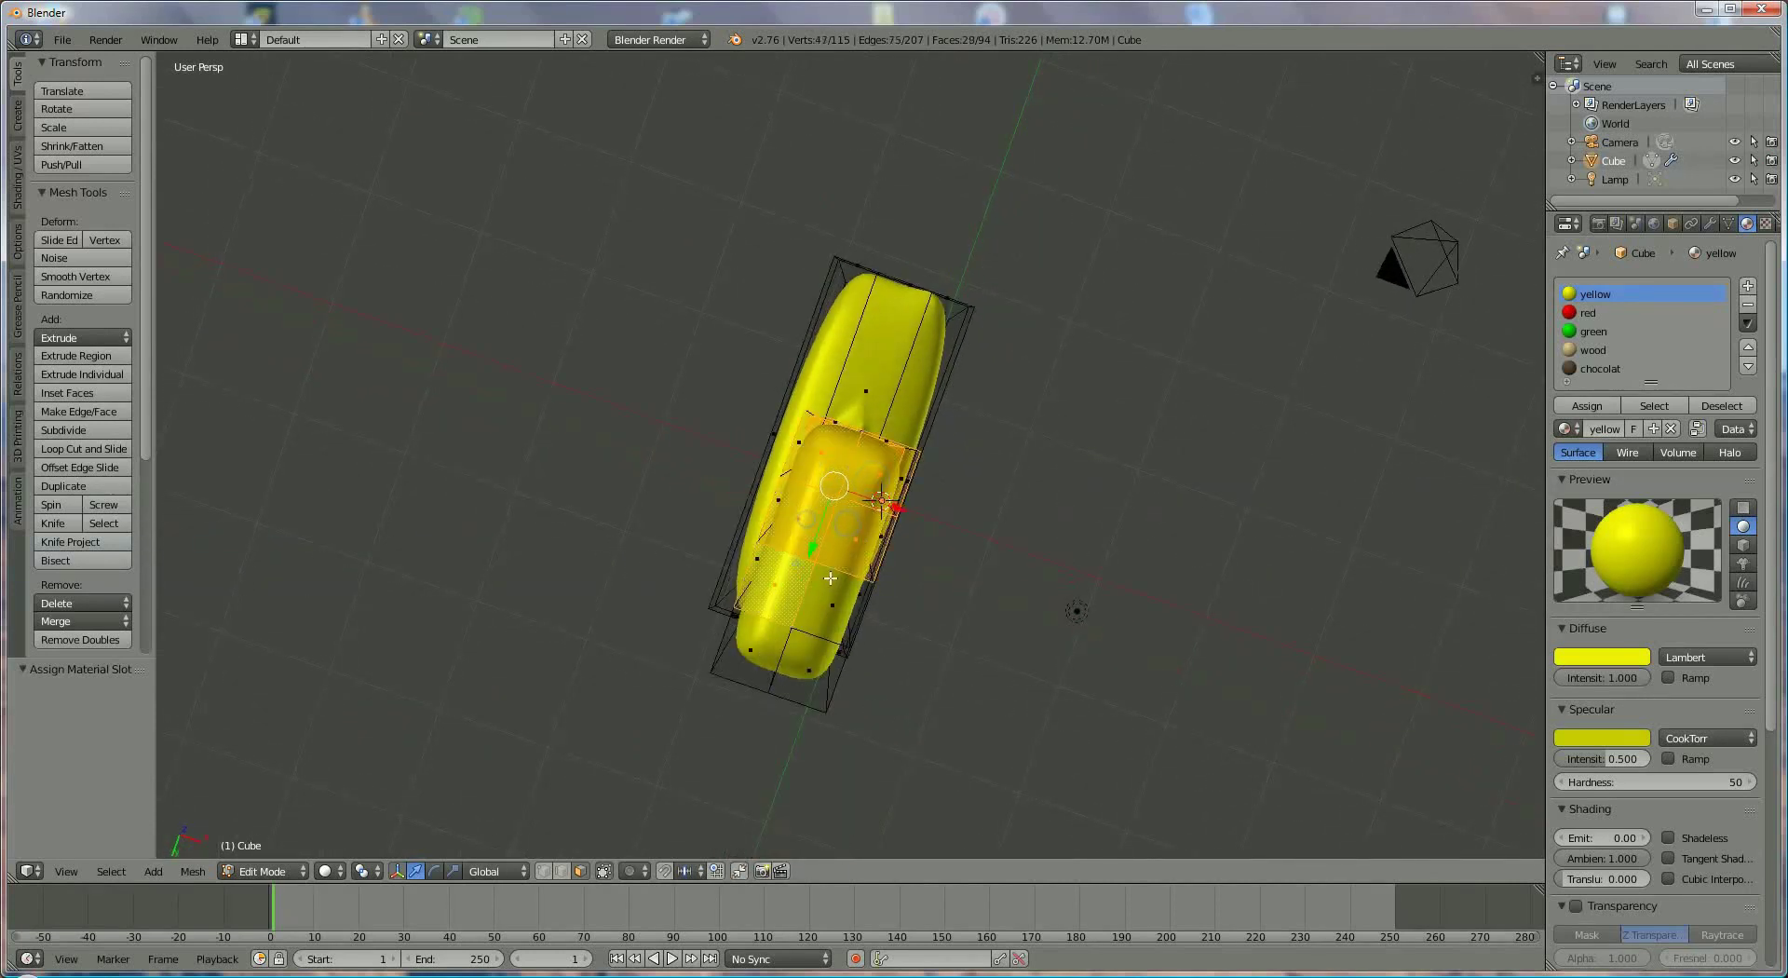
shift+right_click(806, 636)
shift+right_click(801, 665)
shift+right_click(768, 675)
middle_drag(768, 675, 875, 470)
shift+right_click(839, 384)
shift+right_click(892, 365)
Step: Add the short faces near the stick's free end on both broad sides to the selection
middle_drag(892, 365, 828, 203)
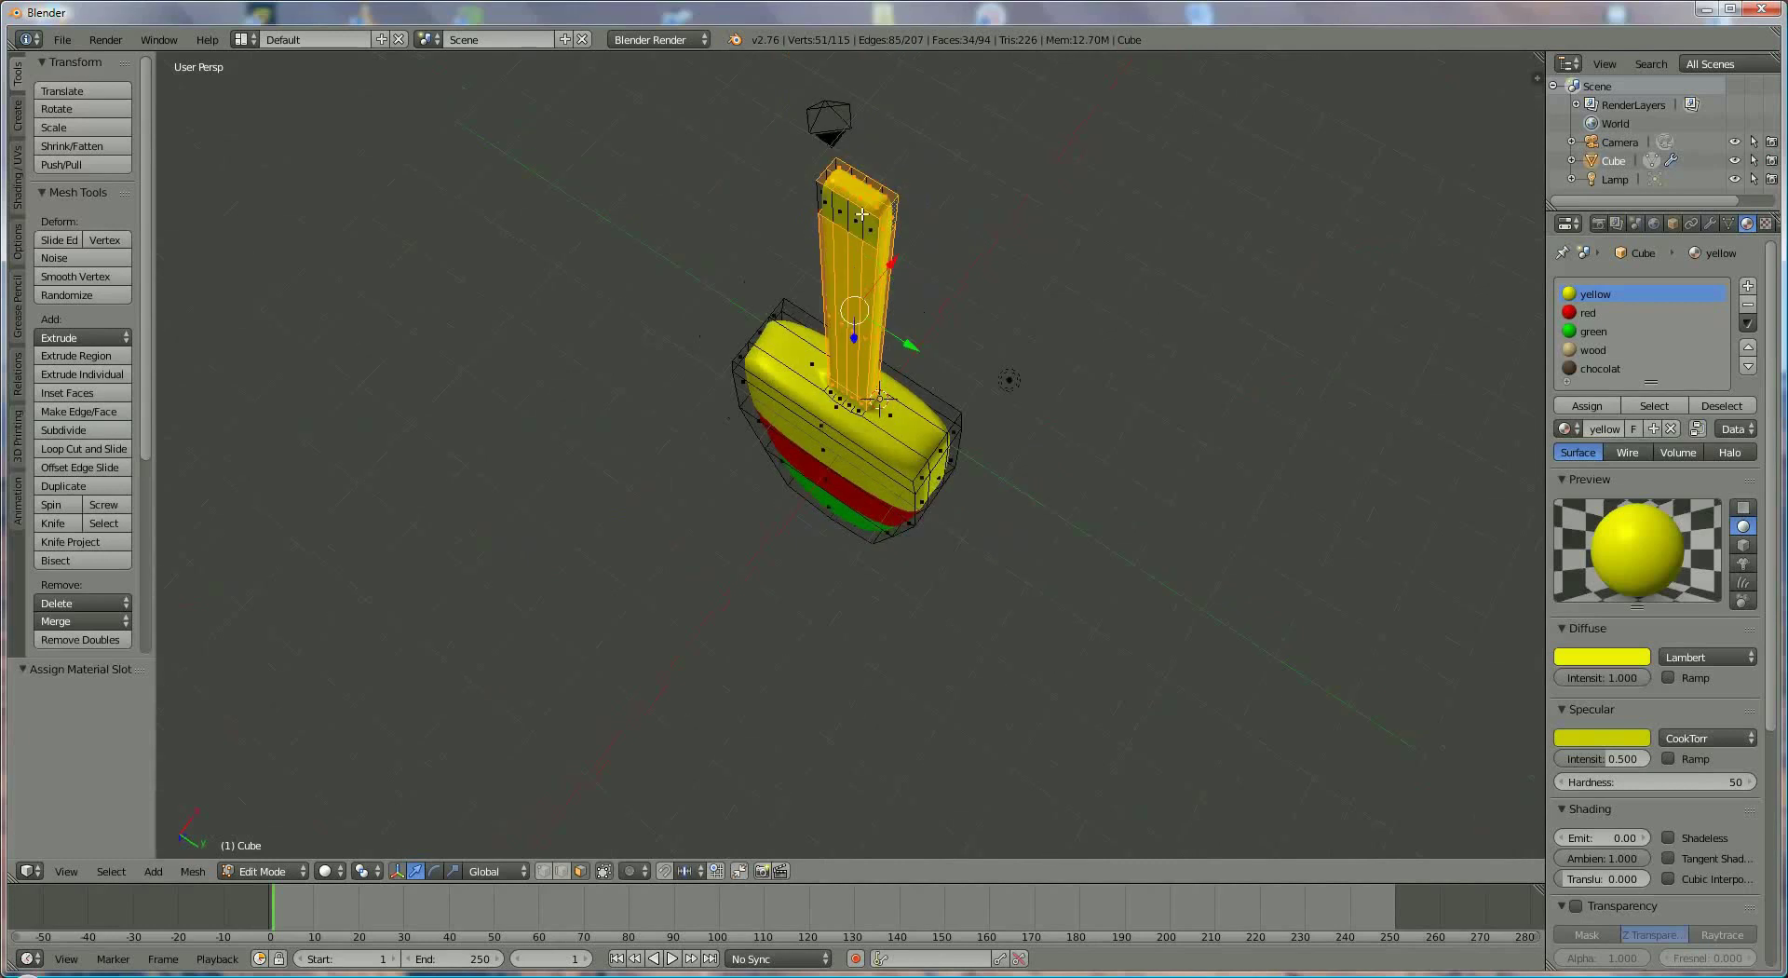
shift+right_click(852, 216)
shift+right_click(849, 214)
shift+right_click(866, 228)
shift+right_click(876, 237)
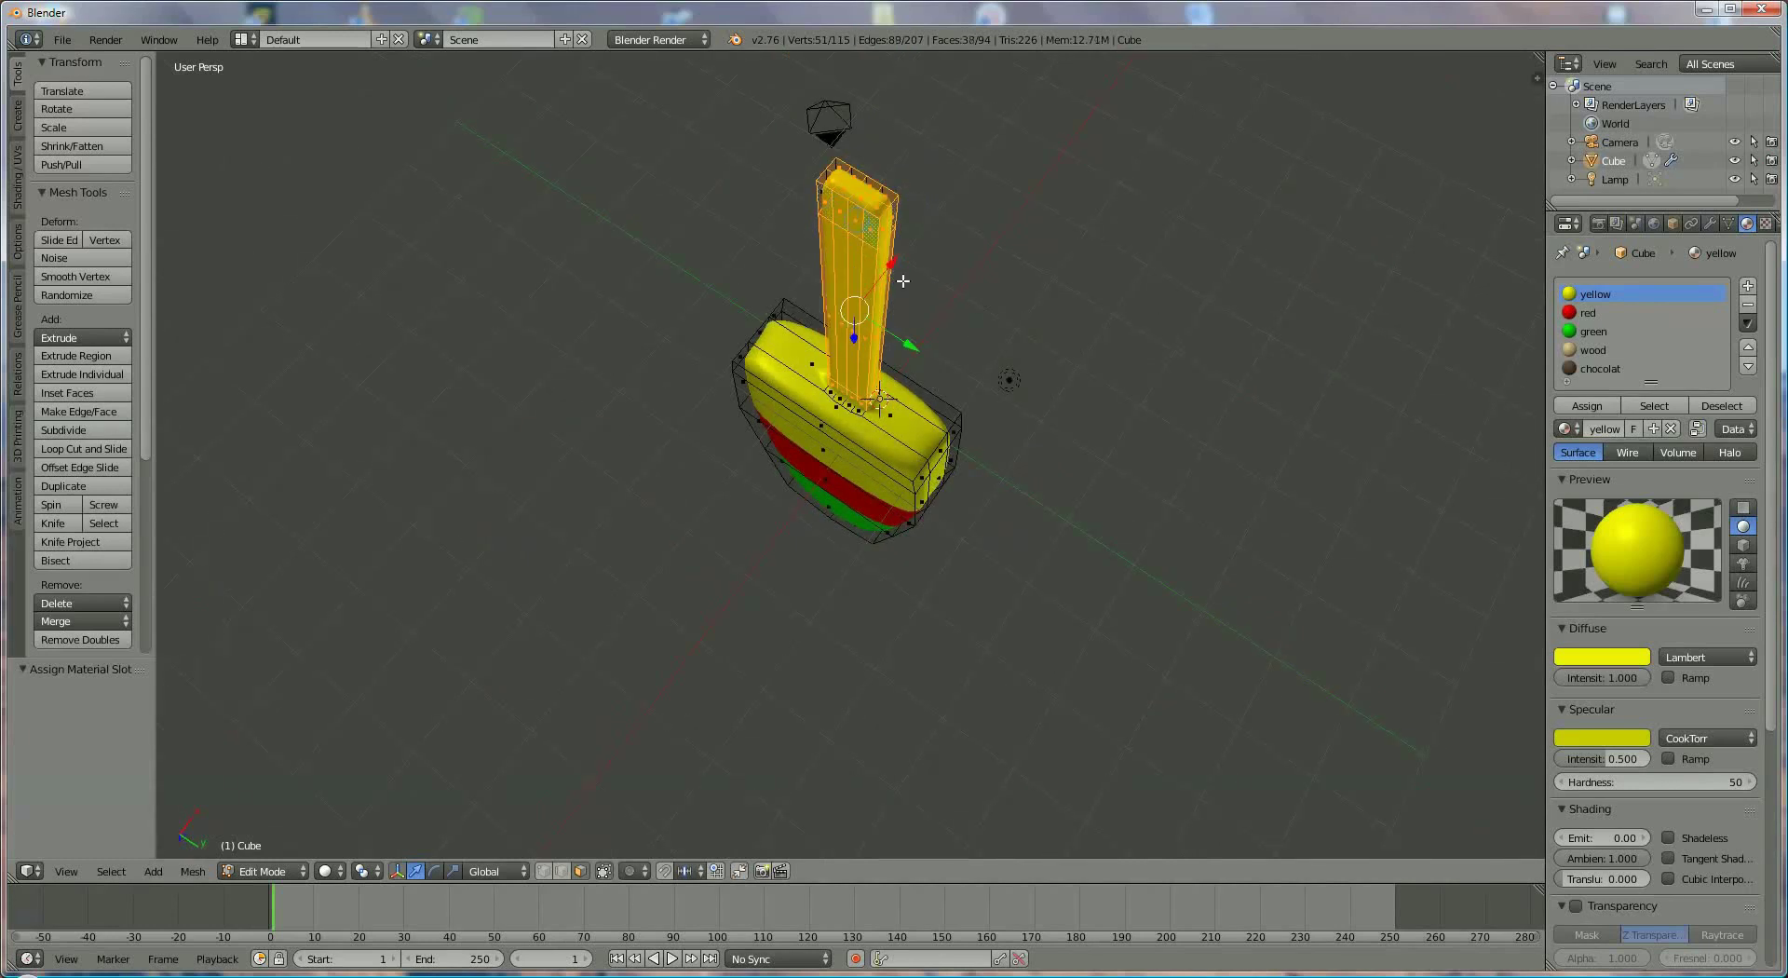
middle_drag(903, 279, 915, 561)
shift+right_click(838, 761)
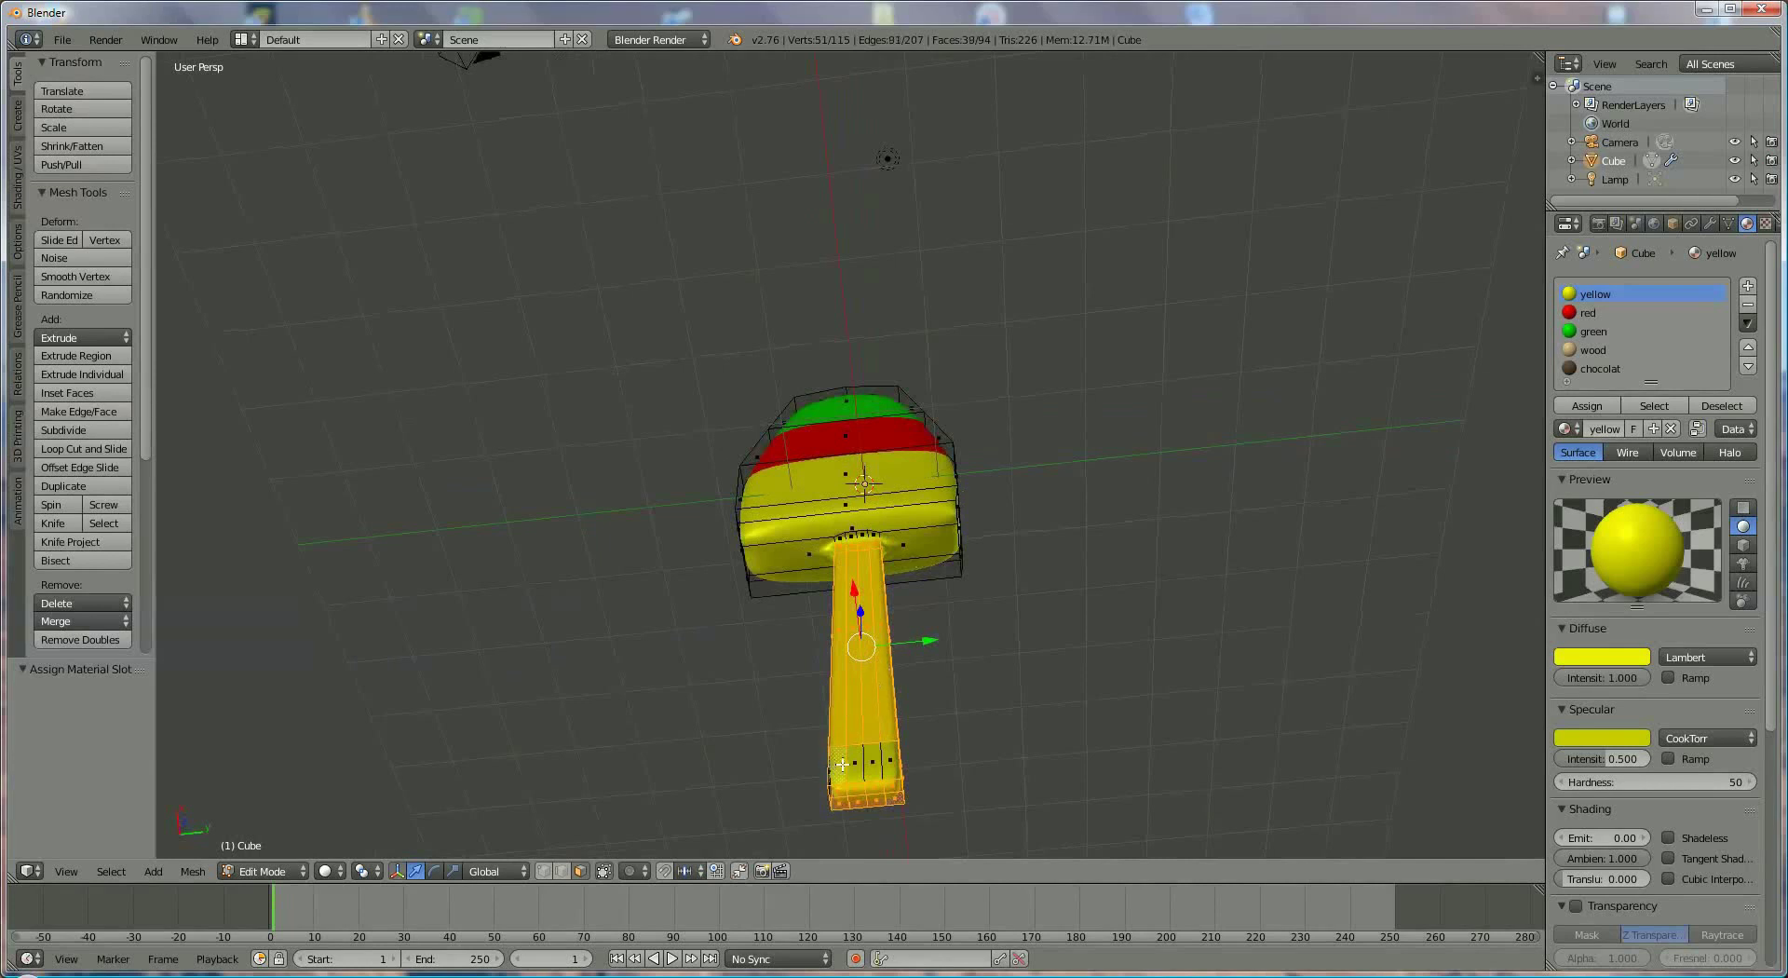
shift+right_click(855, 761)
shift+right_click(873, 761)
shift+right_click(891, 761)
Step: Add the last short faces on the stick's narrow edge to the selection and assign the wood material to the stick
middle_drag(934, 668, 1141, 657)
shift+right_click(824, 788)
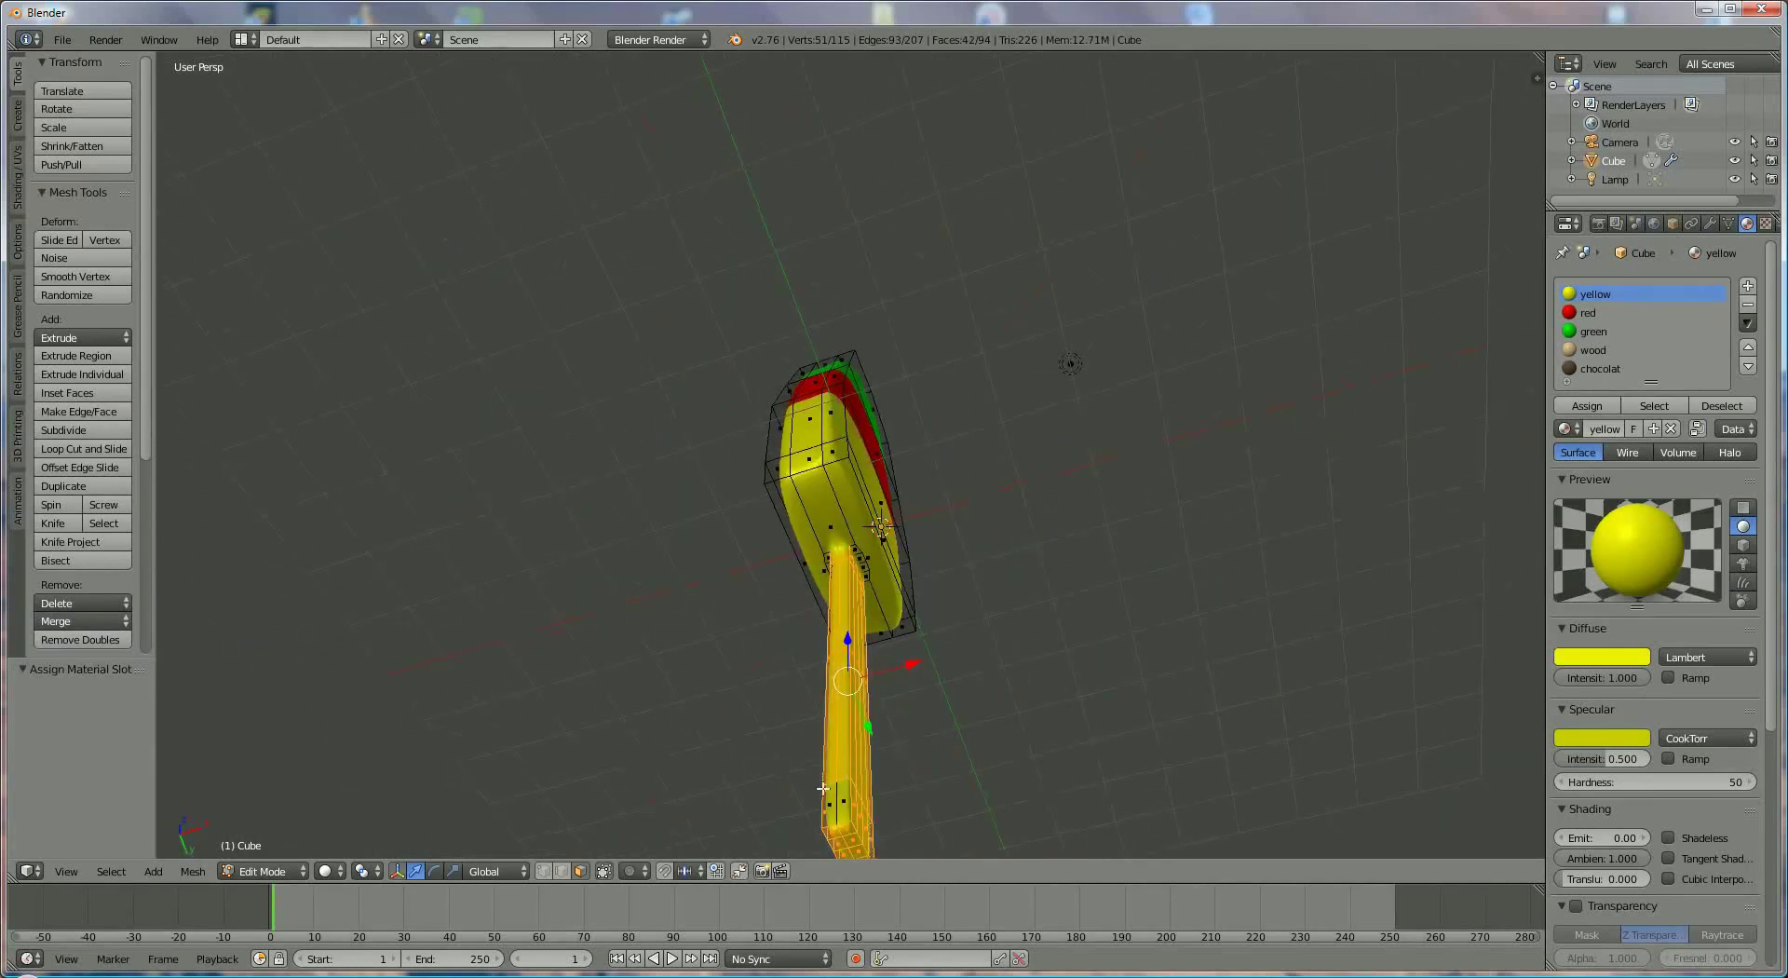
shift+right_click(831, 804)
shift+right_click(844, 802)
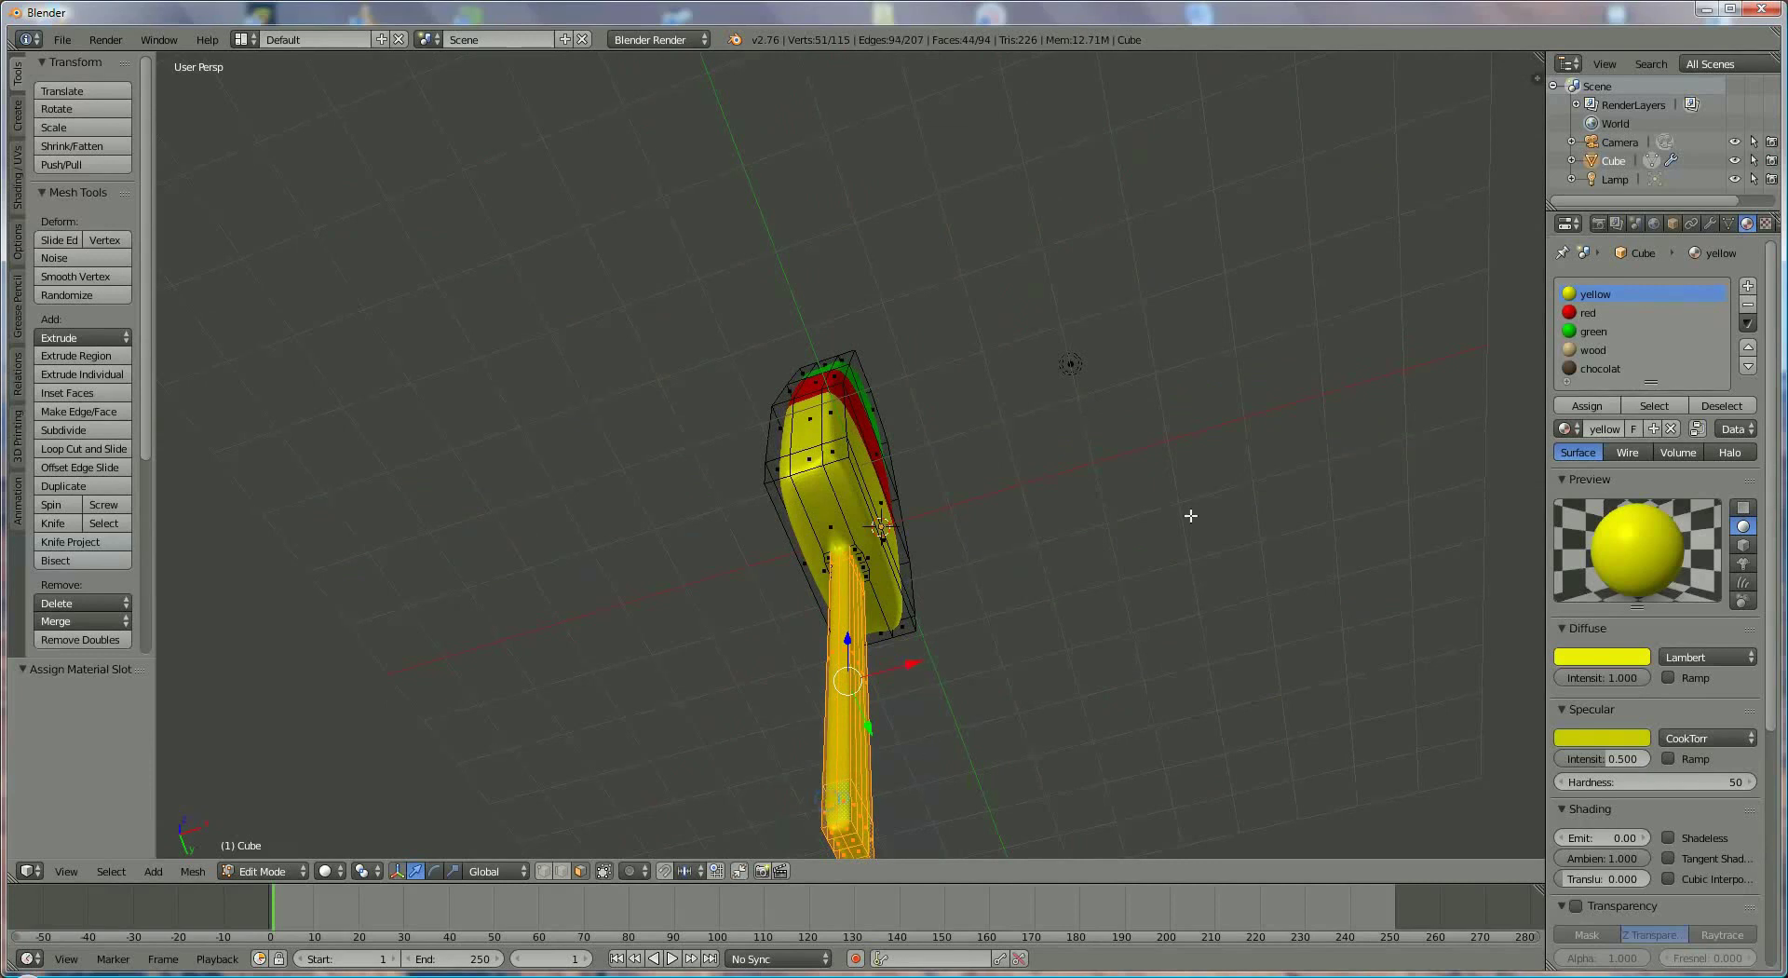
click(1593, 350)
click(1587, 405)
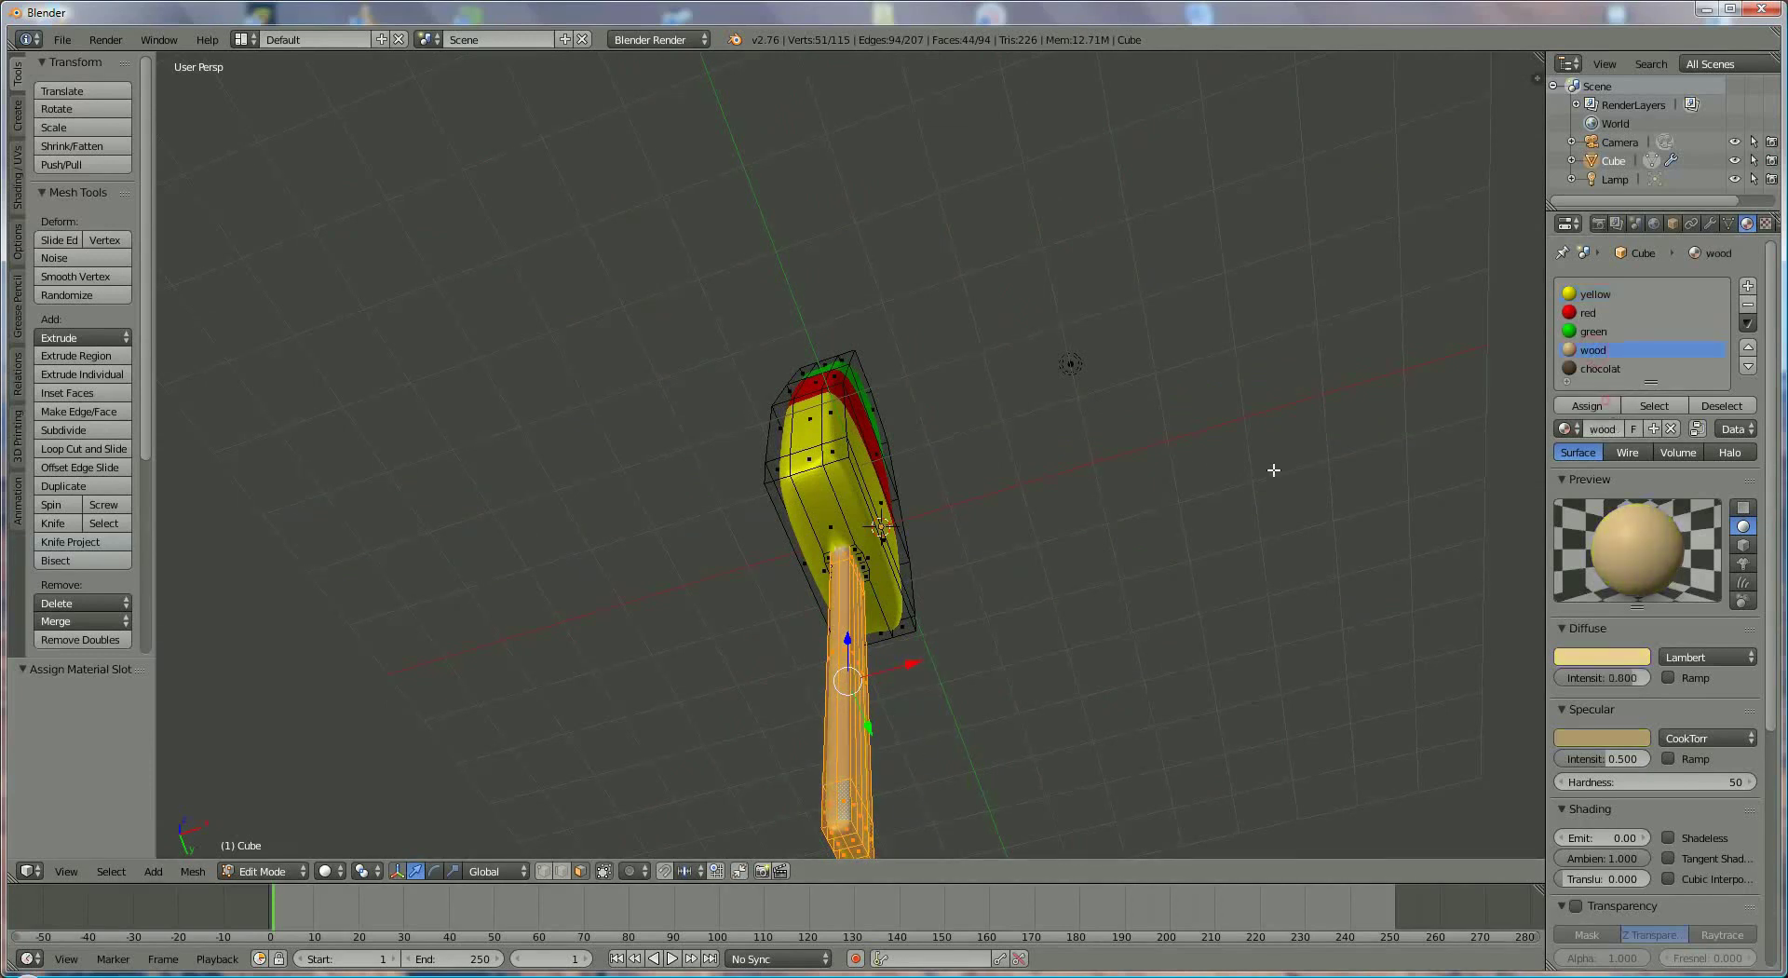
Step: Switch the coloured ice-cream bar back to Object Mode
middle_drag(1273, 467, 1011, 463)
scroll(996, 526, down, 3)
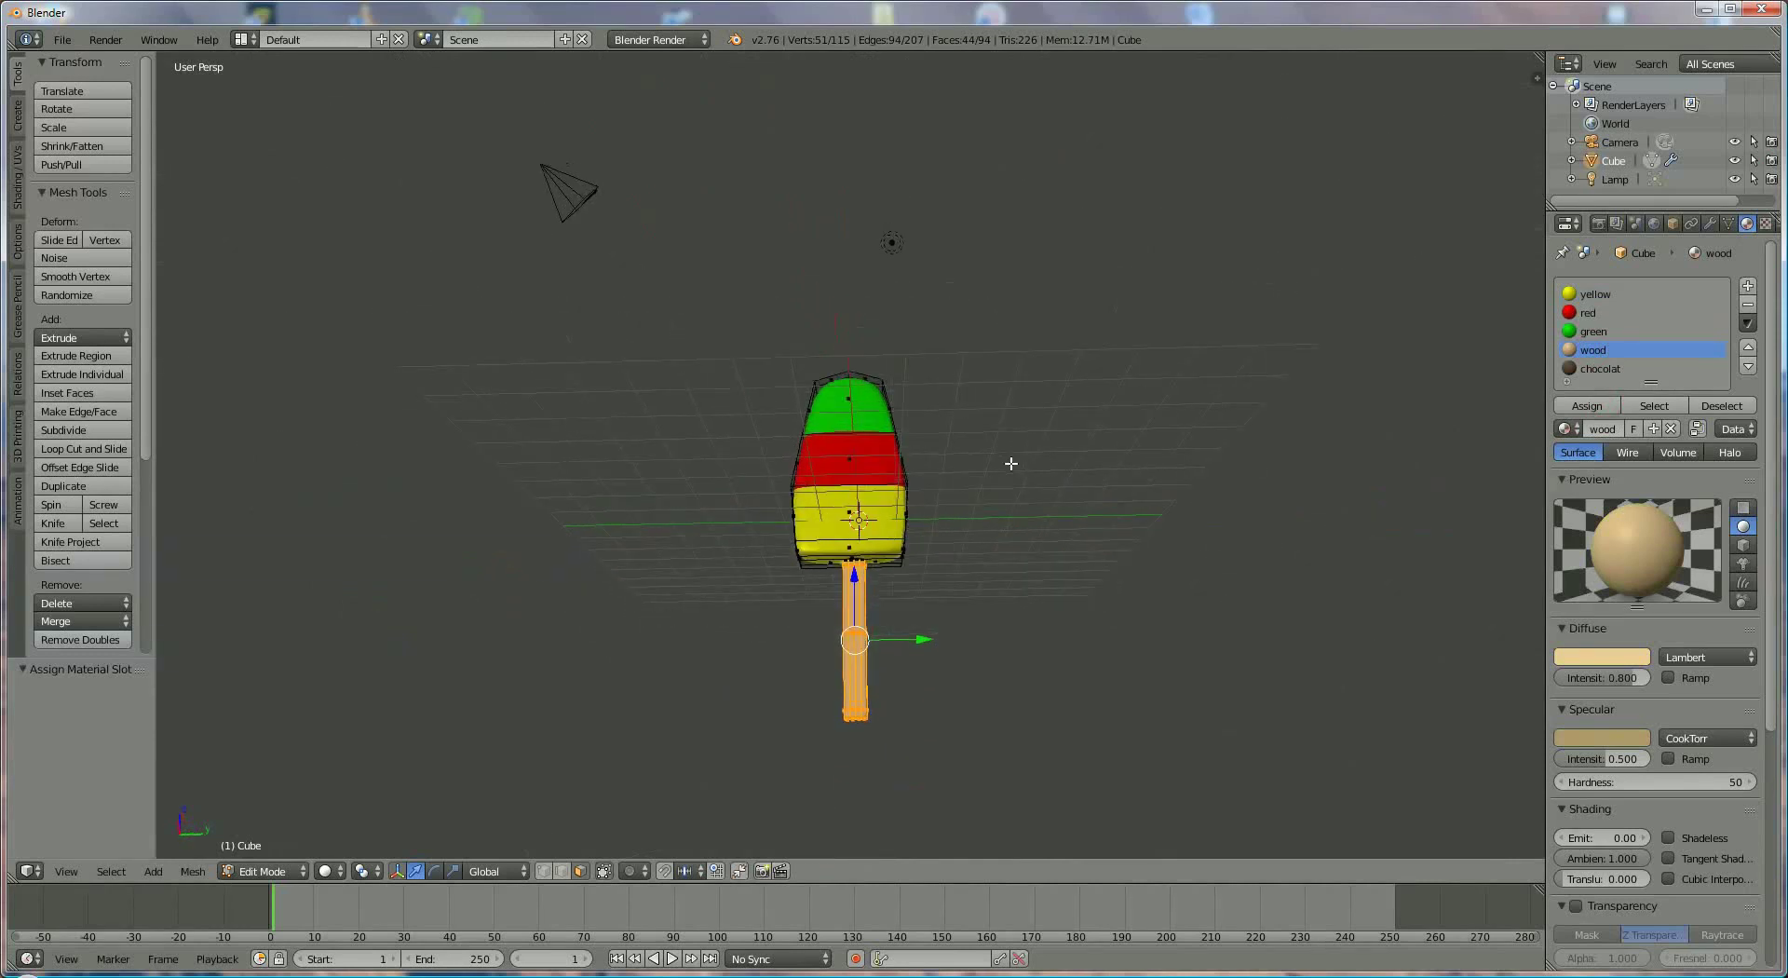
click(266, 871)
click(270, 879)
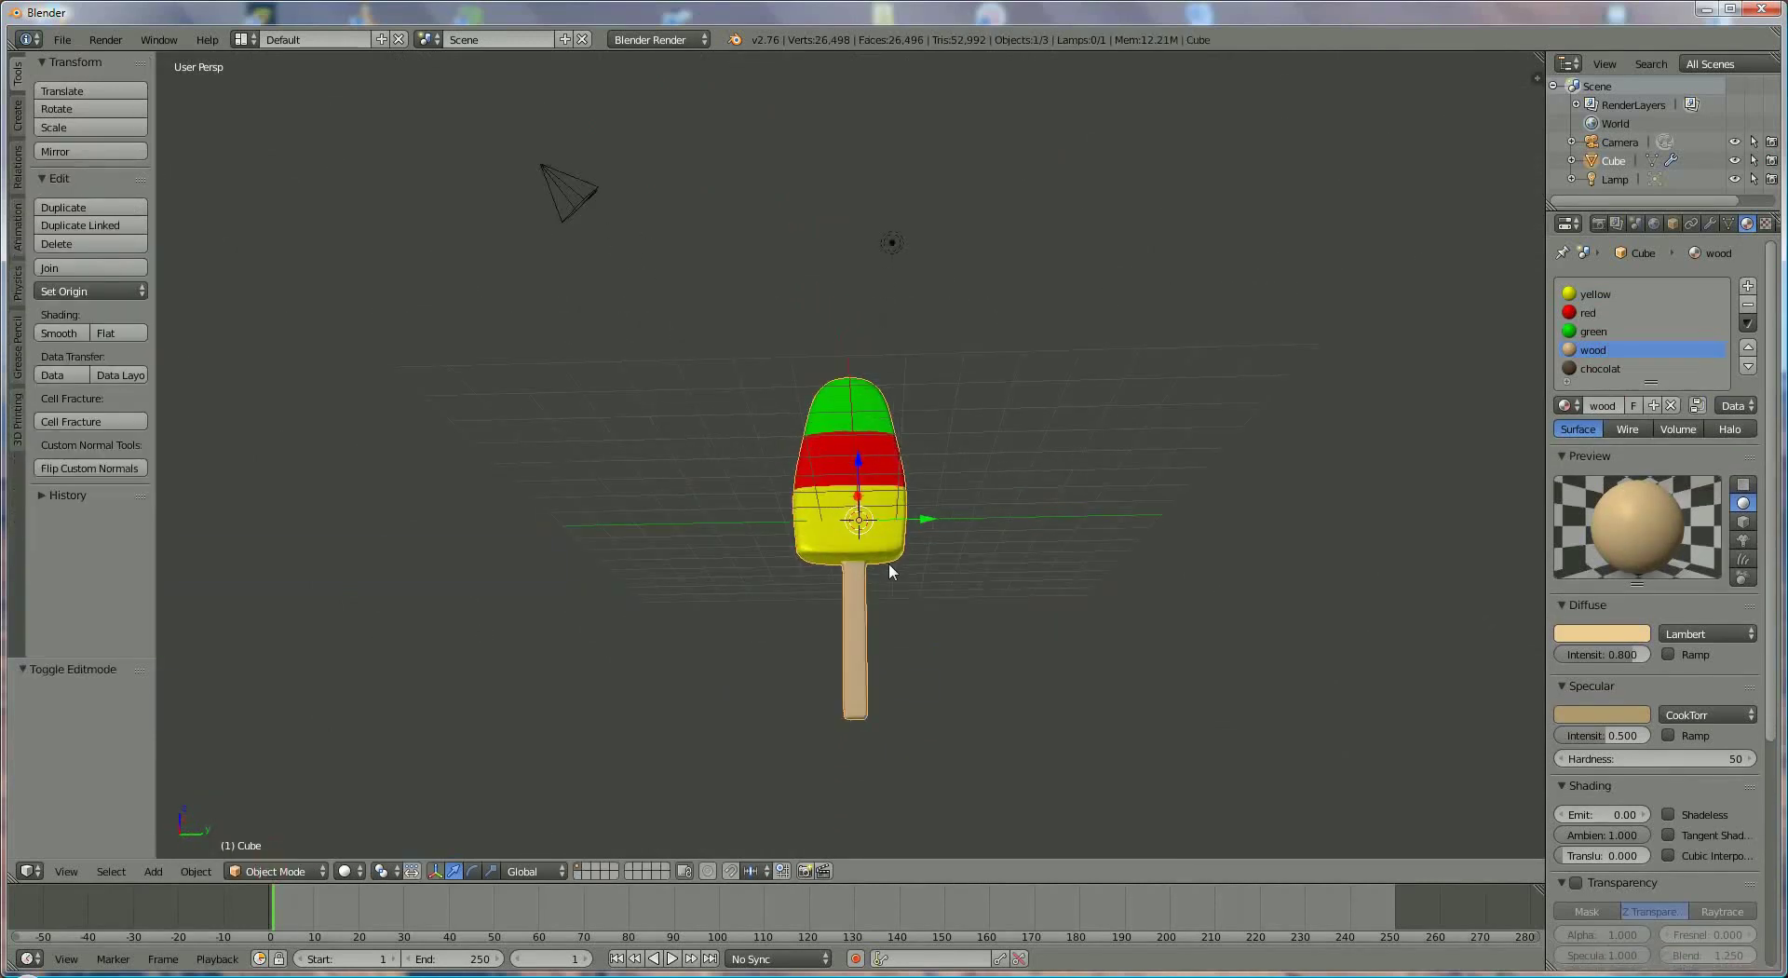
Step: Duplicate the ice-cream bar, placing the copy about 3.33 units along Y, and shift the copy a further 0.306 along Y
middle_drag(888, 562, 887, 608)
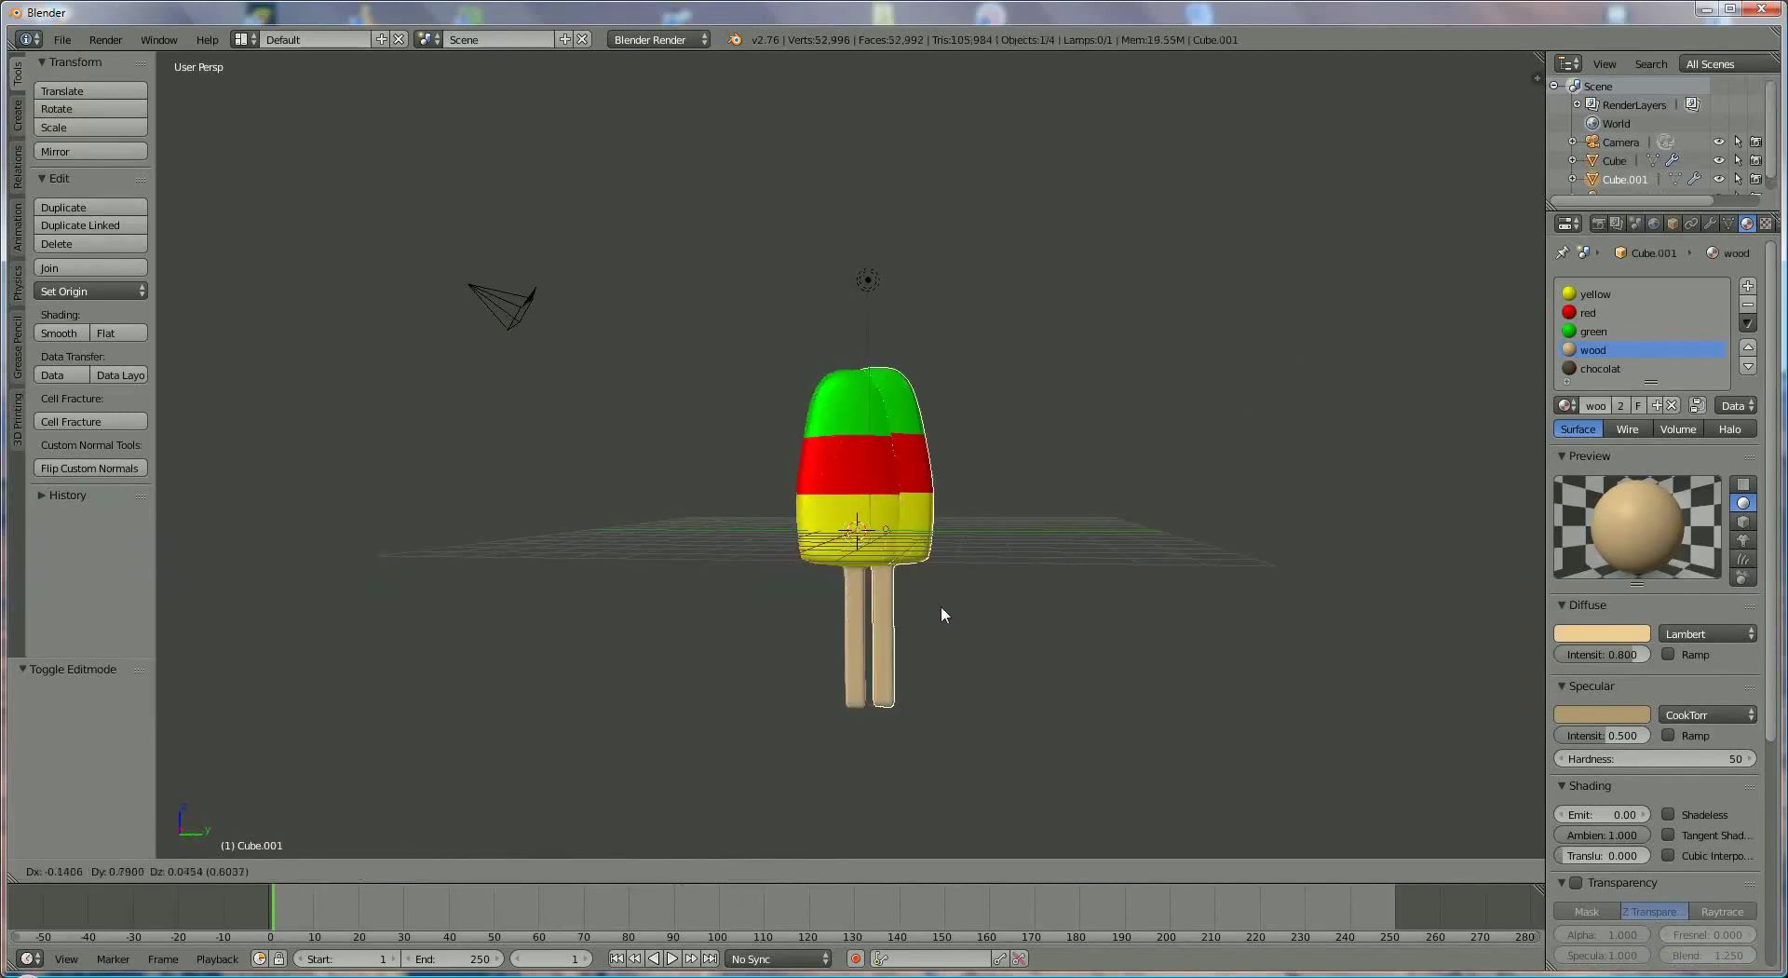
click(1008, 613)
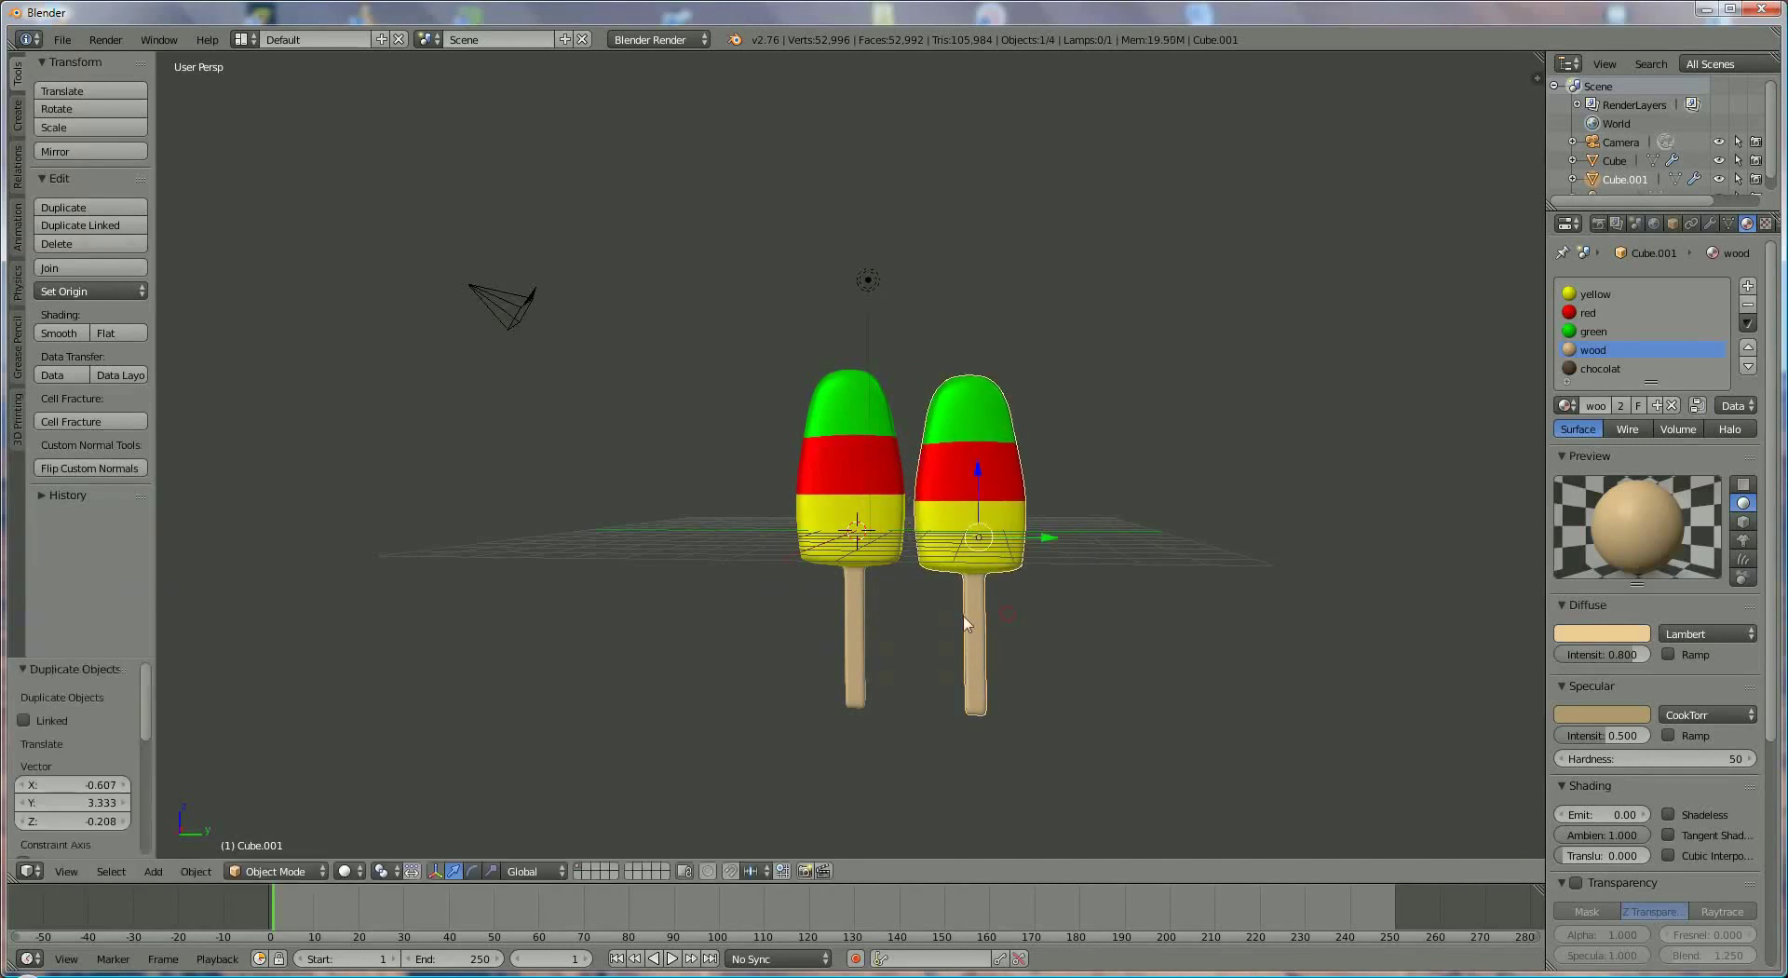
drag(1050, 542, 1057, 532)
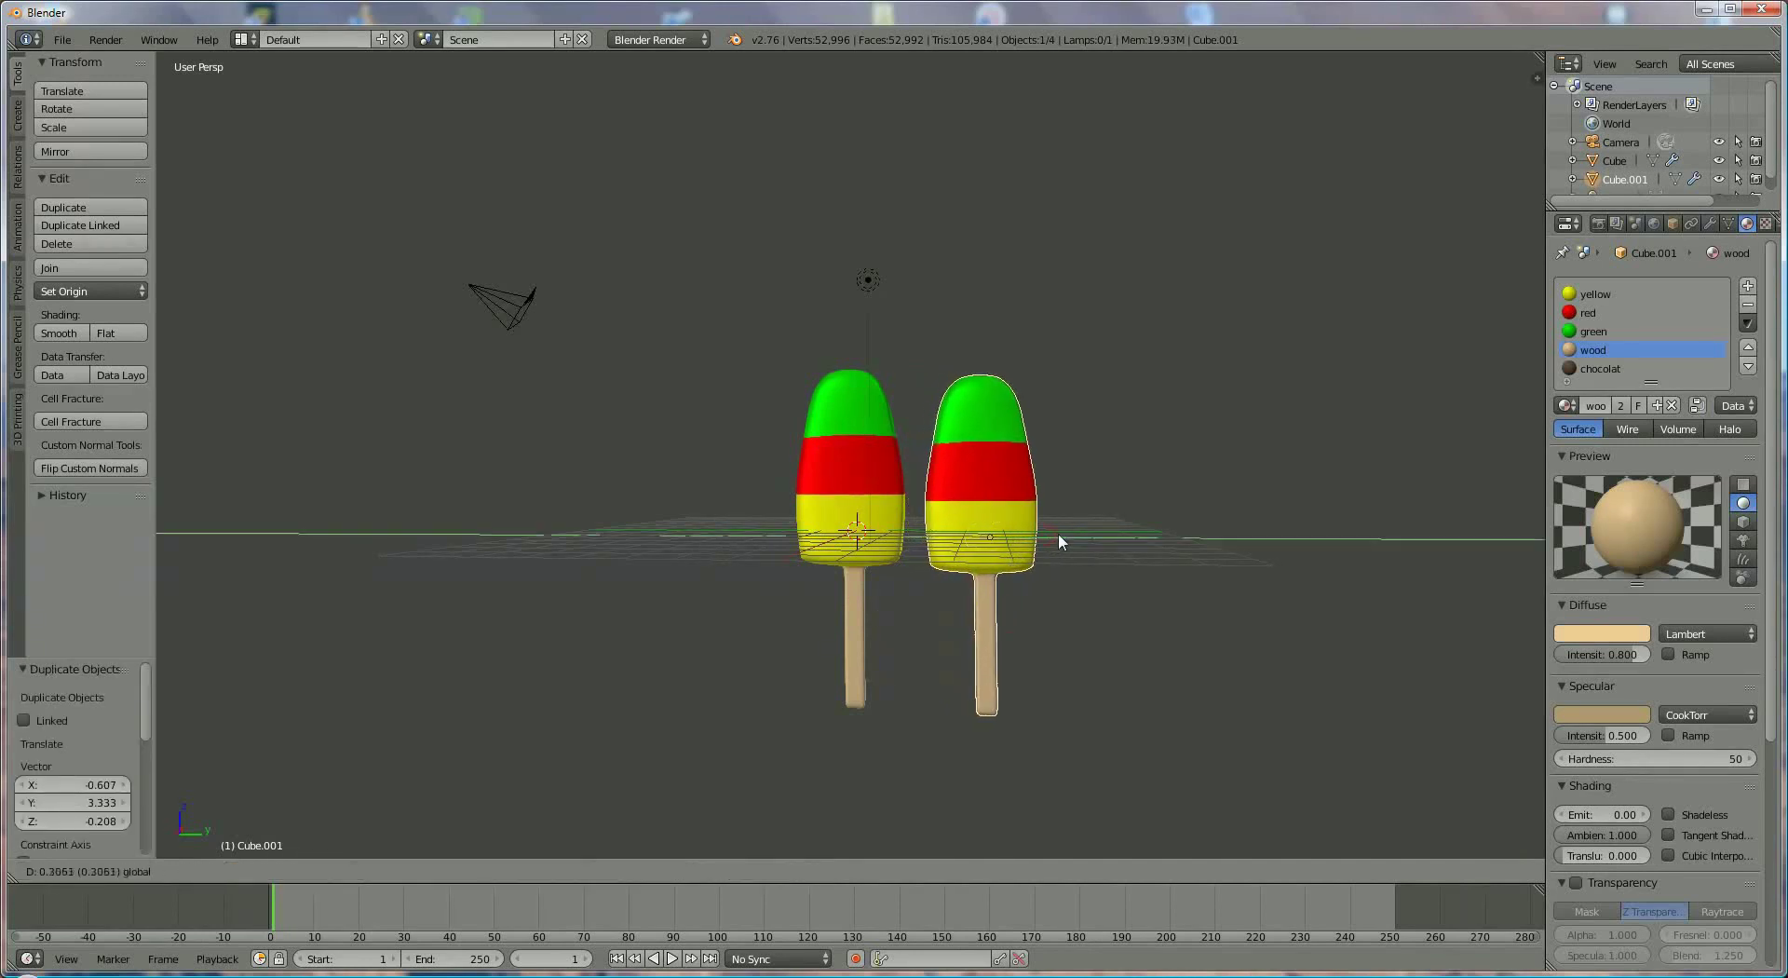
Step: Enter Edit Mode on the copy and select the front face and one narrow side's faces of its red section
click(282, 868)
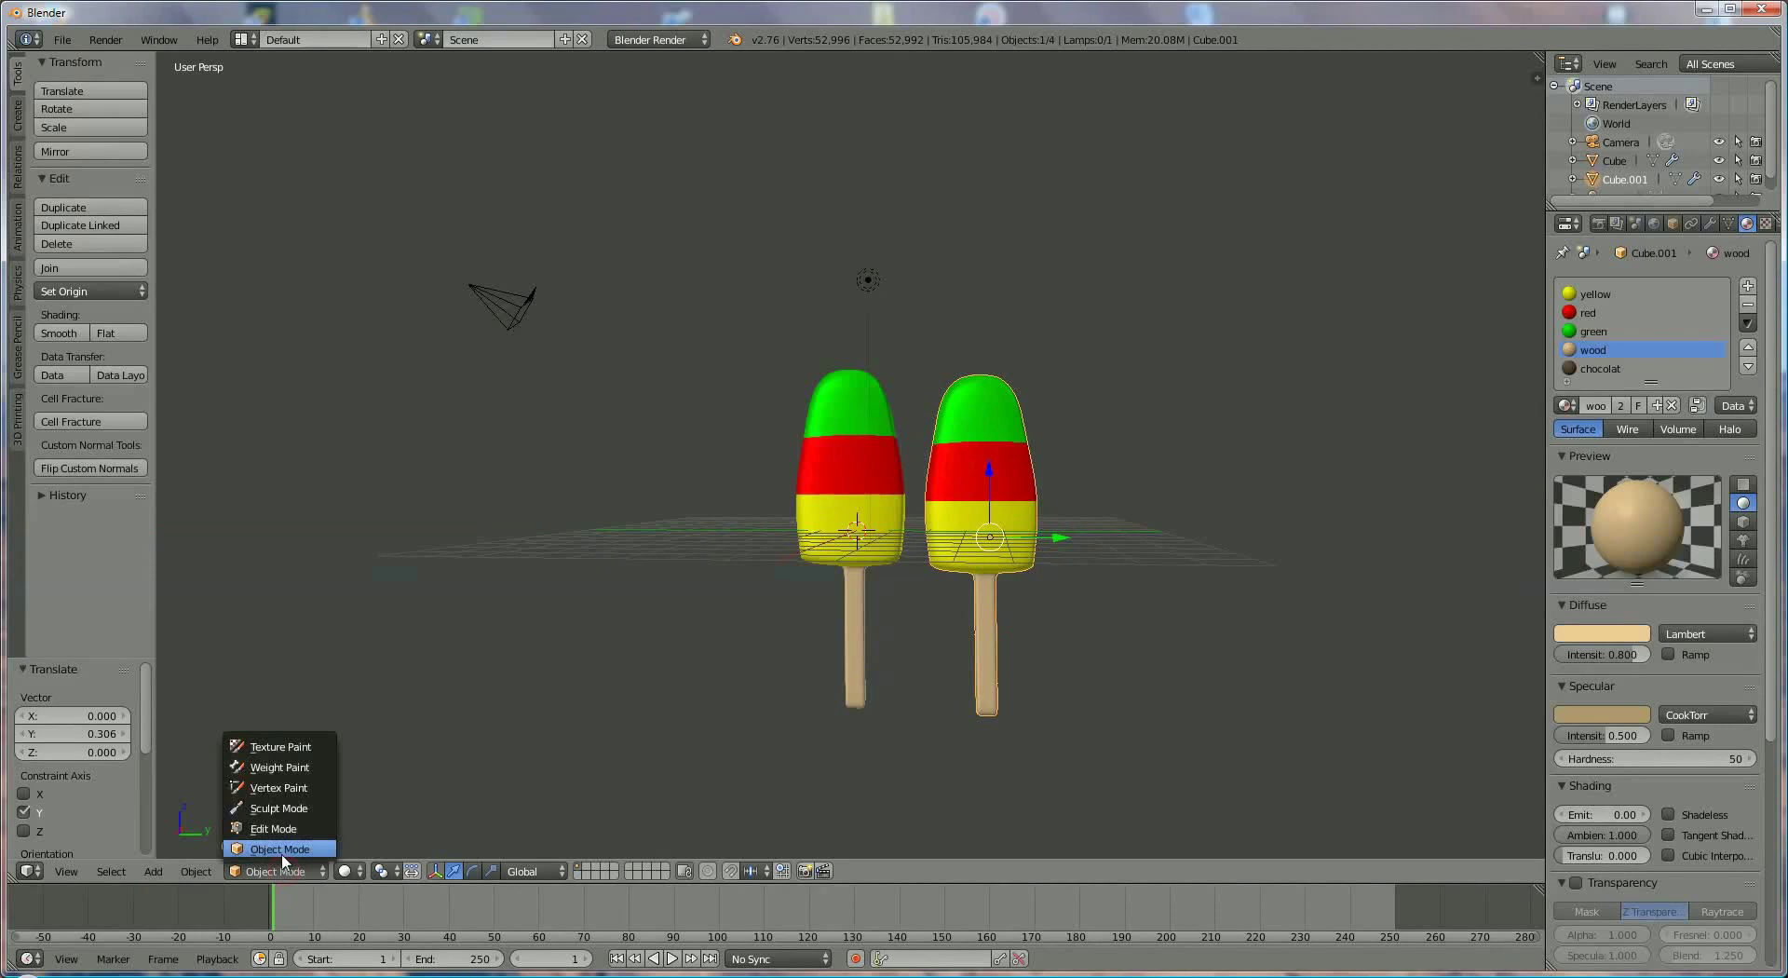
click(285, 829)
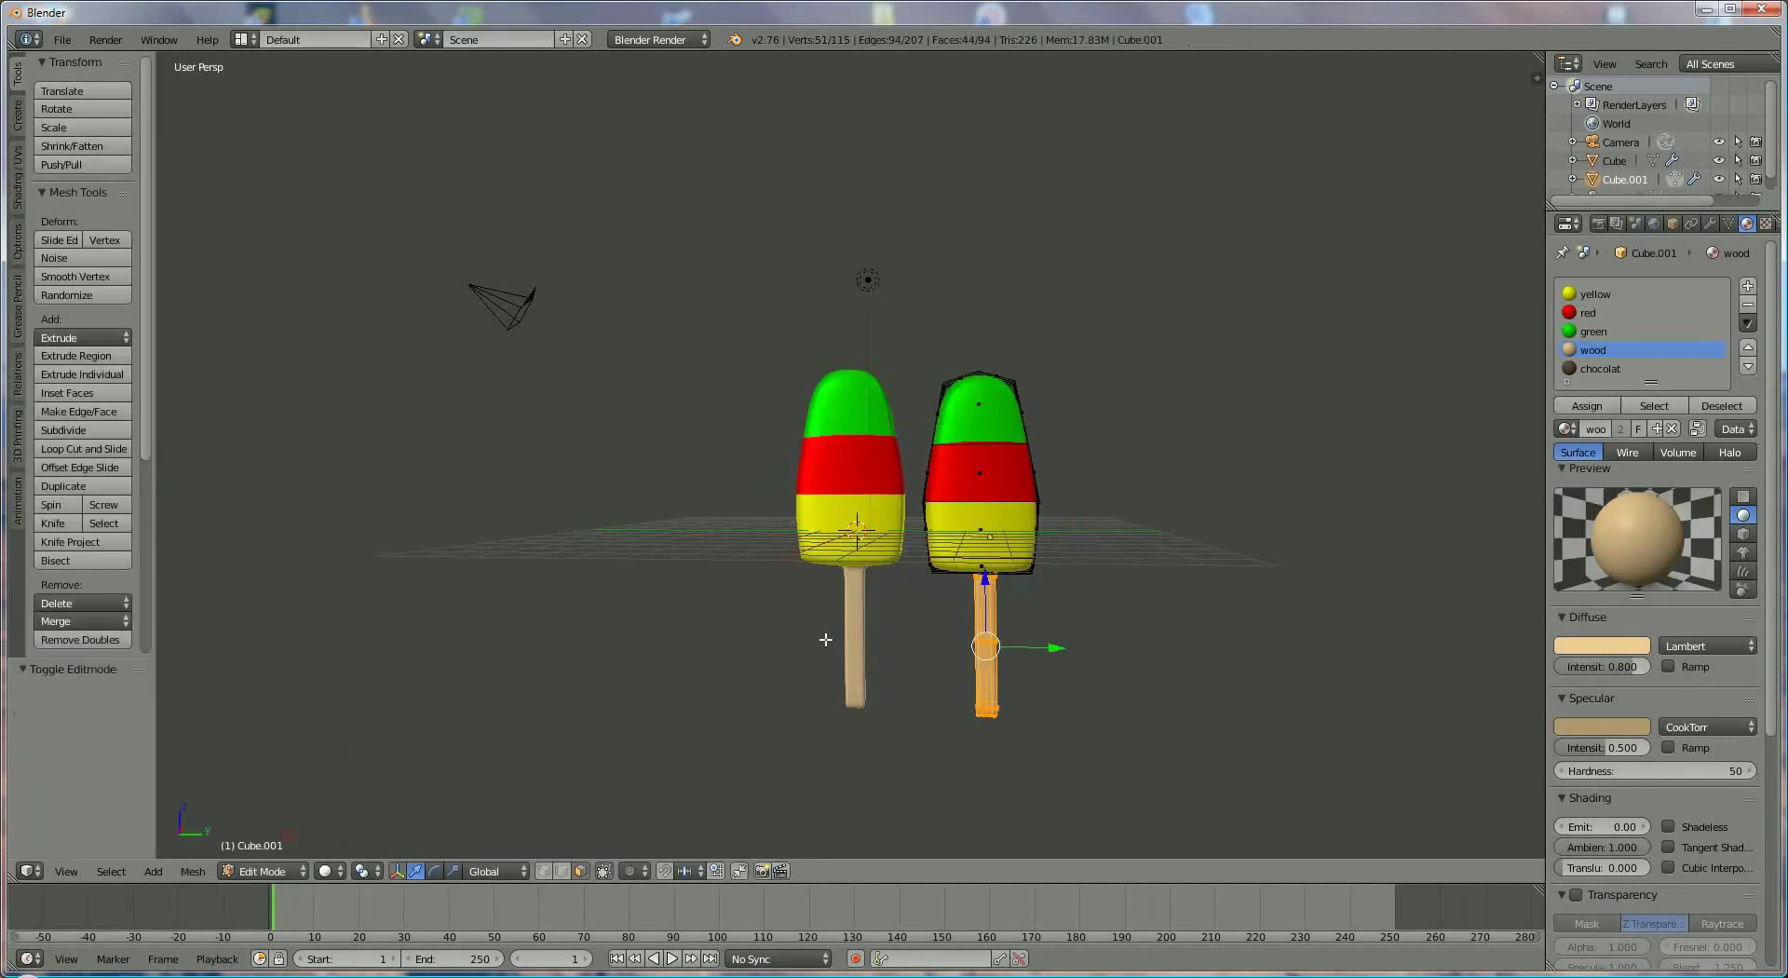
scroll(1094, 514, up, 3)
right_click(1094, 514)
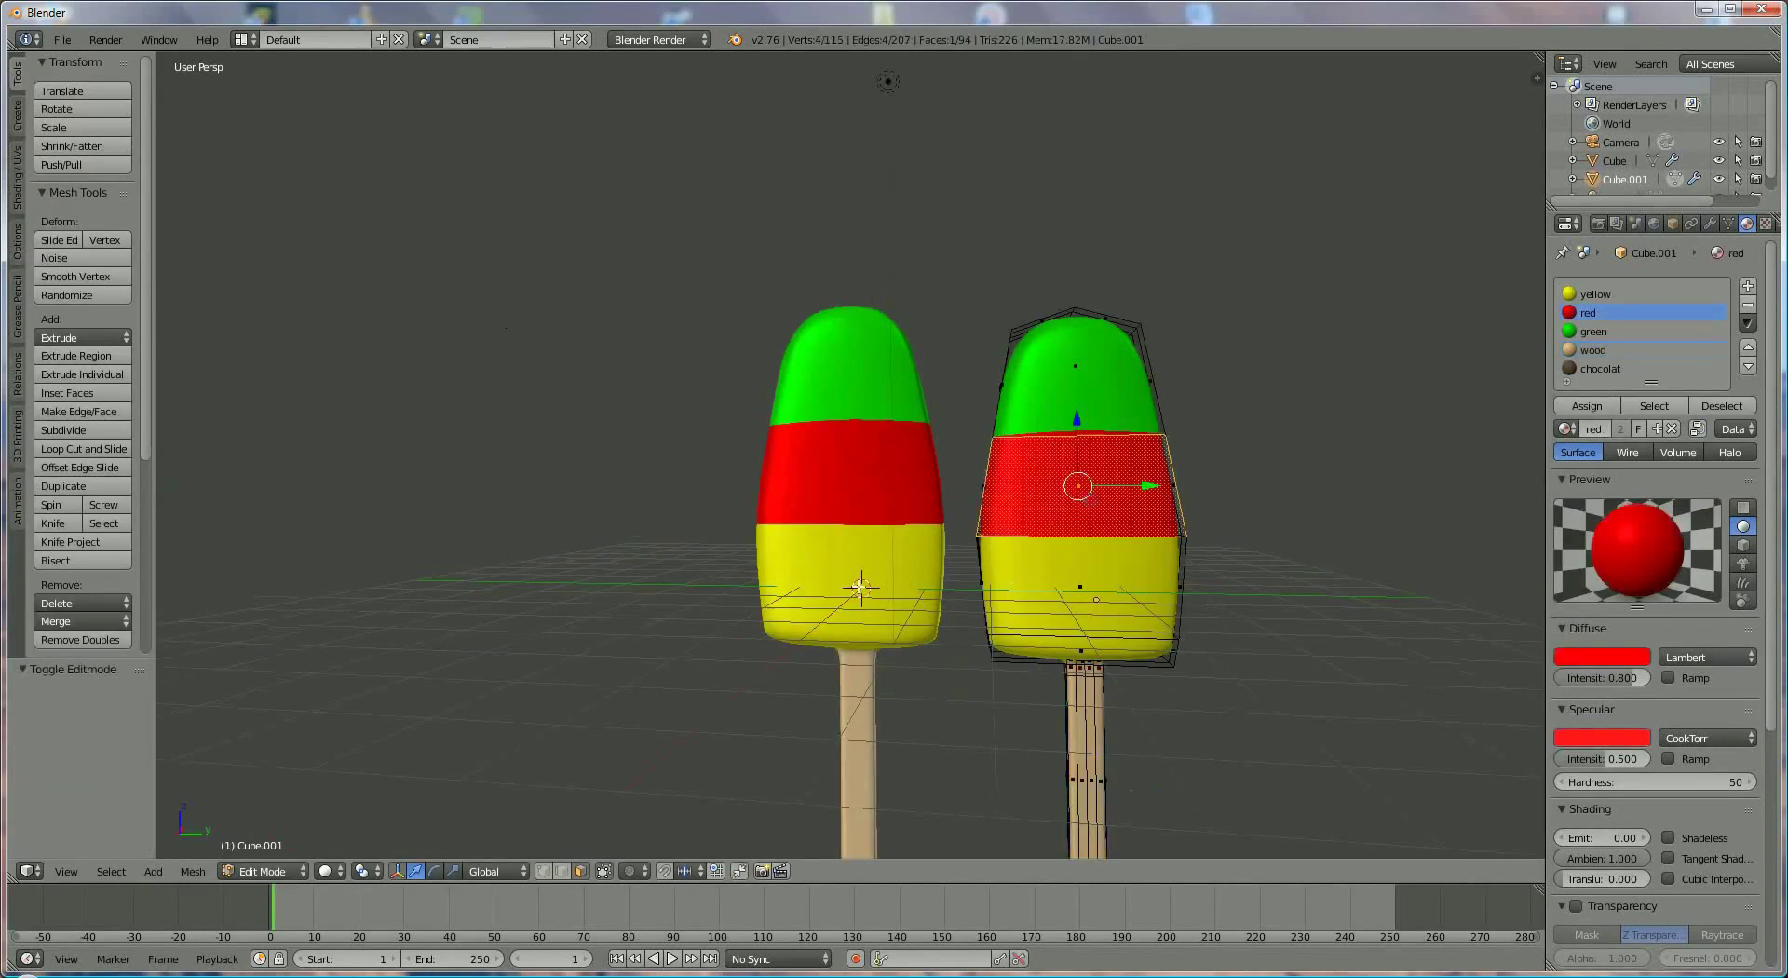
middle_drag(1091, 579, 914, 599)
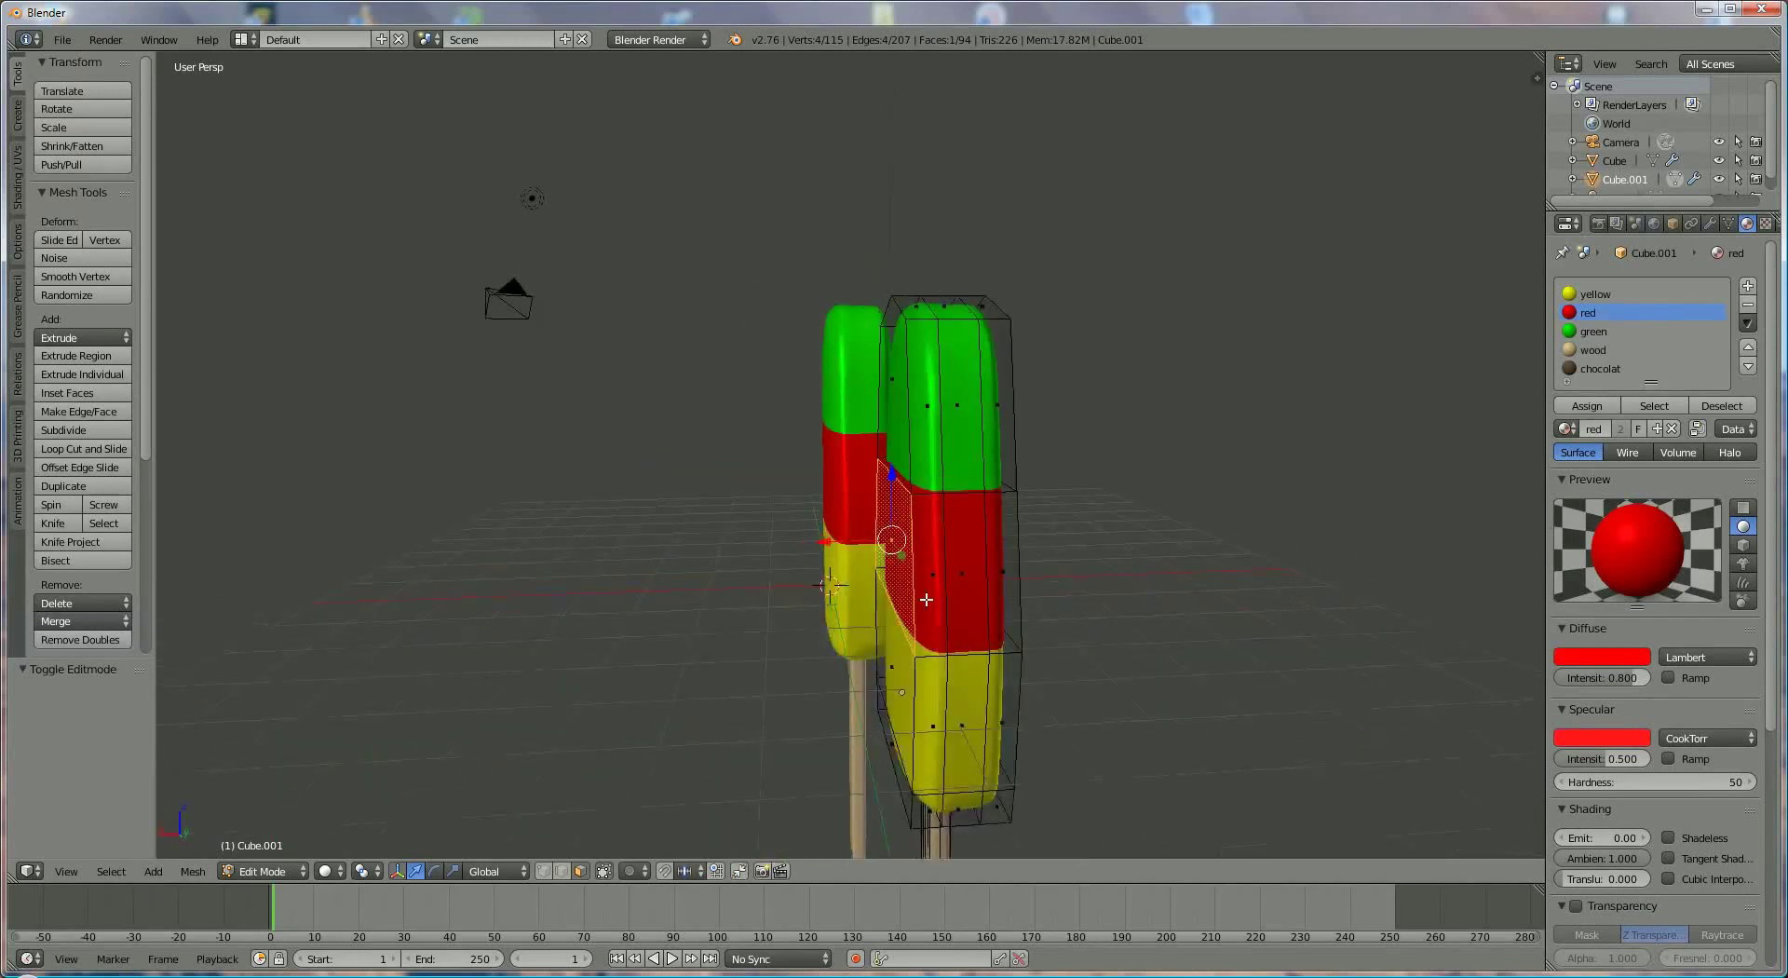
shift+right_click(908, 568)
shift+right_click(980, 559)
shift+right_click(1009, 556)
Step: Add the same narrow side's faces of the green and yellow sections and the adjoining top faces to the selection
shift+right_click(1001, 419)
shift+right_click(960, 400)
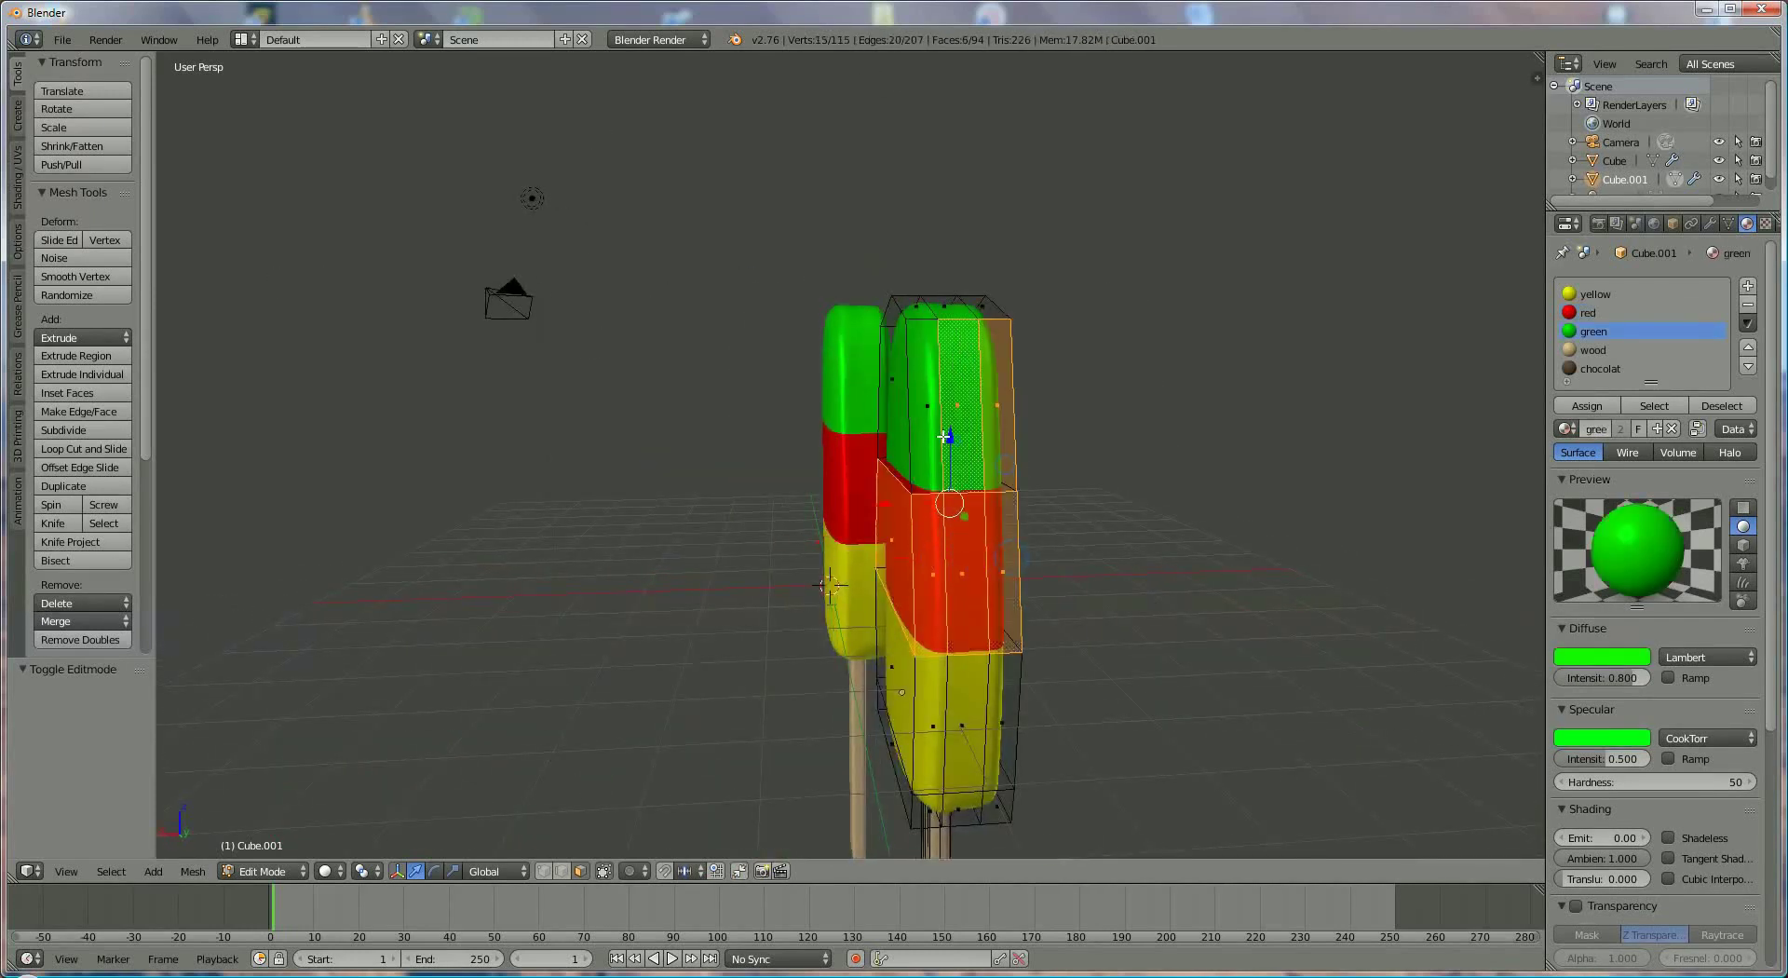
shift+right_click(917, 410)
shift+right_click(937, 712)
shift+right_click(968, 717)
shift+right_click(1005, 708)
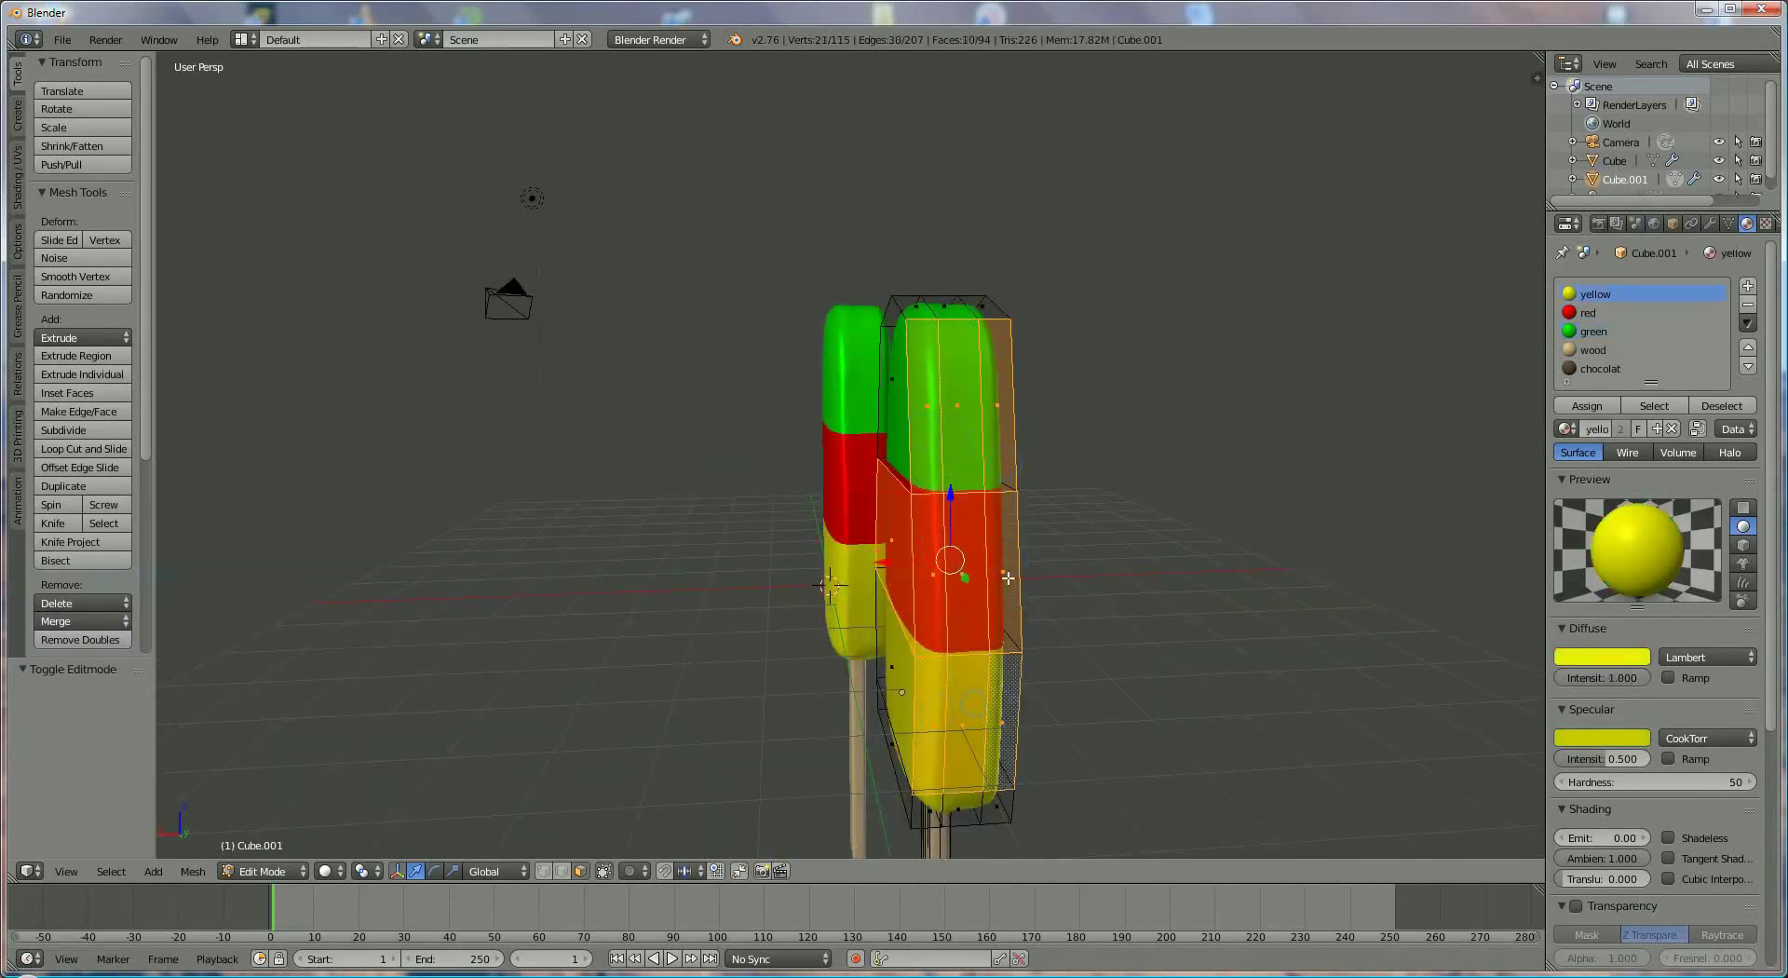
shift+right_click(922, 319)
shift+right_click(959, 305)
shift+right_click(992, 308)
Step: Extend the selection to the three broad back faces of the copy and its remaining top faces
middle_drag(947, 439, 707, 369)
shift+right_click(708, 368)
shift+right_click(675, 512)
shift+right_click(708, 652)
middle_drag(708, 652, 647, 391)
shift+right_click(647, 307)
shift+right_click(670, 288)
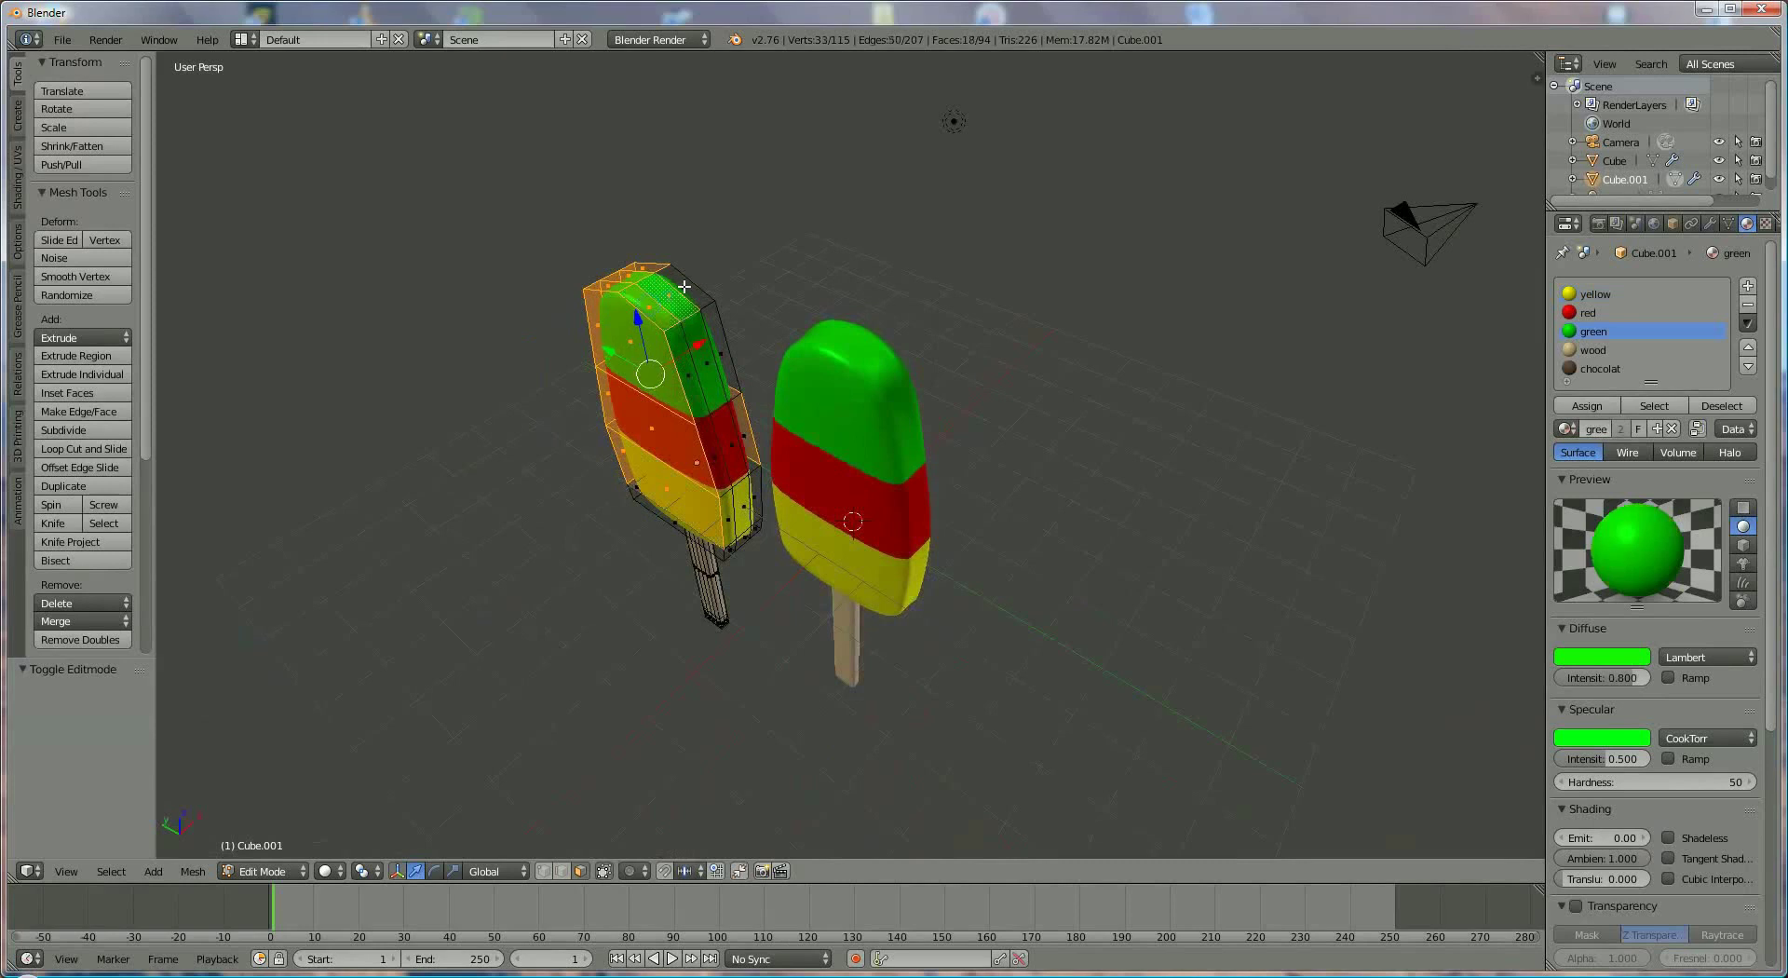
shift+right_click(694, 284)
Step: Add the opposite narrow side's faces of the green, red and yellow sections to the selection on the copy
shift+right_click(706, 345)
shift+right_click(701, 396)
shift+right_click(714, 447)
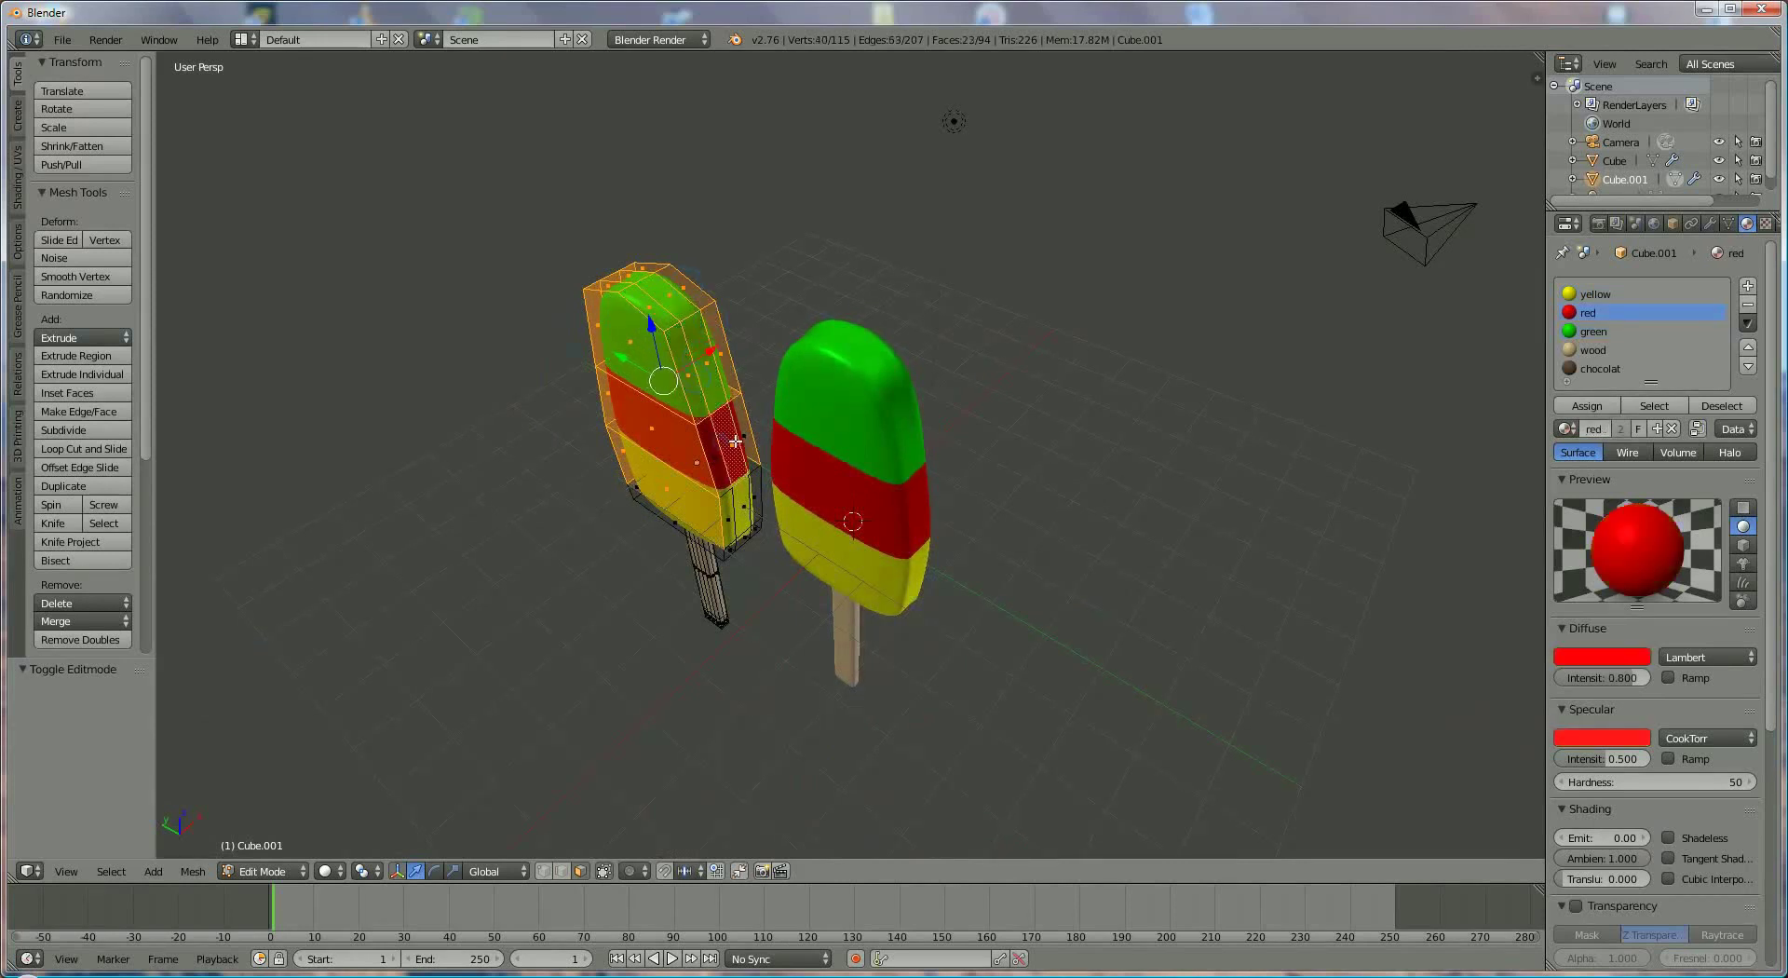
shift+right_click(734, 446)
shift+right_click(744, 429)
shift+right_click(720, 455)
shift+right_click(737, 503)
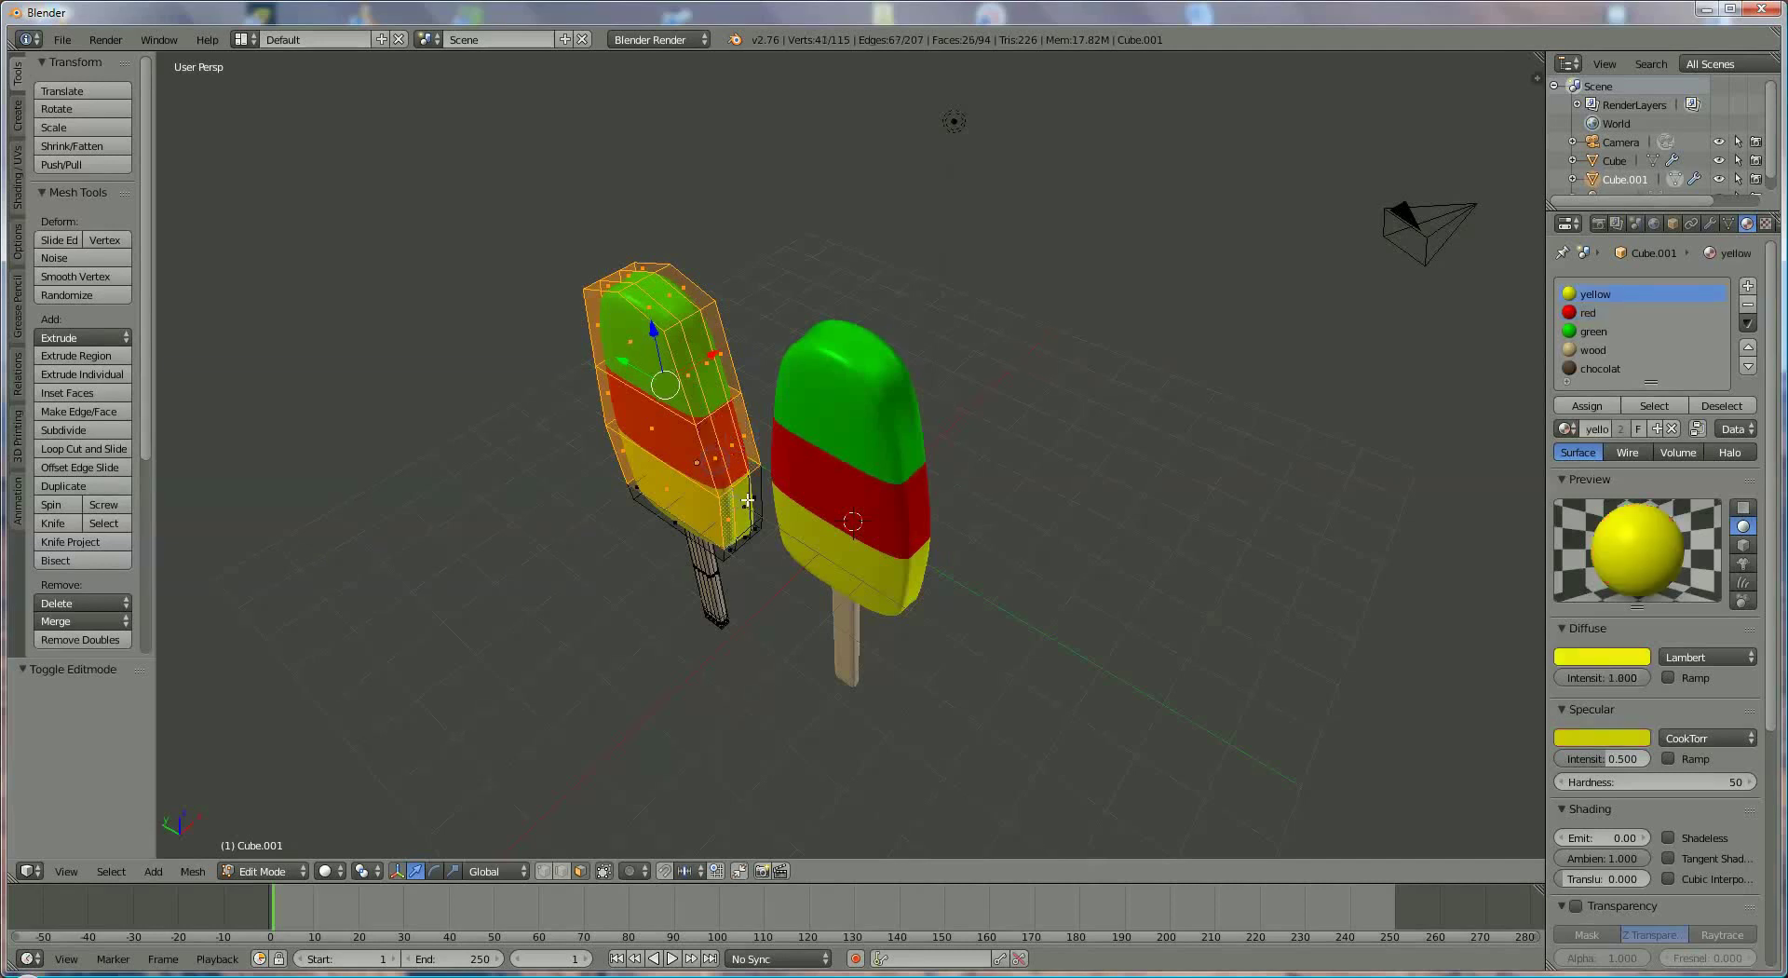
shift+right_click(747, 510)
shift+right_click(754, 493)
Step: Add the yellow section's remaining broad face and the narrow rim face directly below it to the selection
middle_drag(707, 531, 591, 519)
scroll(766, 455, up, 5)
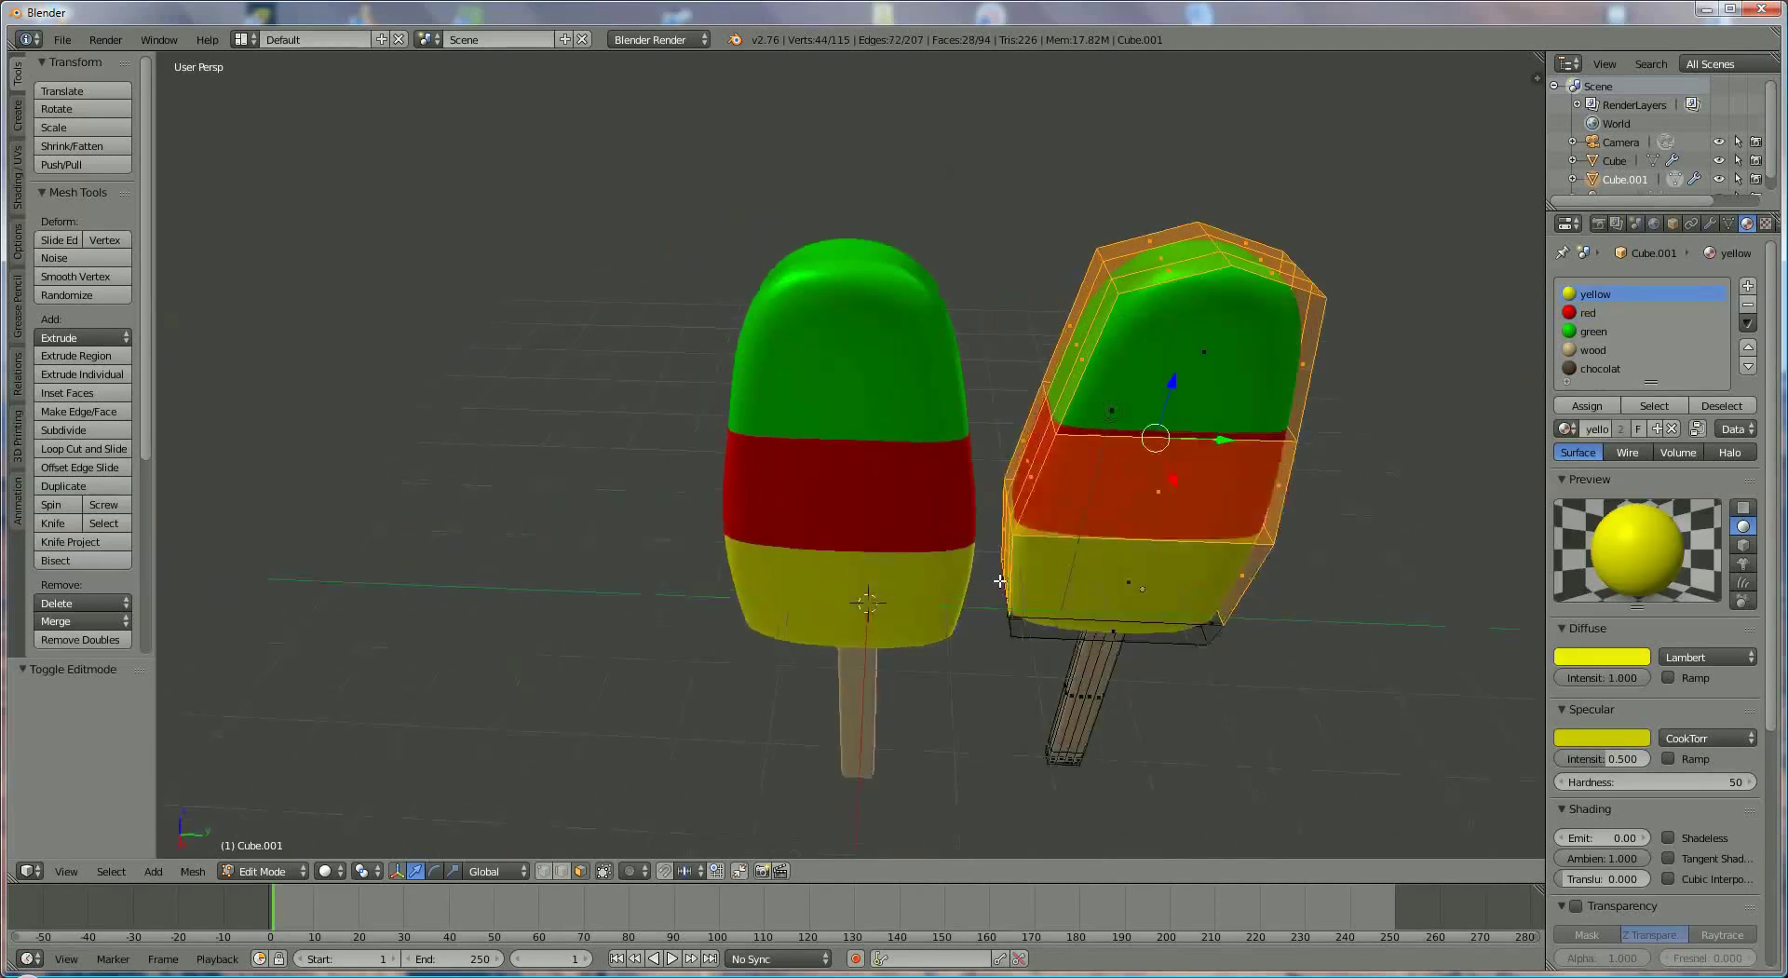
middle_drag(766, 455, 918, 347)
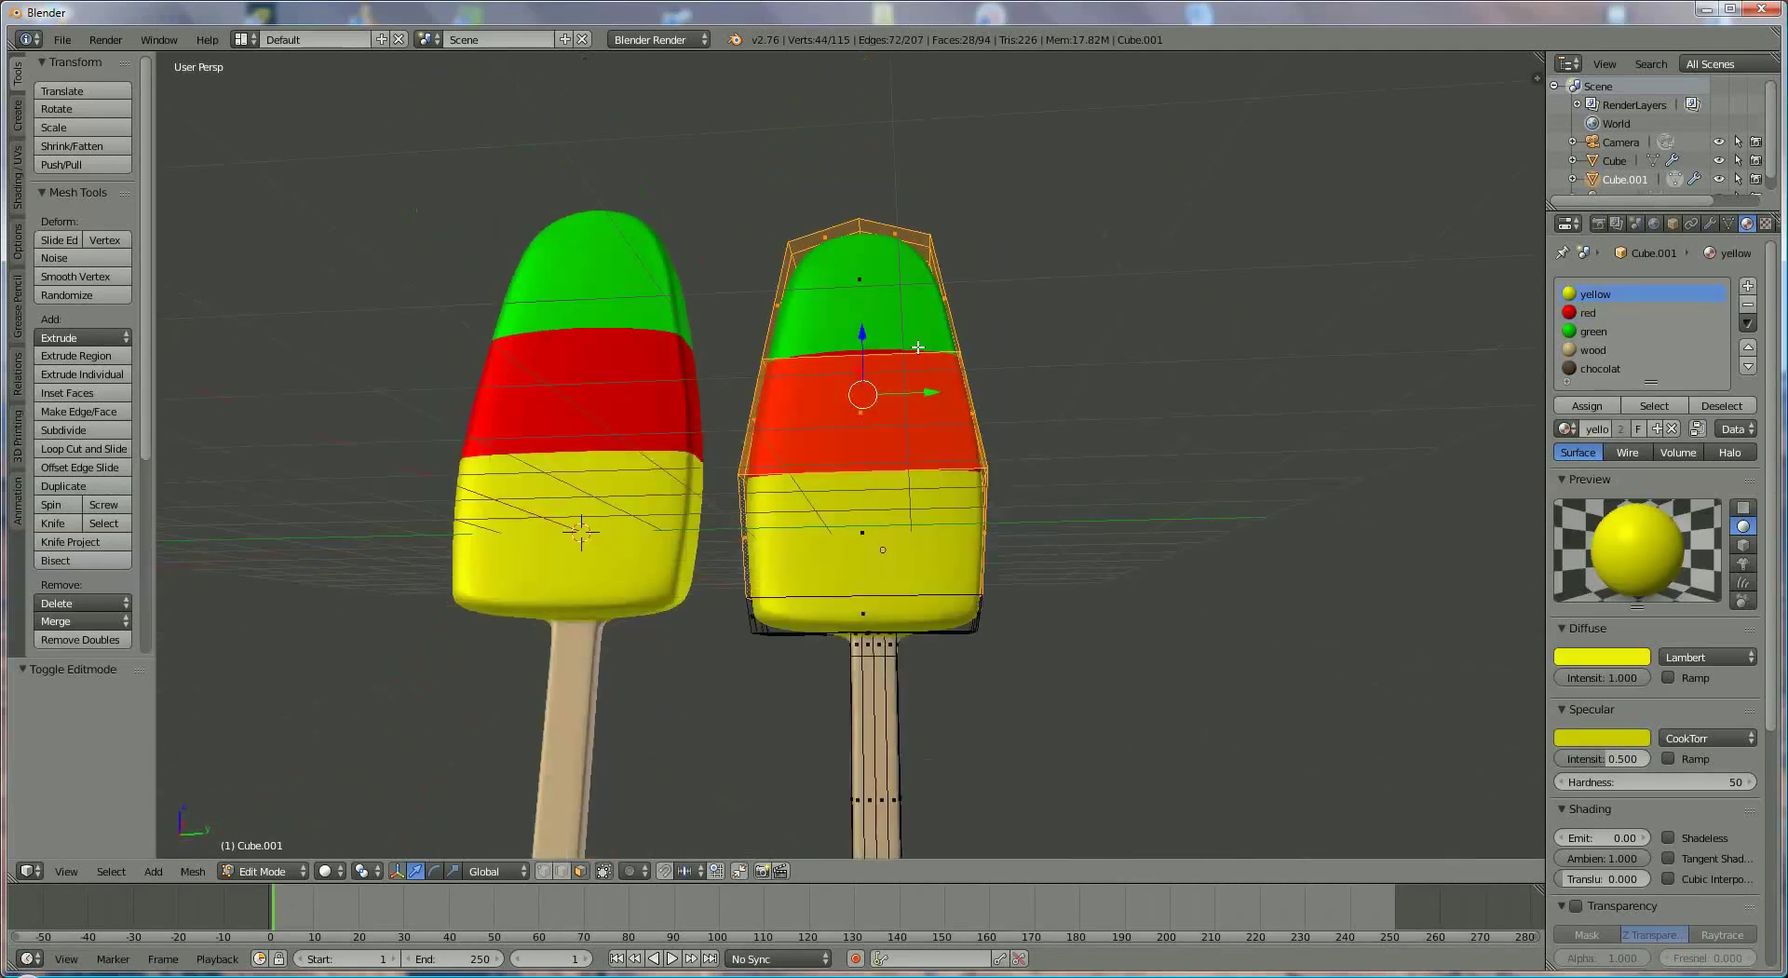
shift+right_click(811, 557)
shift+right_click(774, 626)
Step: Extend the selection to the lower rim, corner and underside faces on one end of the copy's yellow section
middle_drag(802, 558, 554, 567)
shift+right_click(838, 517)
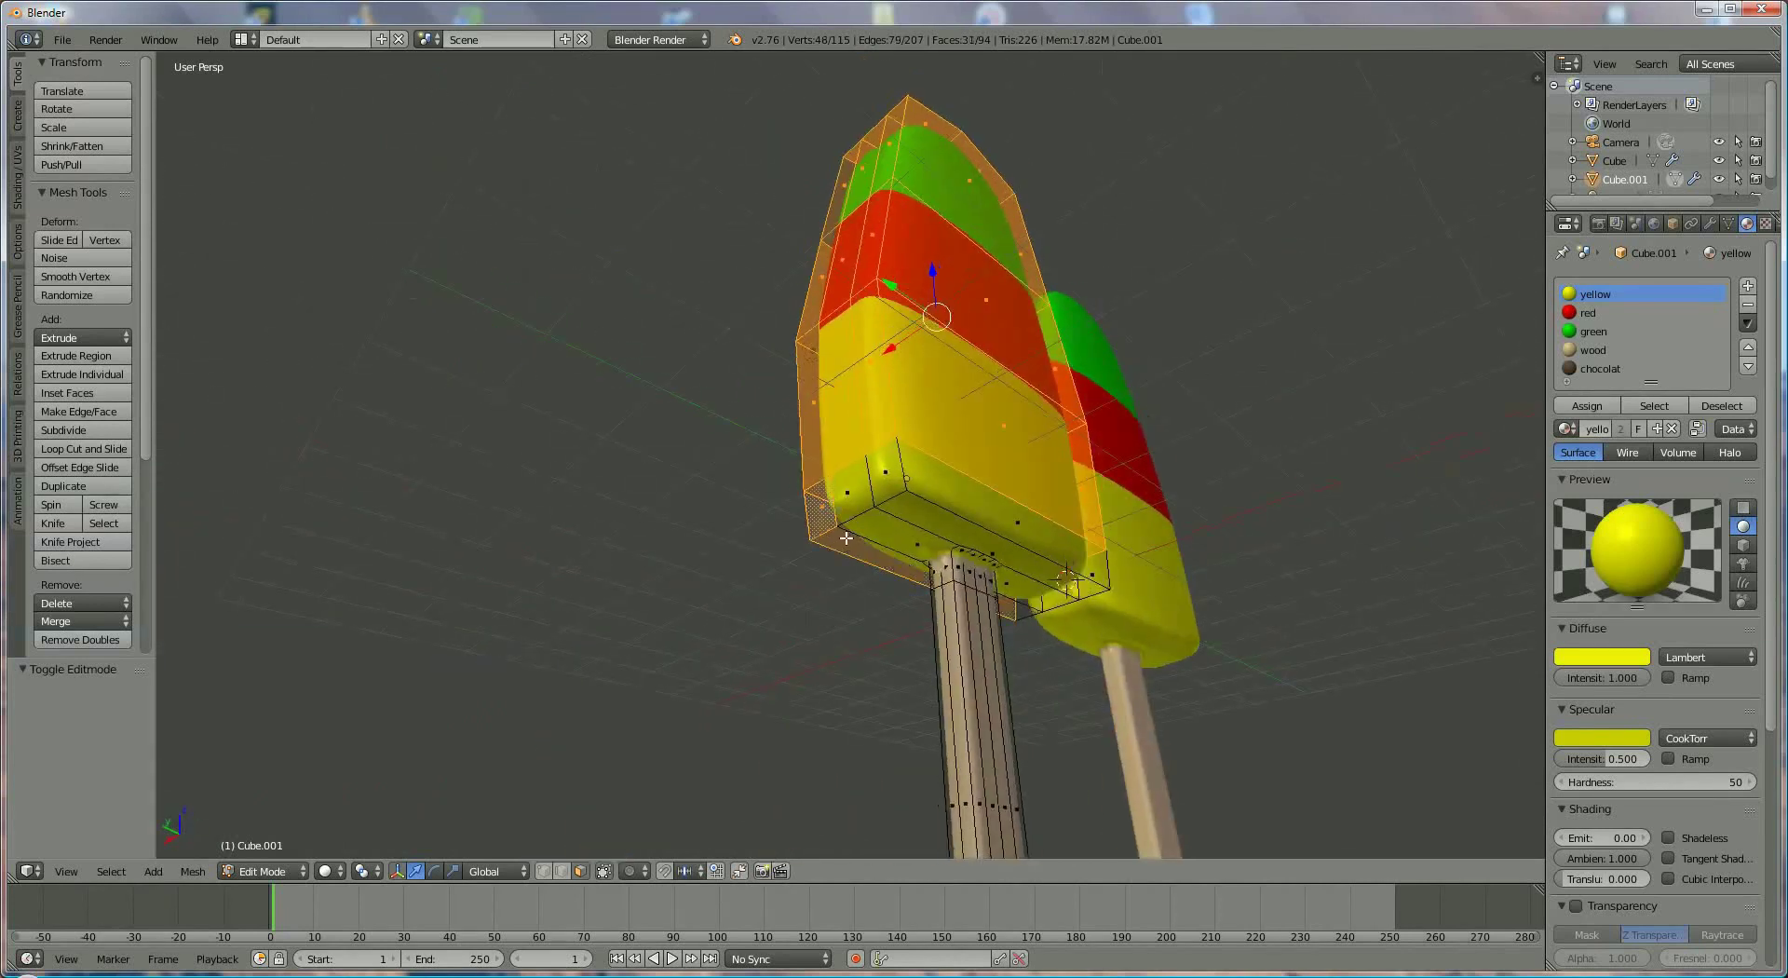
shift+right_click(848, 537)
shift+right_click(885, 514)
shift+right_click(907, 500)
shift+right_click(932, 478)
shift+right_click(889, 479)
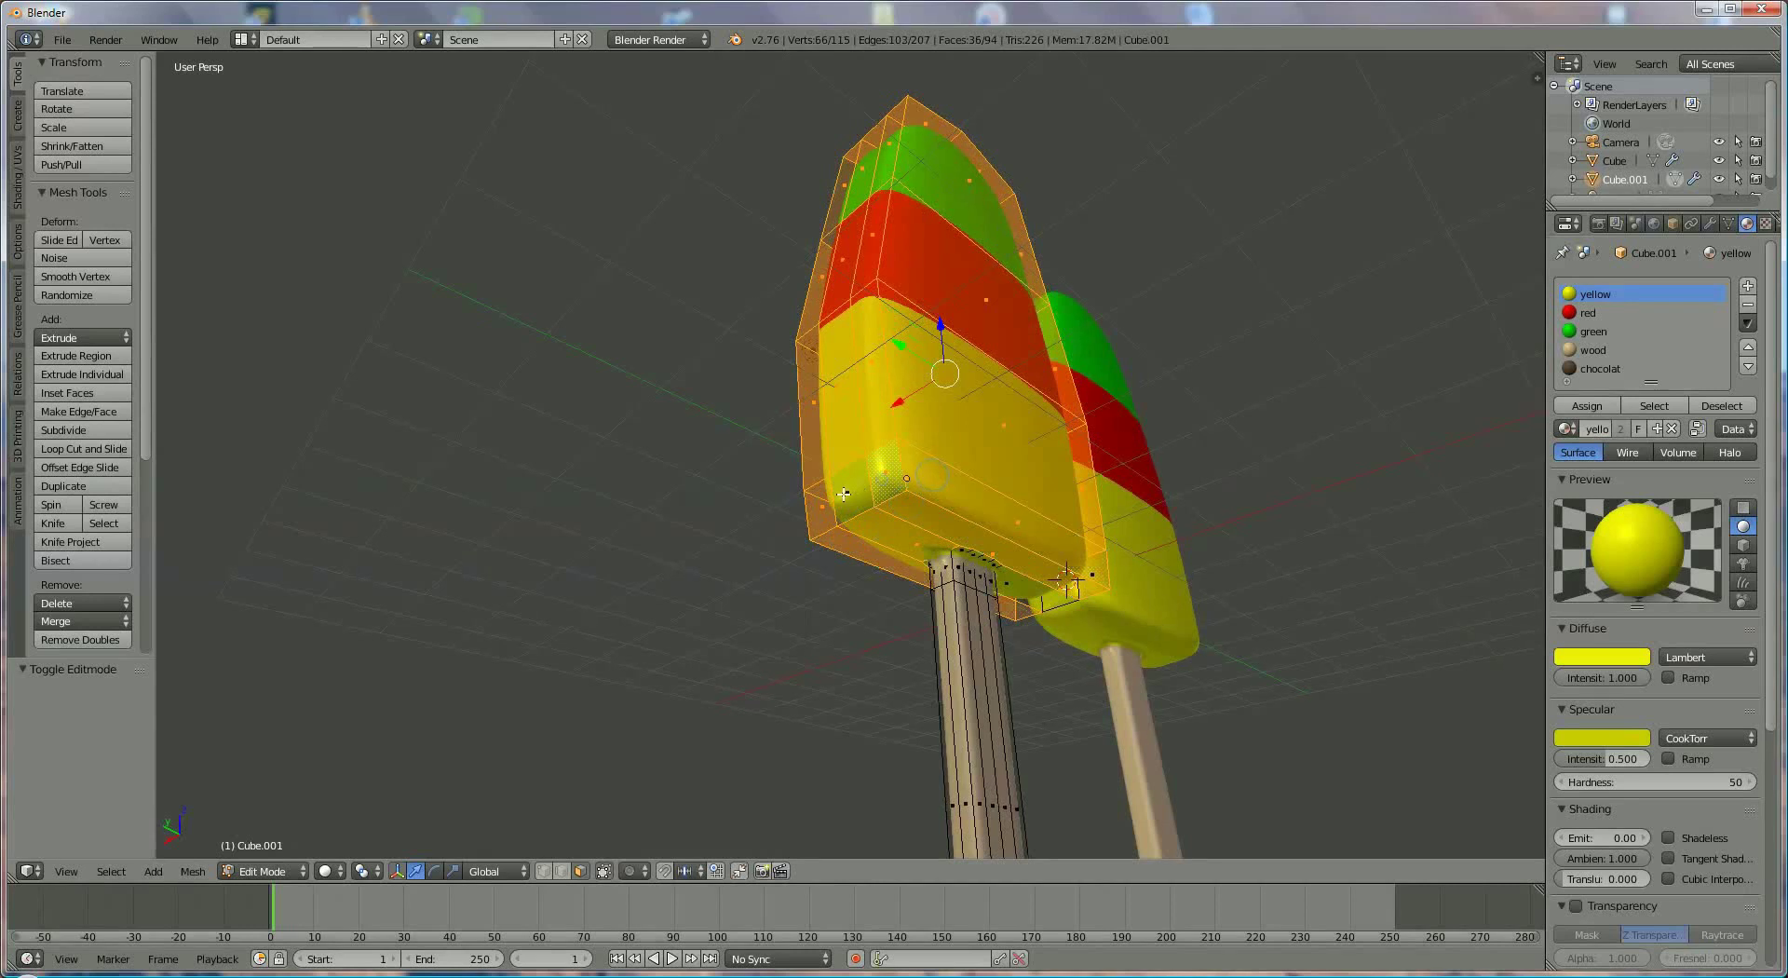
shift+right_click(844, 495)
Step: Add the lower rim faces of the other narrow side and the underside face beside the stick to the selection
middle_drag(954, 545, 652, 466)
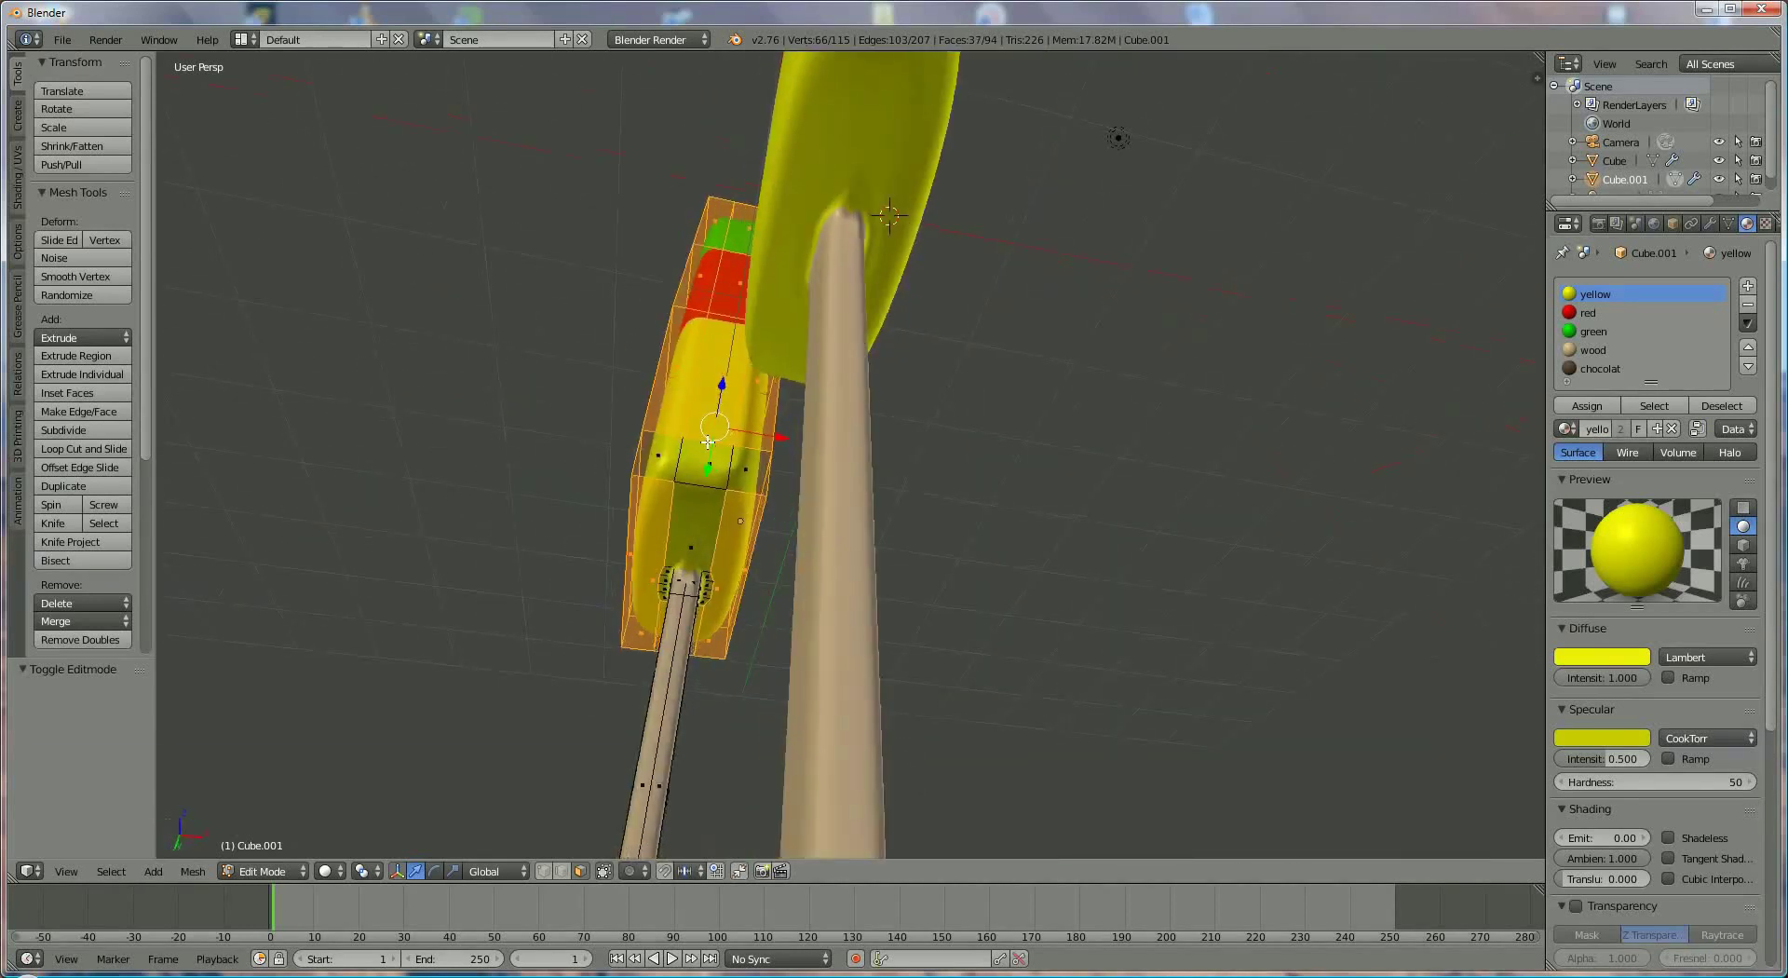
shift+right_click(664, 456)
shift+right_click(703, 465)
shift+right_click(745, 471)
shift+right_click(706, 532)
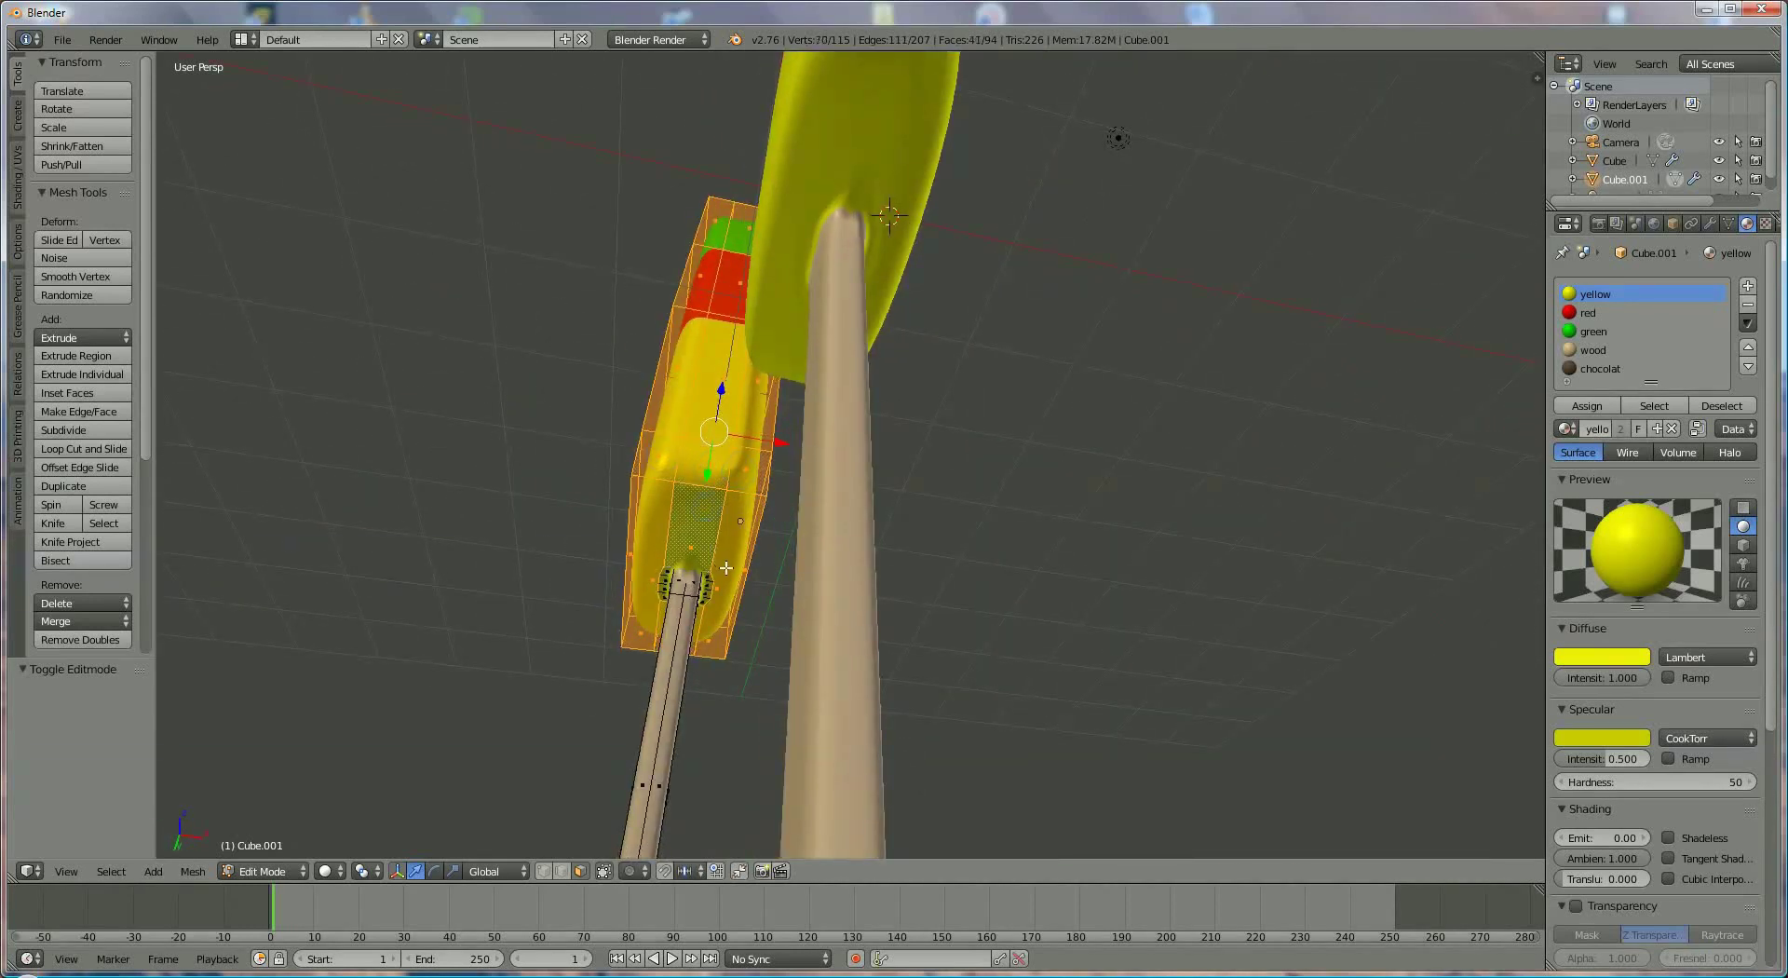
Step: Add the small yellow underside faces around the stick joint, on both broad sides, to the selection
middle_drag(722, 630, 782, 599)
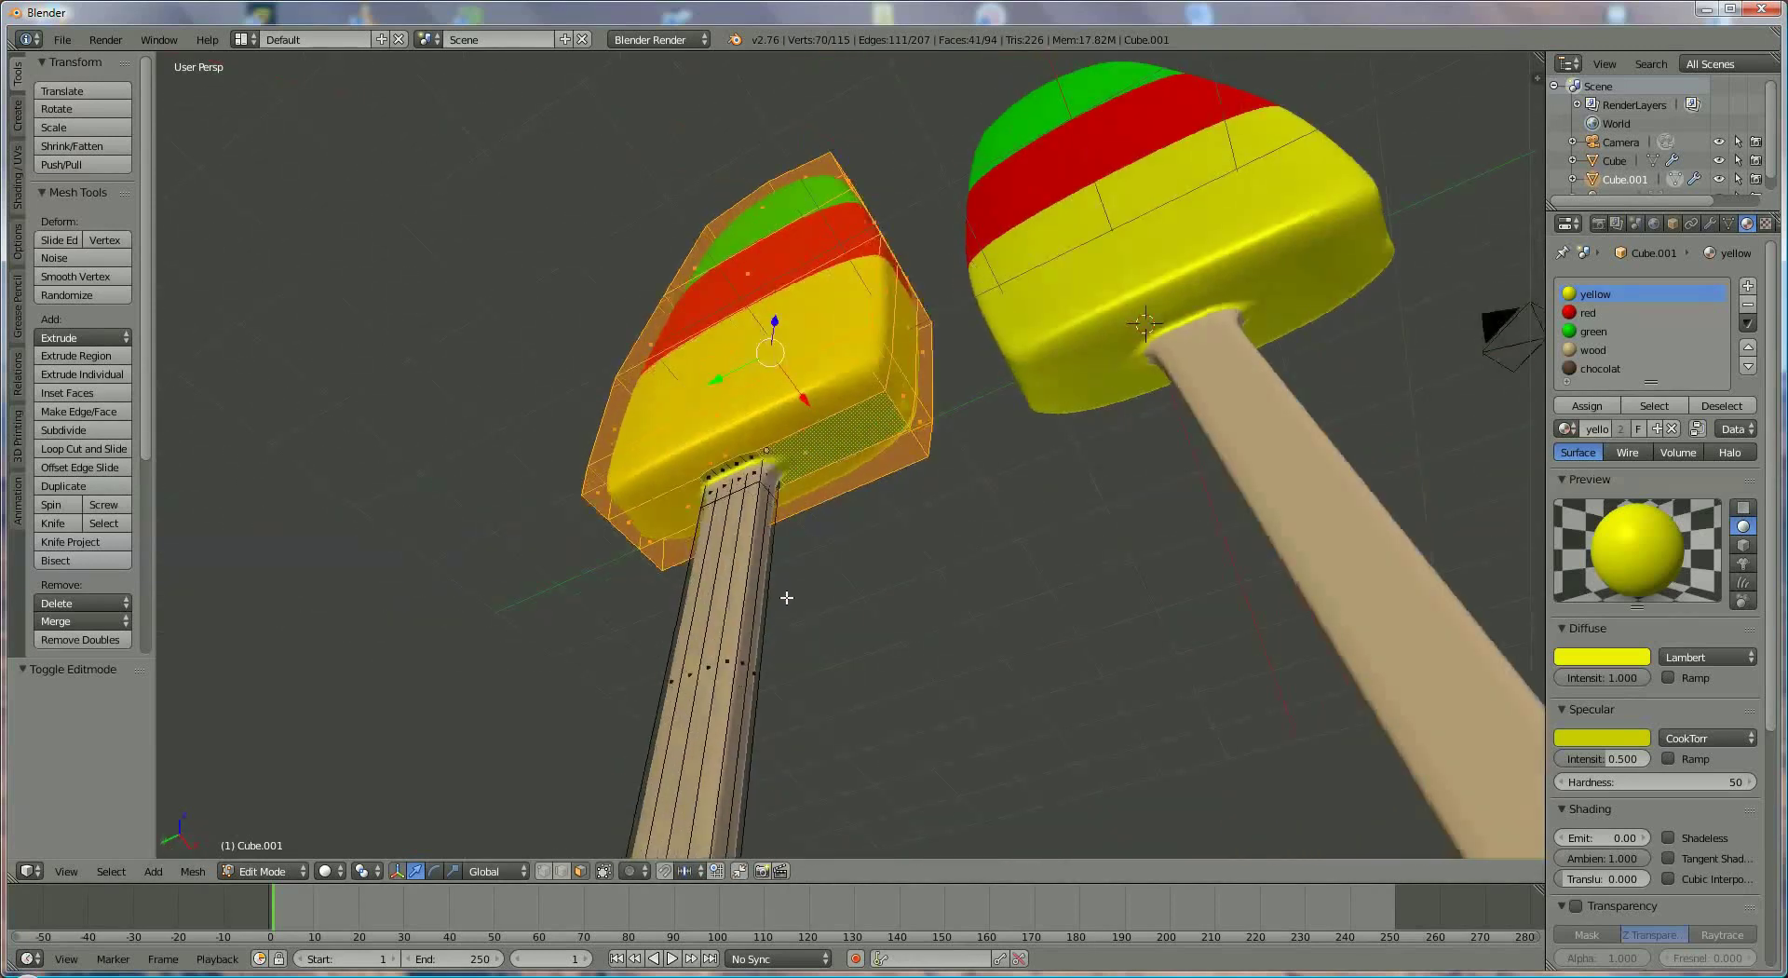
scroll(745, 521, up, 4)
shift+right_click(664, 461)
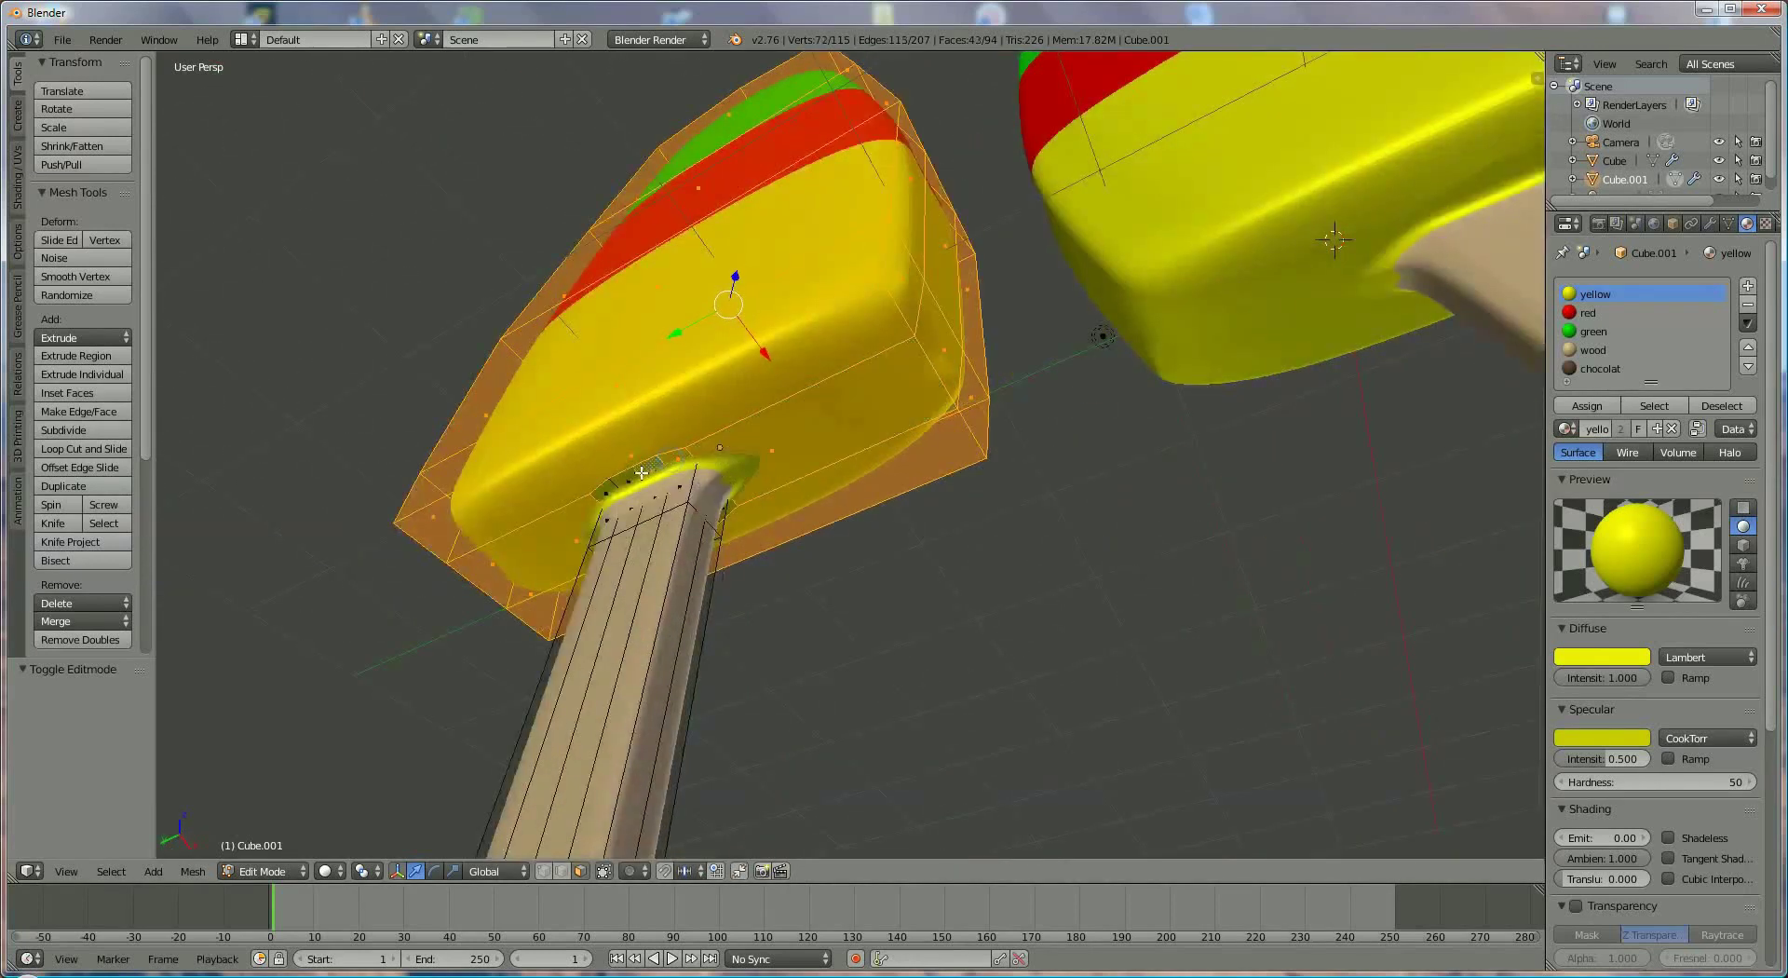
shift+right_click(613, 489)
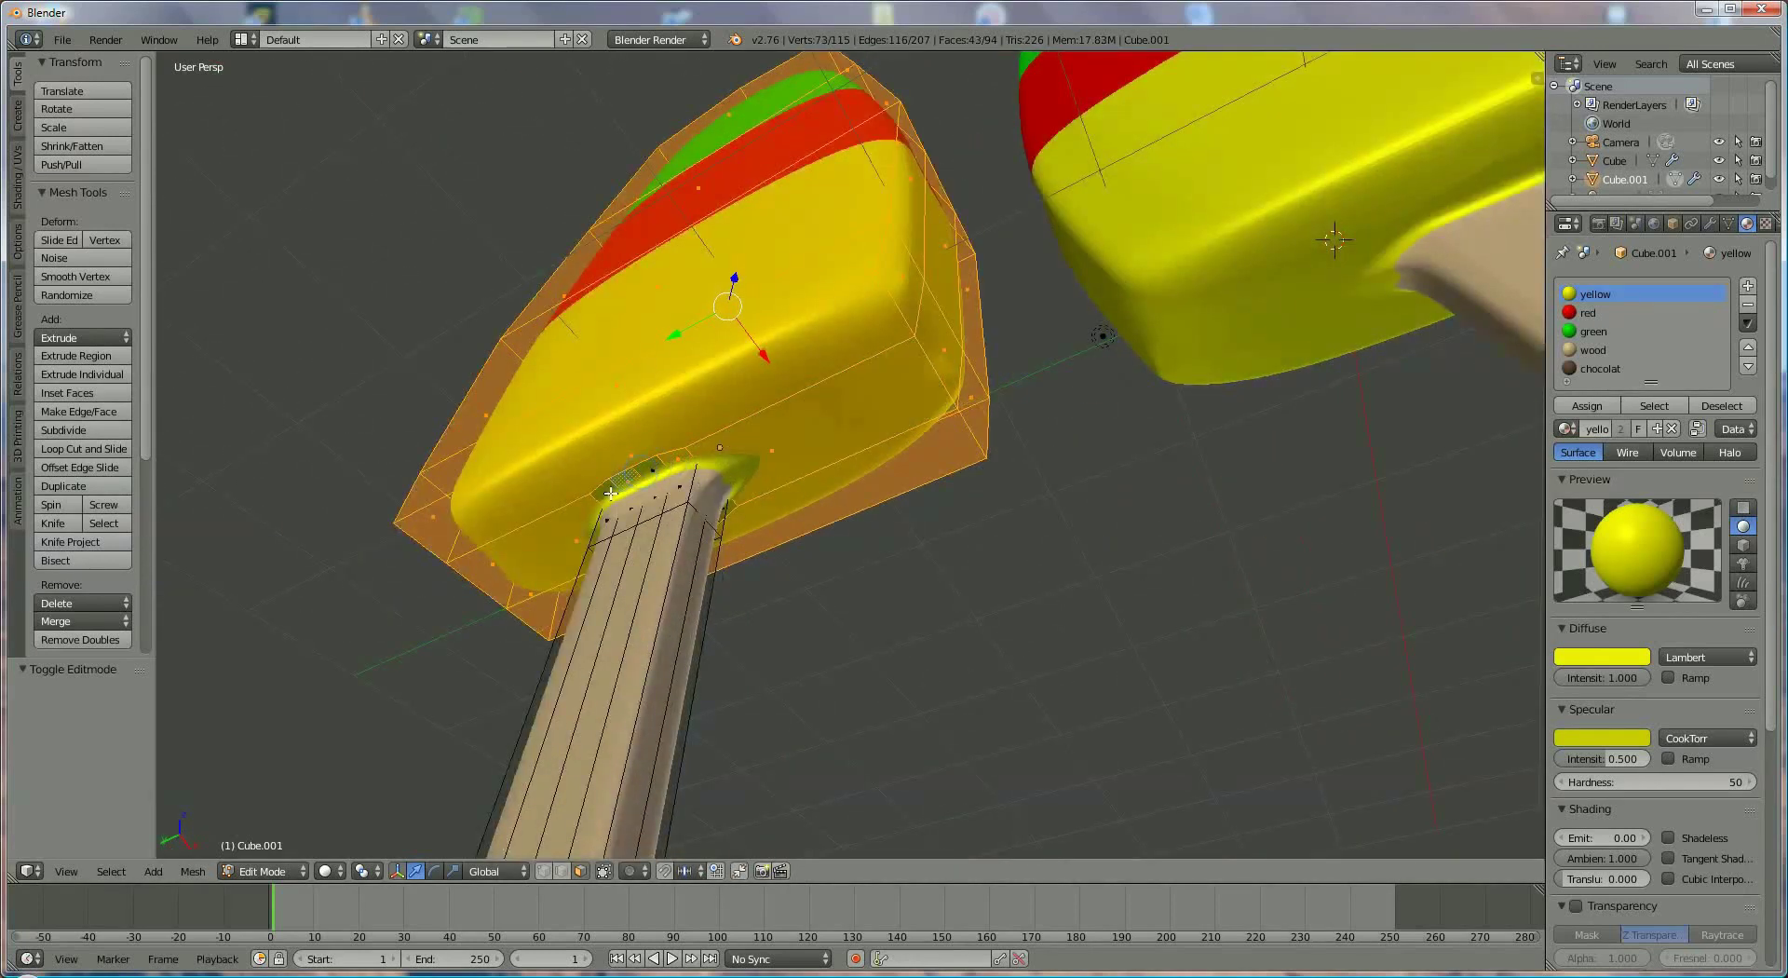
shift+right_click(742, 468)
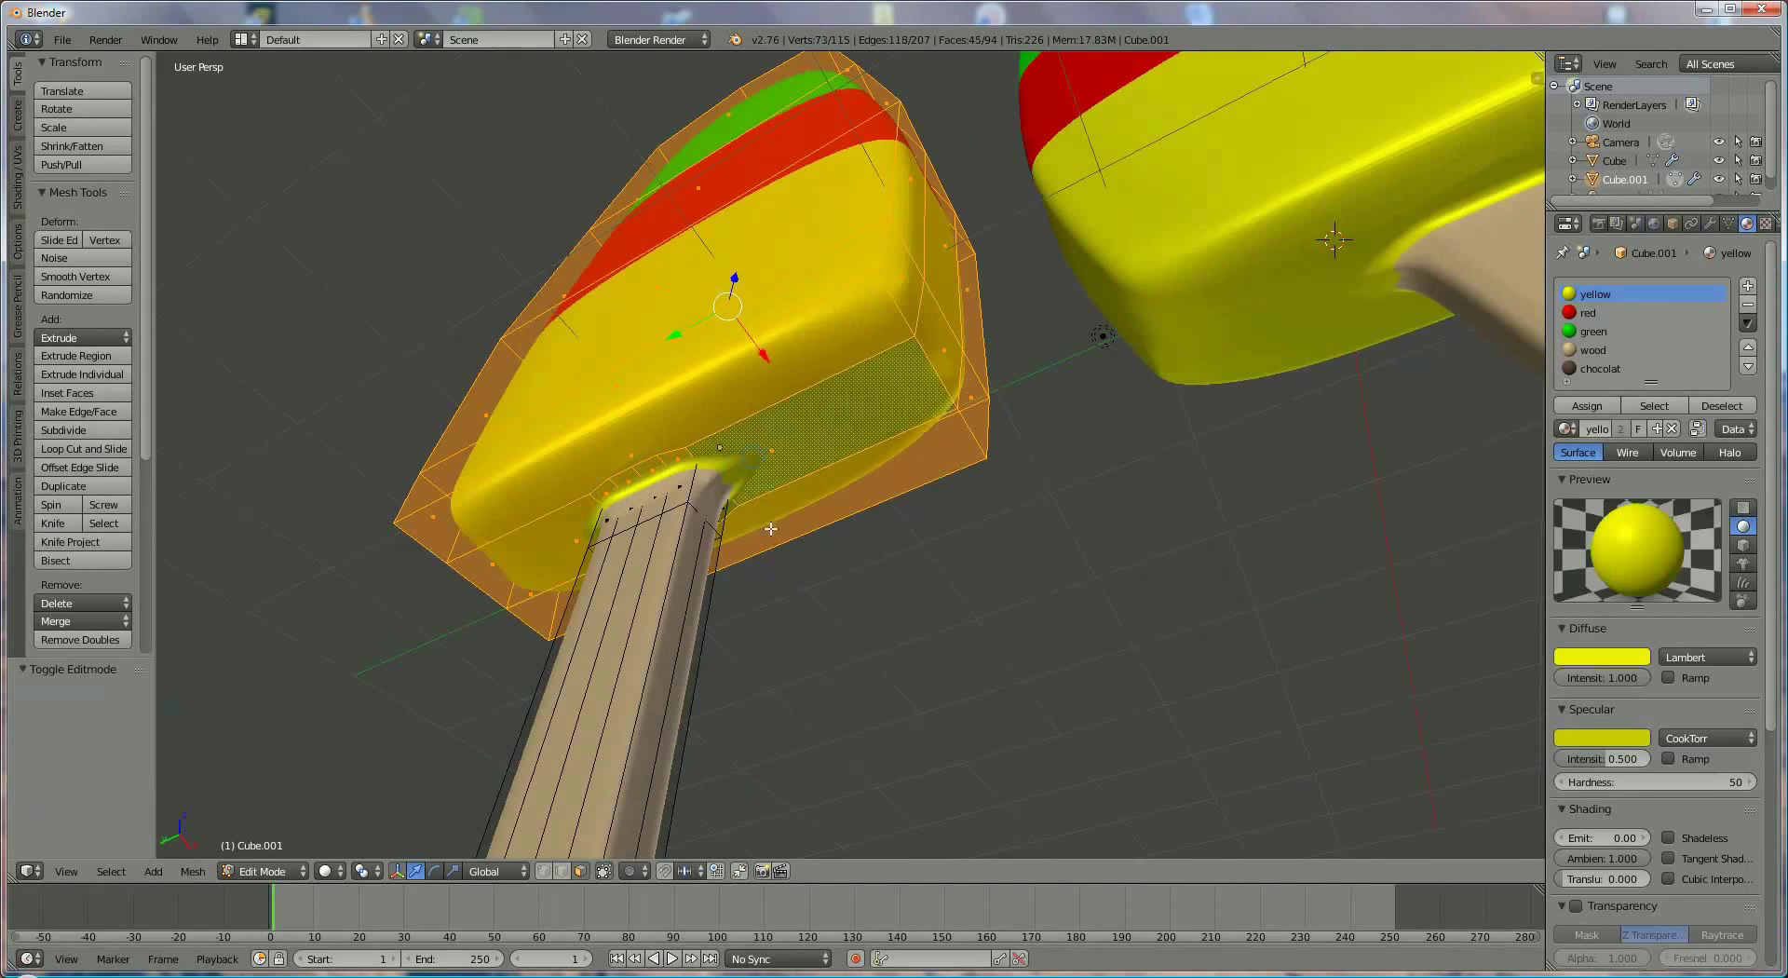
middle_drag(751, 463, 670, 487)
shift+right_click(612, 512)
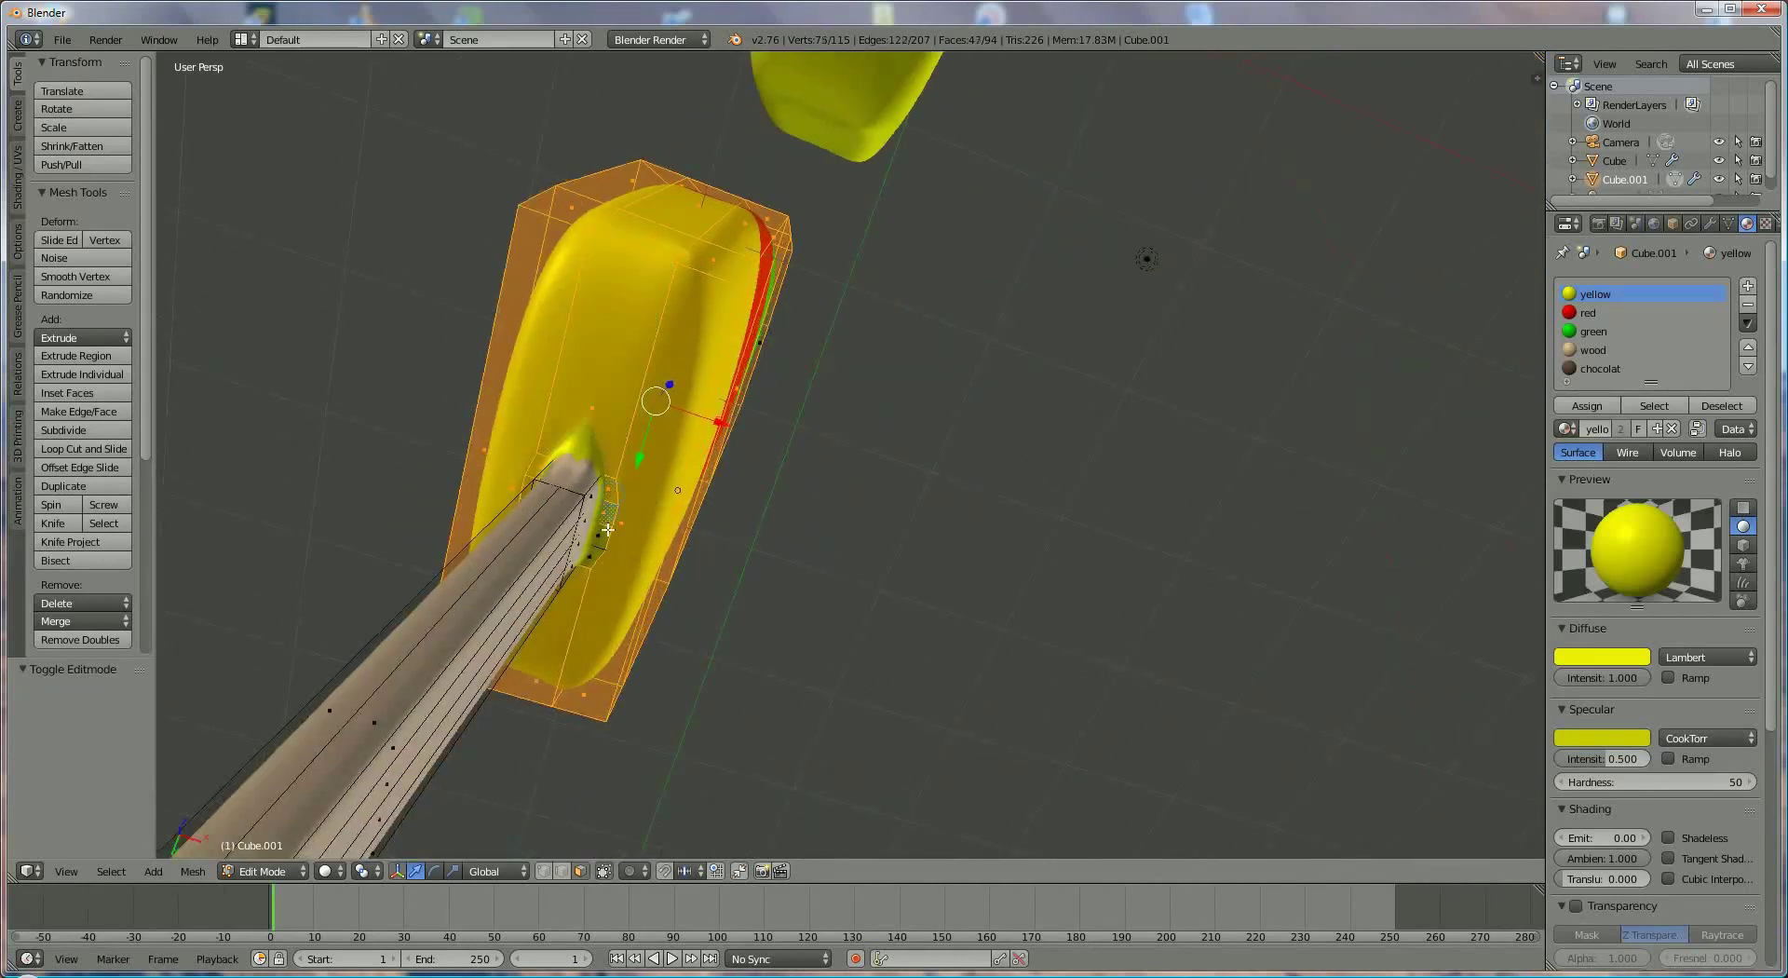
shift+right_click(601, 542)
Step: Assign the chocolat material to the selected faces and to the missed green face of the copy
click(1600, 368)
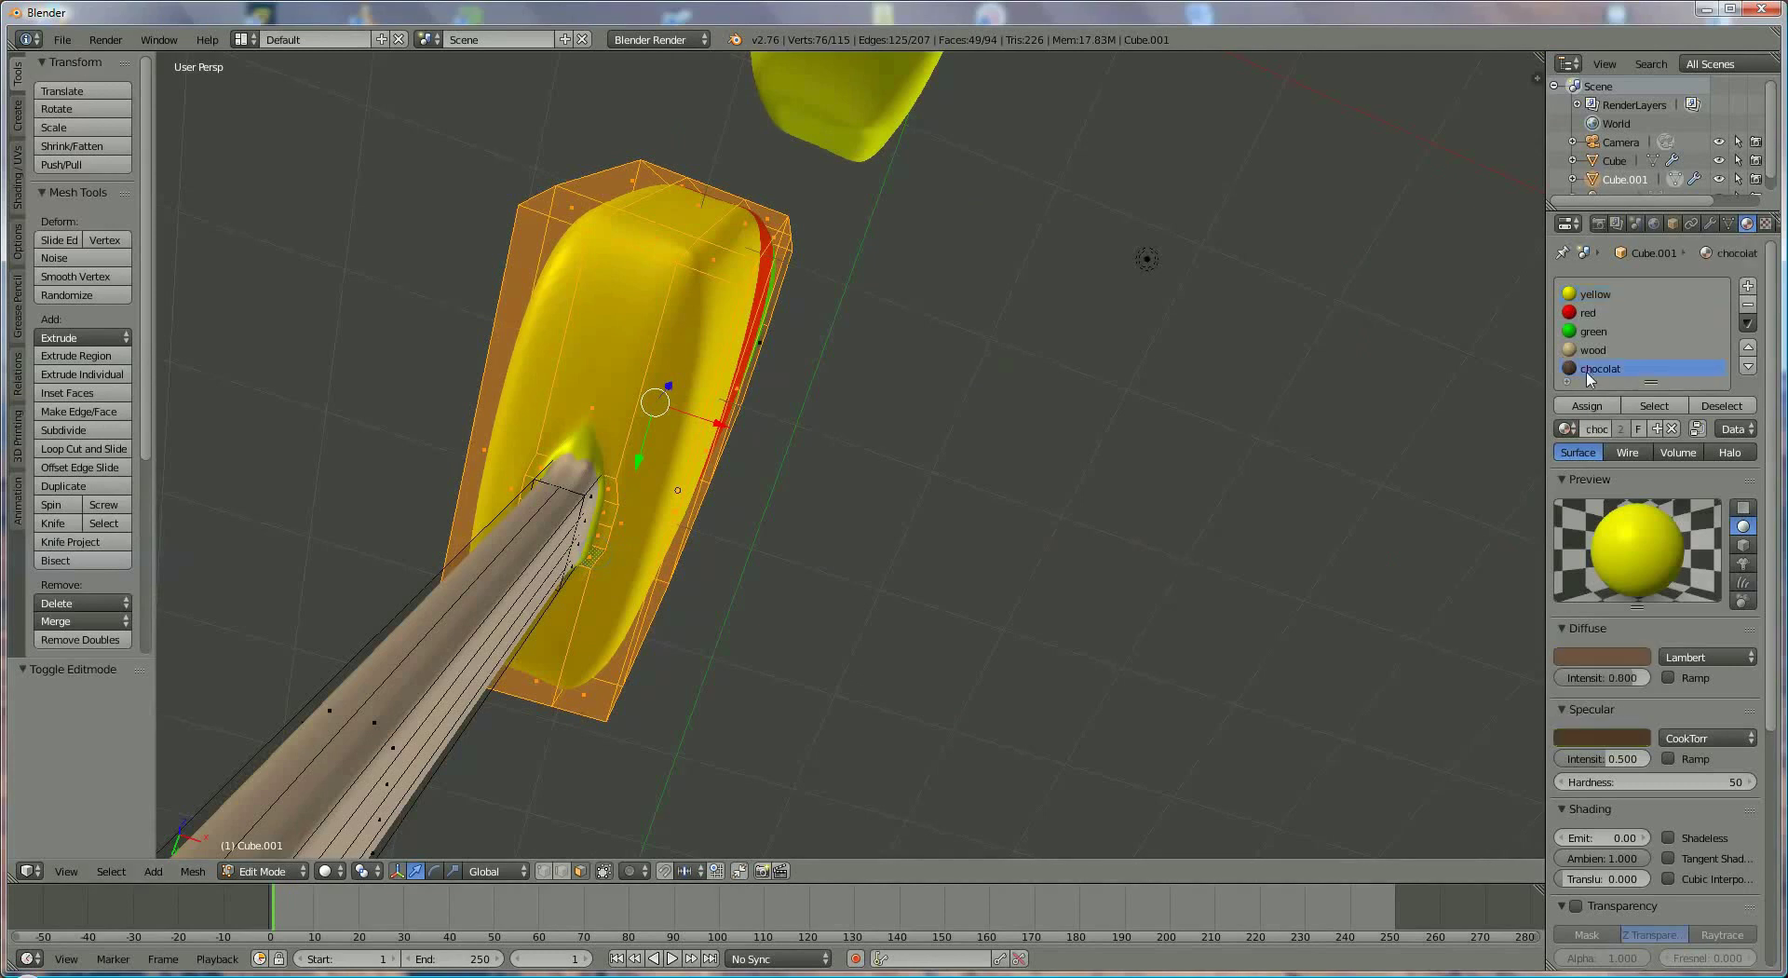
click(1587, 405)
middle_drag(810, 550, 777, 318)
right_click(778, 318)
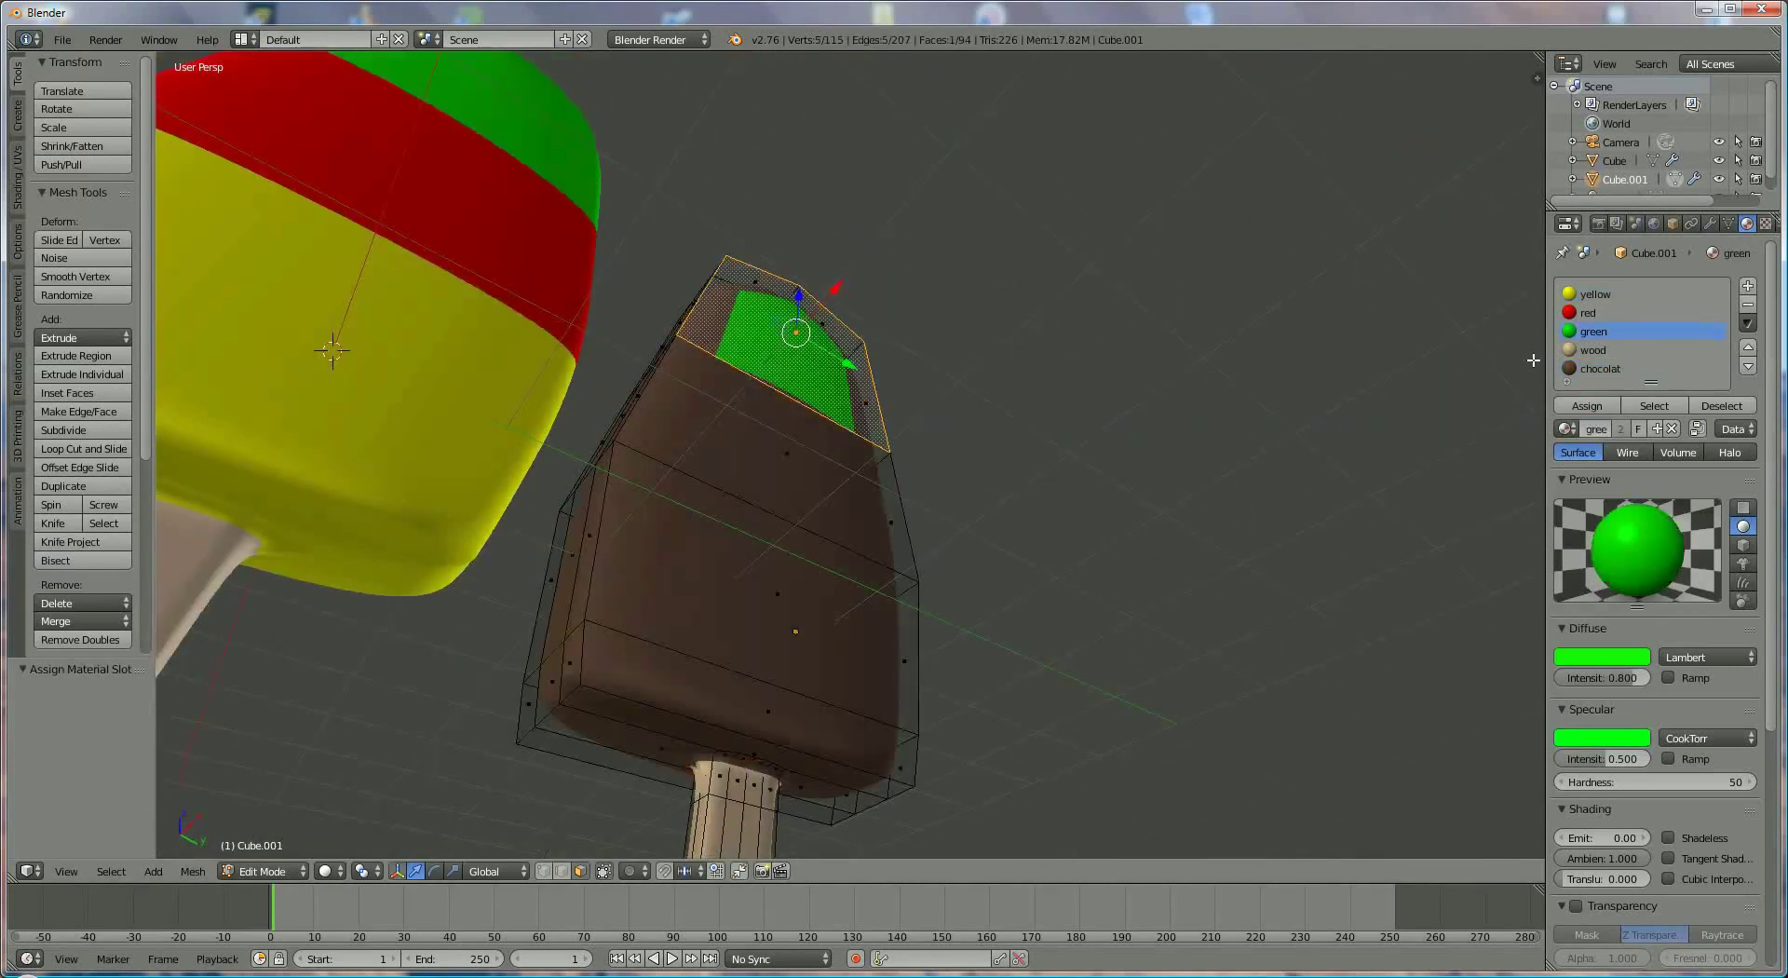
click(1600, 368)
click(1586, 407)
Step: Show the scene through the camera and return the copy to Object Mode
middle_drag(1159, 469, 969, 491)
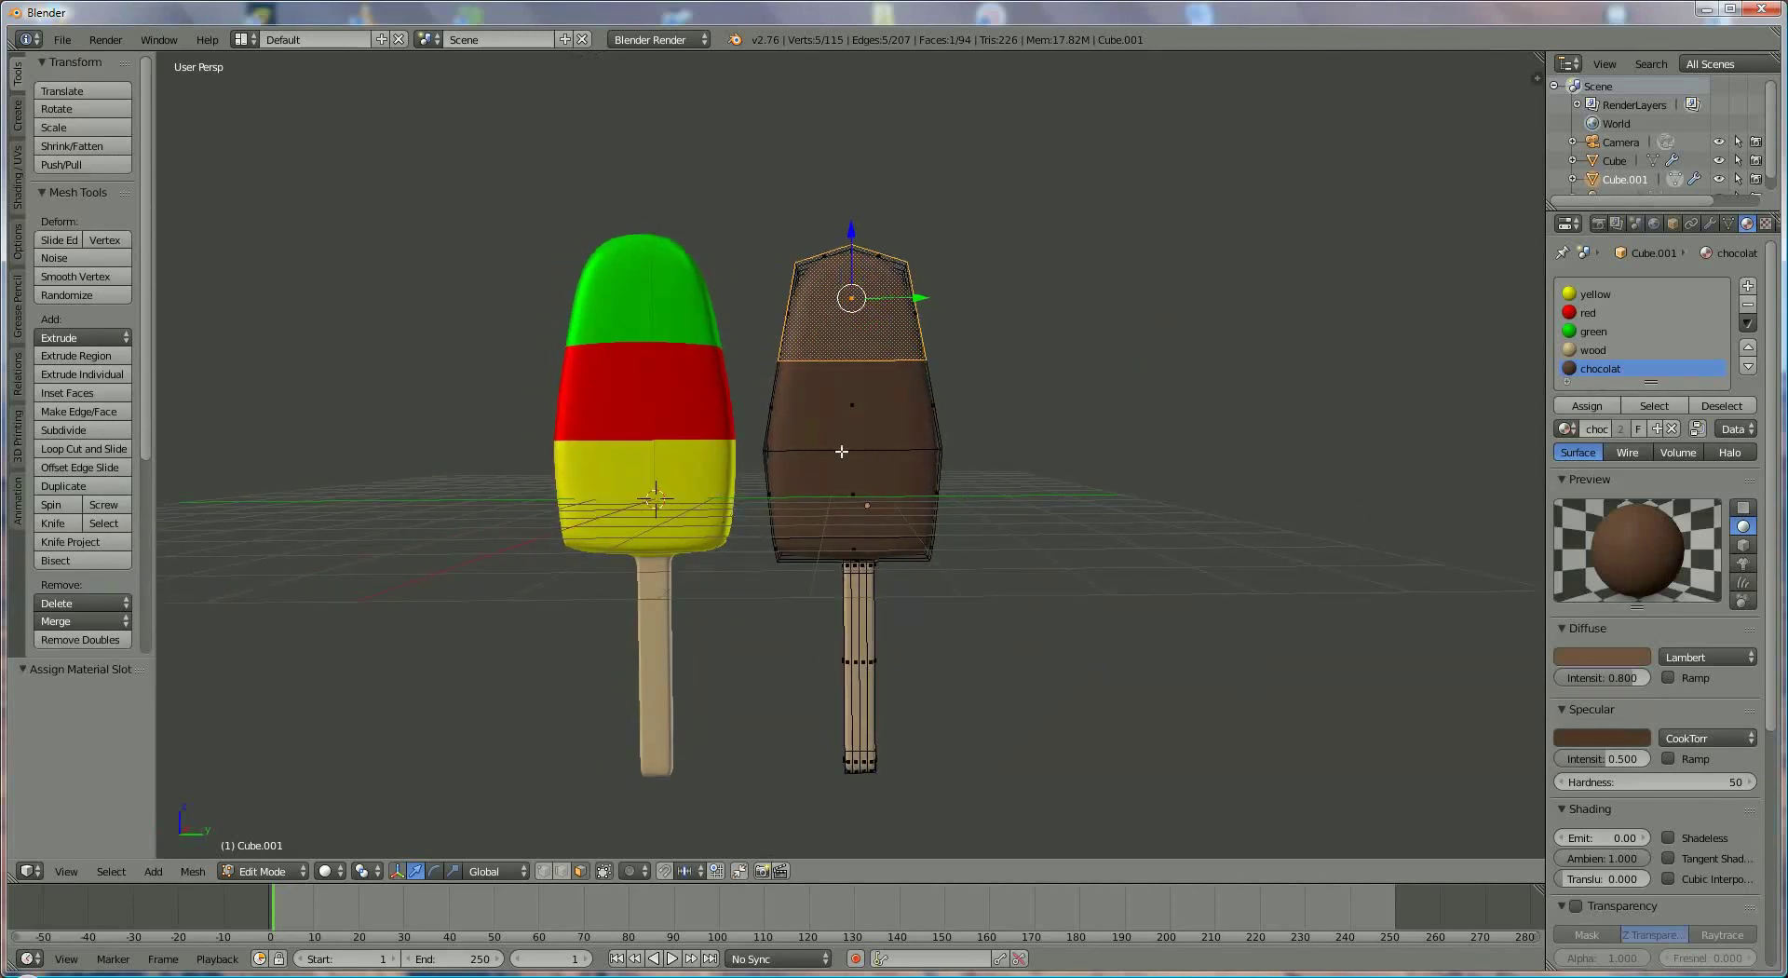
middle_drag(842, 451, 838, 527)
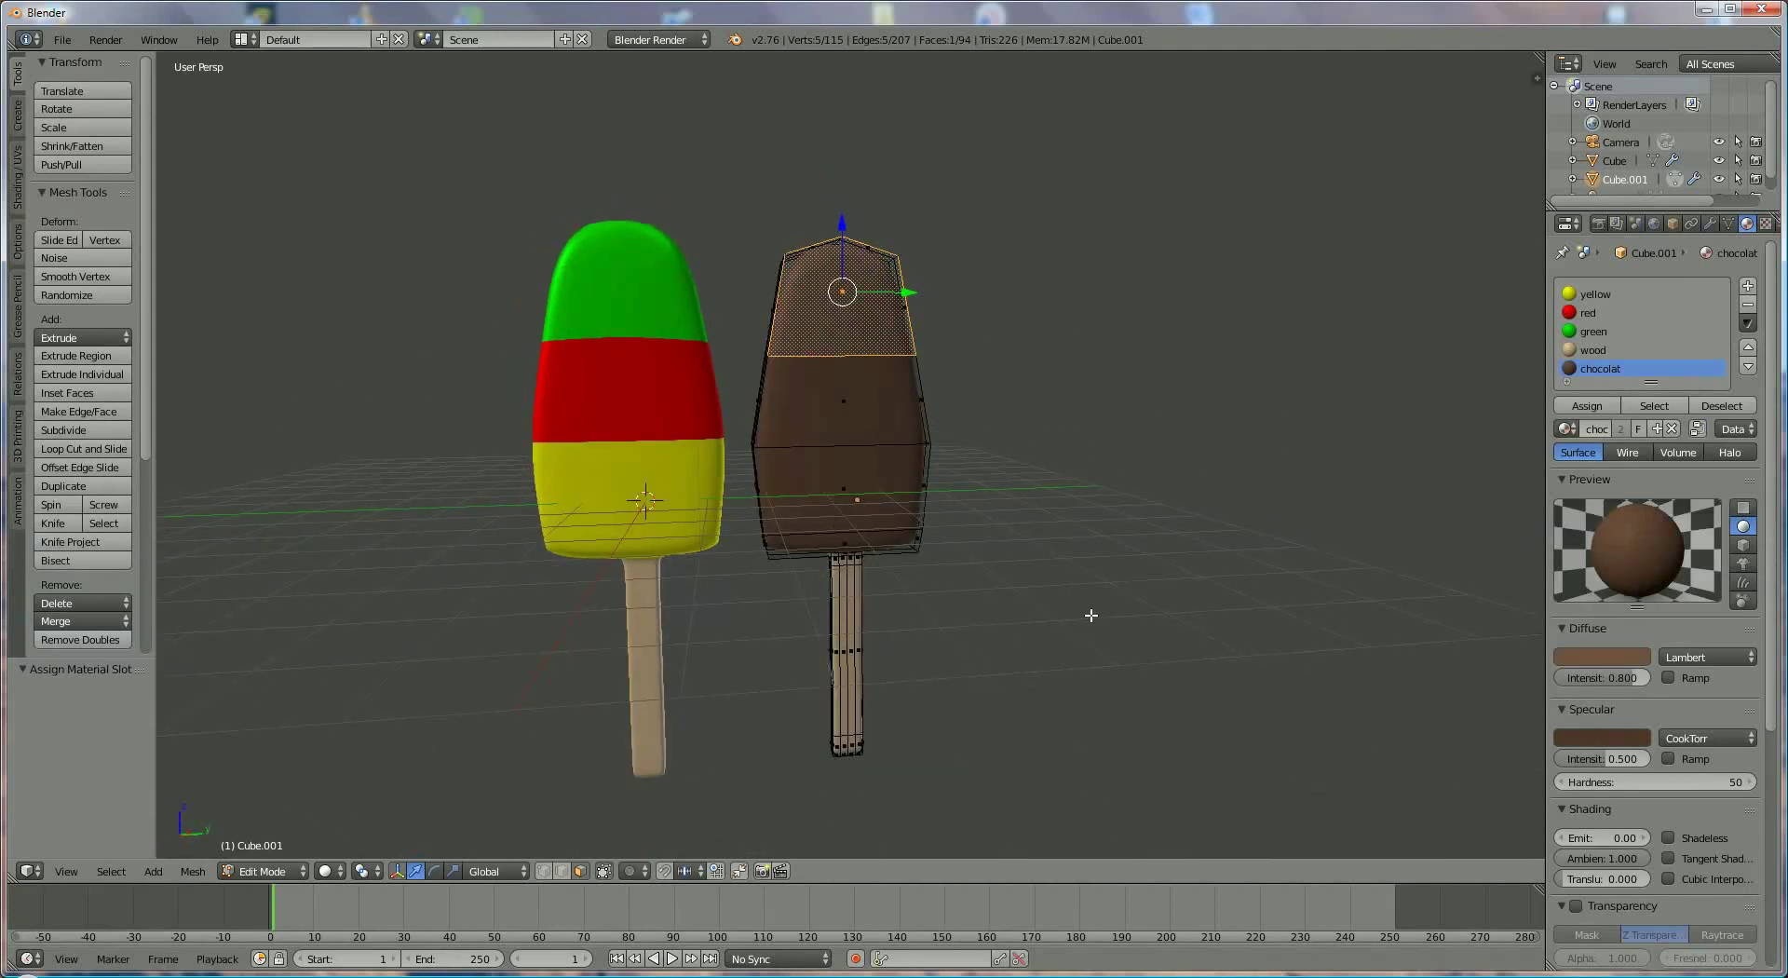
key(KP_0)
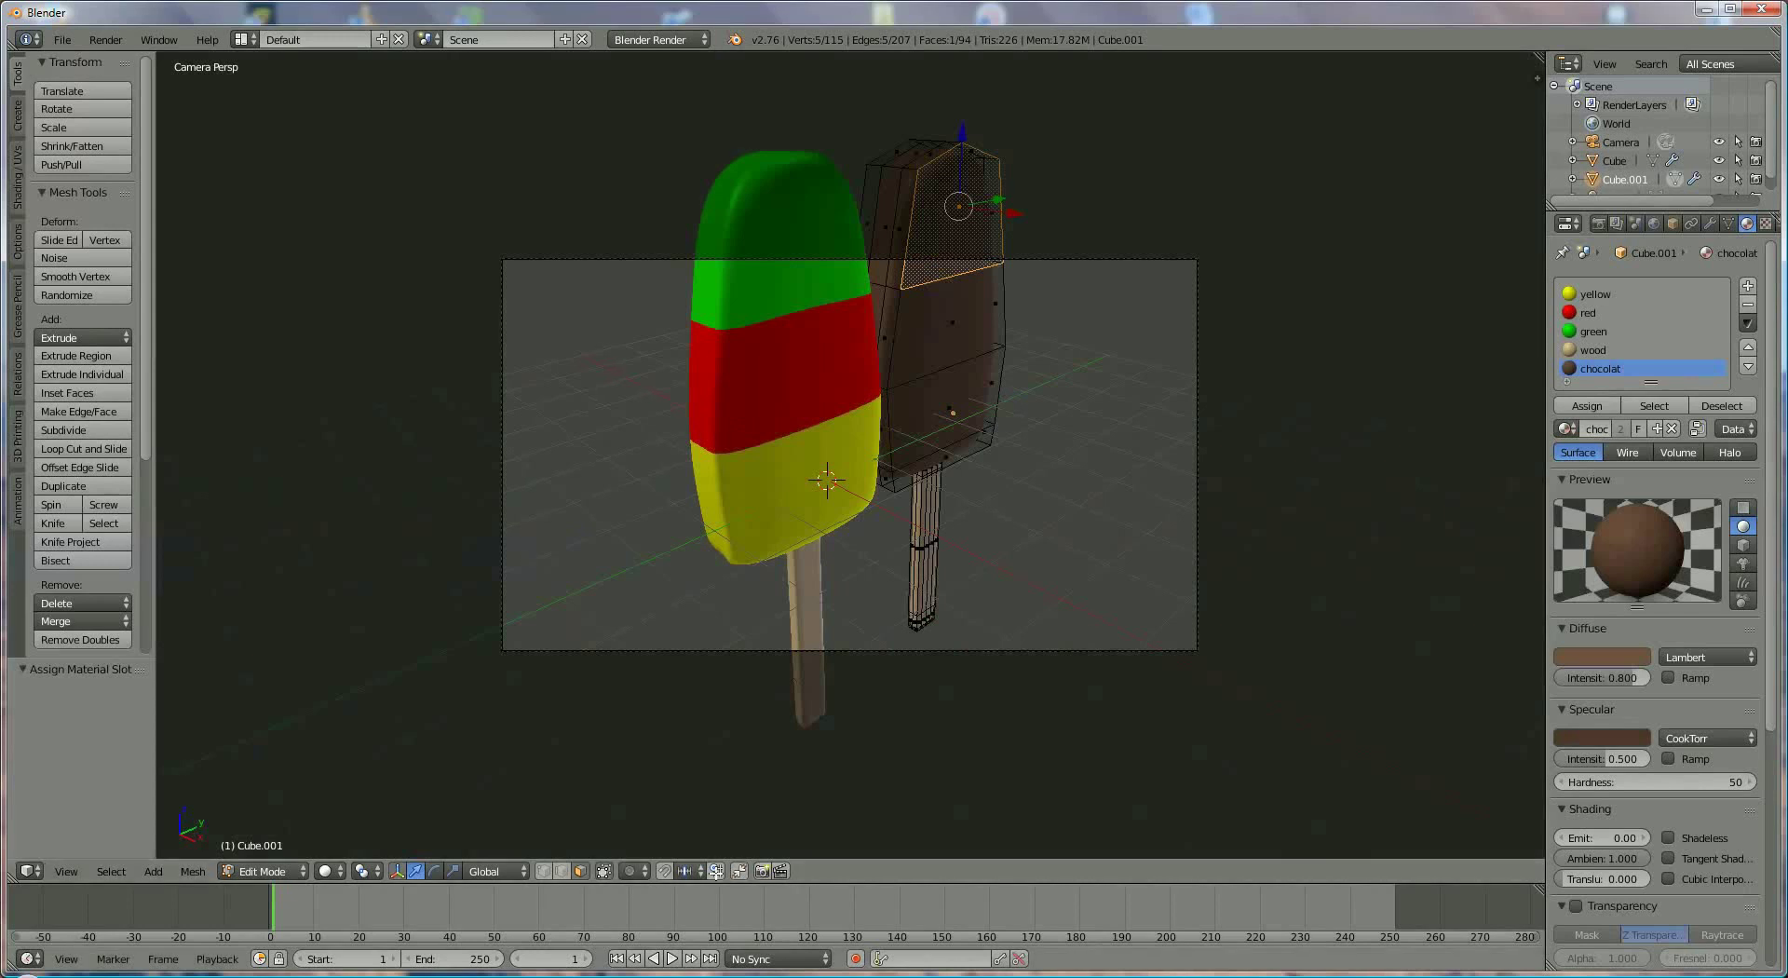
click(266, 871)
click(271, 850)
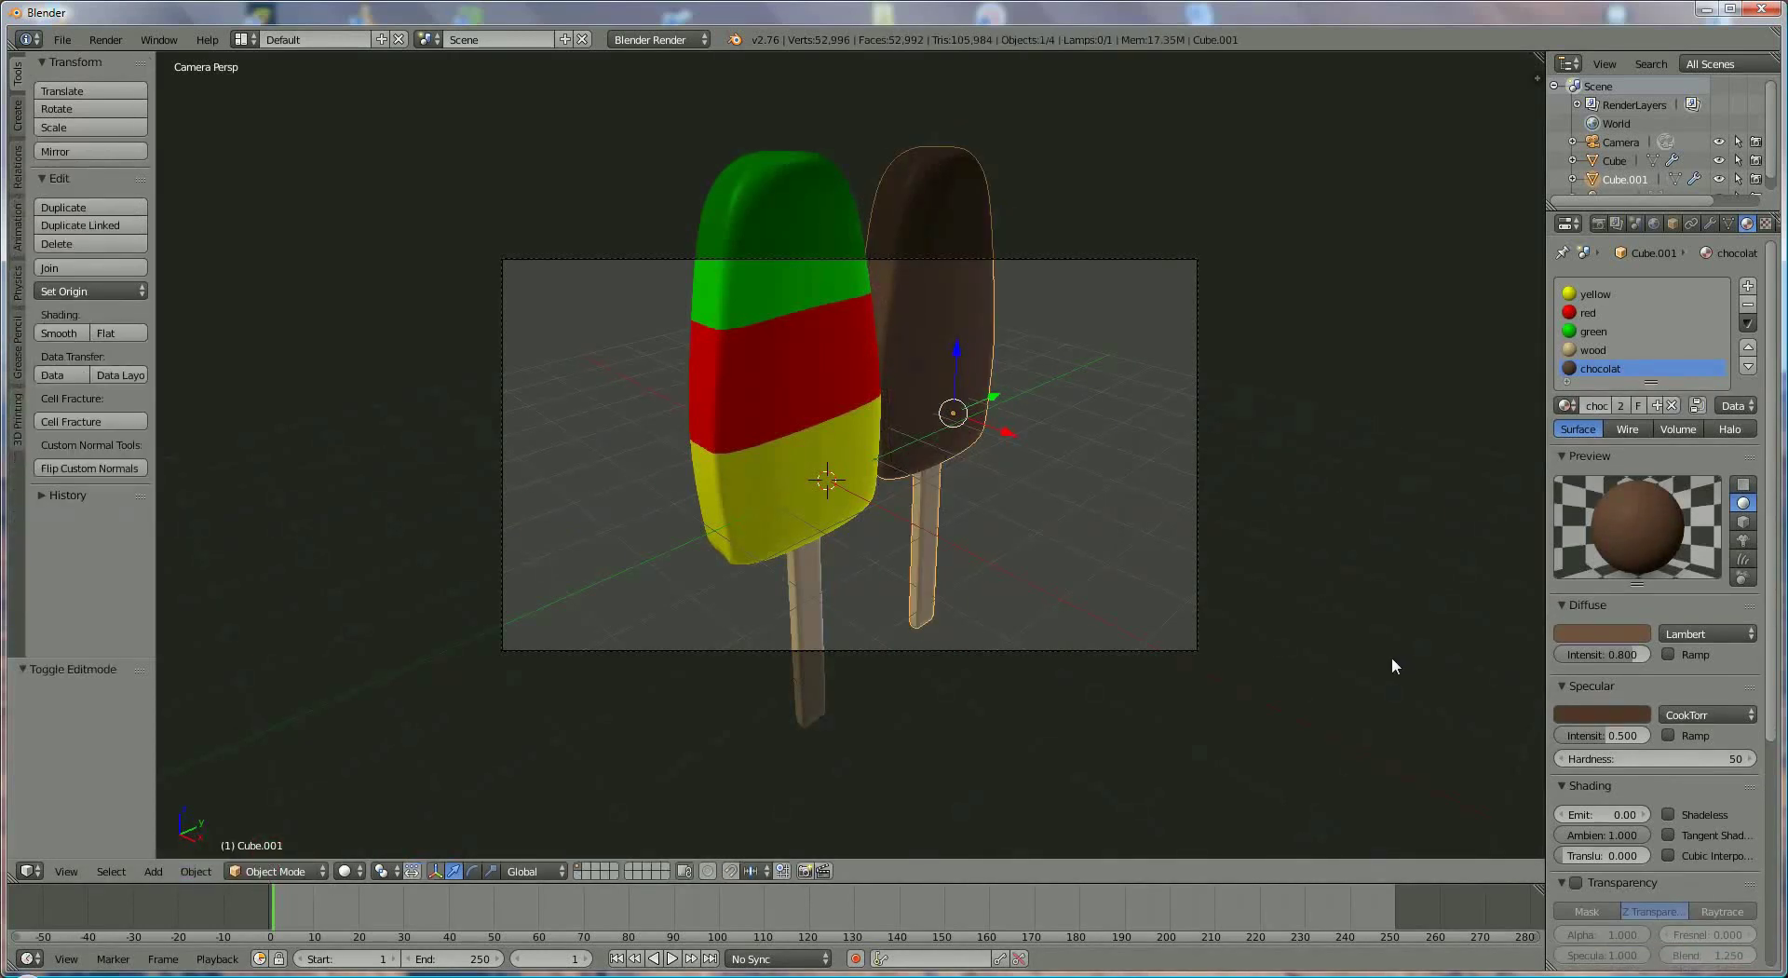
Step: Lock the camera to the view, frame both bars from the front inside the camera border, and unlock it
key(n)
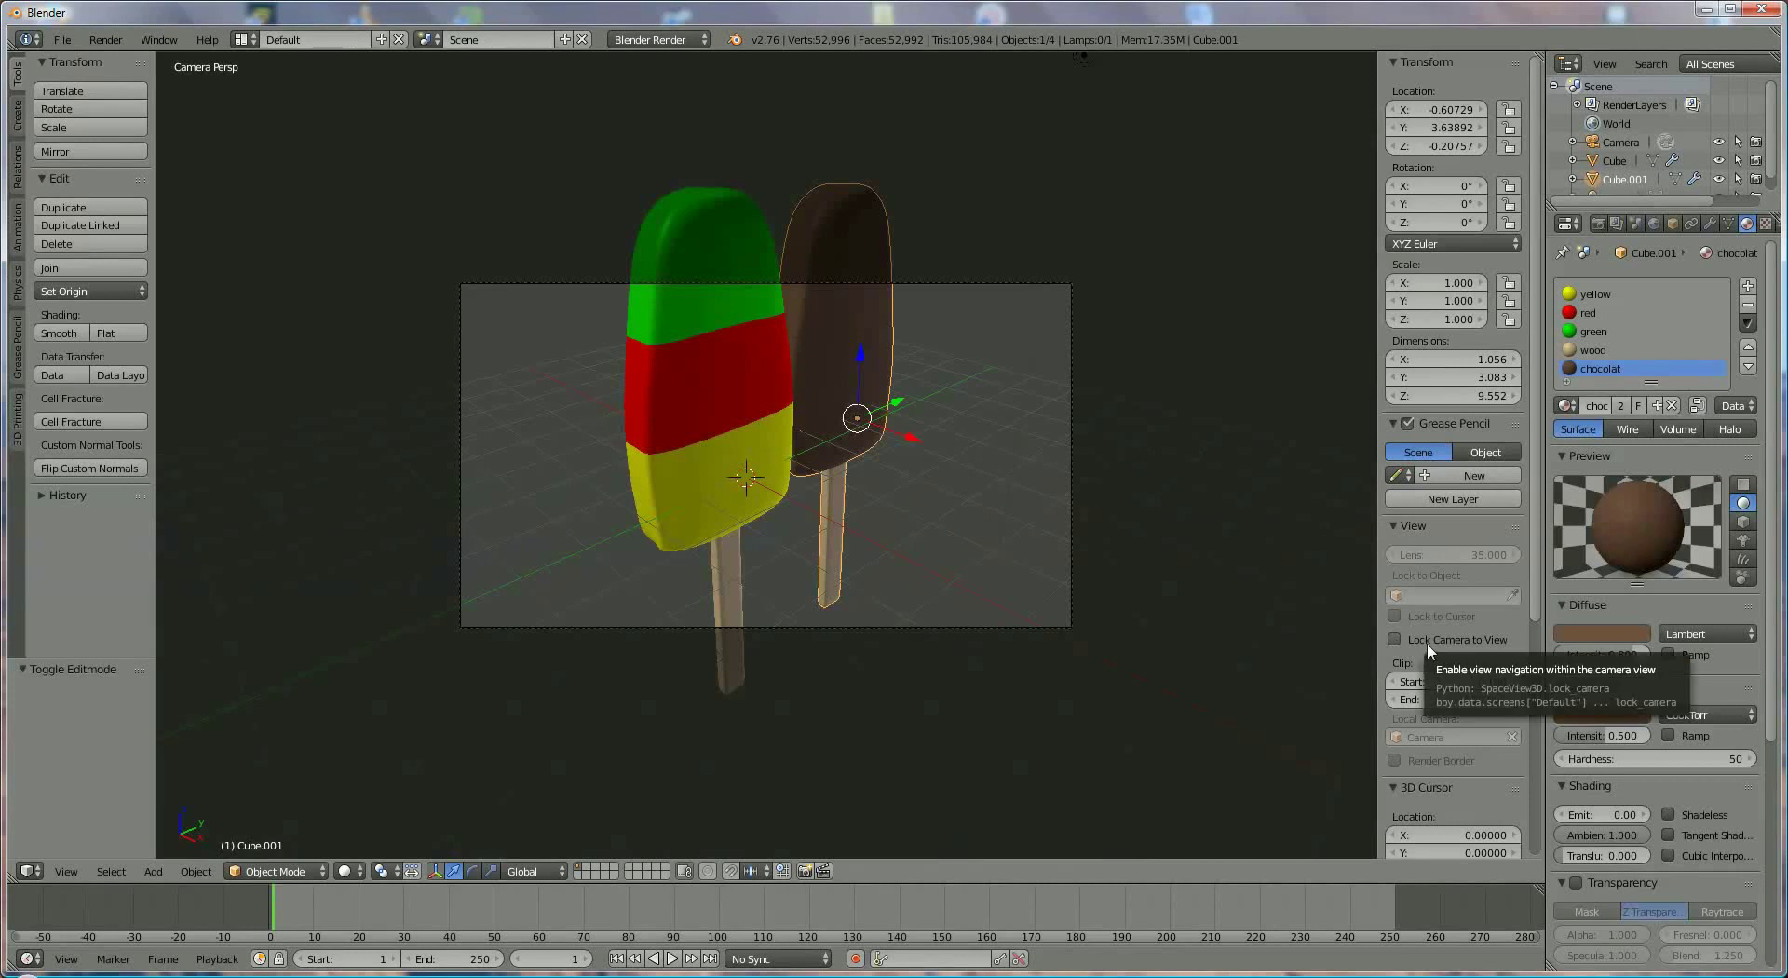
click(1477, 642)
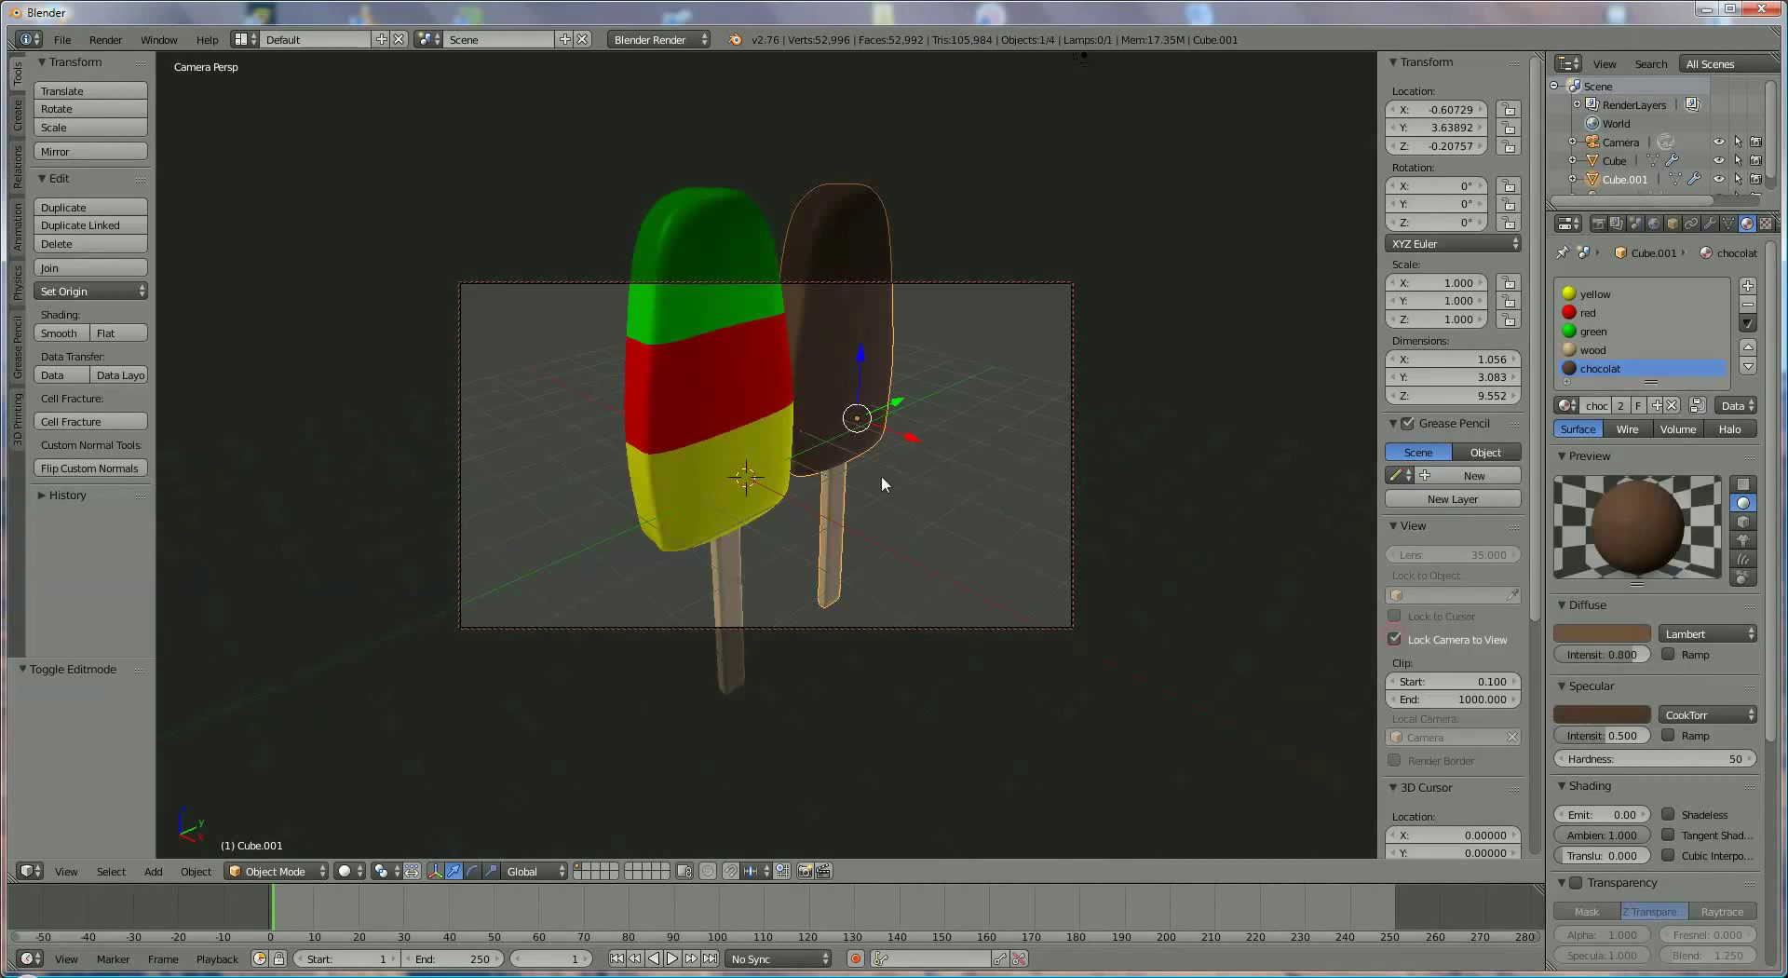
scroll(948, 445, down, 2)
mouse_move(949, 446)
middle_down()
mouse_move(870, 472)
mouse_move(935, 505)
mouse_move(819, 480)
mouse_move(878, 494)
mouse_move(892, 451)
mouse_move(903, 512)
mouse_move(888, 447)
mouse_move(920, 460)
middle_up()
scroll(888, 447, up, 2)
scroll(889, 454, down, 1)
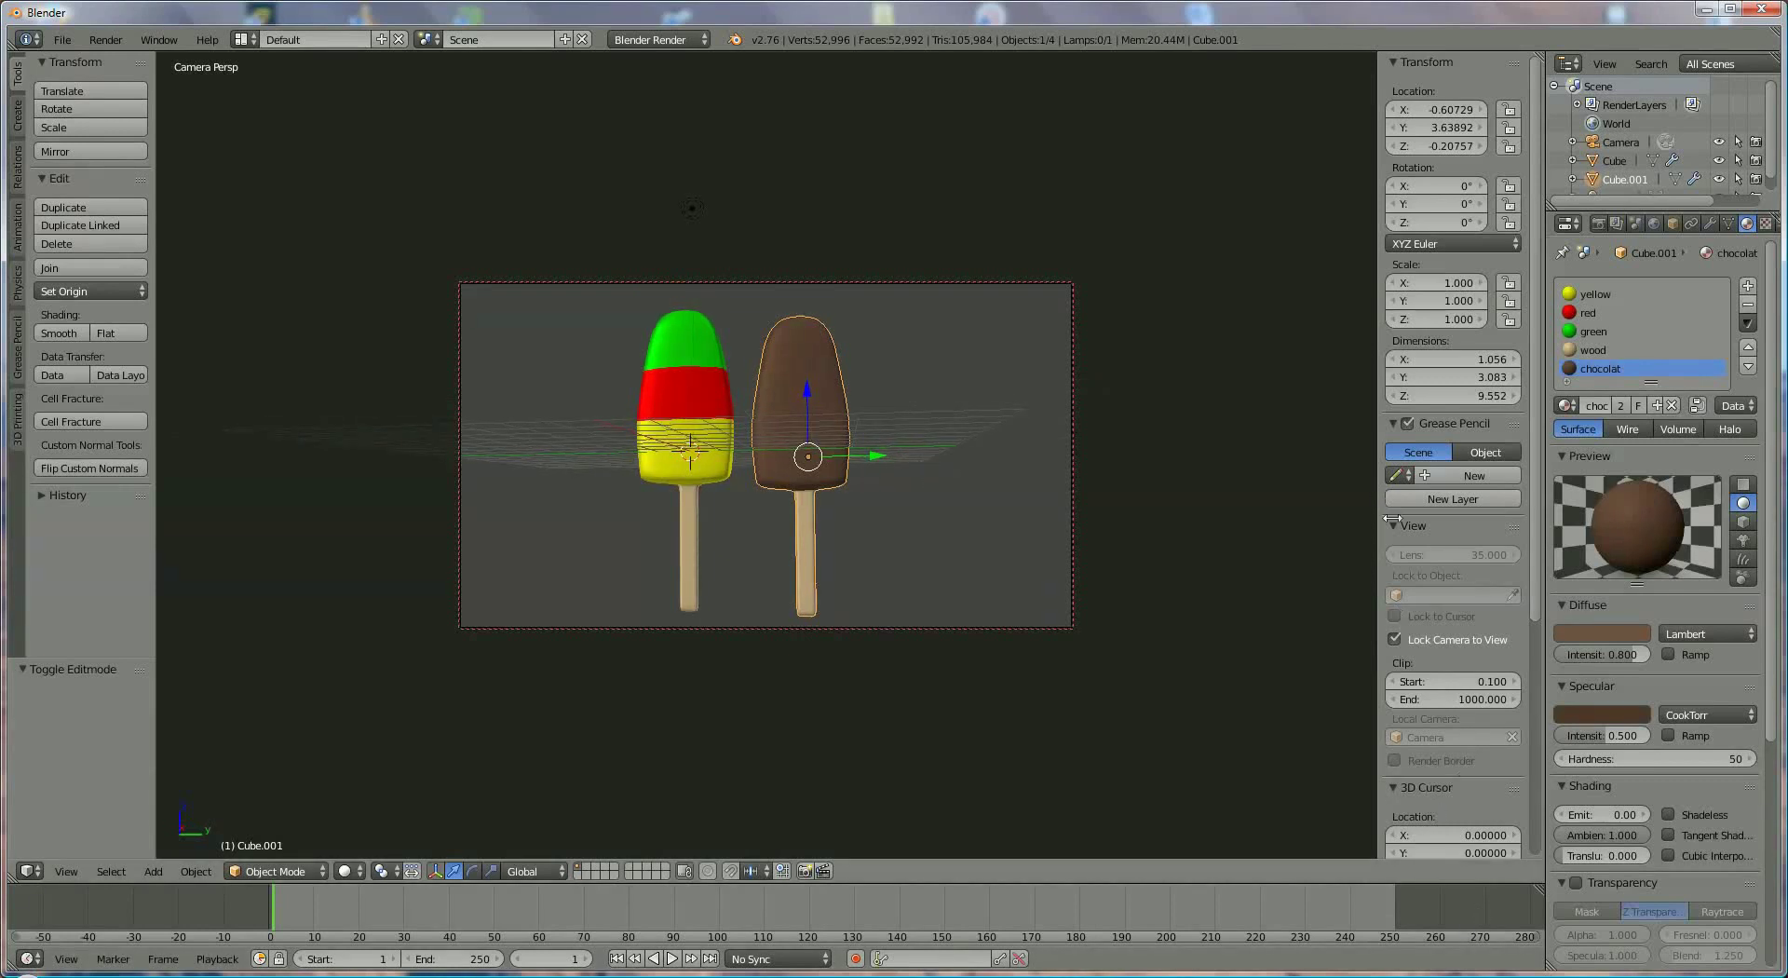
click(1395, 638)
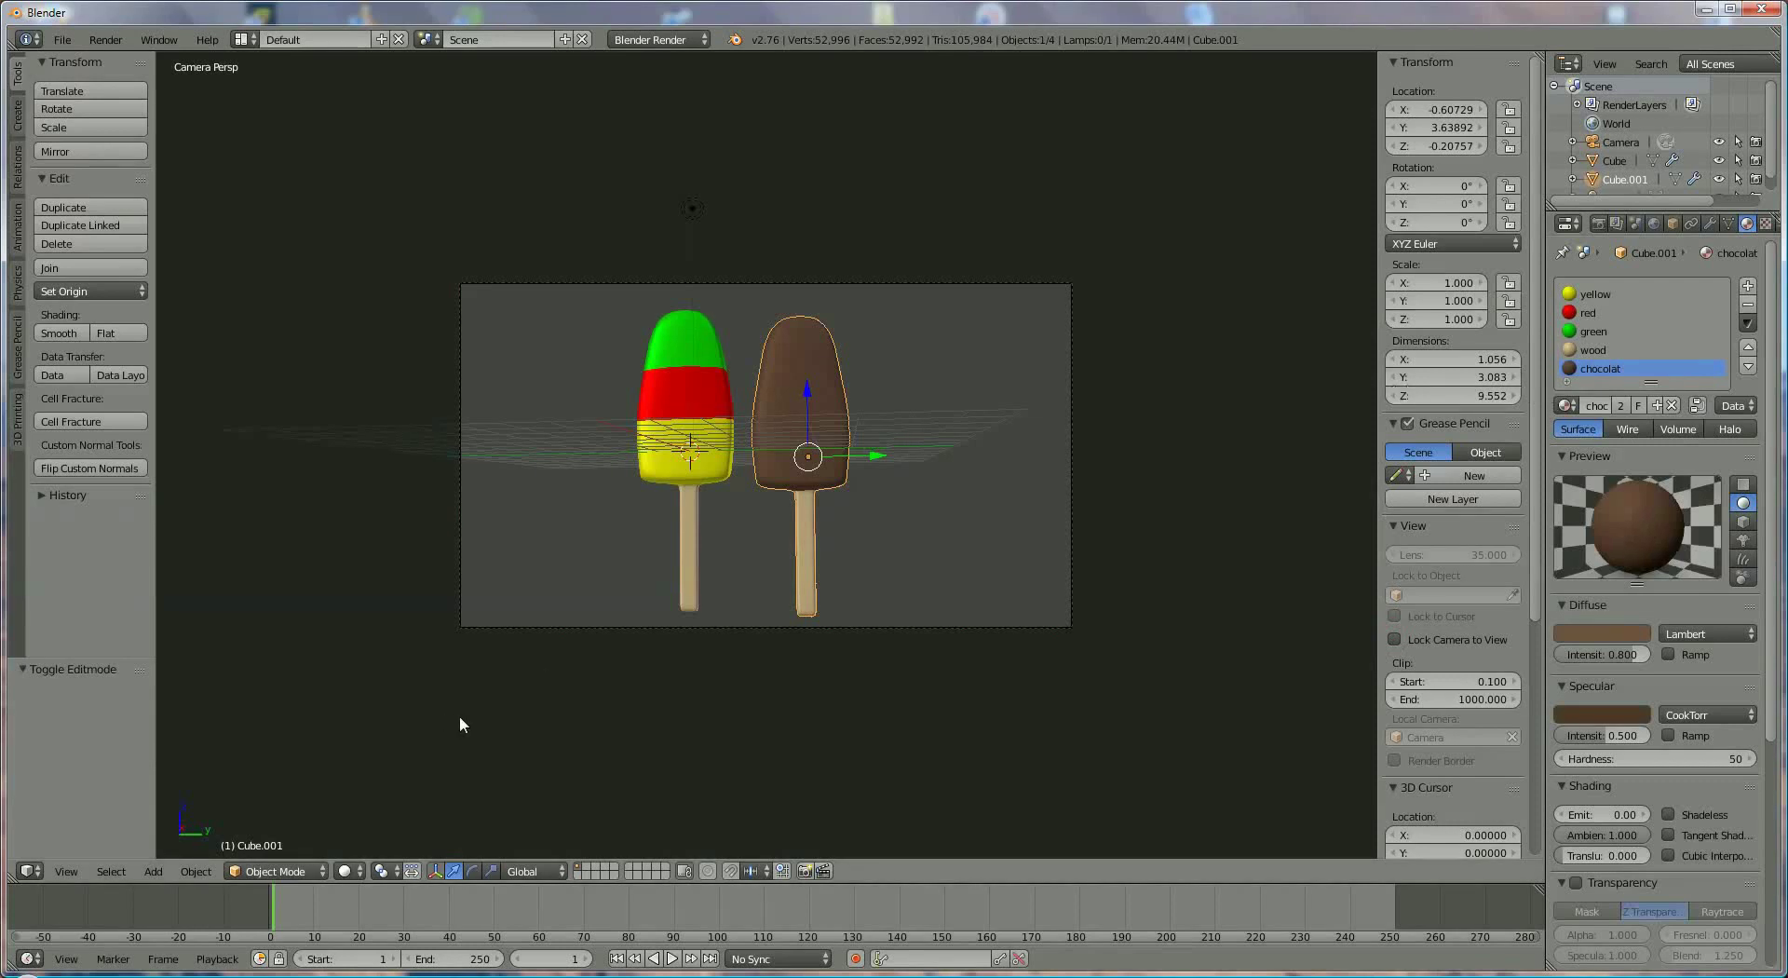
Step: Move the lamp about -2.713 along Y and -0.759 along Z, and set its energy to 2
key(KP_0)
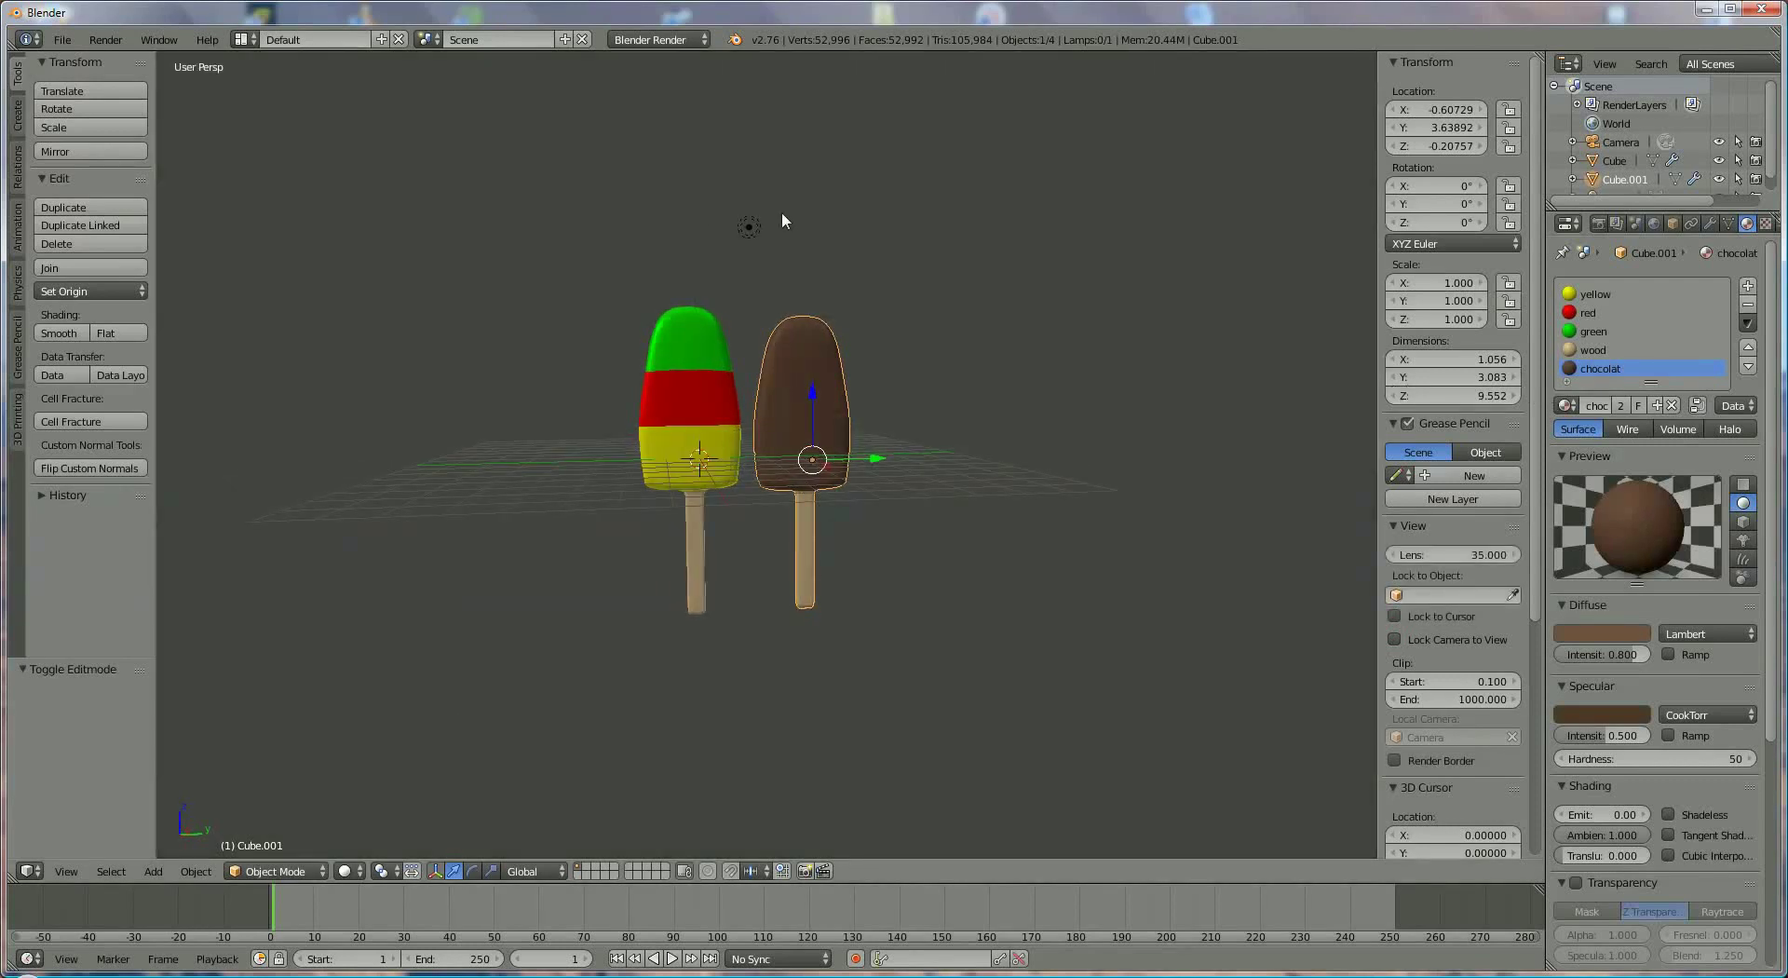
middle_drag(780, 221, 836, 320)
right_click(762, 370)
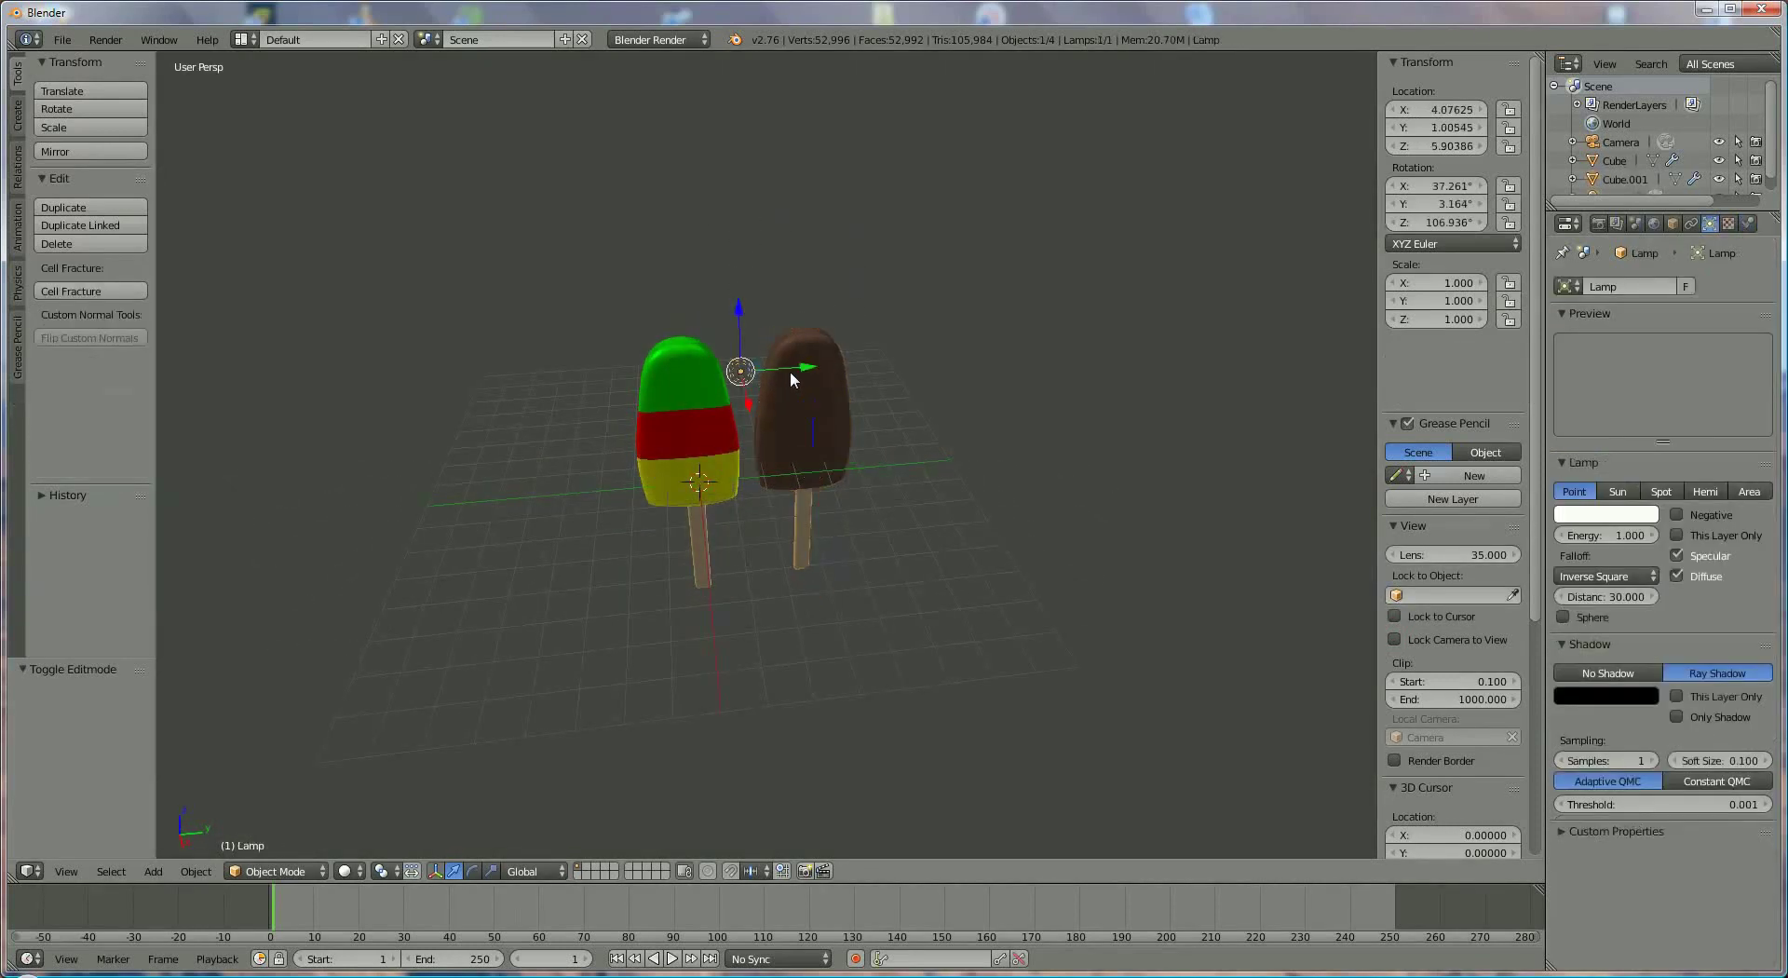
key(g)
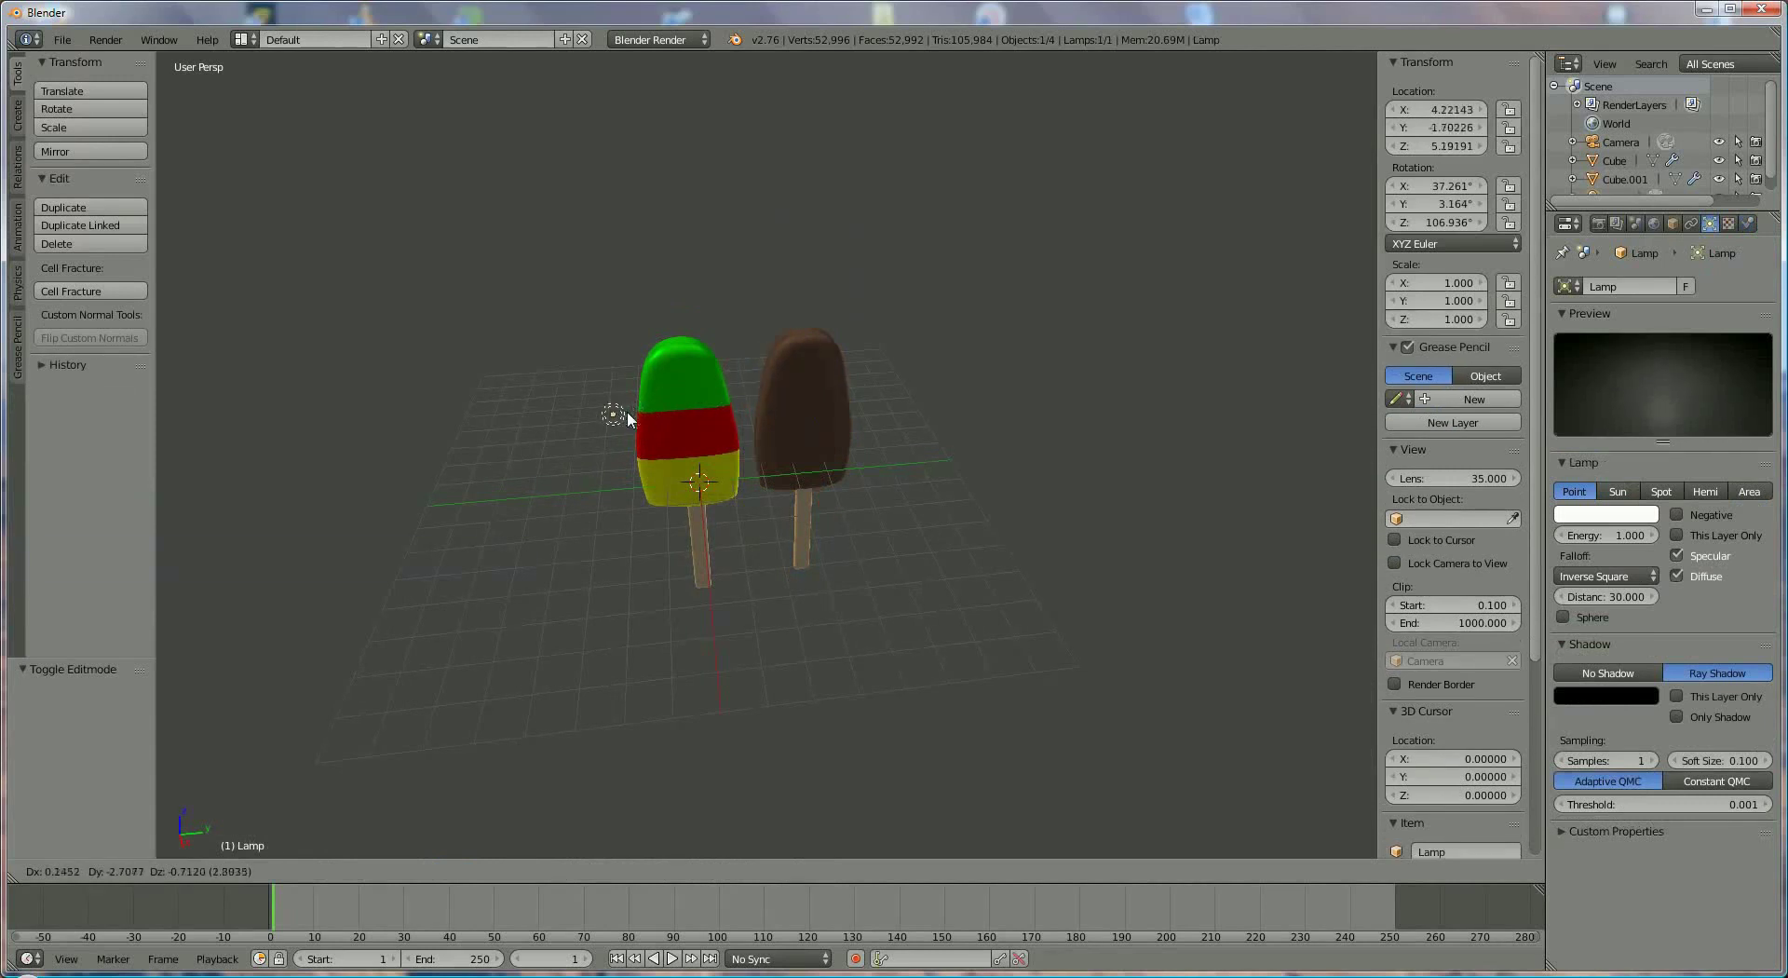
click(628, 411)
click(1605, 536)
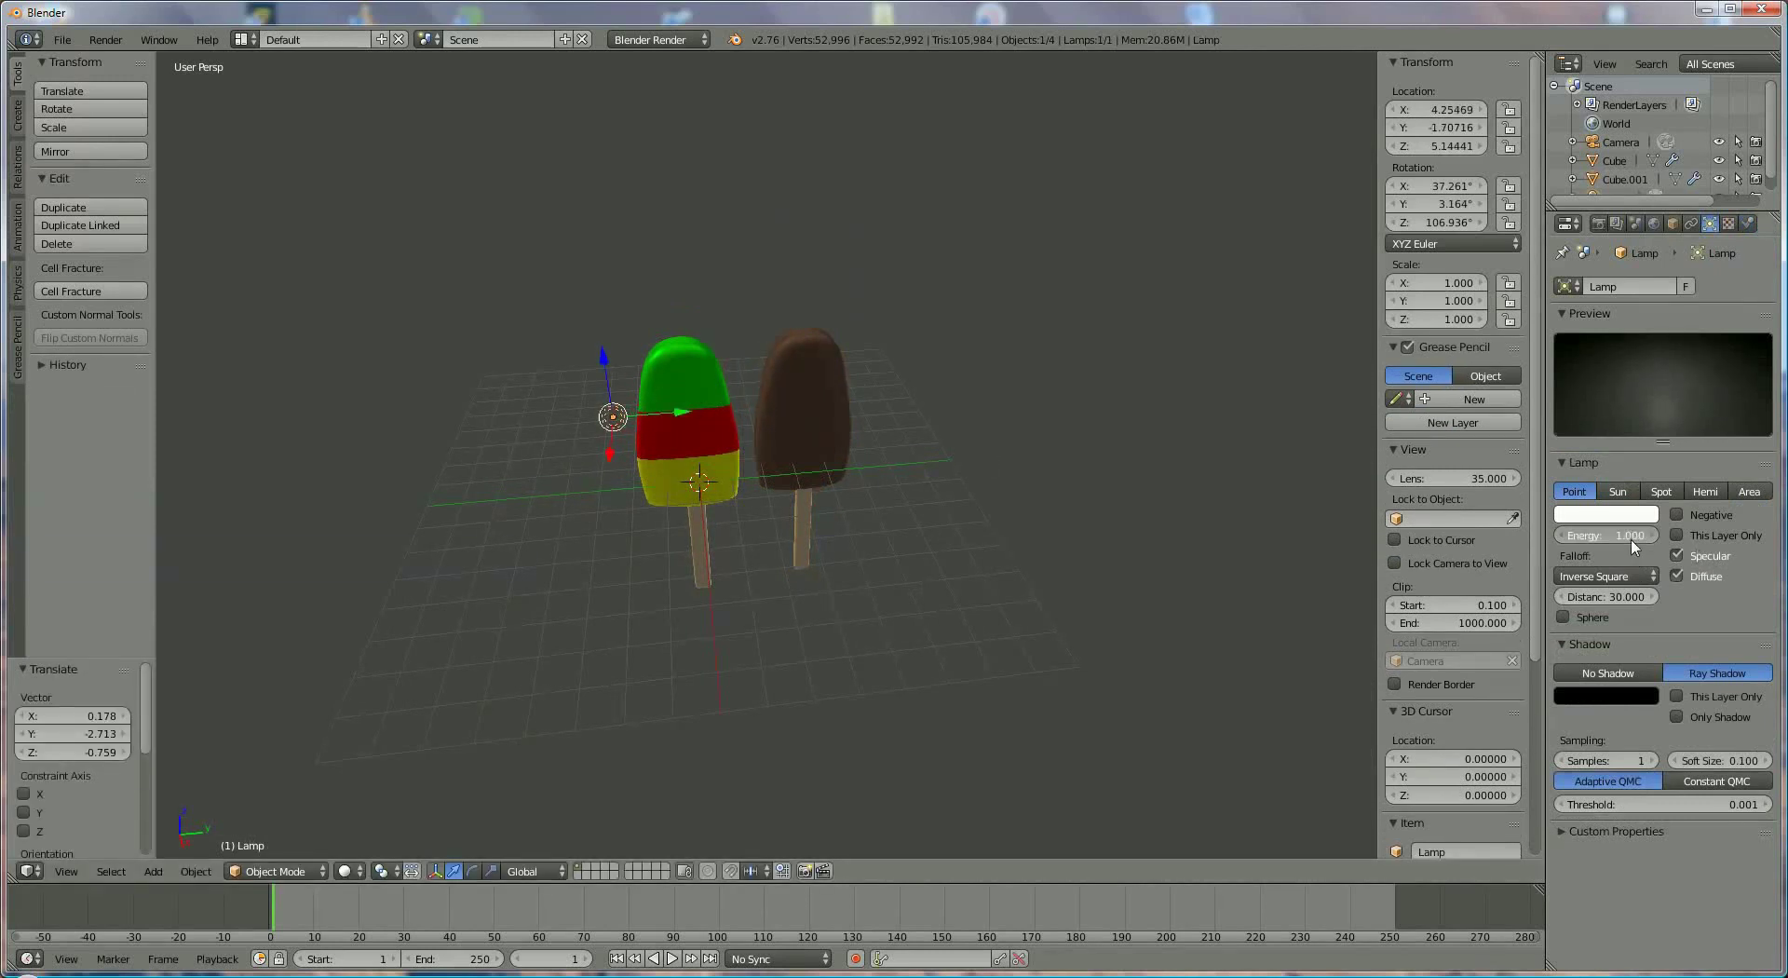
key(Return)
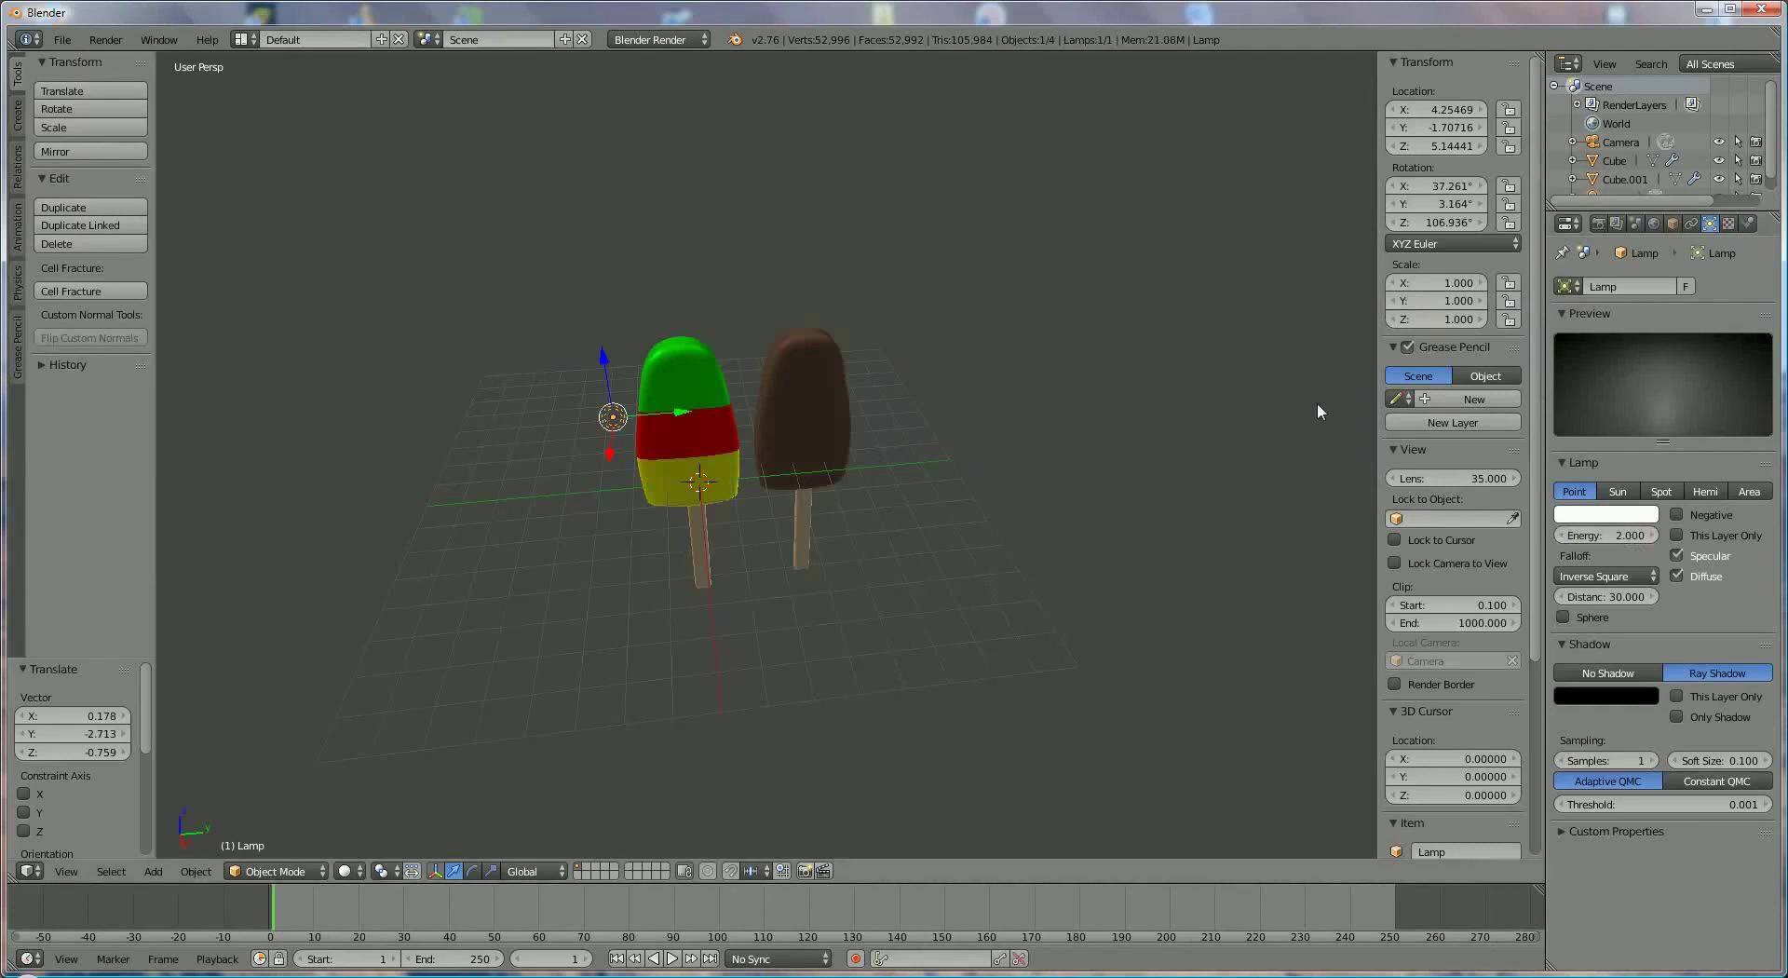
Step: Duplicate the lamp in front of the chocolate bar, placing it at about X 4.03, Y 3.80, Z 5.43
key(shift+d)
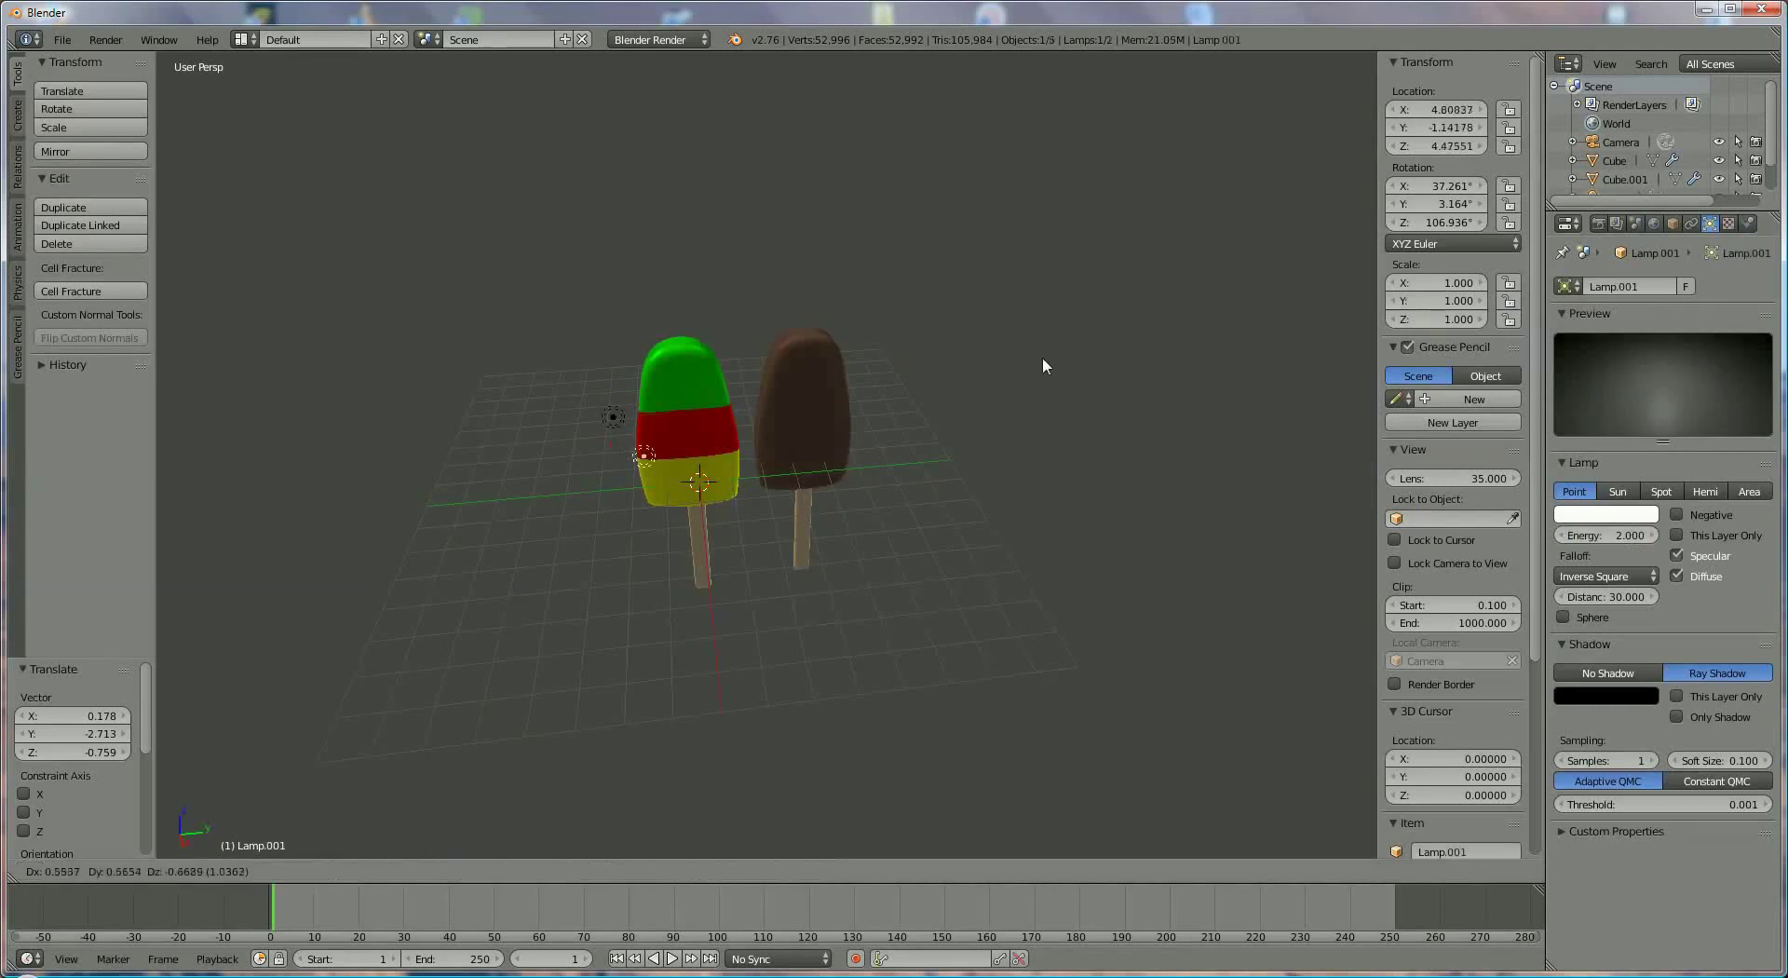
click(1191, 286)
middle_drag(968, 355, 702, 624)
drag(583, 651, 633, 628)
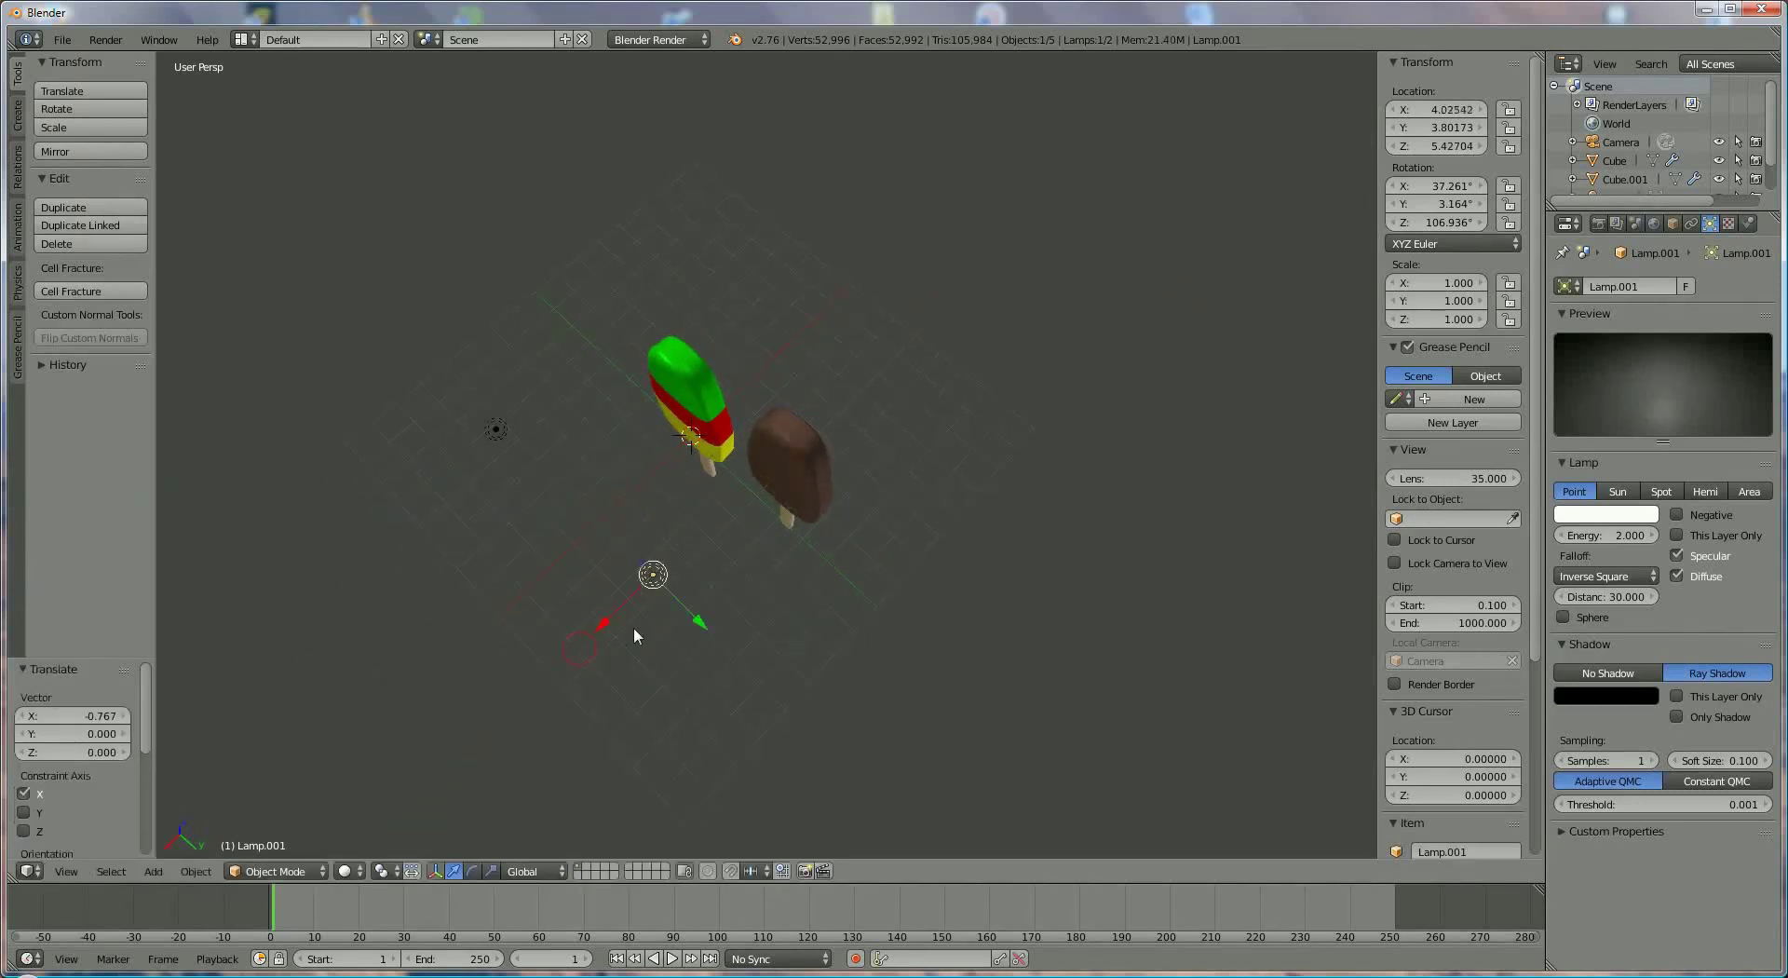
Step: Lower both lamps along Z, the original to about 2.36, and shift the original -0.340 along X
middle_drag(634, 627, 829, 258)
drag(747, 191, 760, 316)
right_click(545, 275)
drag(545, 235, 533, 345)
middle_drag(657, 378, 843, 534)
drag(662, 705, 666, 686)
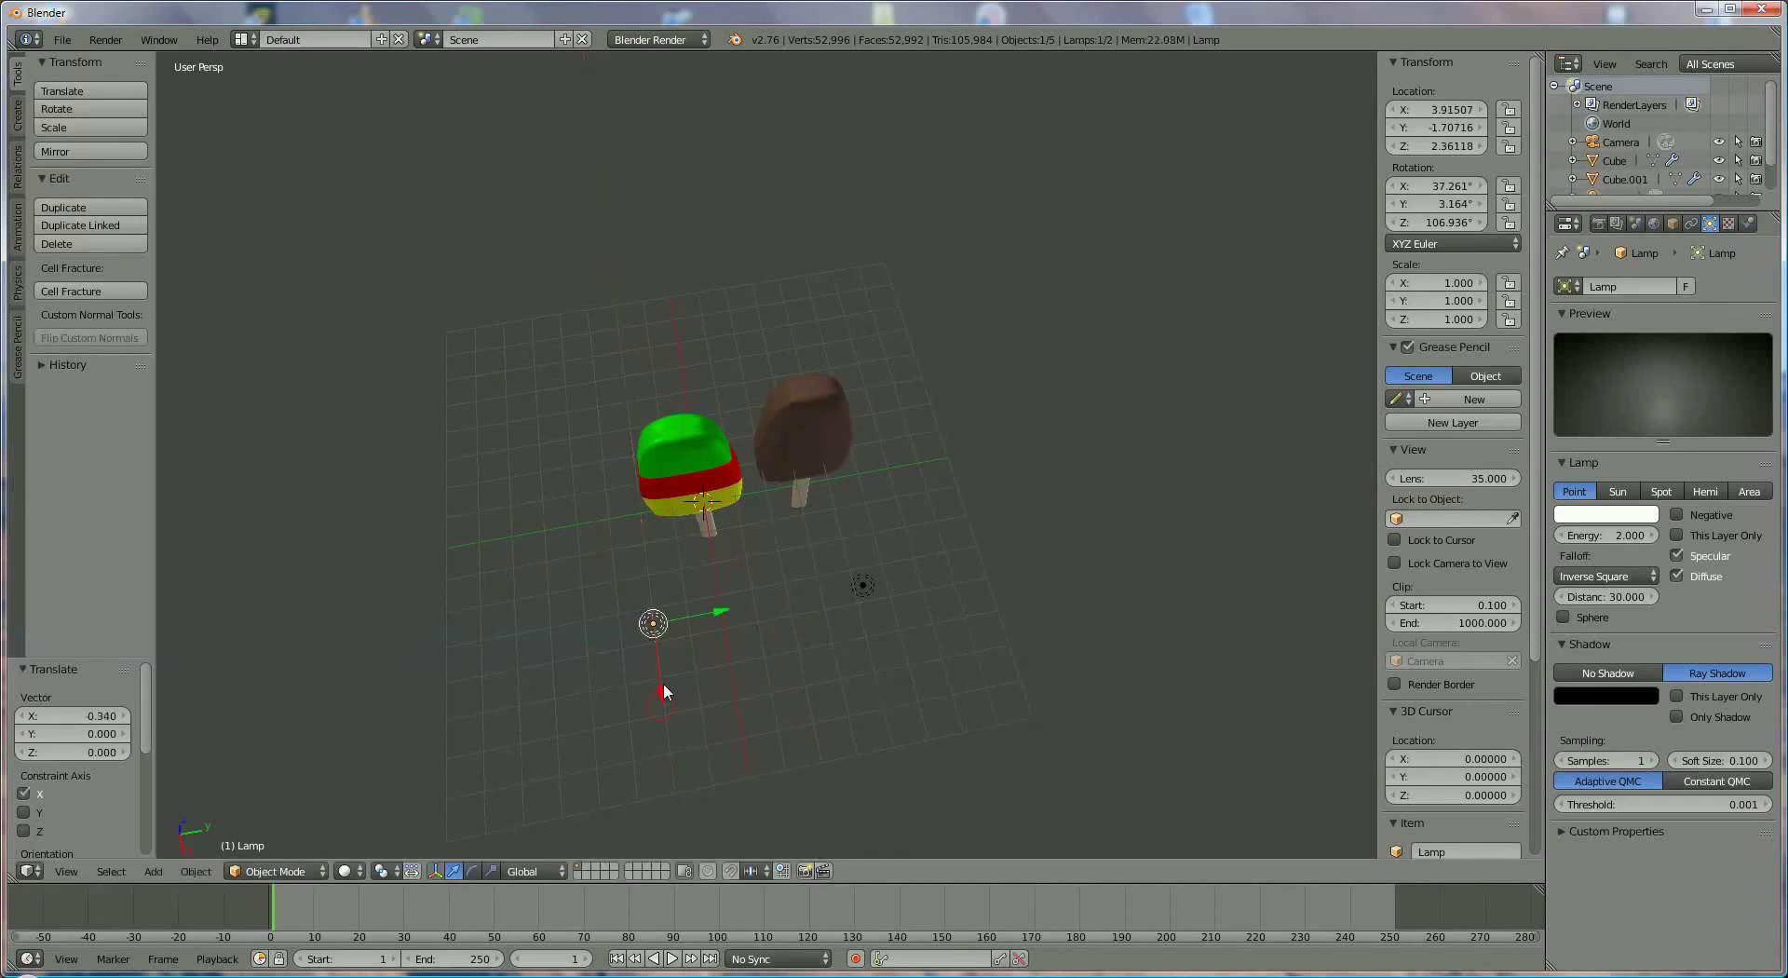
Step: Render the image of both bars and return to the 3D view
middle_drag(667, 687, 913, 587)
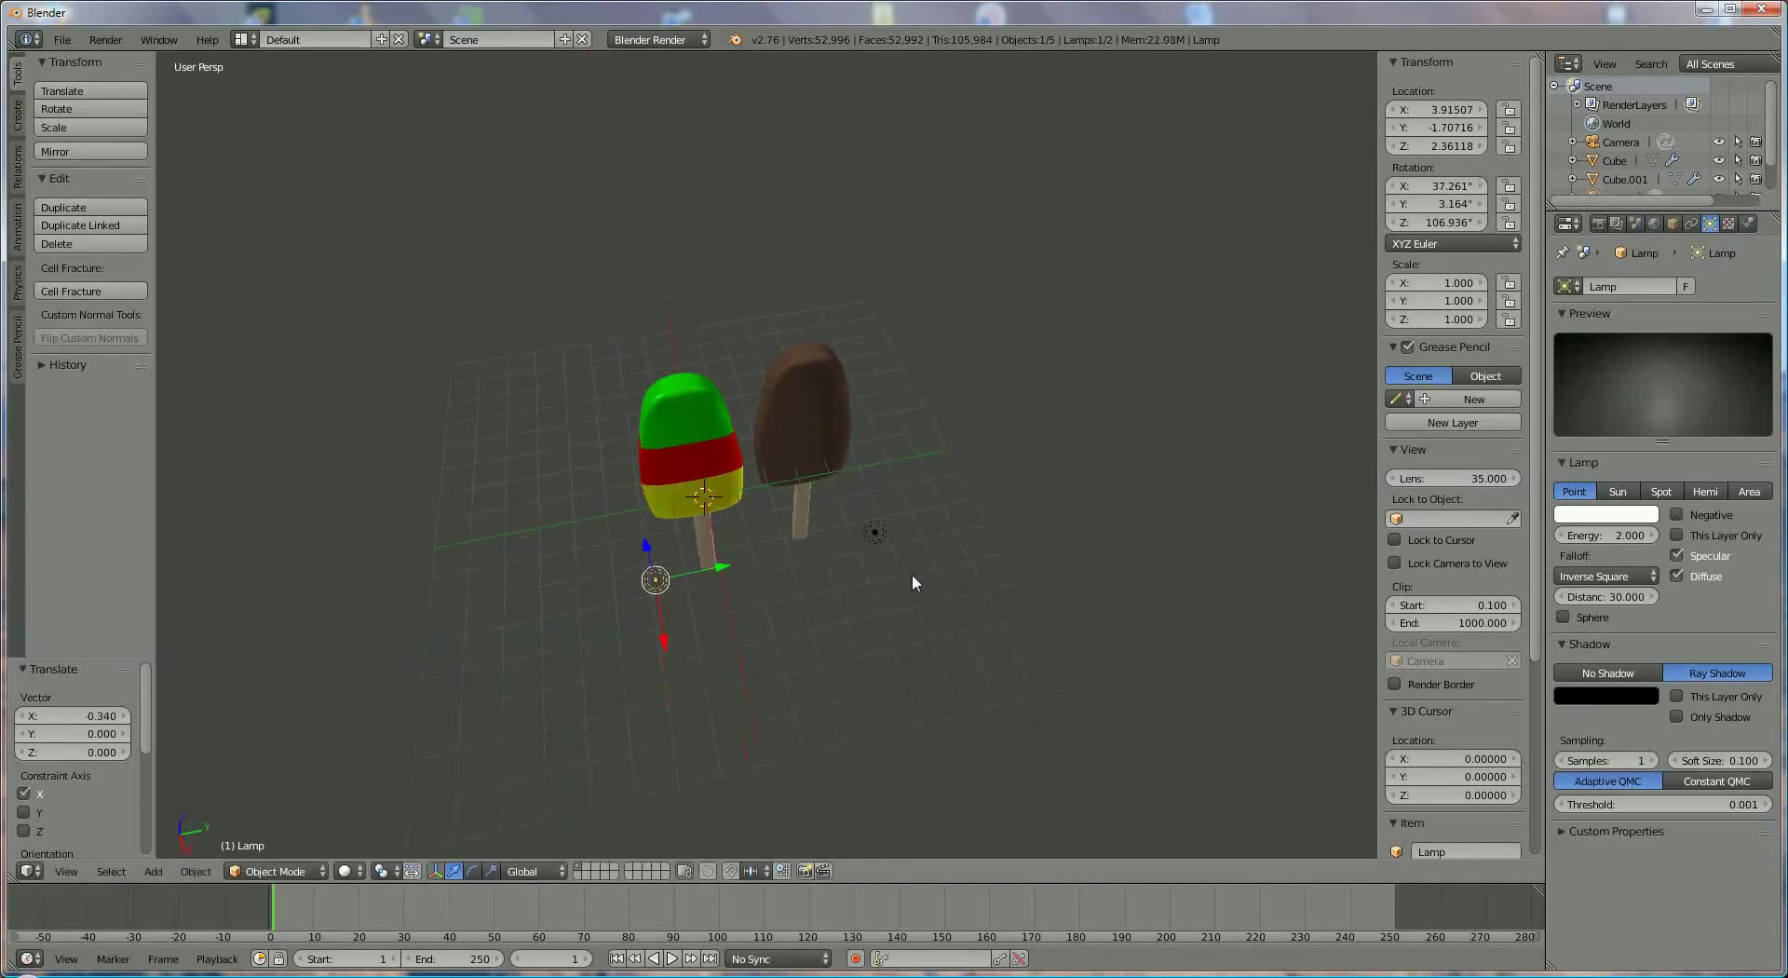
click(1599, 225)
click(1596, 310)
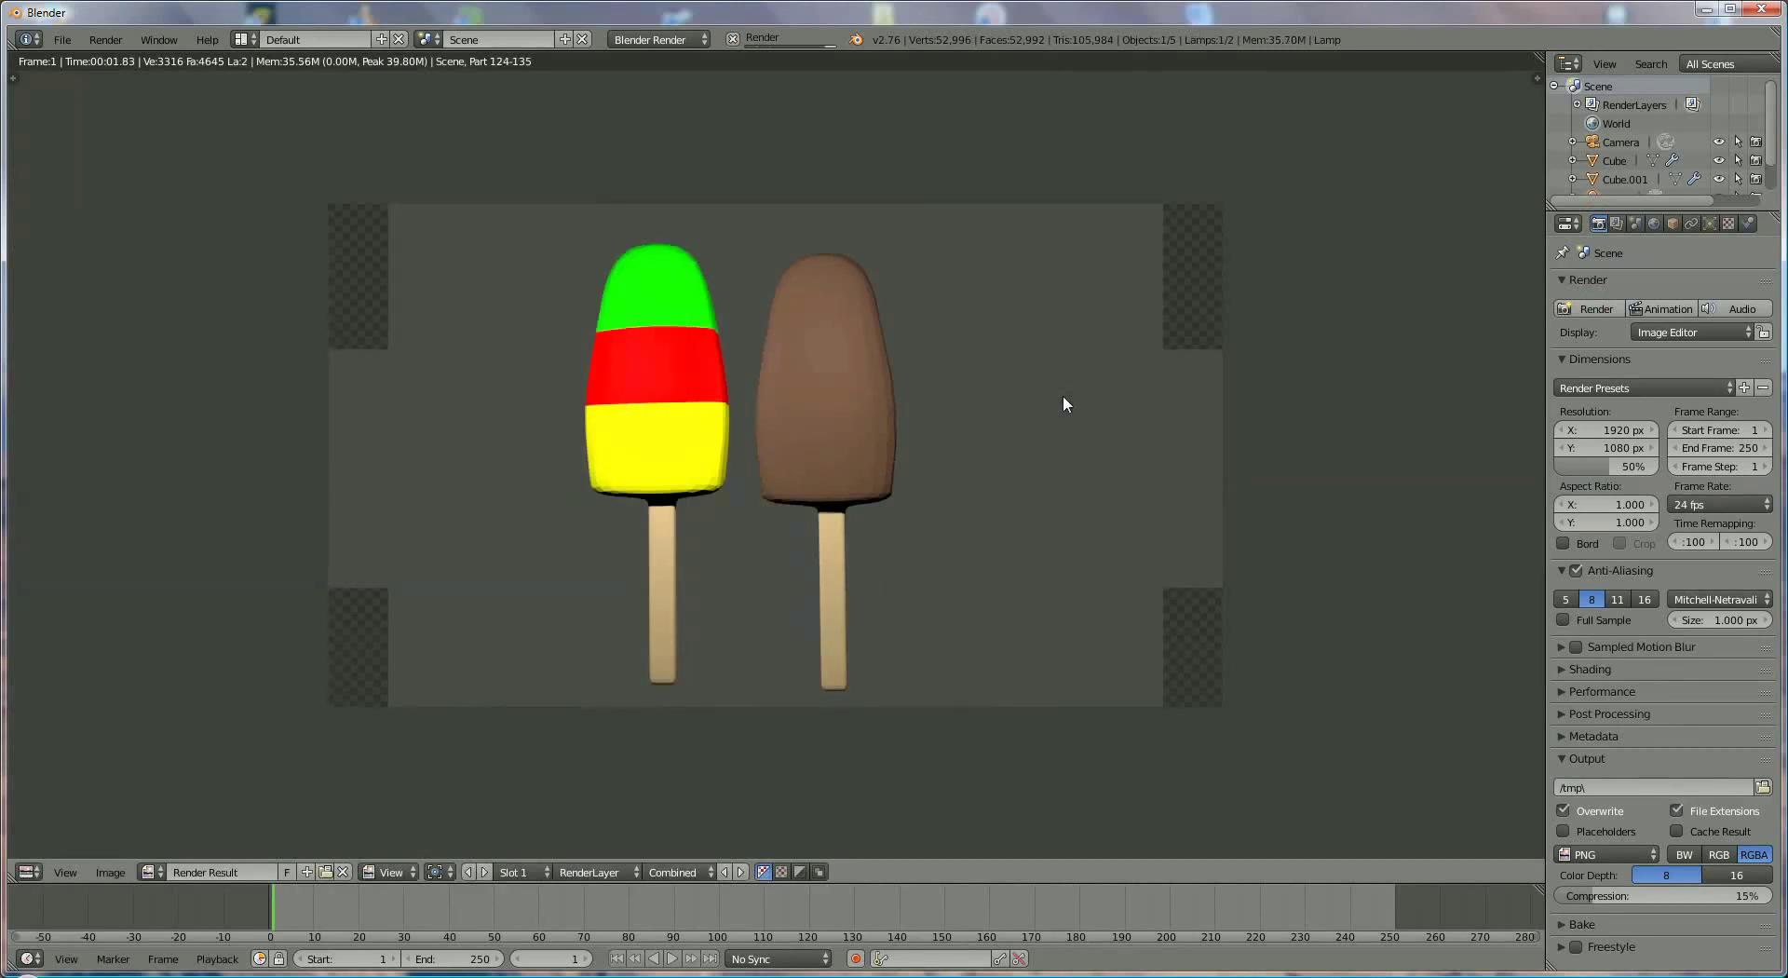
click(37, 863)
click(47, 849)
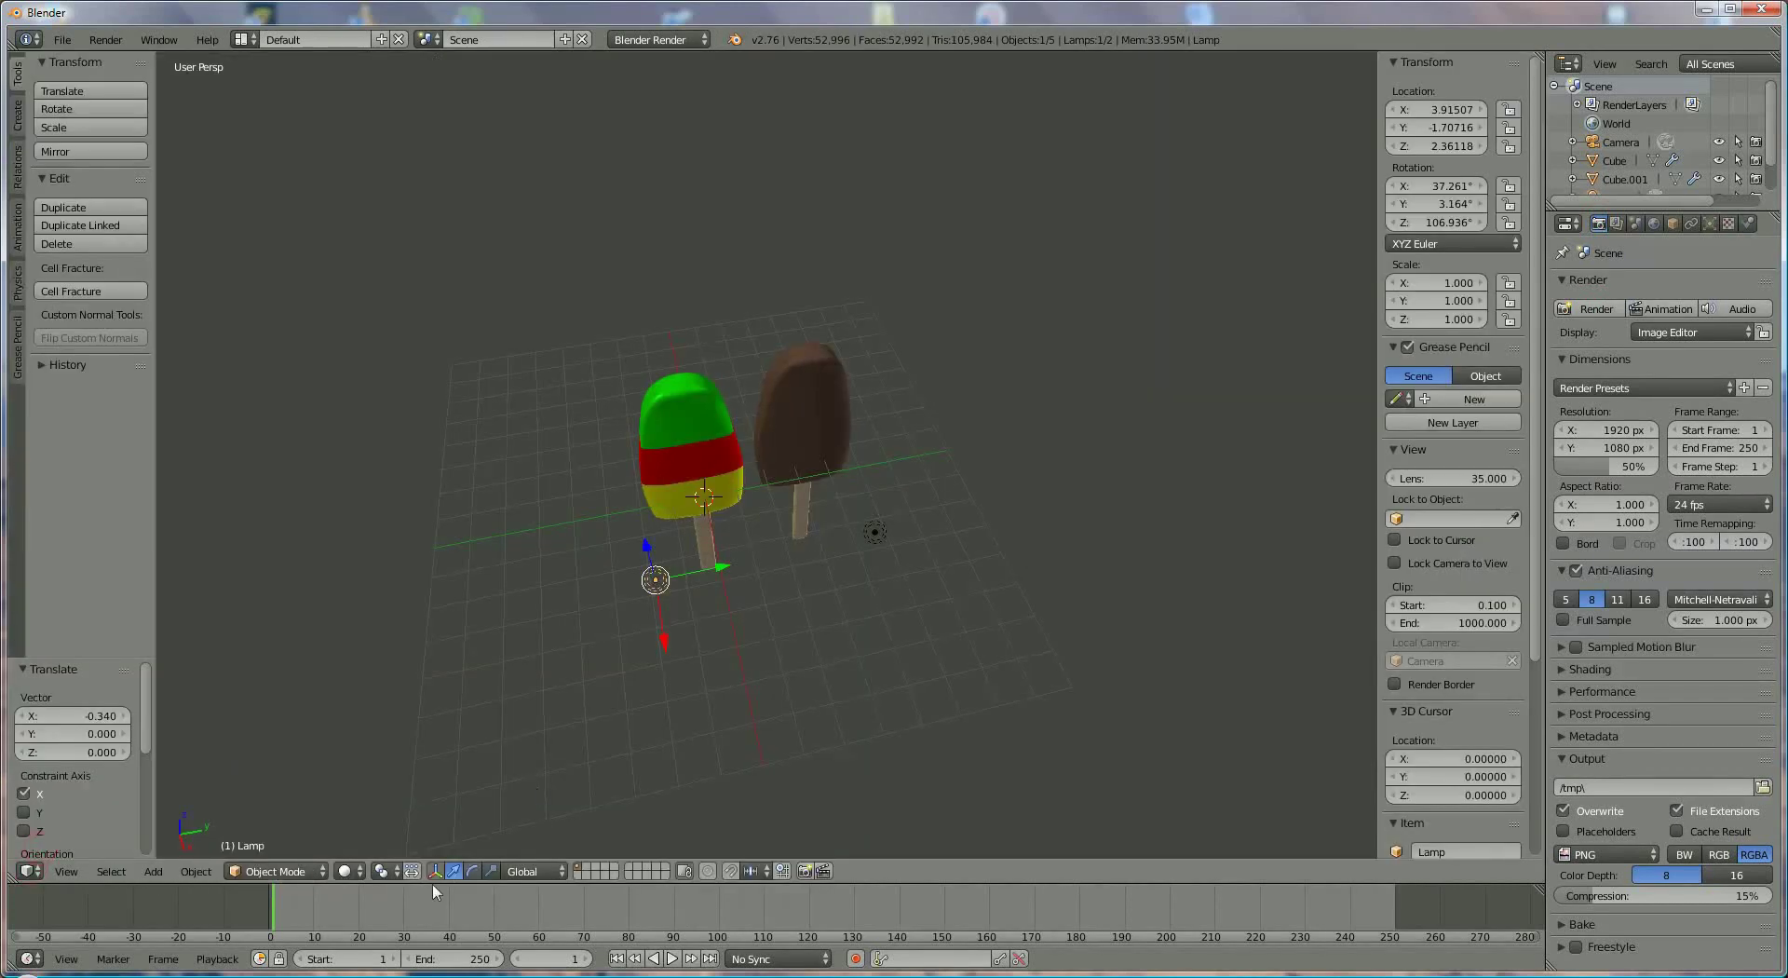
Step: Apply smooth shading to the tricolour bar and render the scene again
right_click(665, 432)
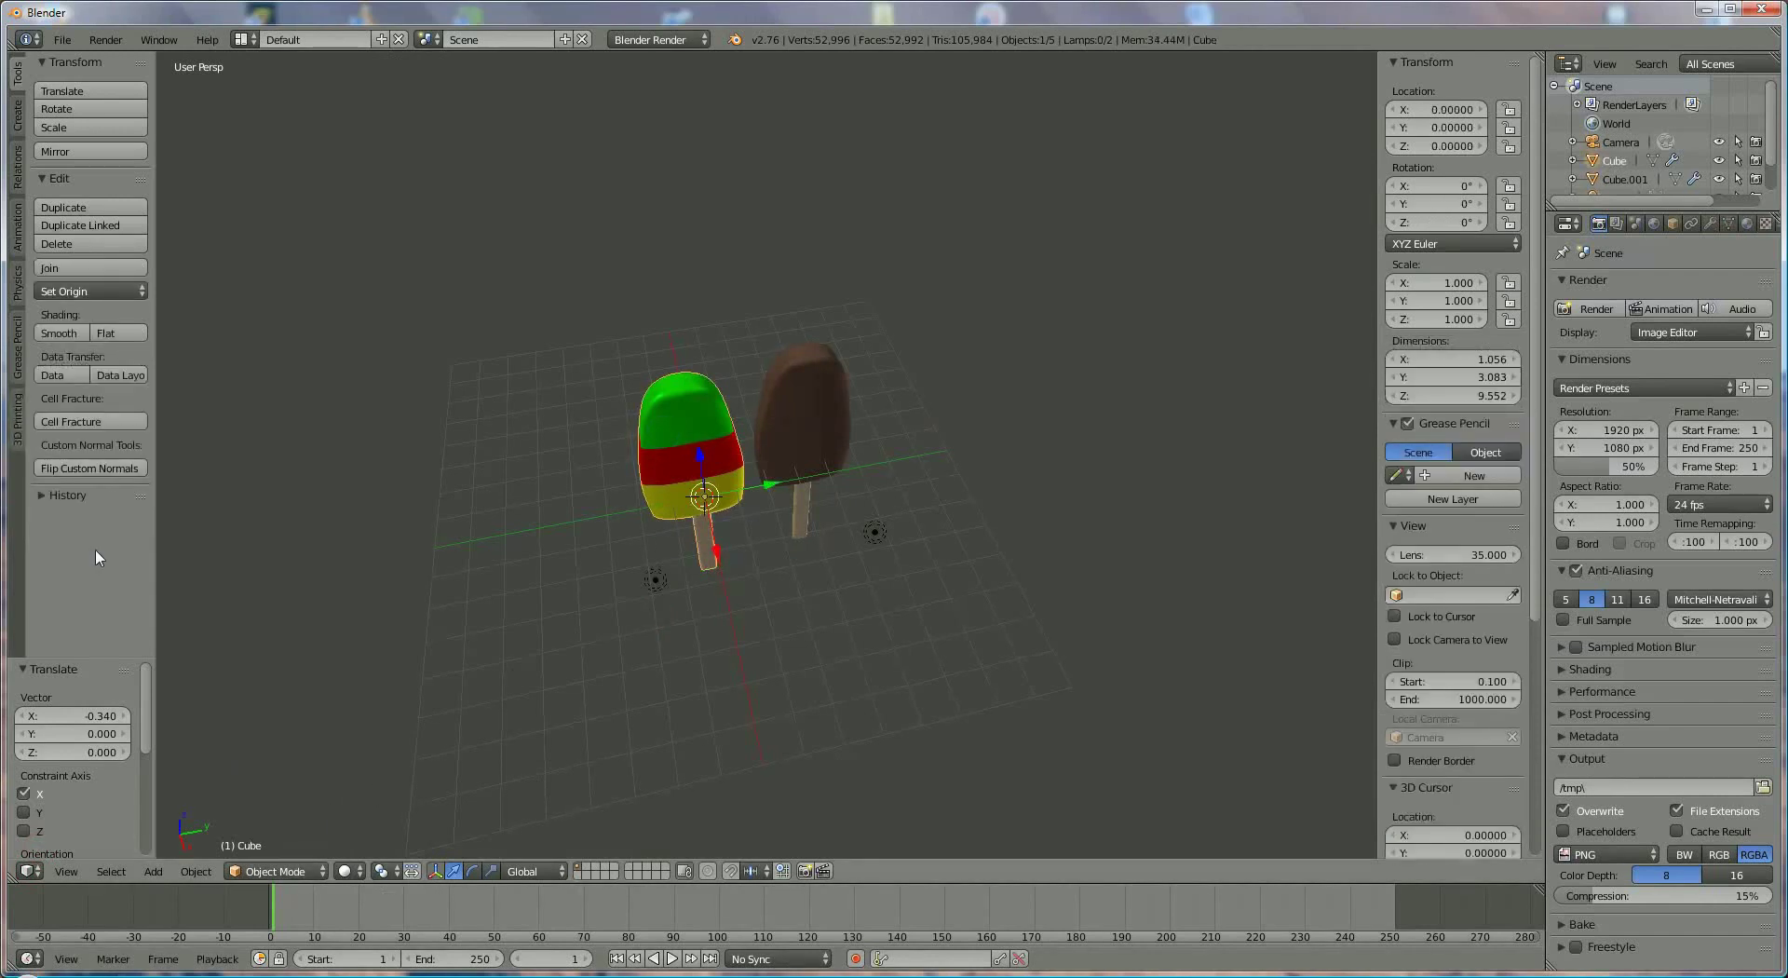
click(59, 332)
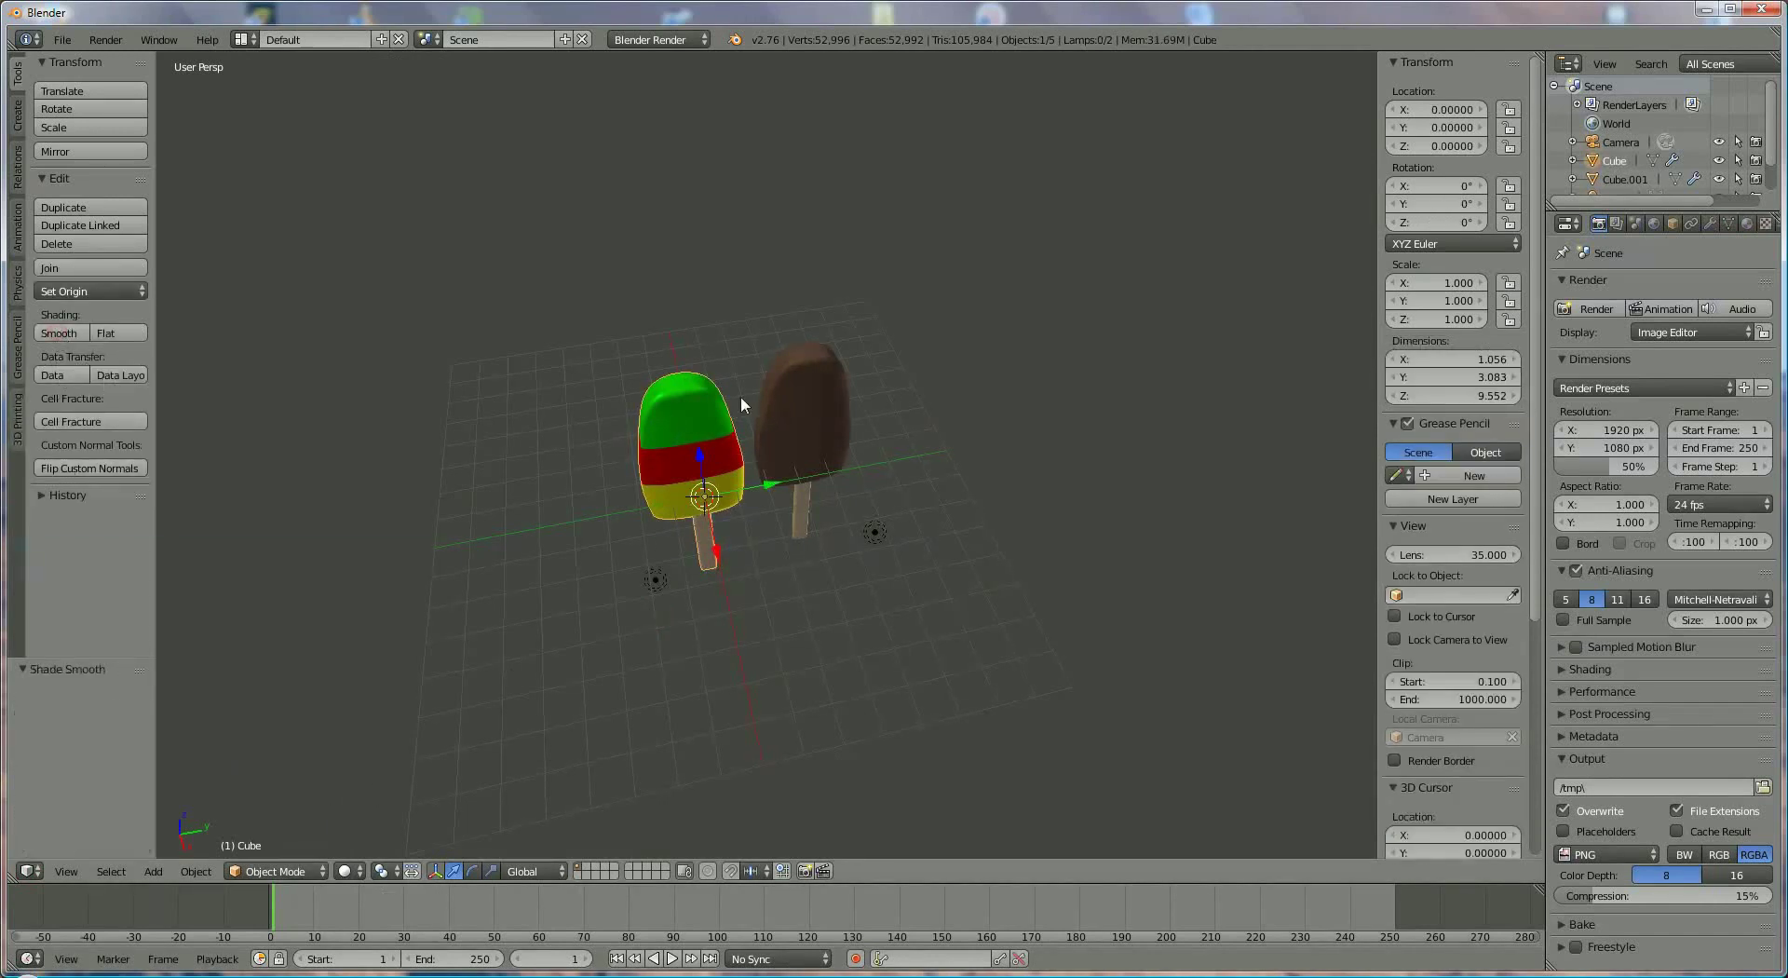
right_click(801, 370)
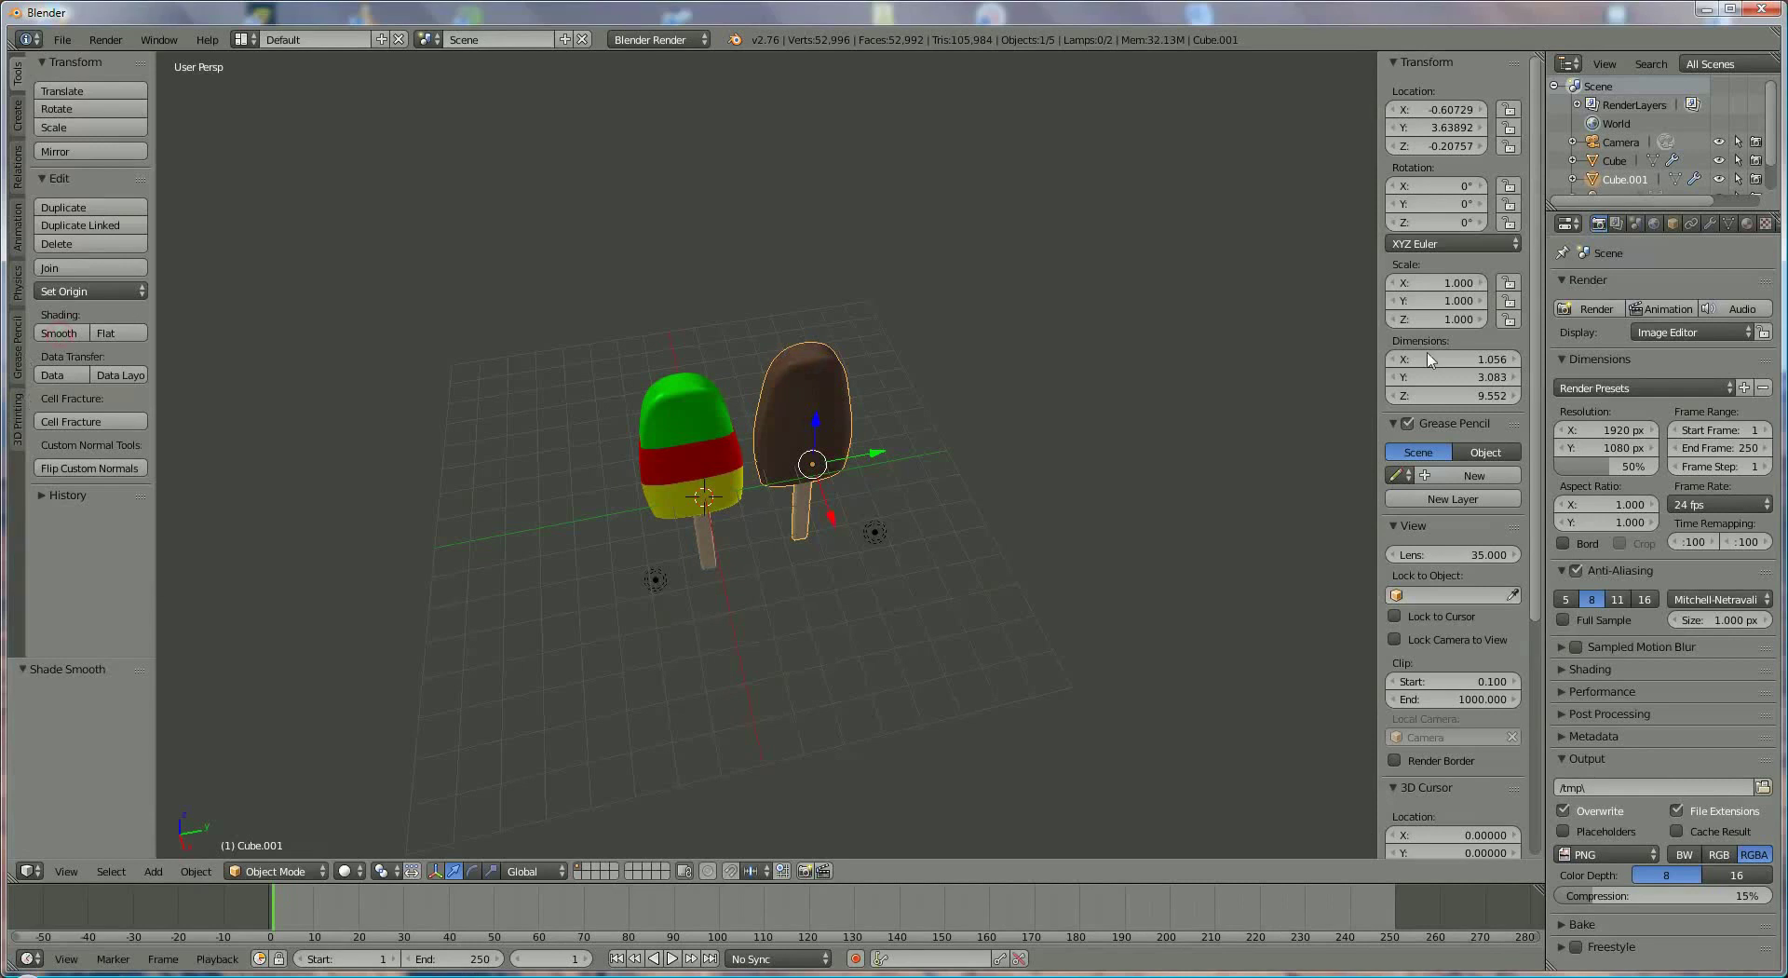
click(1591, 308)
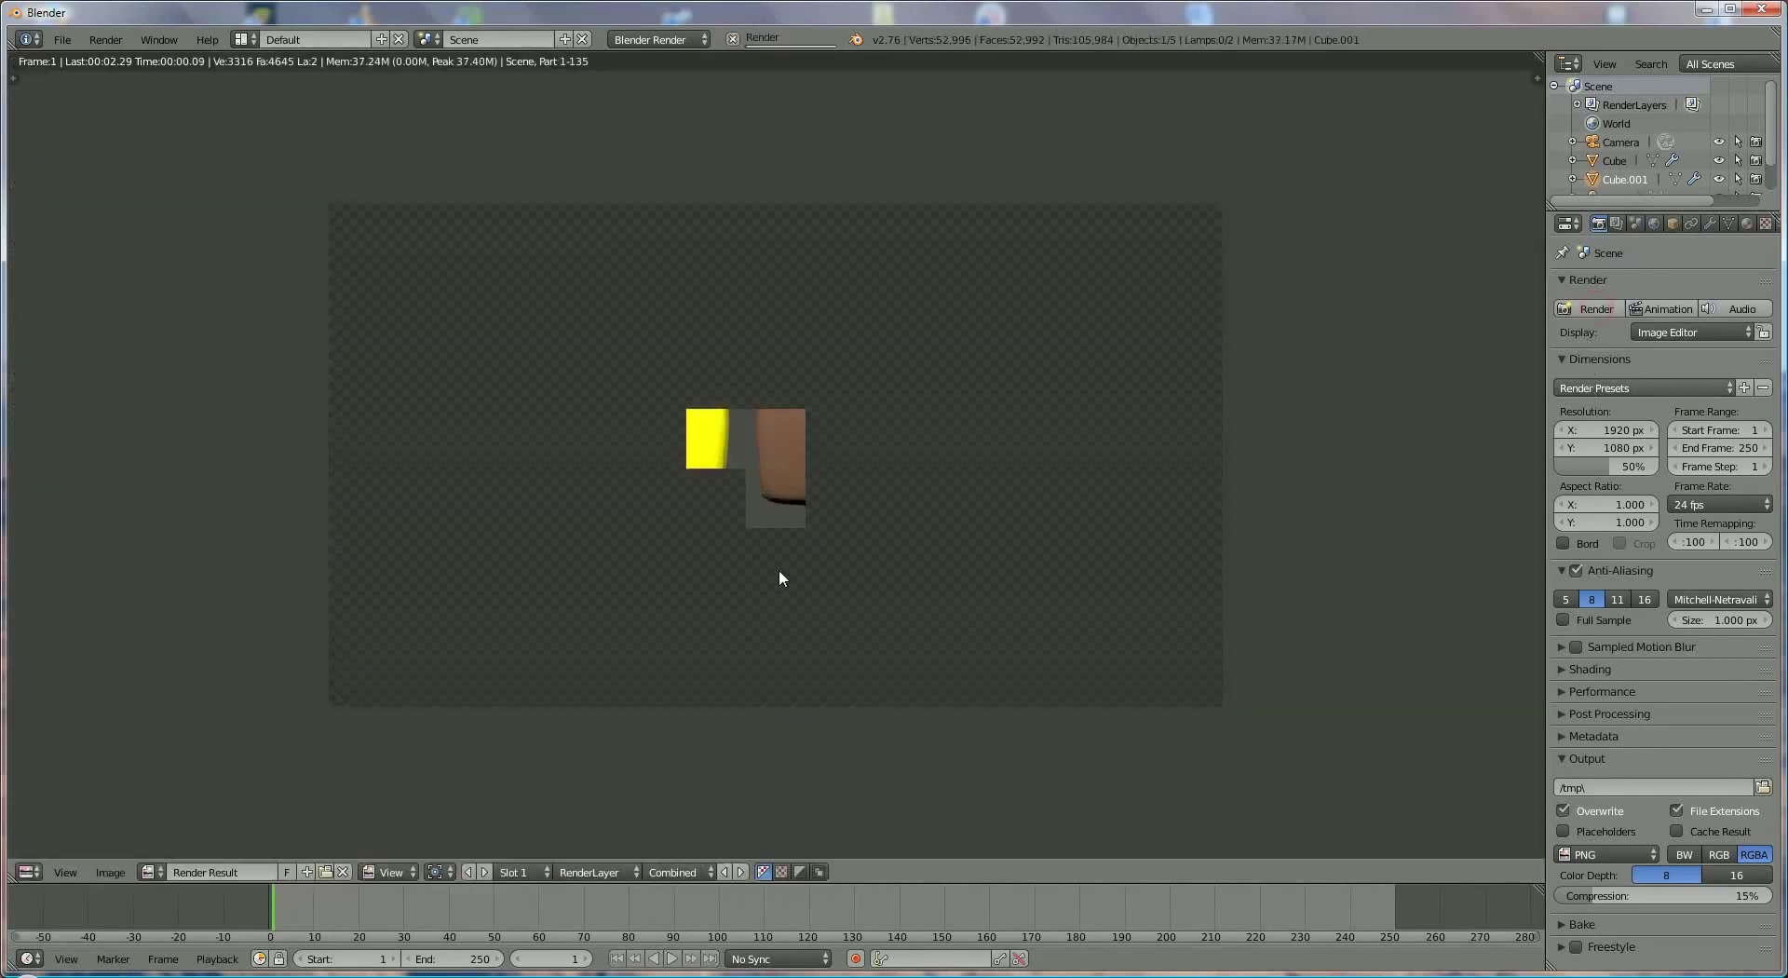